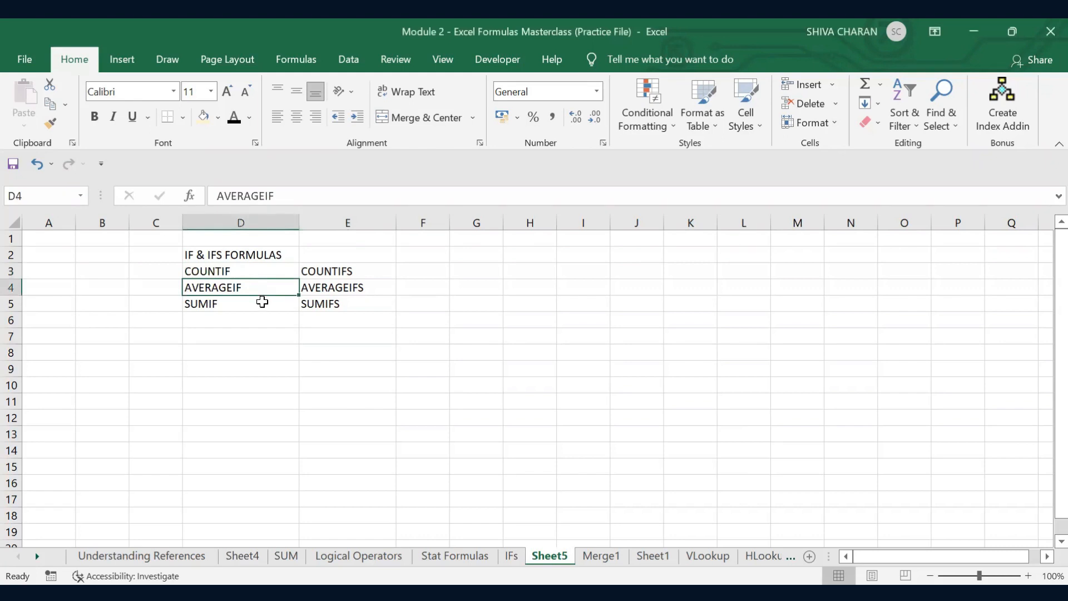
Review the list of IF and IFS formulas in cells D3:E5 of Sheet5.
left_click(262, 303)
left_click(358, 271)
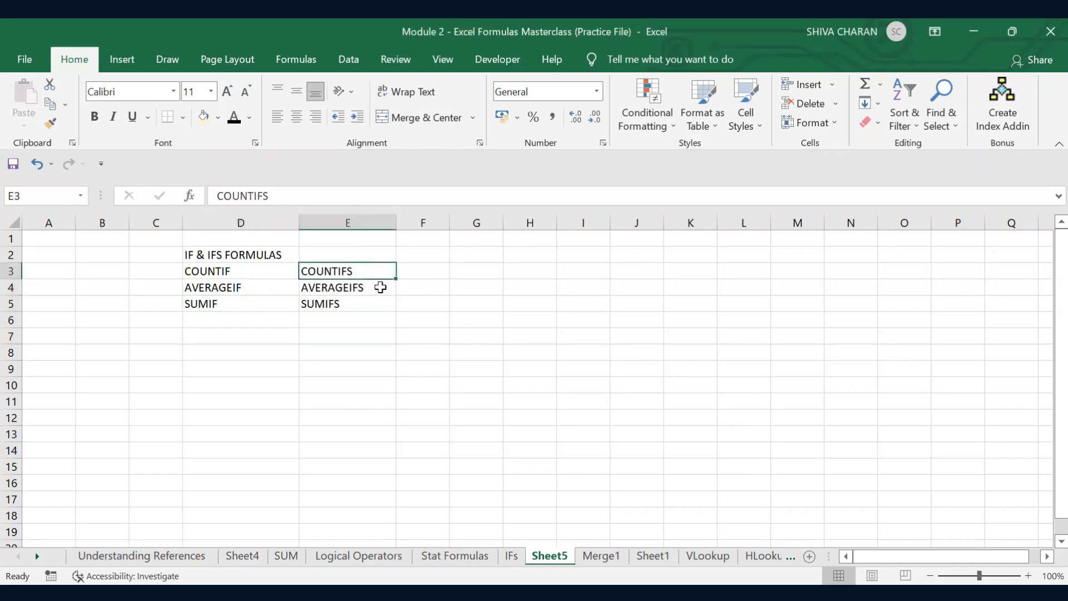
left_click(378, 286)
left_click(364, 304)
left_click(300, 370)
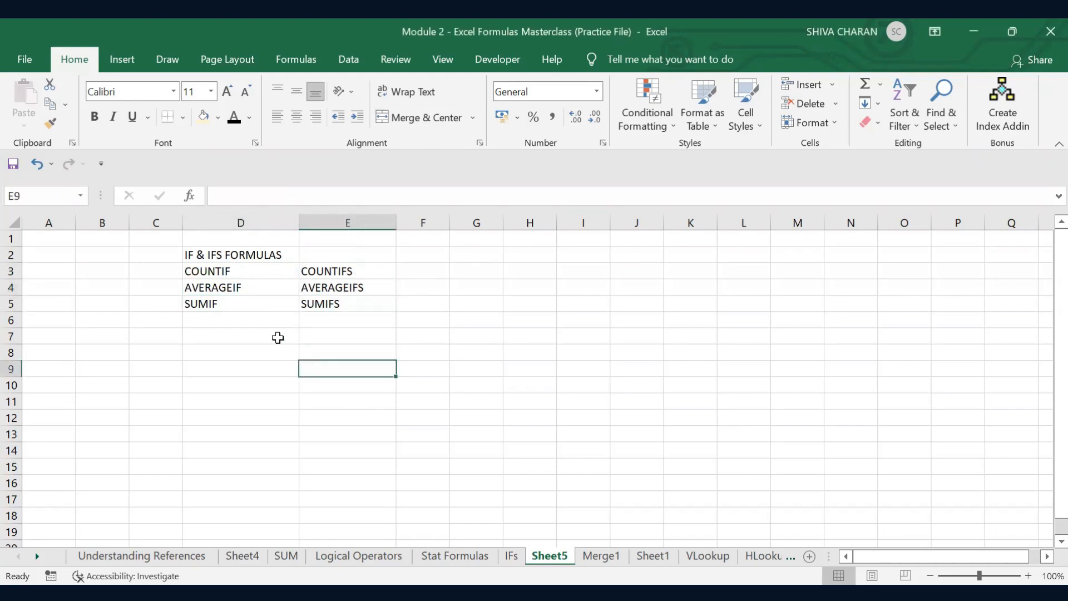
left_click_drag(259, 270, 342, 302)
left_click(422, 369)
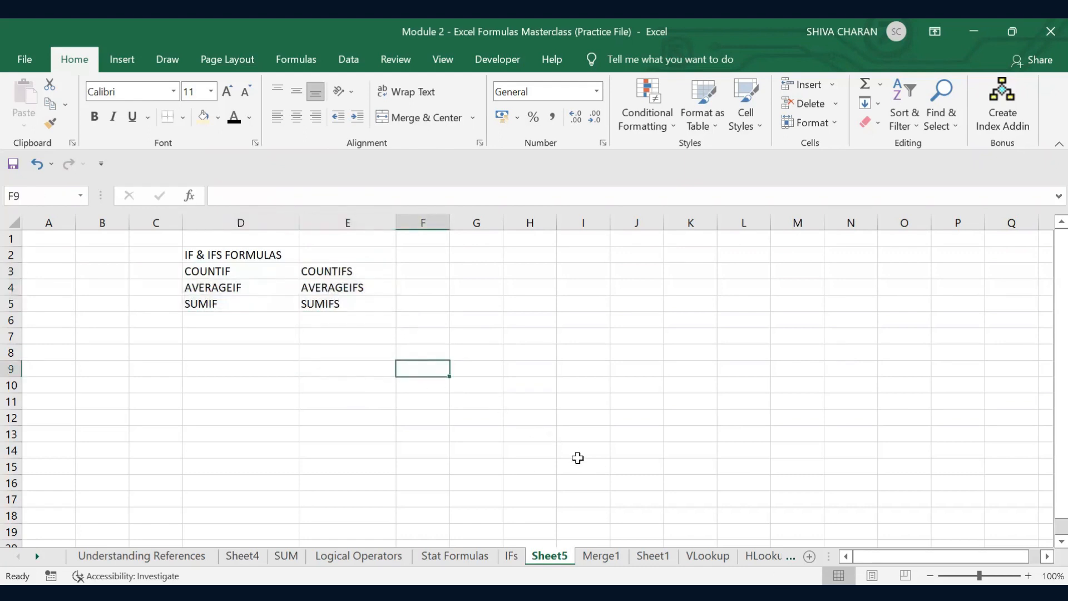
Open the IFs sheet and read the notes on the one-criteria functions Countif, Averageif and Sumif in H25:H27.
left_click(517, 557)
scroll(537, 456, "down", 5)
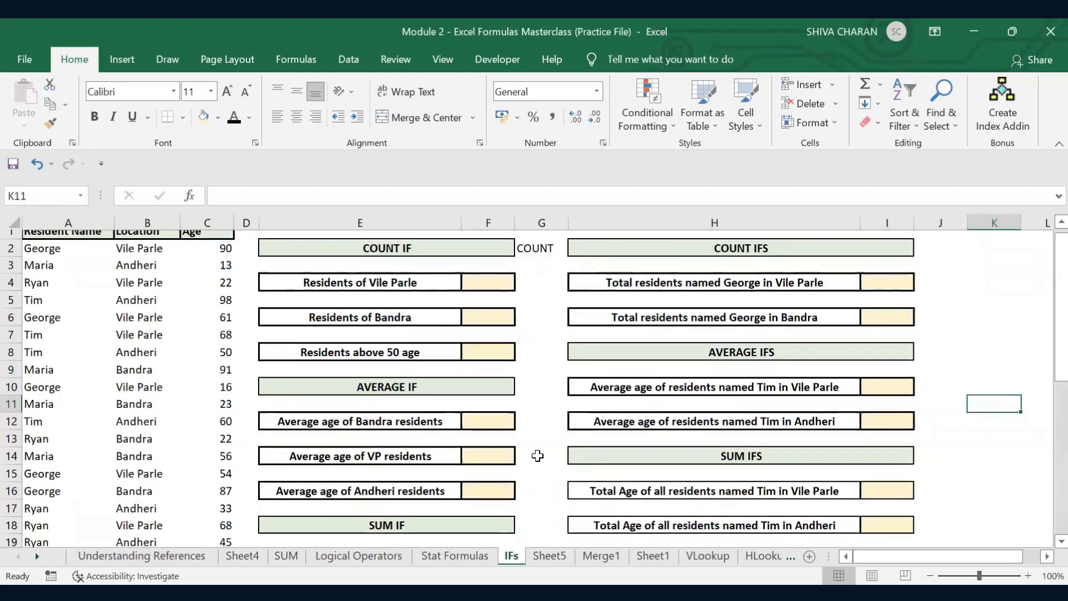
scroll(538, 456, "down", 1)
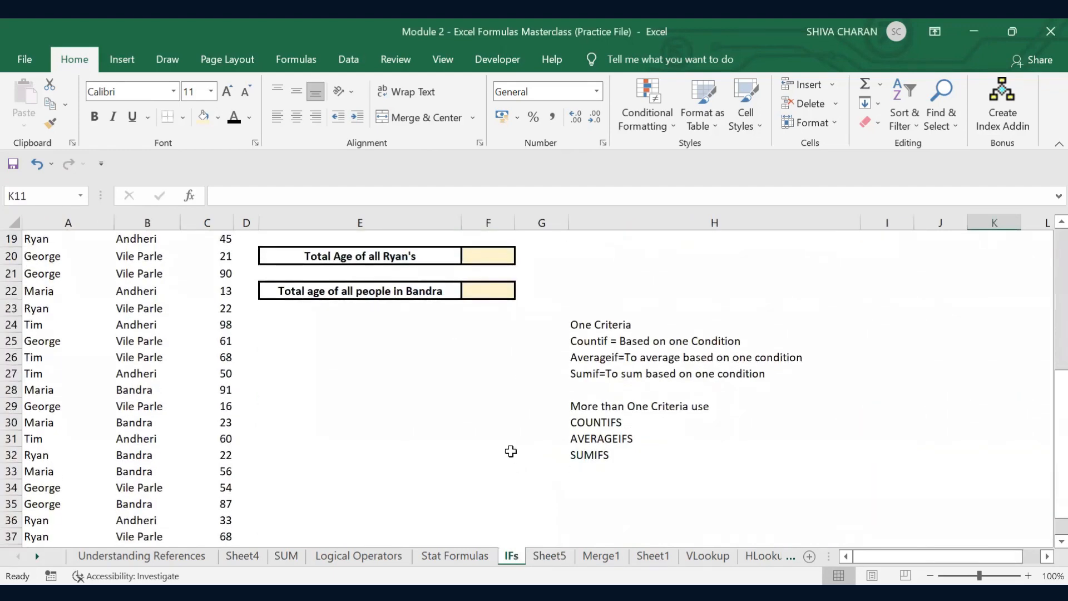
left_click(585, 343)
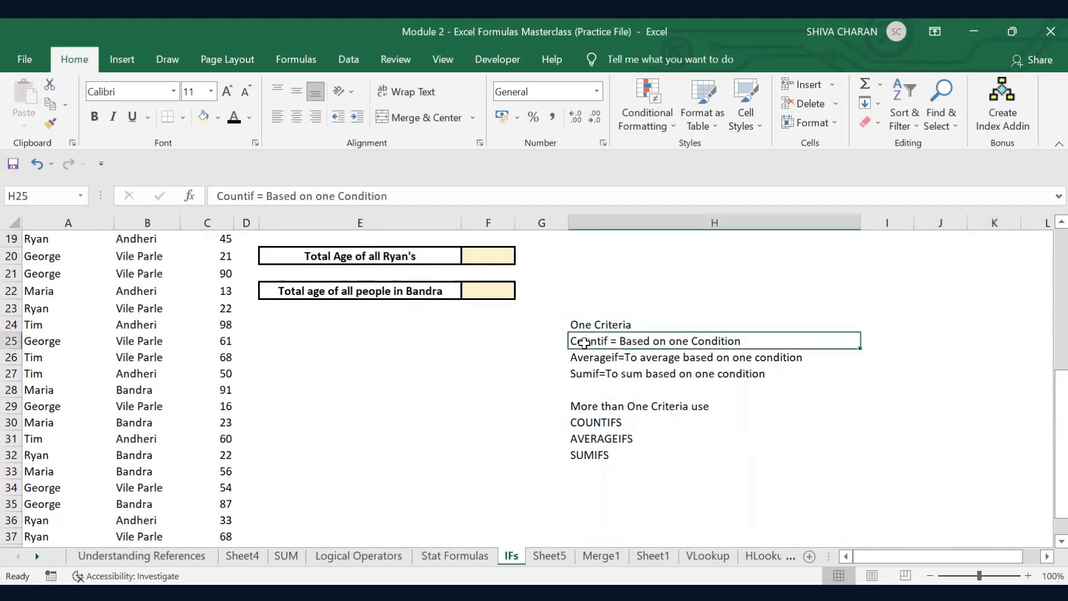
left_click(588, 359)
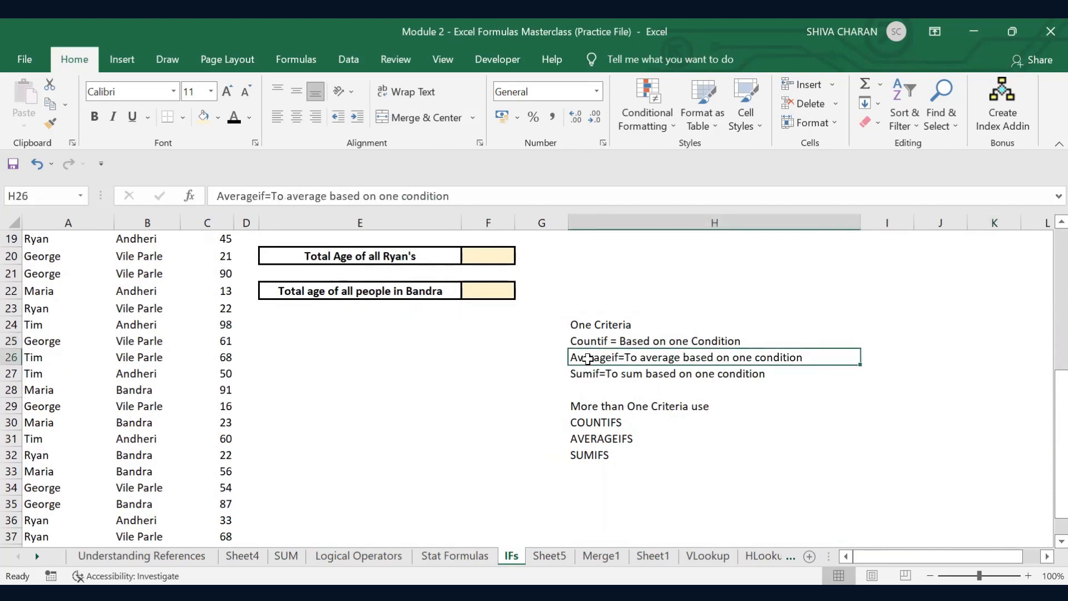
left_click(576, 374)
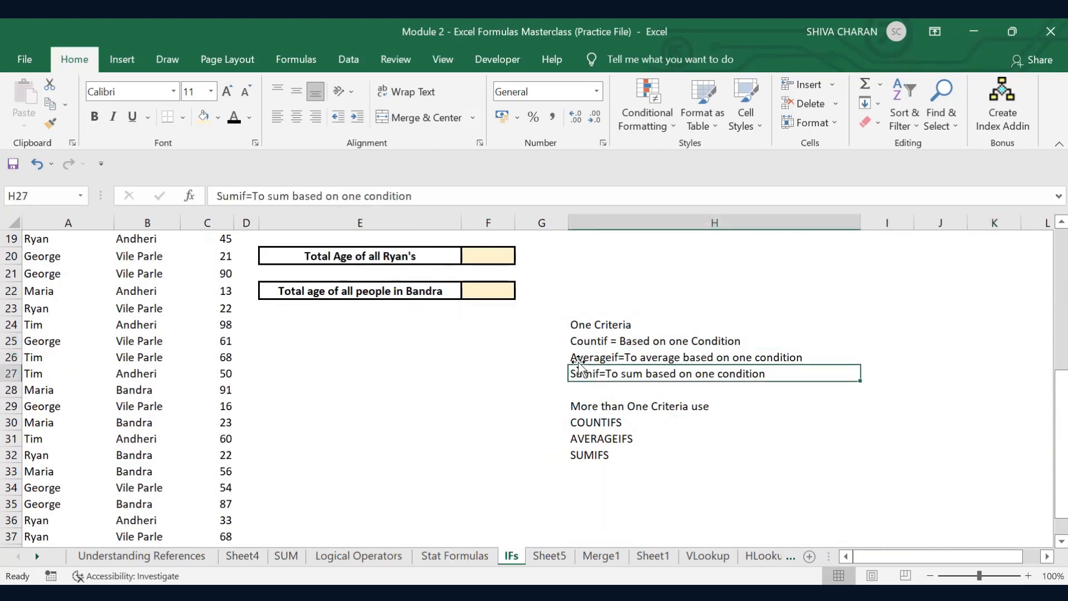
left_click_drag(598, 342, 686, 373)
left_click(587, 341)
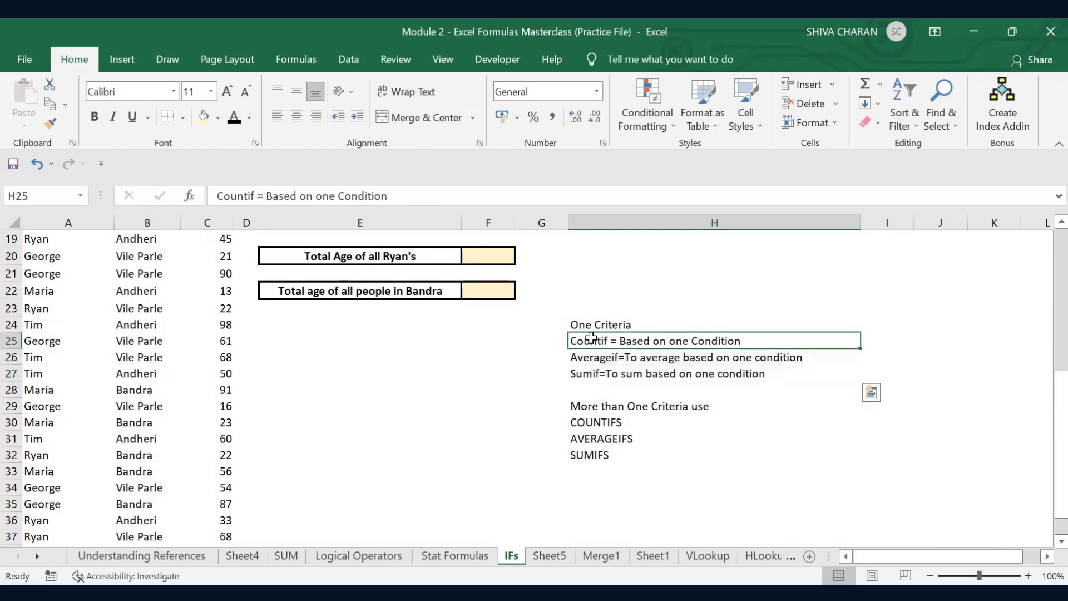
left_click_drag(587, 341, 591, 367)
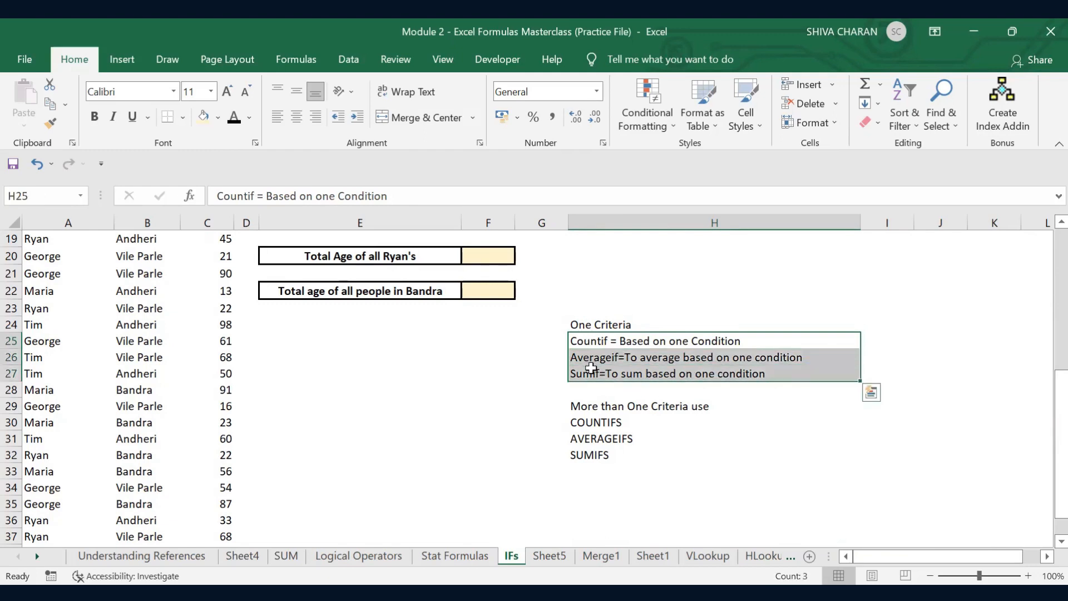
Read the notes on COUNTIFS, AVERAGEIFS and SUMIFS for more than one criteria, and compare them with the one-criteria notes.
left_click(611, 422)
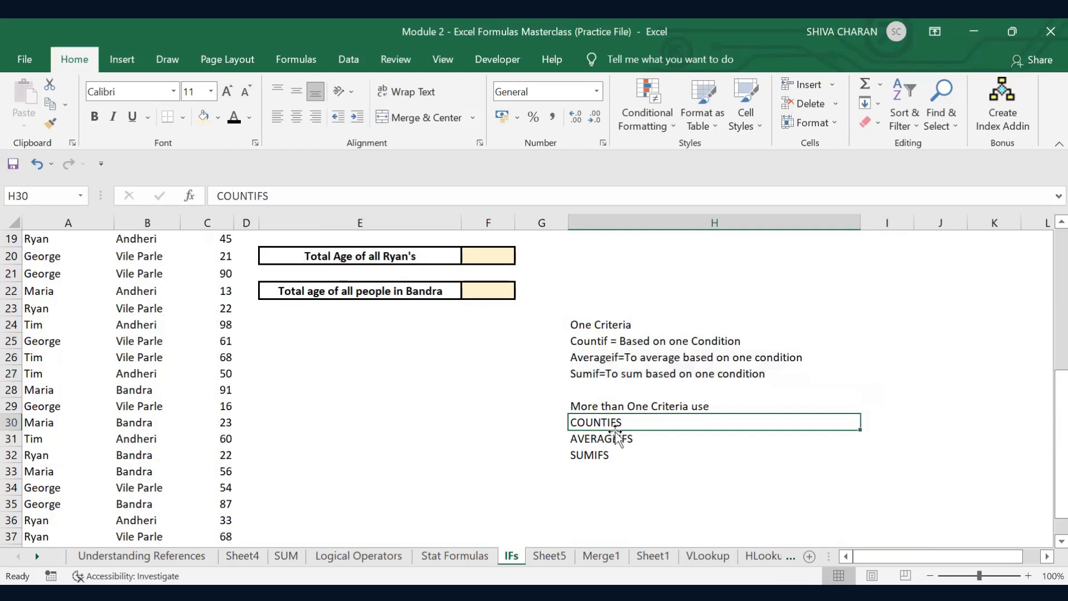
left_click(604, 452)
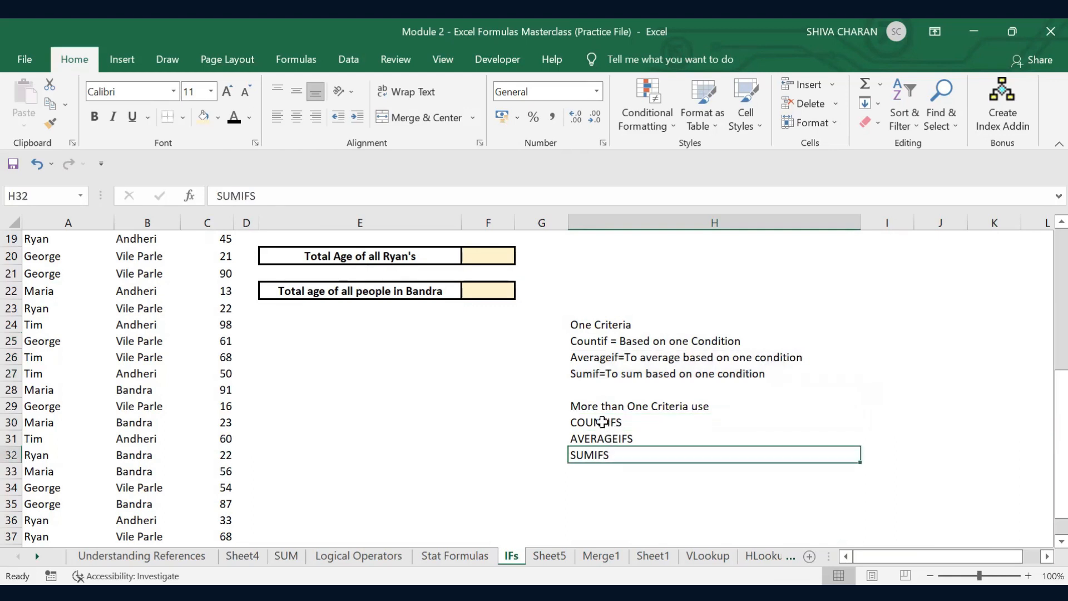
left_click_drag(603, 422, 615, 452)
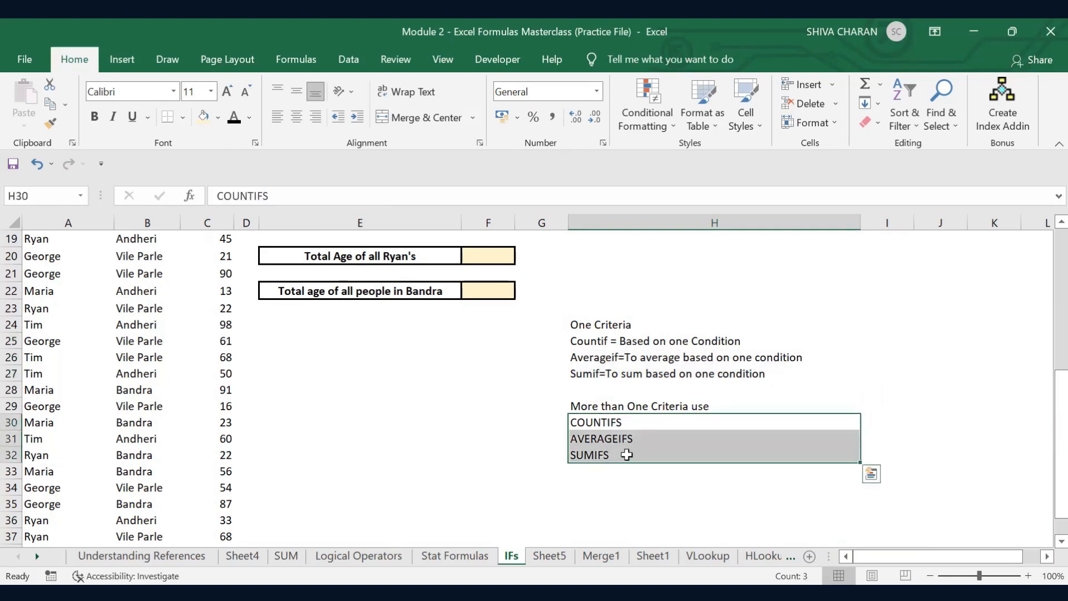
left_click(620, 487)
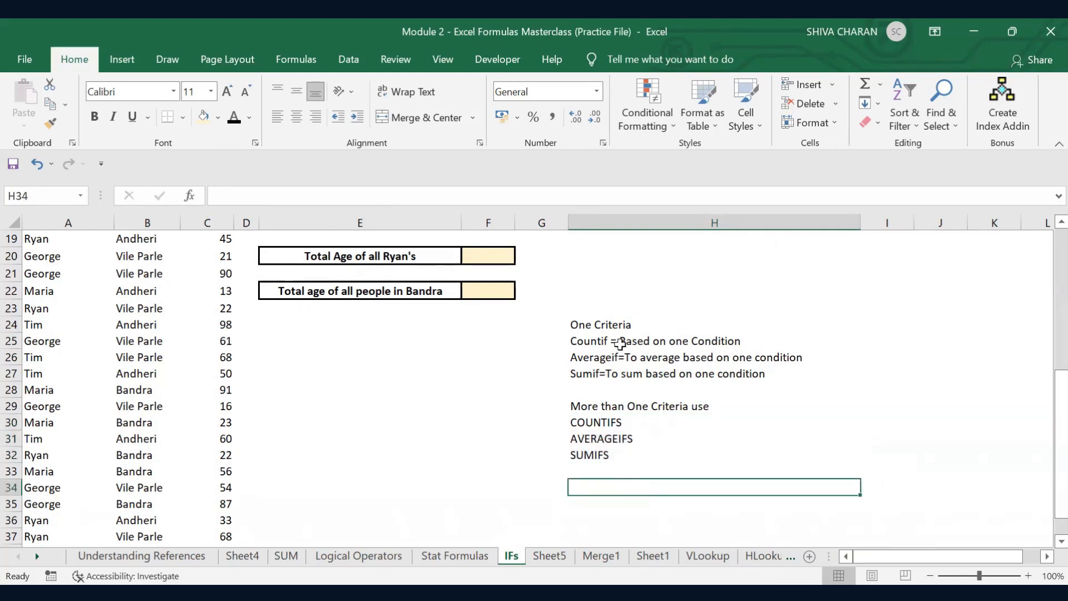
left_click_drag(611, 327, 635, 452)
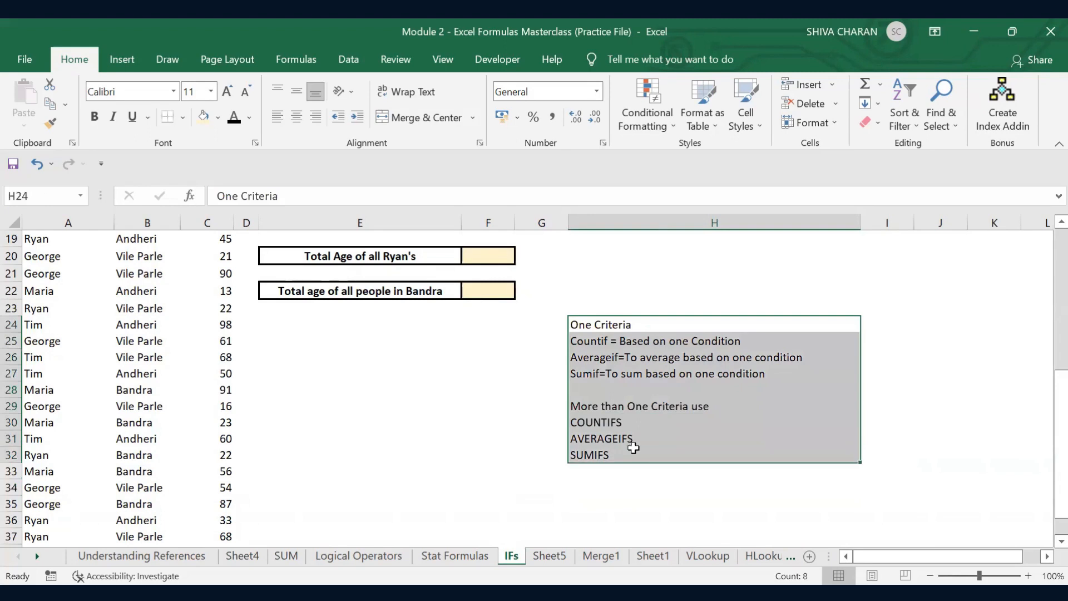
left_click(576, 503)
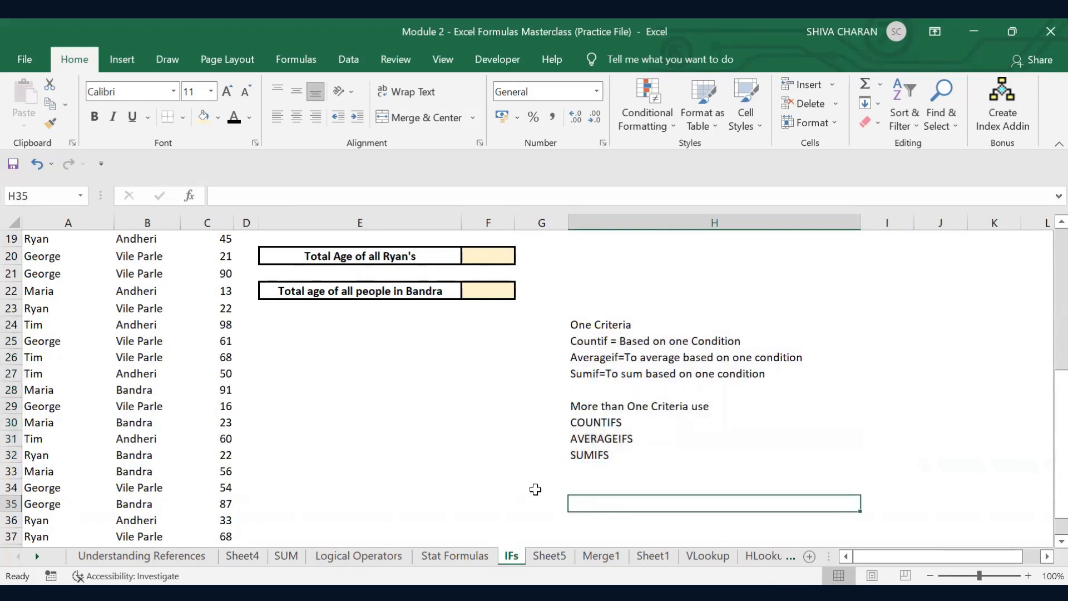
Examine the resident table's Resident Name, Location and Age columns on the IFs sheet.
scroll(535, 489, "up", 6)
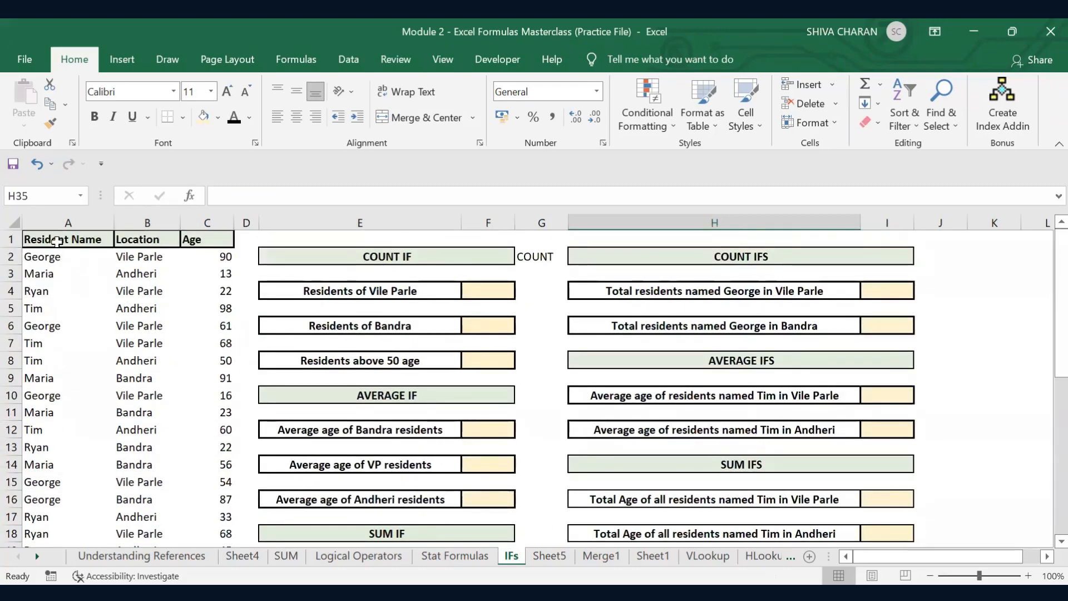
left_click_drag(57, 241, 206, 465)
left_click(133, 360)
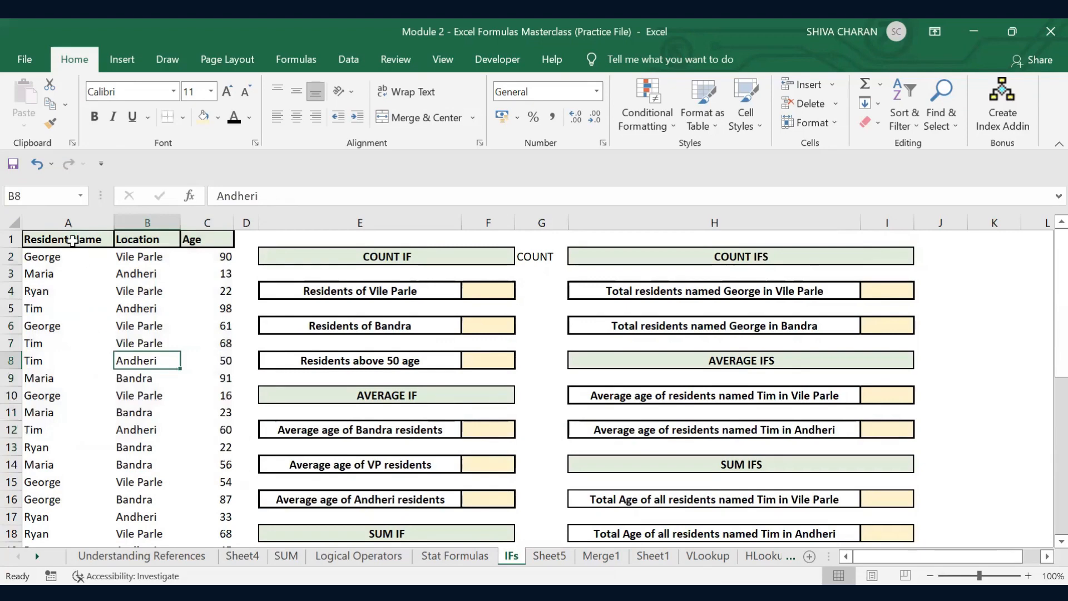
left_click_drag(72, 240, 75, 482)
left_click(147, 275)
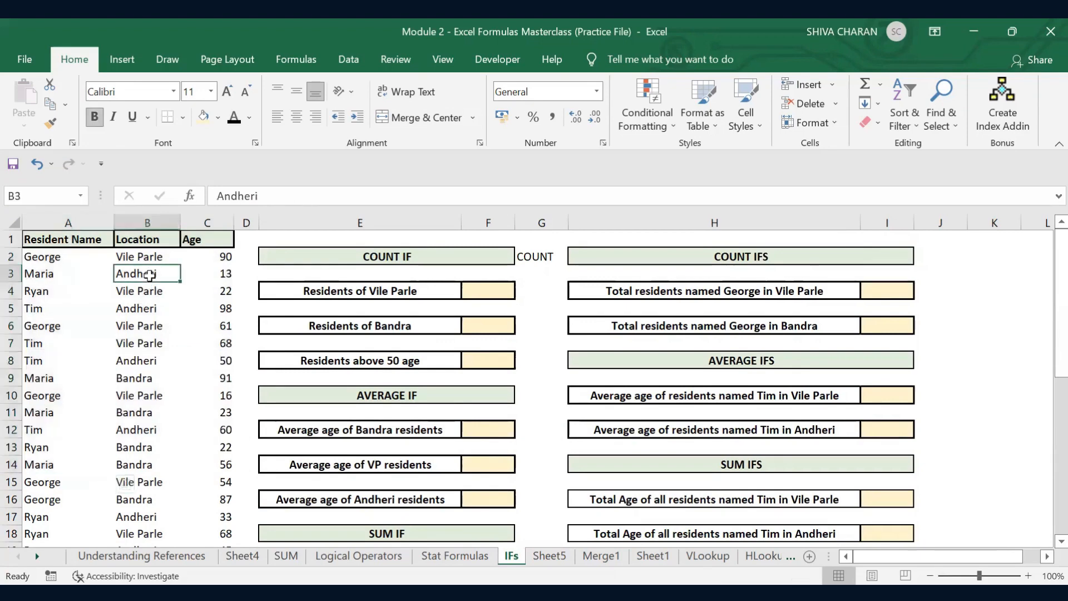
left_click_drag(216, 254, 181, 465)
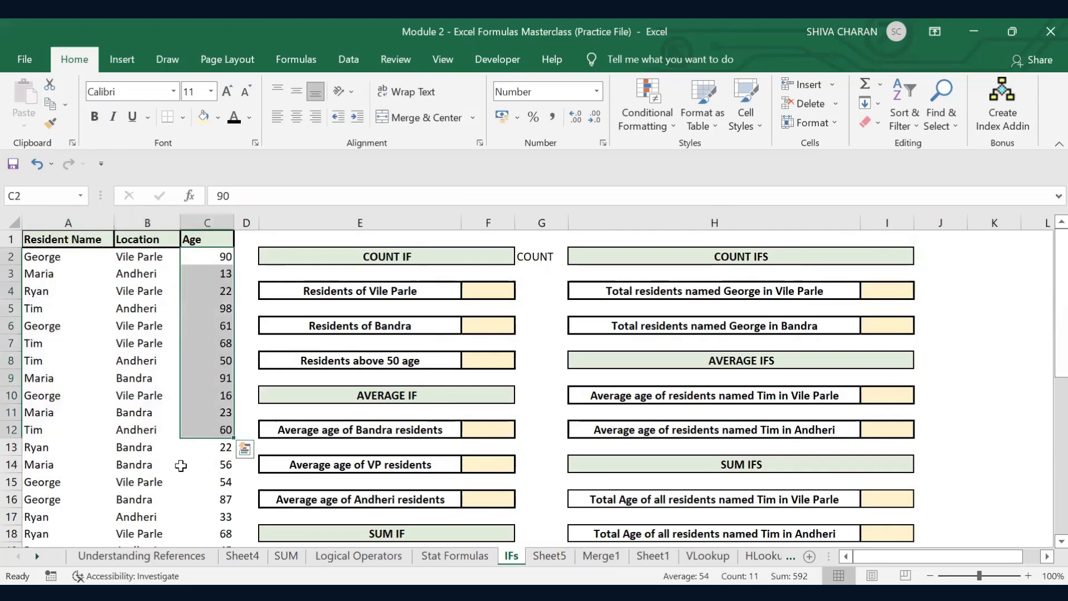
left_click(182, 463)
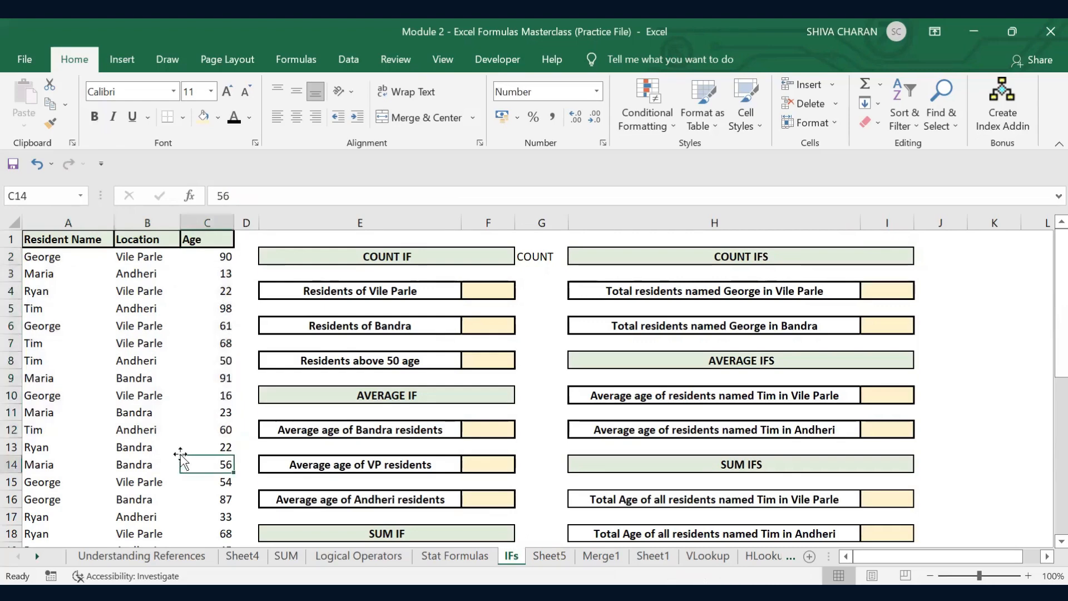
Examine the COUNT IF and COUNT IFS headings and the COUNT IF and AVERAGE IF questions in column E.
left_click(439, 258)
left_click(615, 258)
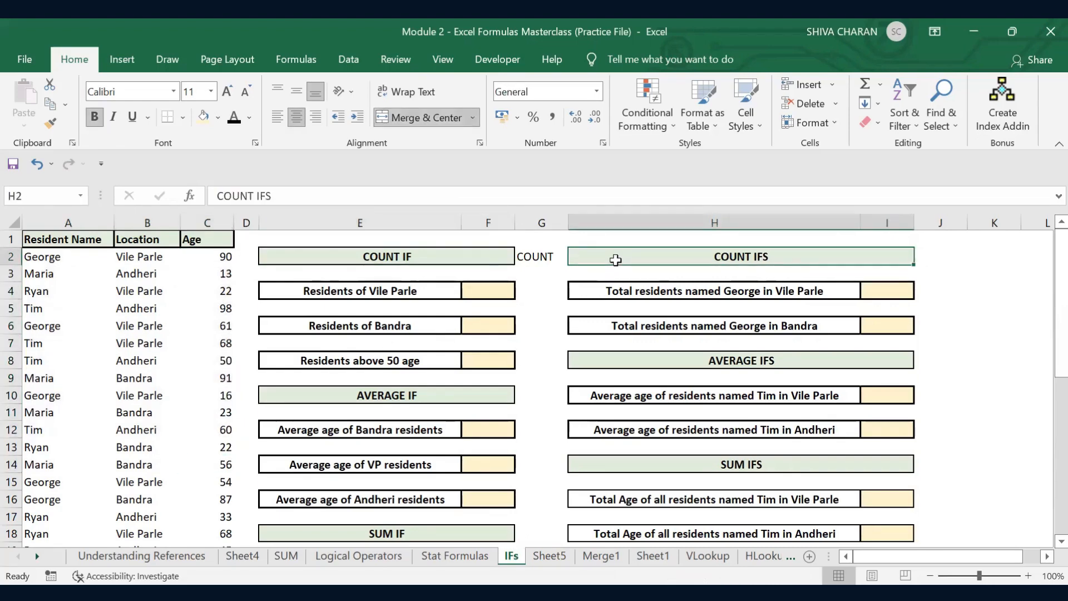
left_click(431, 258)
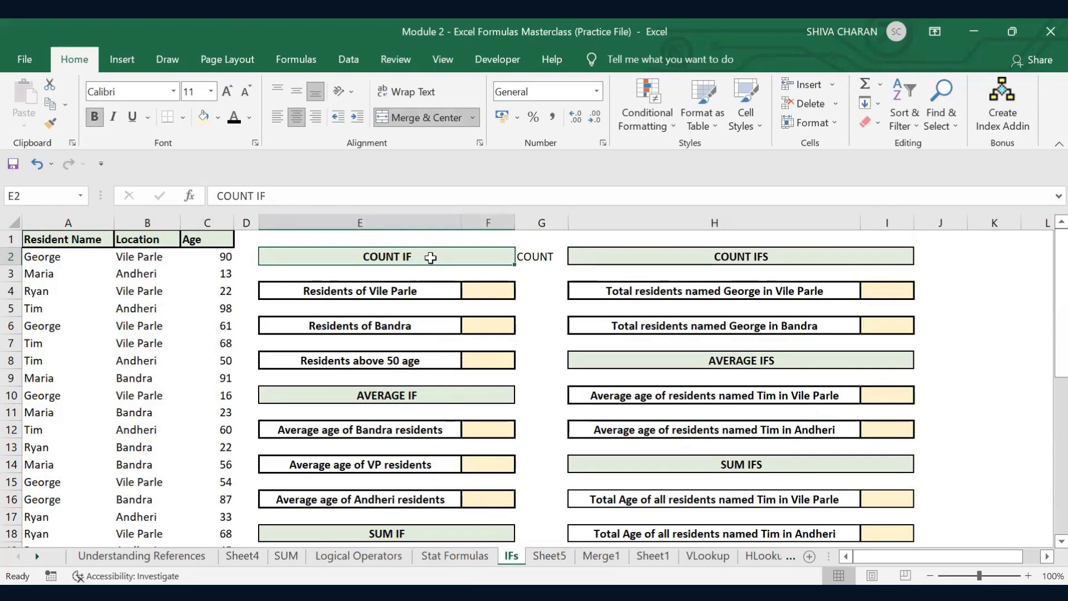
left_click(433, 292)
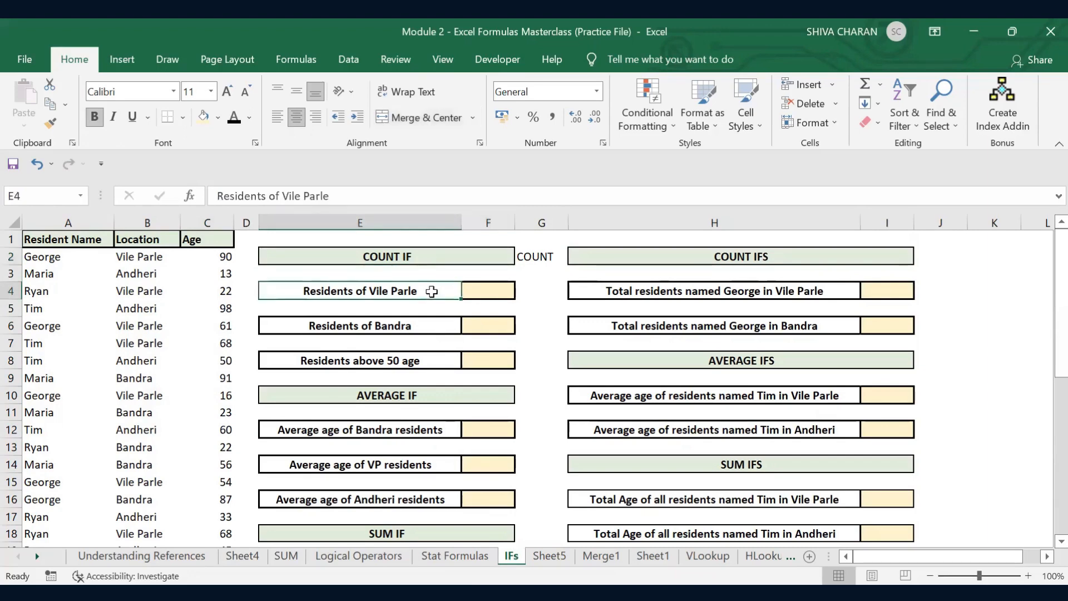
left_click(424, 325)
left_click(436, 361)
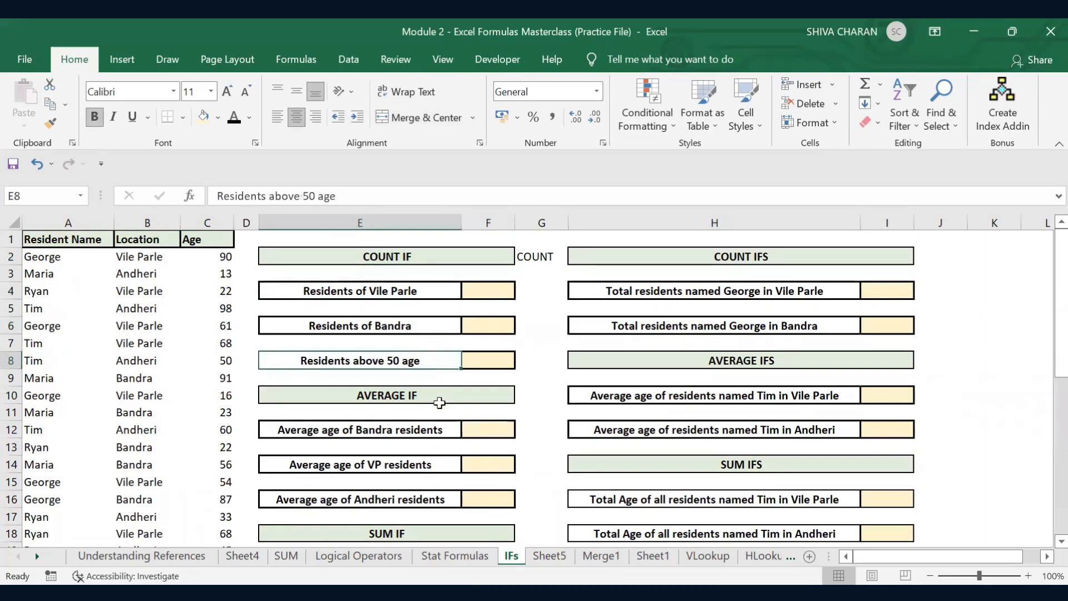
left_click(419, 434)
left_click(421, 464)
left_click(439, 489)
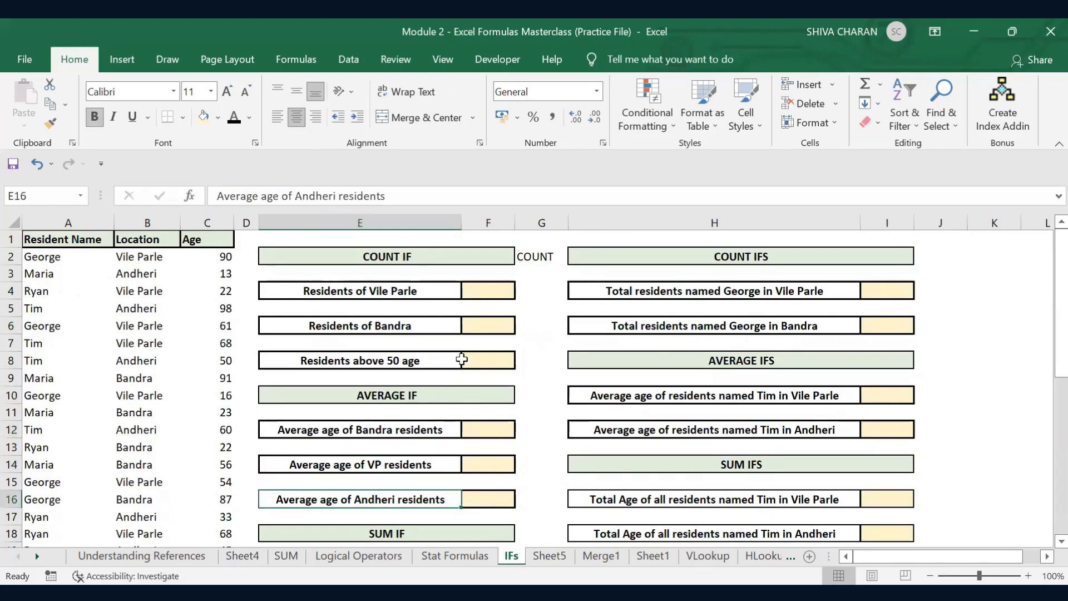
left_click(432, 294)
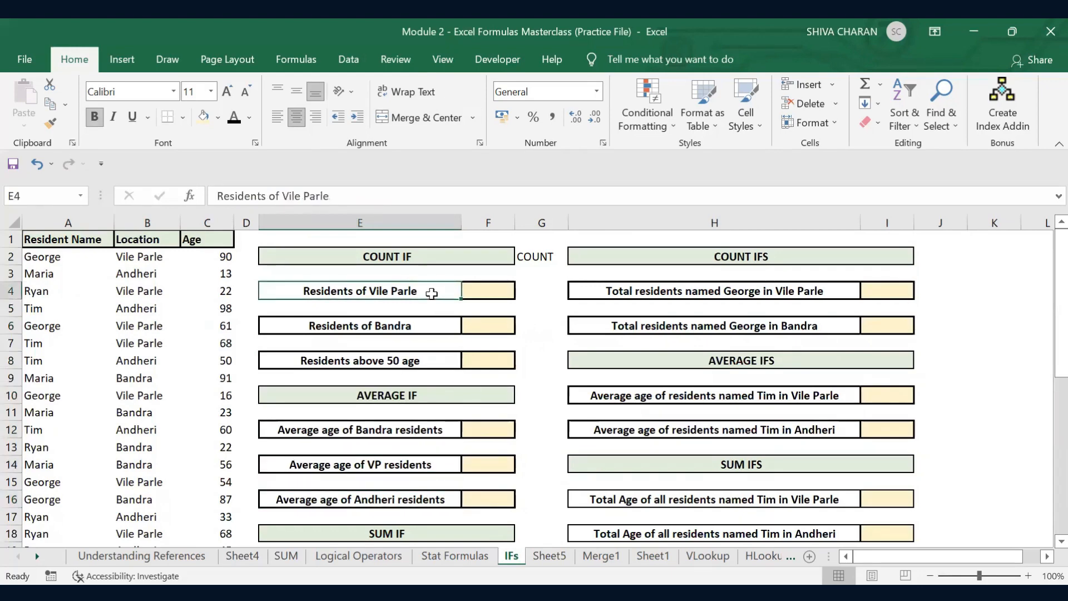
left_click(436, 256)
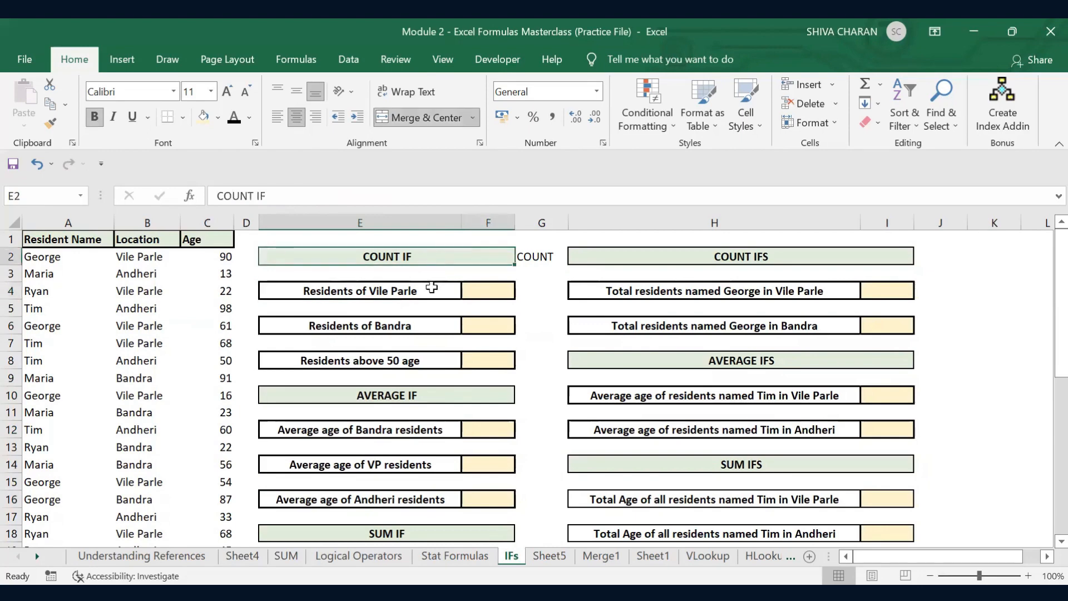
left_click(431, 289)
left_click(492, 291)
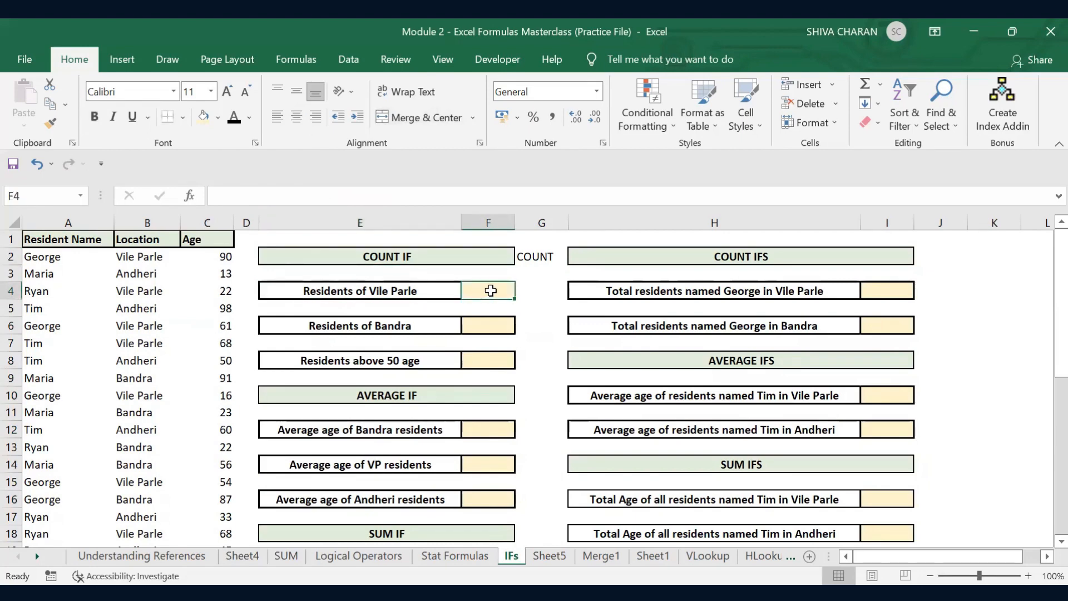
double_click(491, 290)
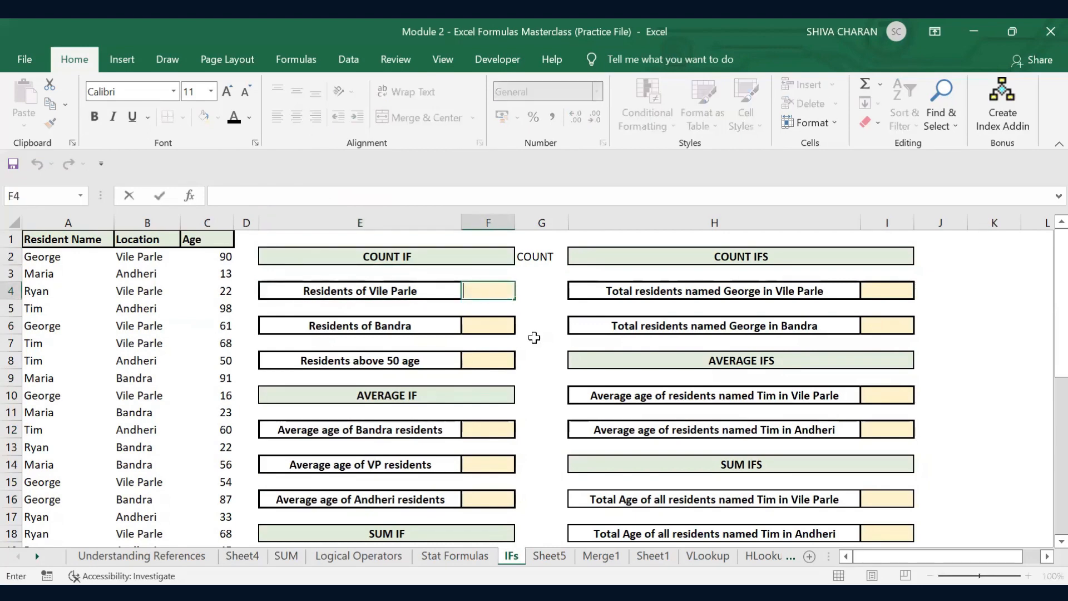
left_click(404, 292)
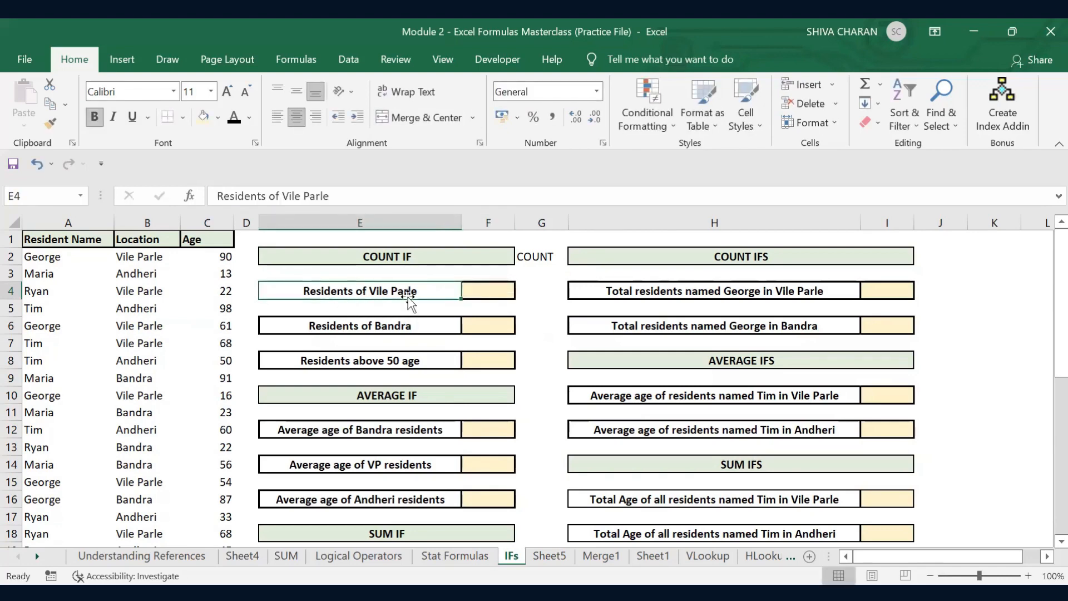
Start a COUNTIF formula in F4 for the residents of Vile Parle, using the Location cells B2:B39 as the range.
double_click(483, 285)
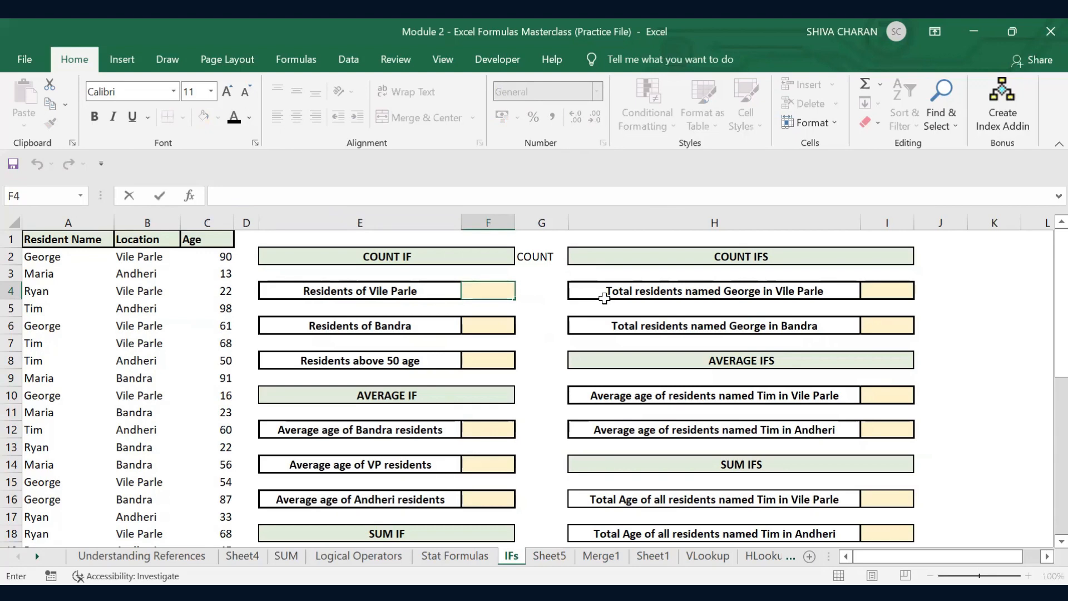
type("=")
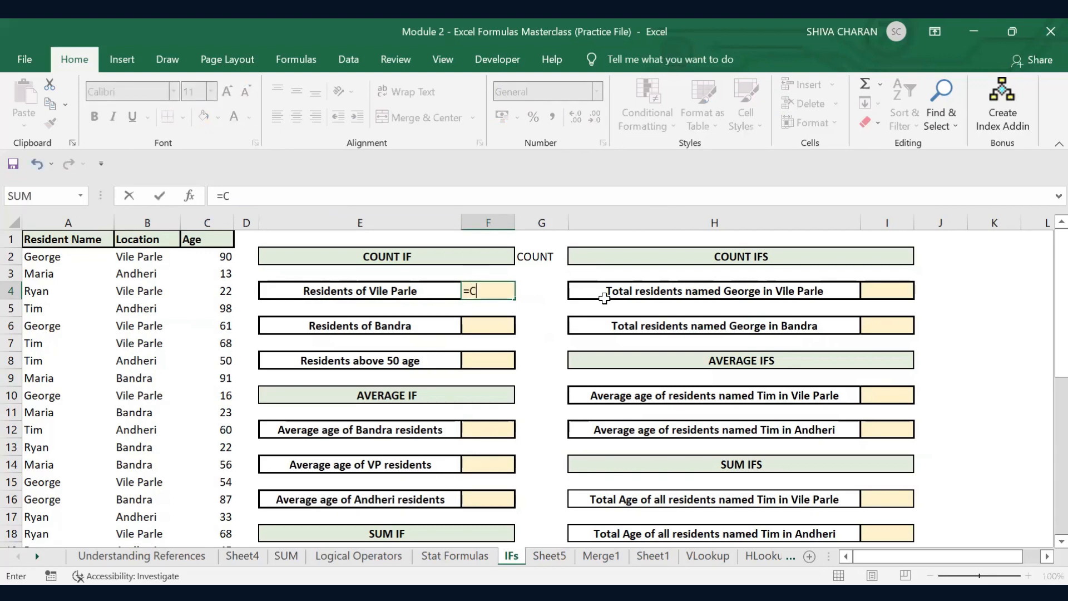
type("COUNTIF(")
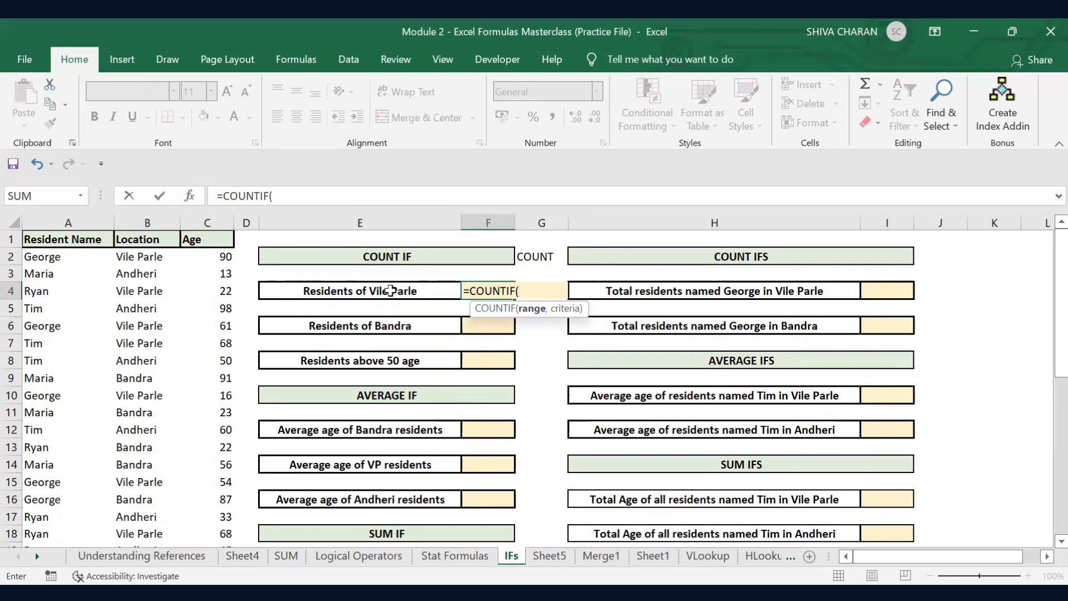
left_click(176, 261)
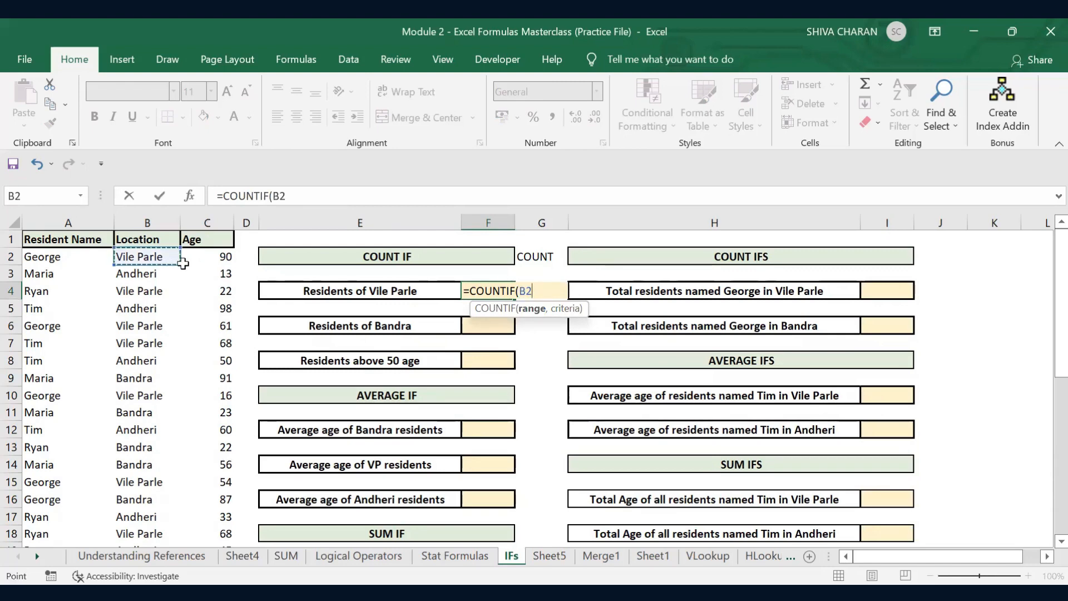
key("ctrl+shift+Down")
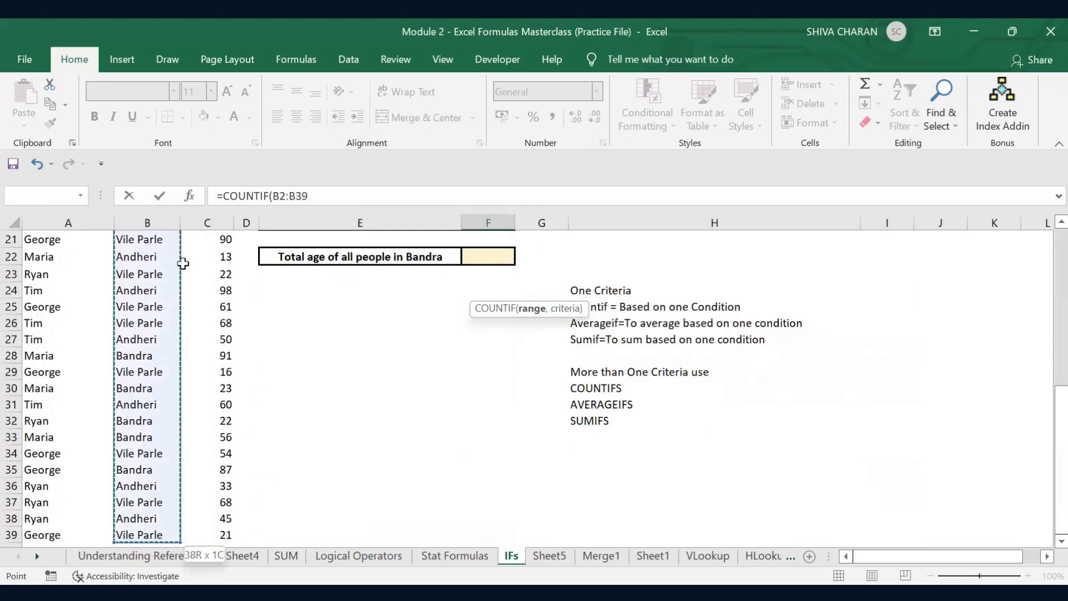
scroll(182, 262, "up", 4)
scroll(183, 262, "up", 3)
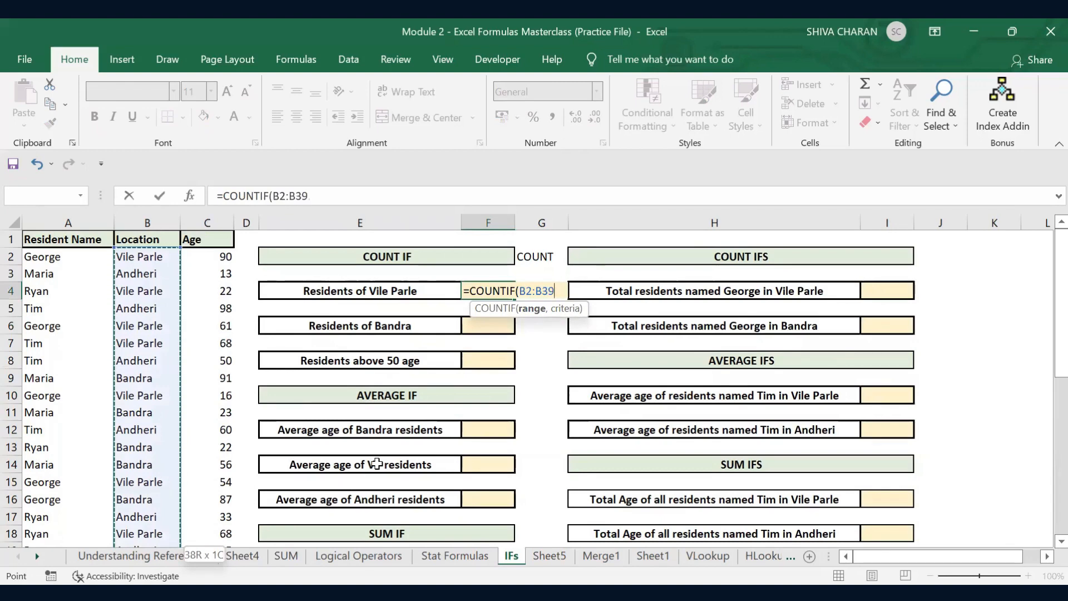
Complete the F4 COUNTIF with the criterion "Vile Parle" and check the entered formula.
type(",")
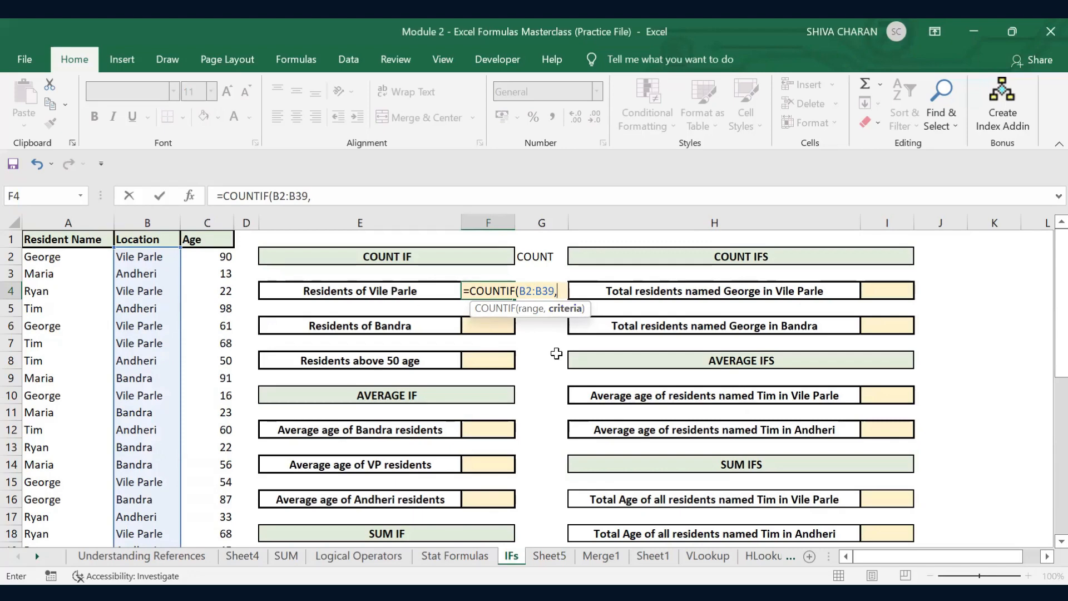
type("\"Vi")
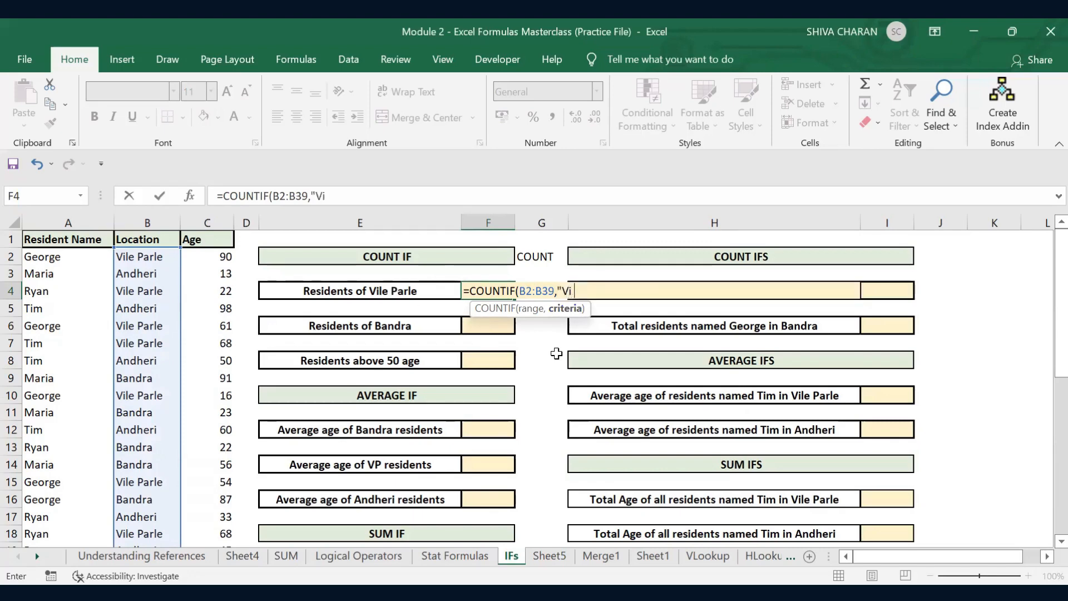
type("le Parle")
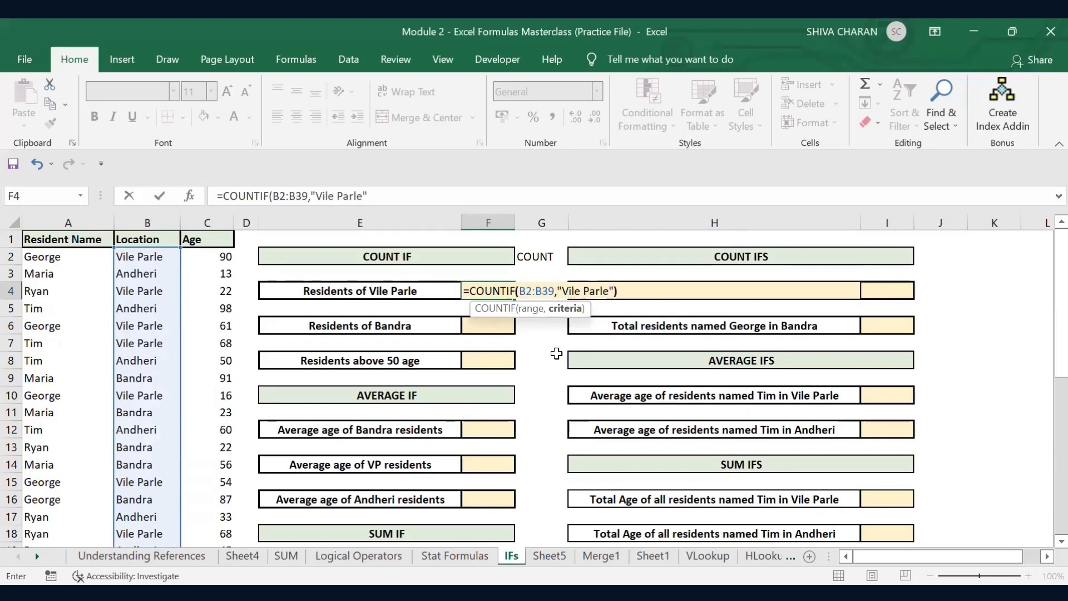
type(")")
key("Return")
left_click(556, 354)
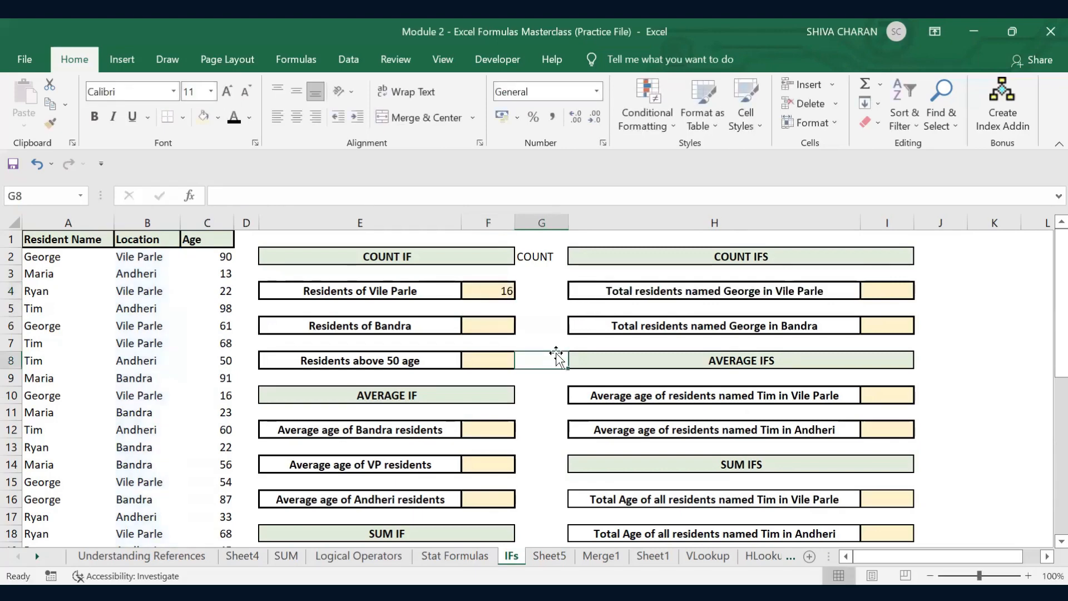
left_click(489, 287)
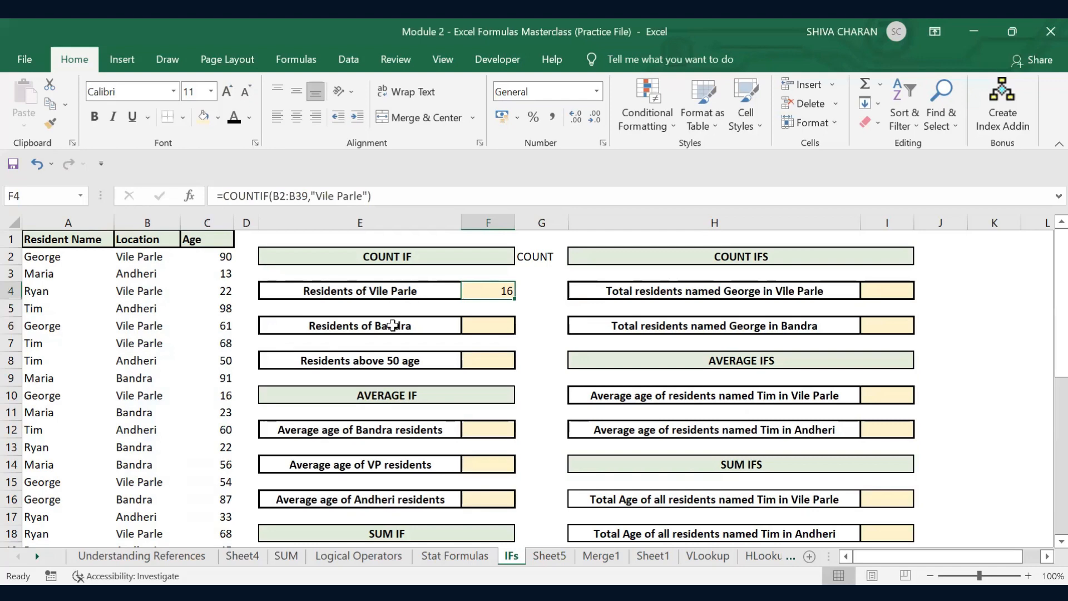
Count all the age entries in G4 with the formula =COUNT(C2:C39).
left_click_drag(220, 256, 208, 381)
left_click(225, 389)
scroll(239, 382, "up", 2)
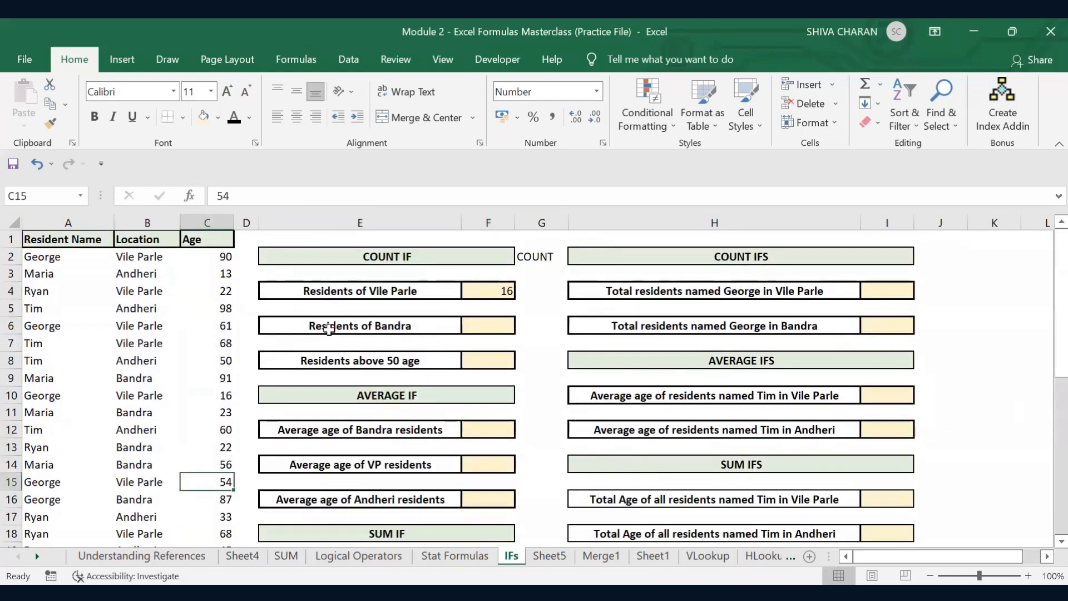
left_click(533, 292)
type("=")
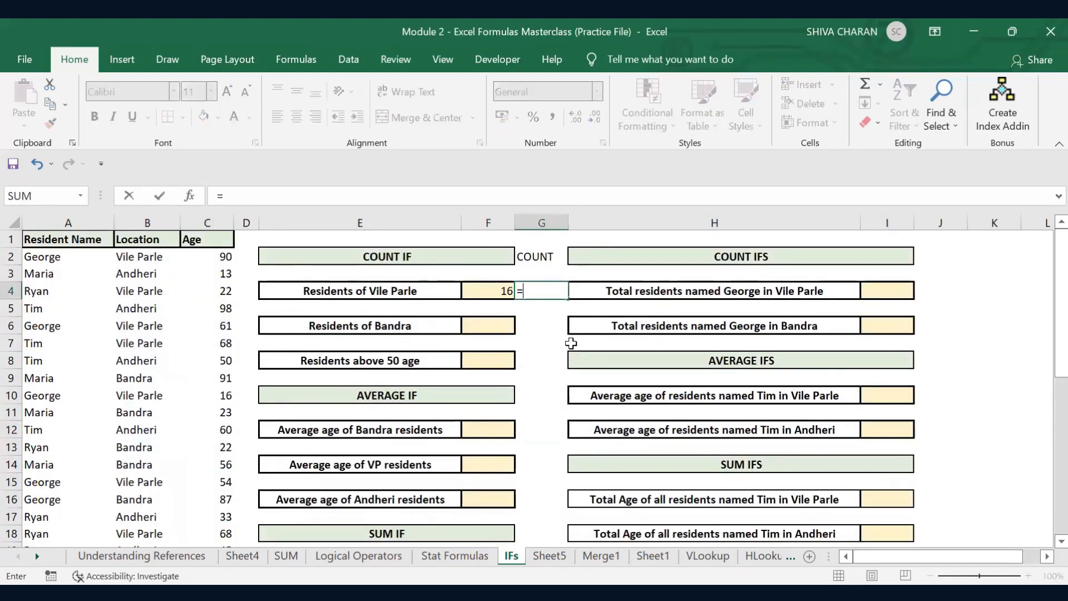
type("COUNT(")
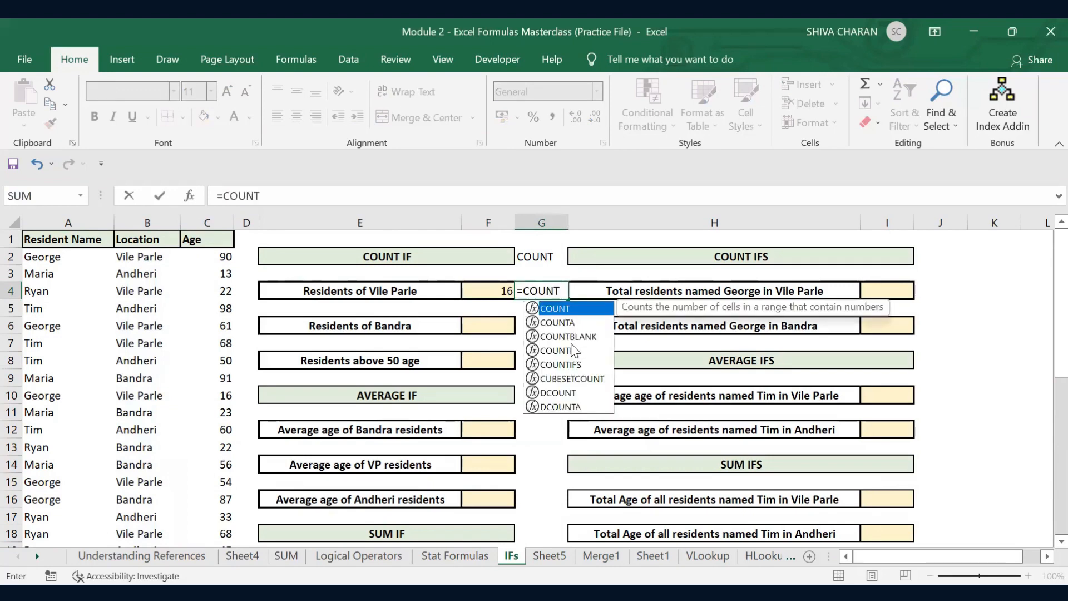
left_click(202, 255)
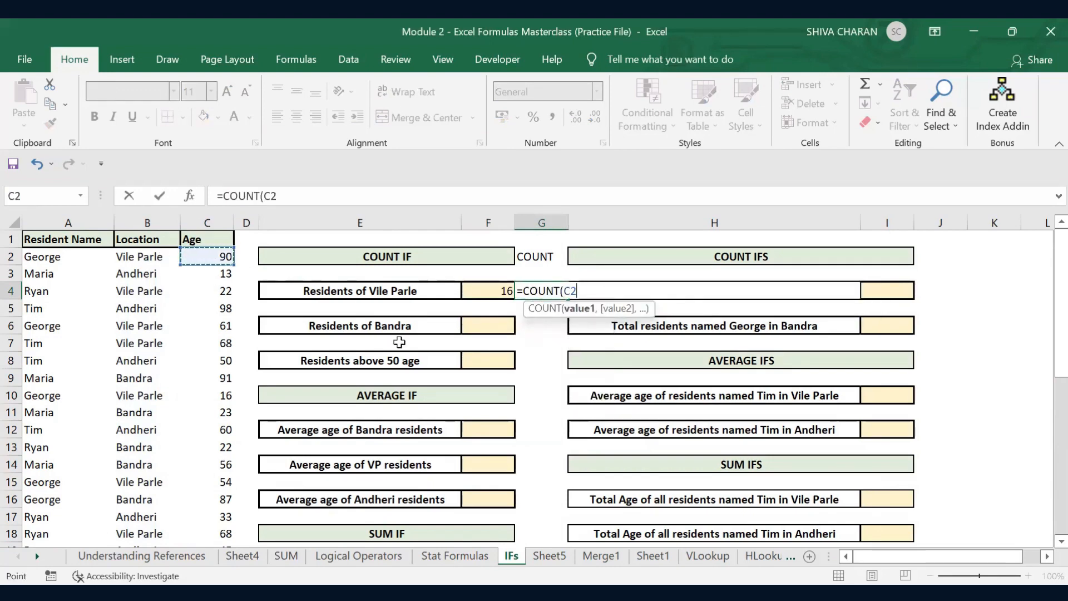
key("ctrl+shift+Down")
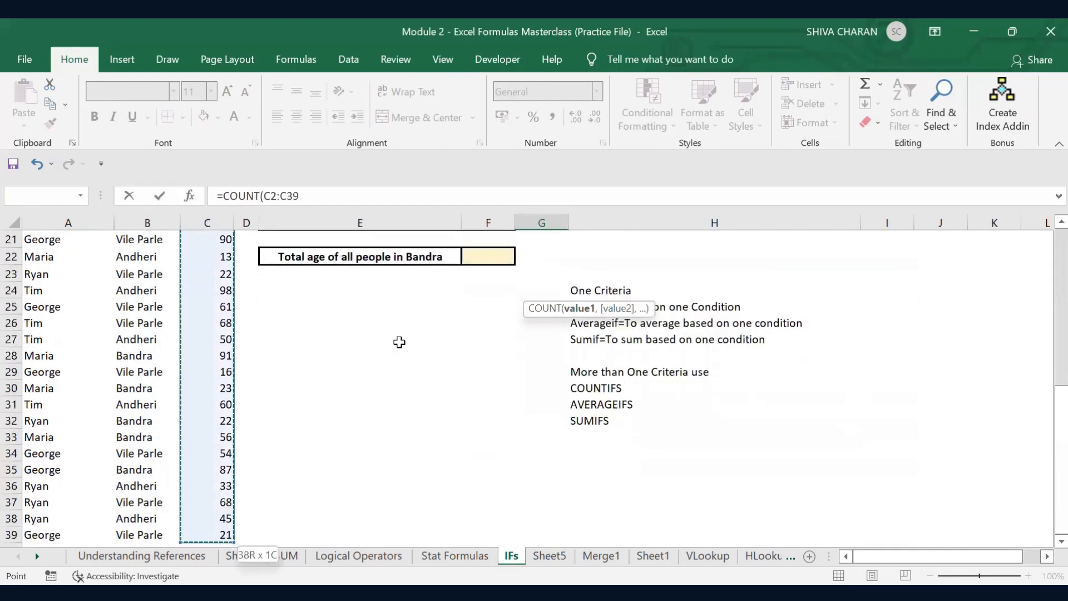
scroll(399, 343, "up", 5)
scroll(400, 342, "up", 2)
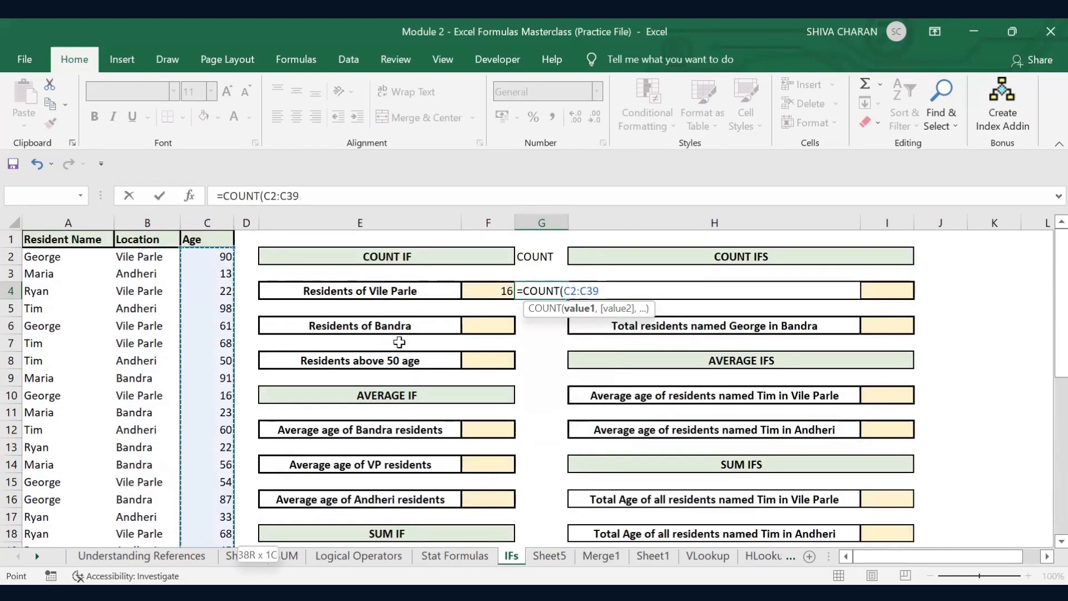
type(")")
key("Return")
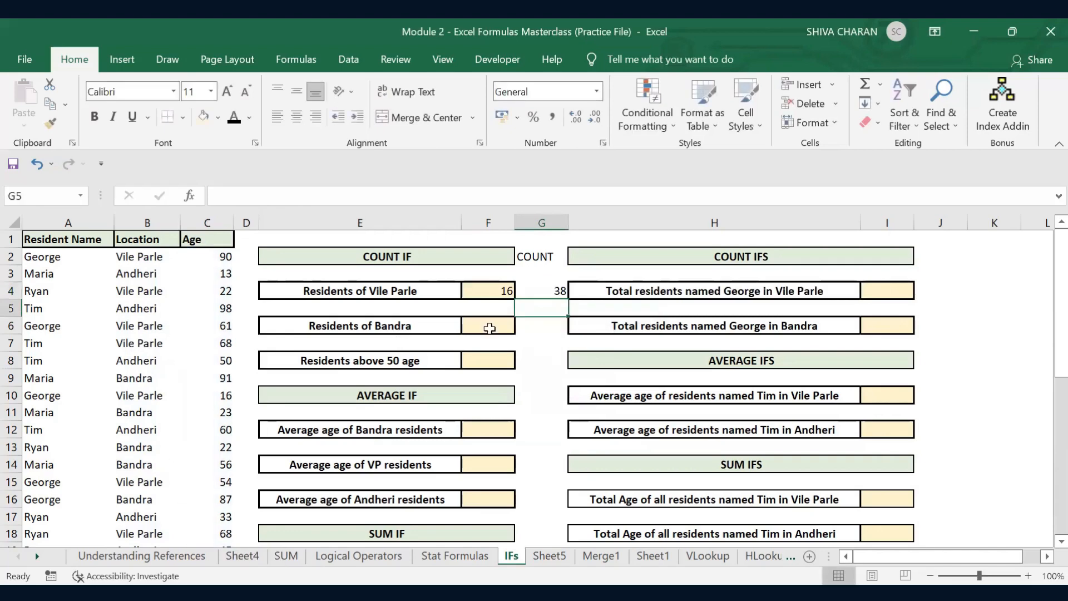
Compare the plain COUNT formula in G4 with the Vile Parle COUNTIF formula in F4.
left_click(534, 291)
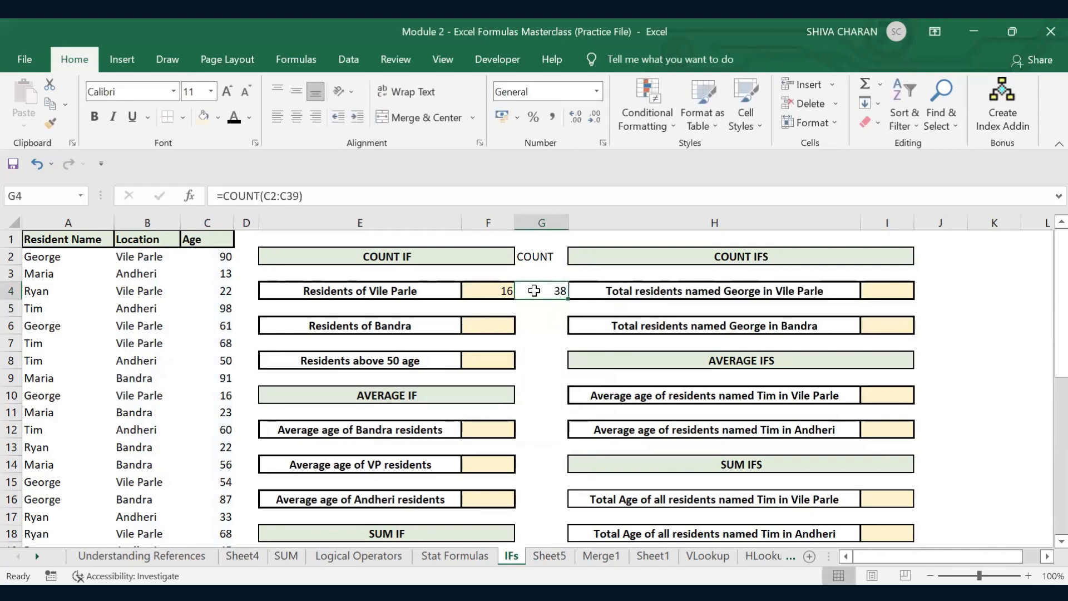
left_click(487, 288)
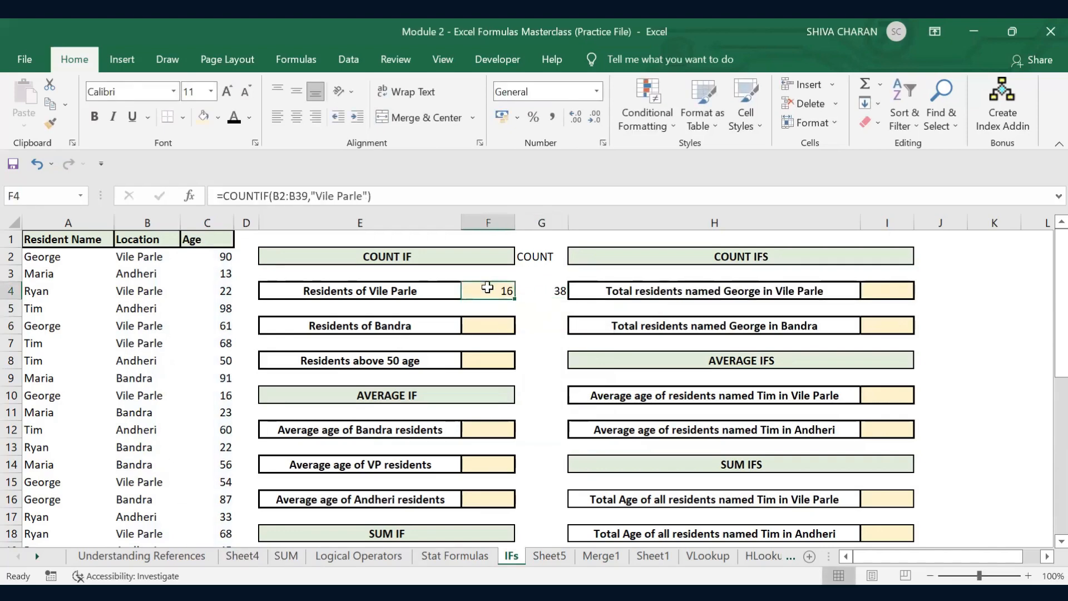
left_click(436, 290)
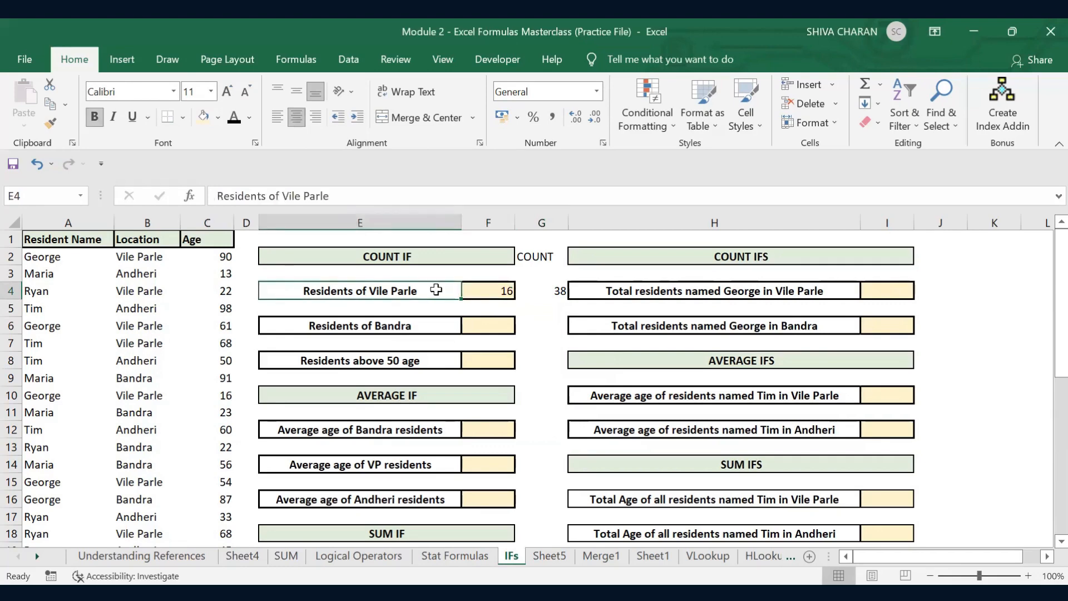
Start a COUNTIF formula in F6 for the residents of Bandra, using the Location cells B2:B39 as the range.
left_click(478, 323)
left_click(436, 322)
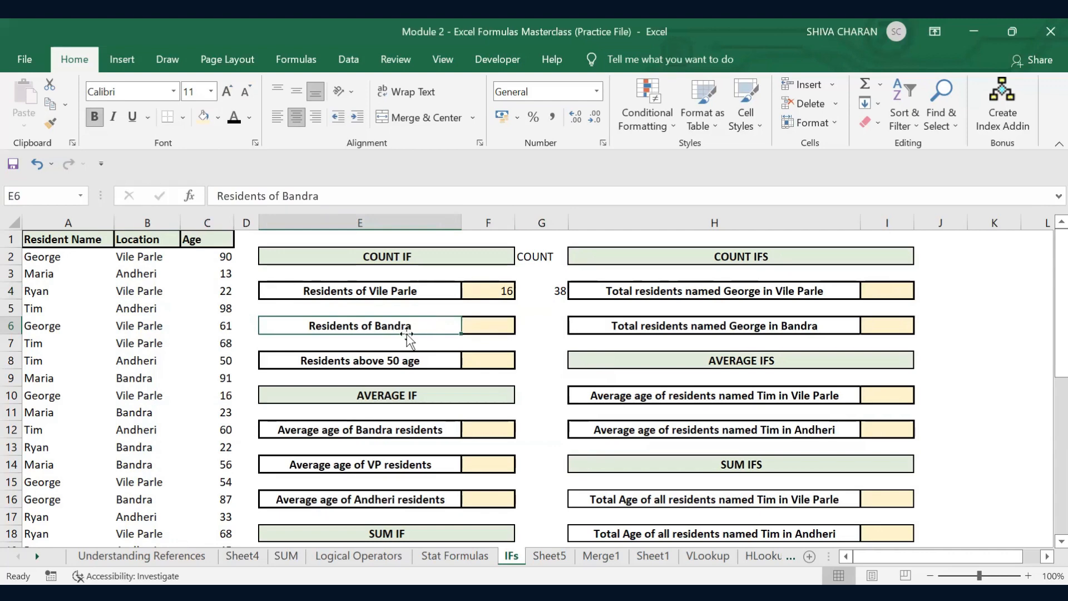
left_click(478, 324)
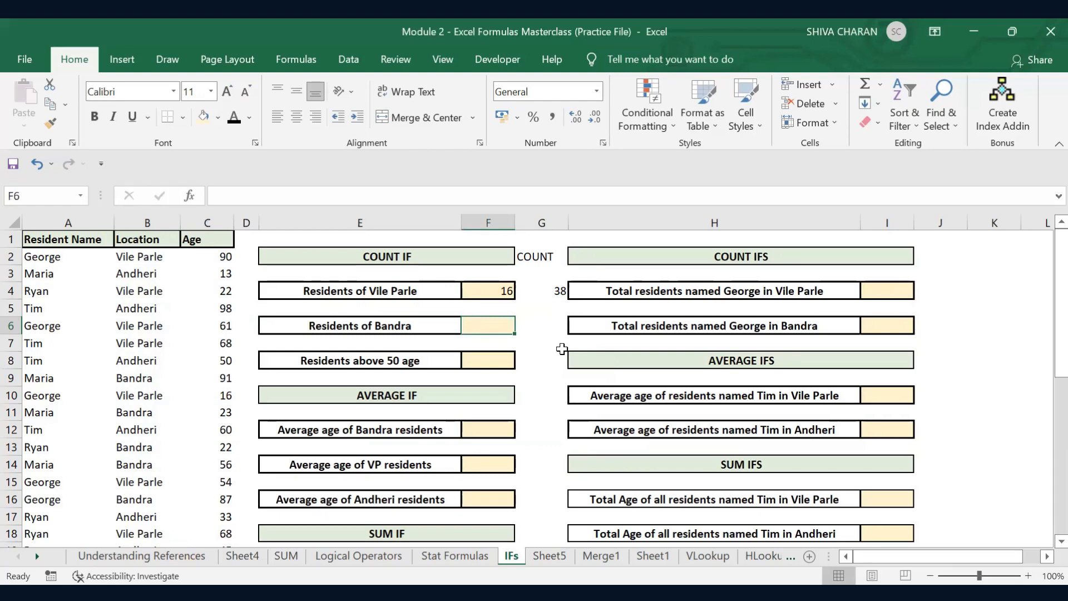
type("=")
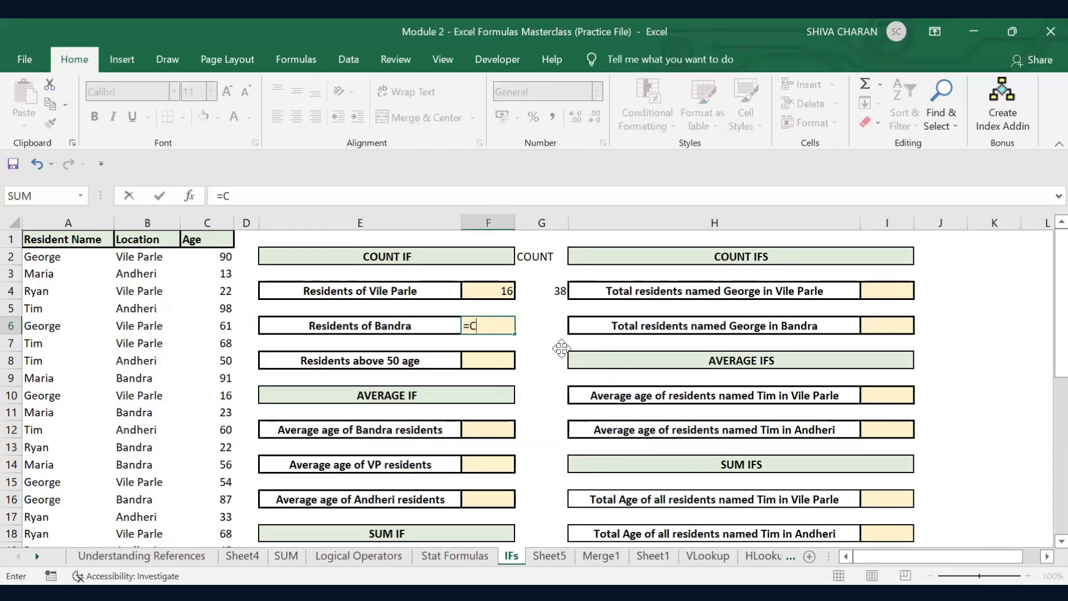
type("COUNTIF(")
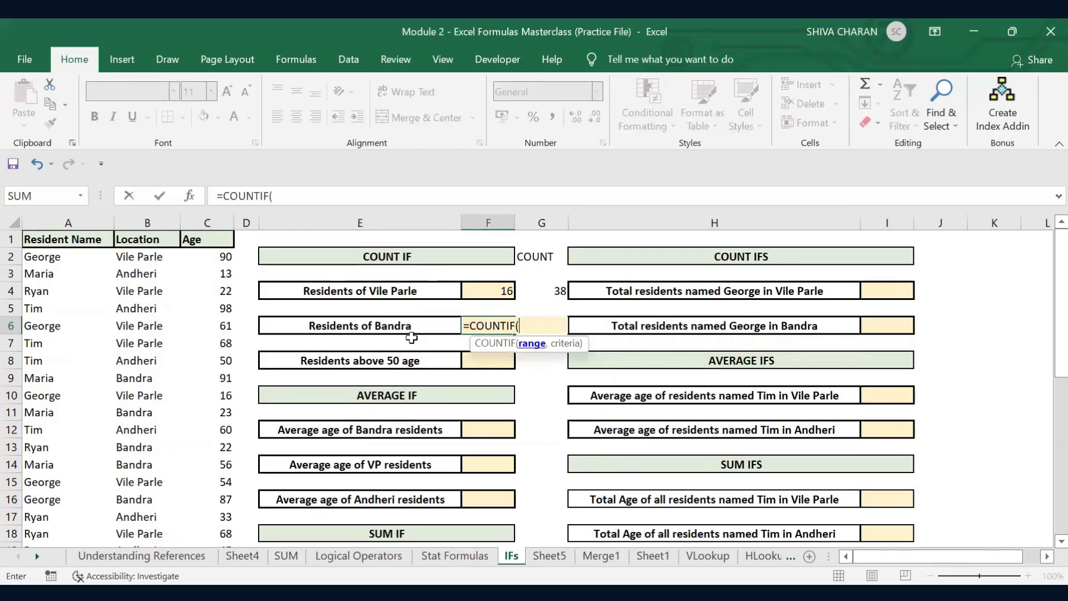
left_click(159, 253)
key("ctrl+shift+Down")
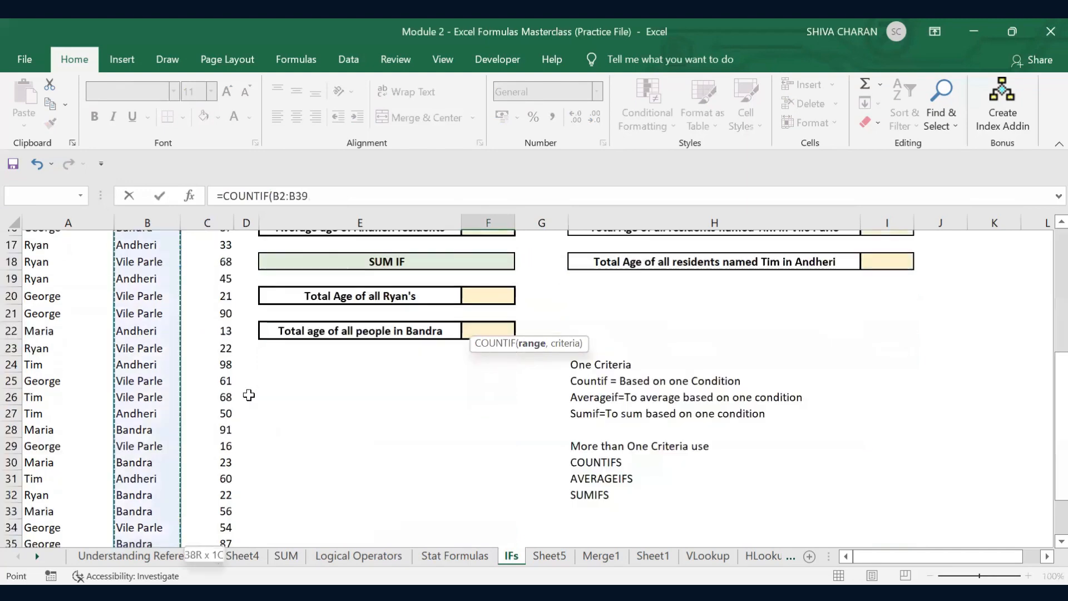
scroll(249, 395, "up", 7)
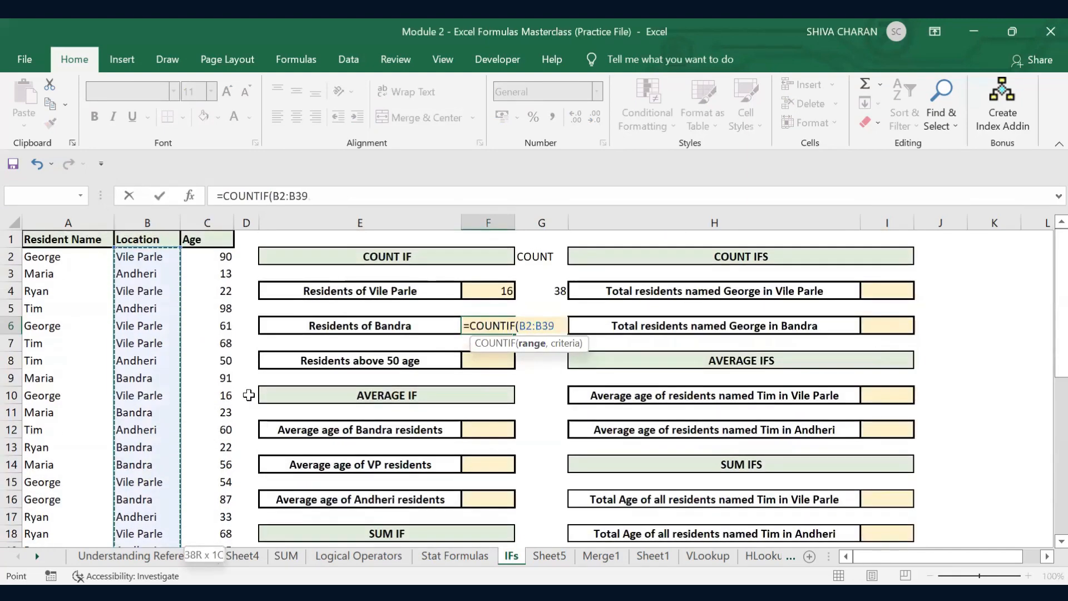
Complete the F6 COUNTIF with the criterion "Bandra" and check the entered formula.
type(",\"")
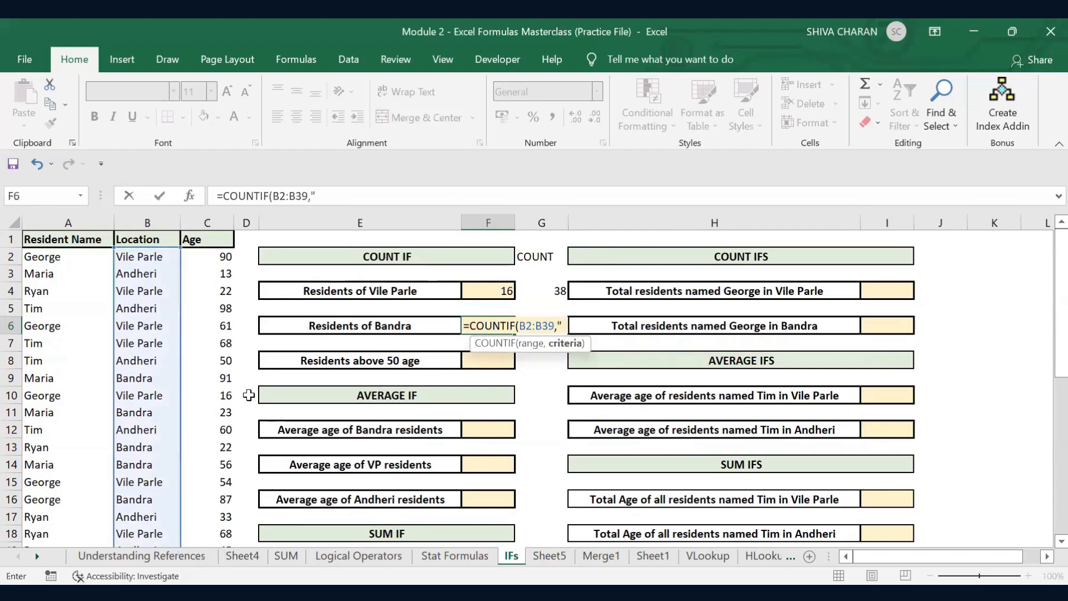
type("Ba")
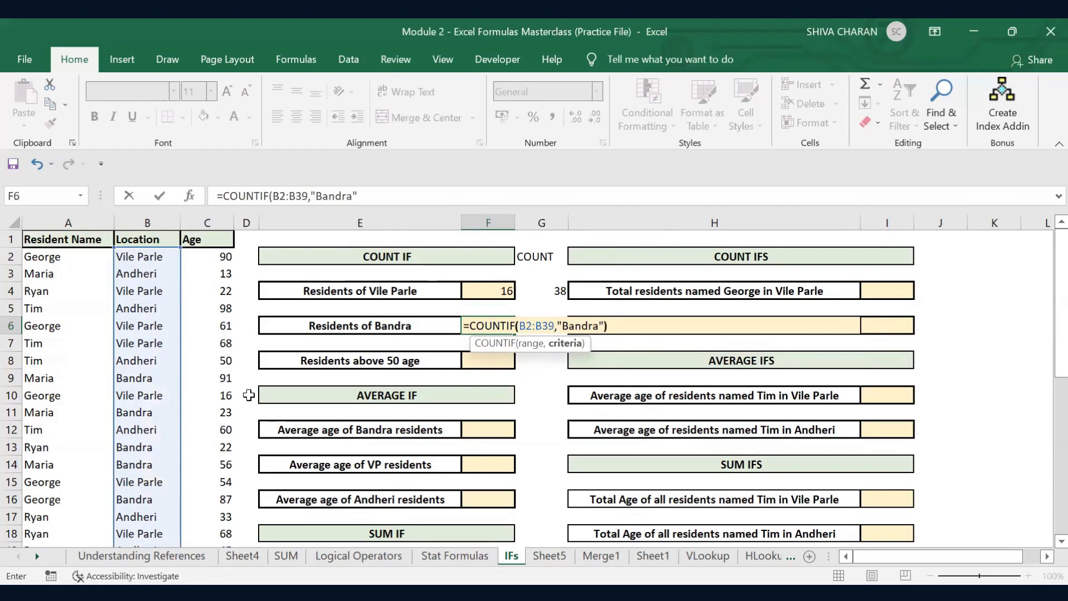
type("ndra\")")
key("Return")
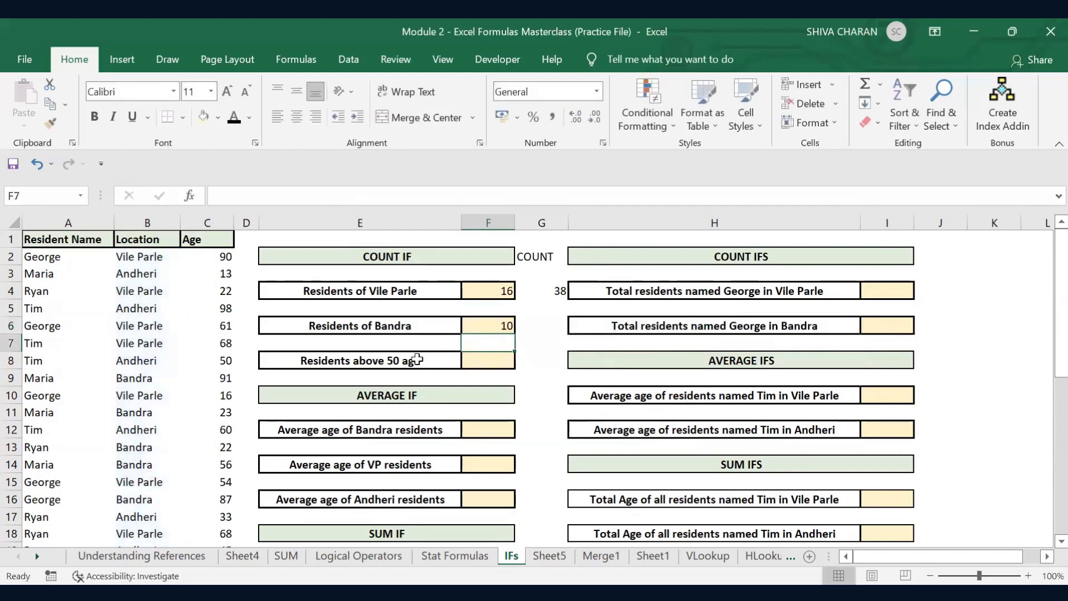
left_click(481, 325)
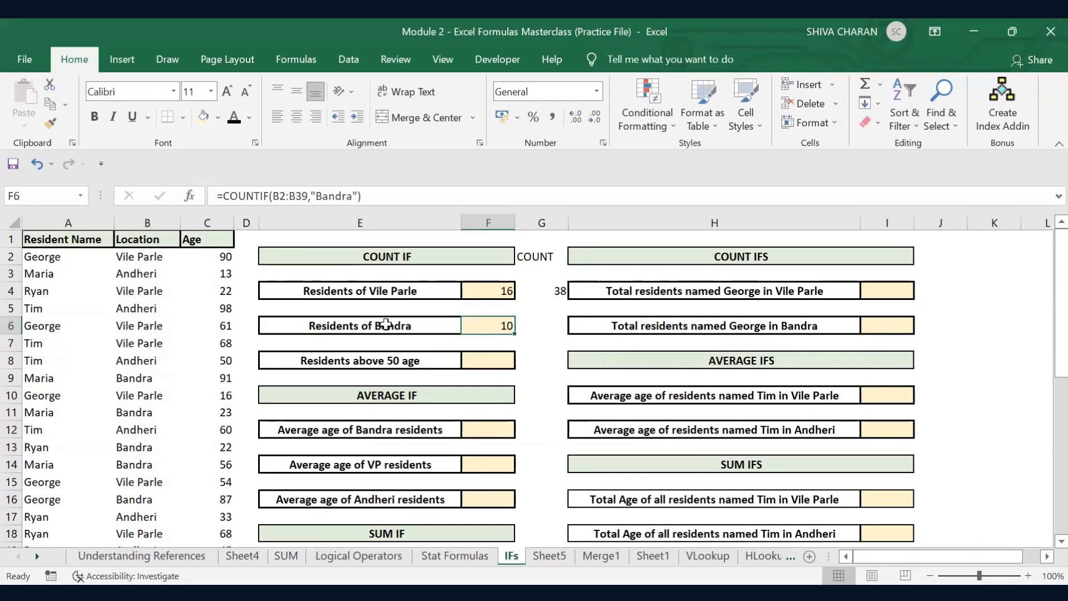
Start a COUNTIF formula in F8 for the residents above 50, using the Age cells C2:C39 as the range.
left_click(489, 360)
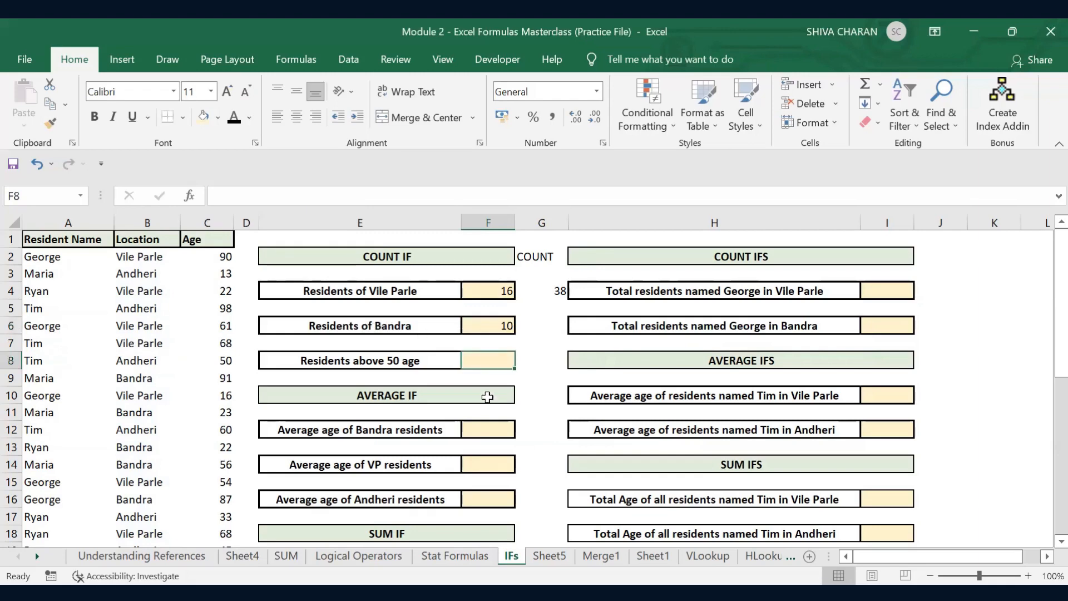
left_click(421, 360)
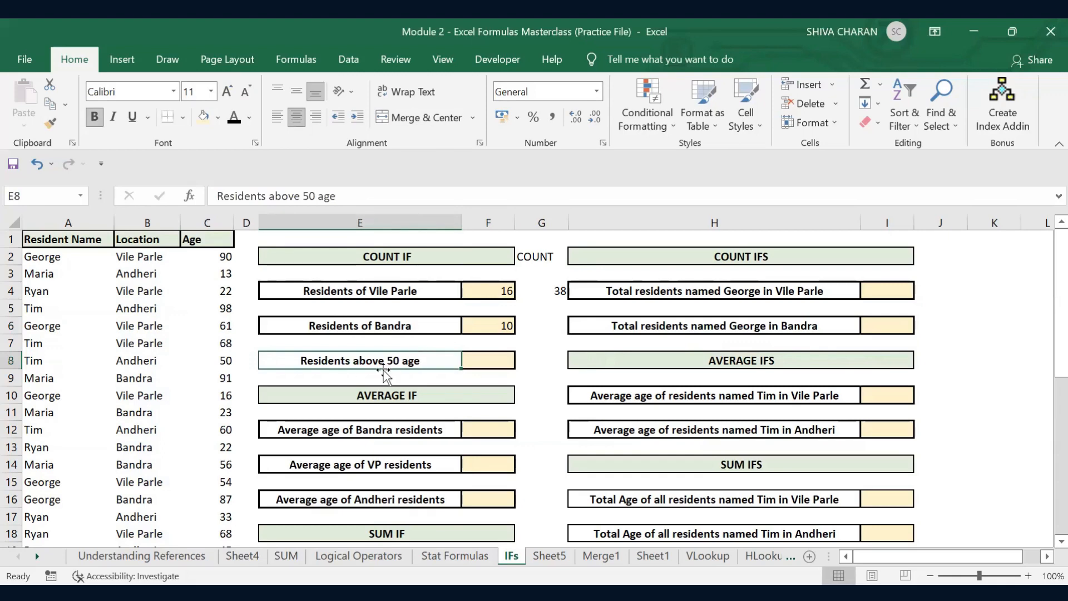
left_click(472, 361)
type("=")
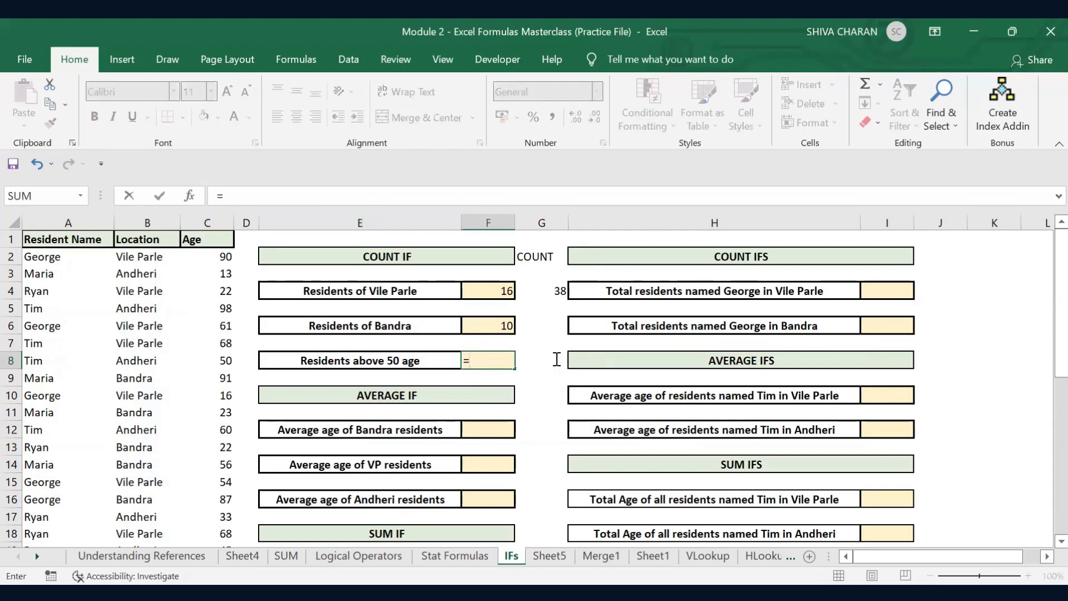
type("COUNTIF(")
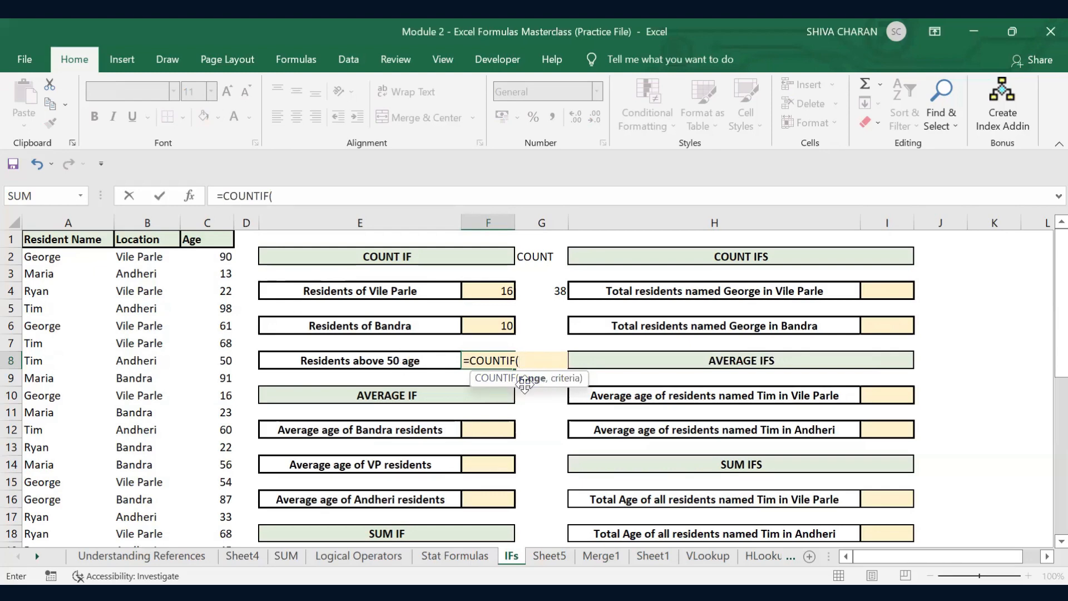
left_click(221, 257)
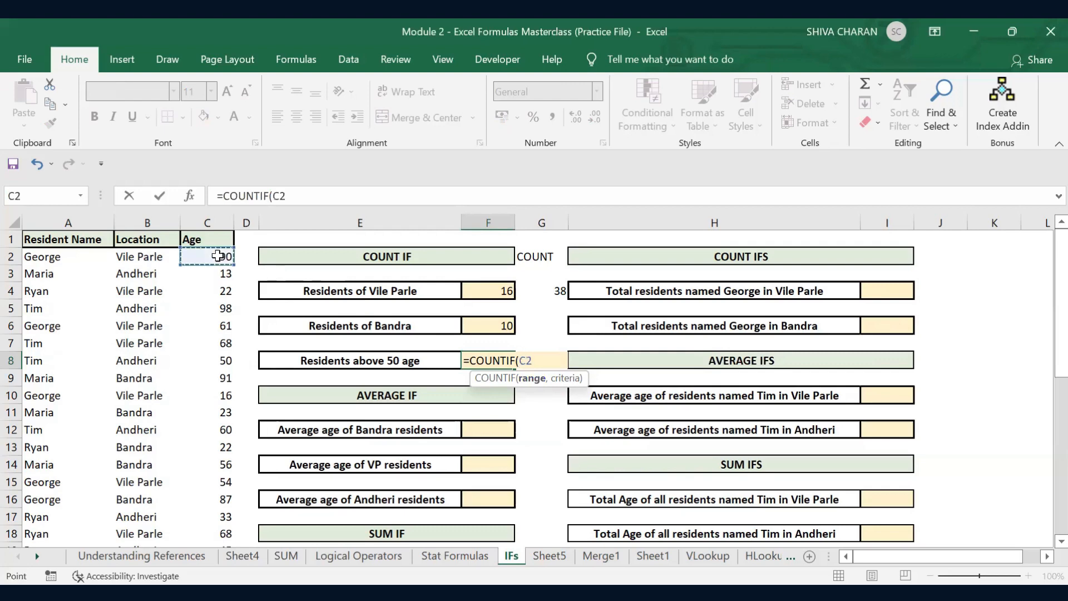
key("ctrl+shift+Down")
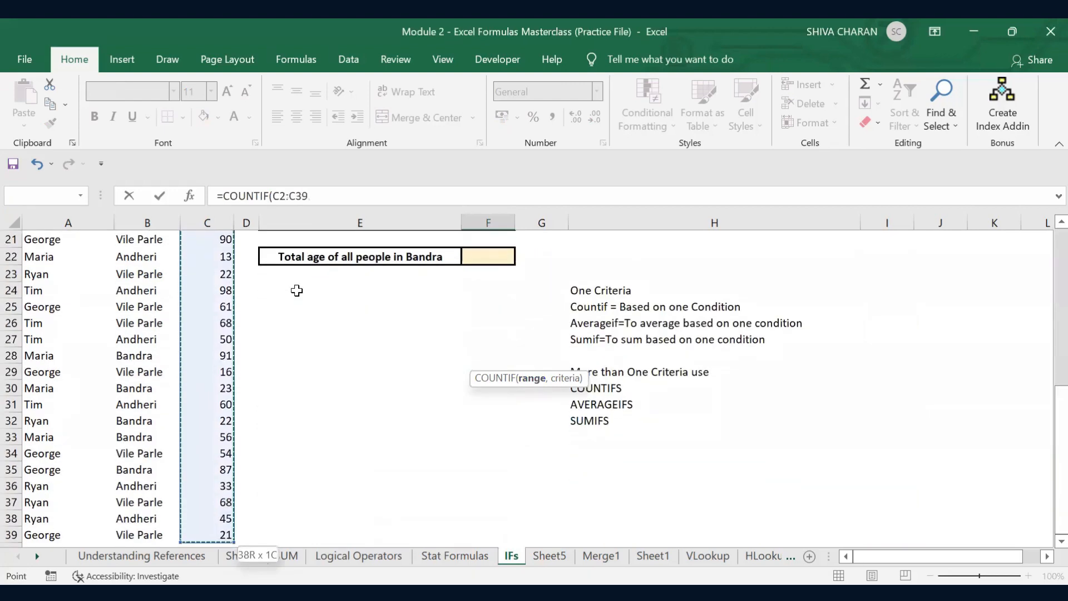
scroll(297, 291, "up", 7)
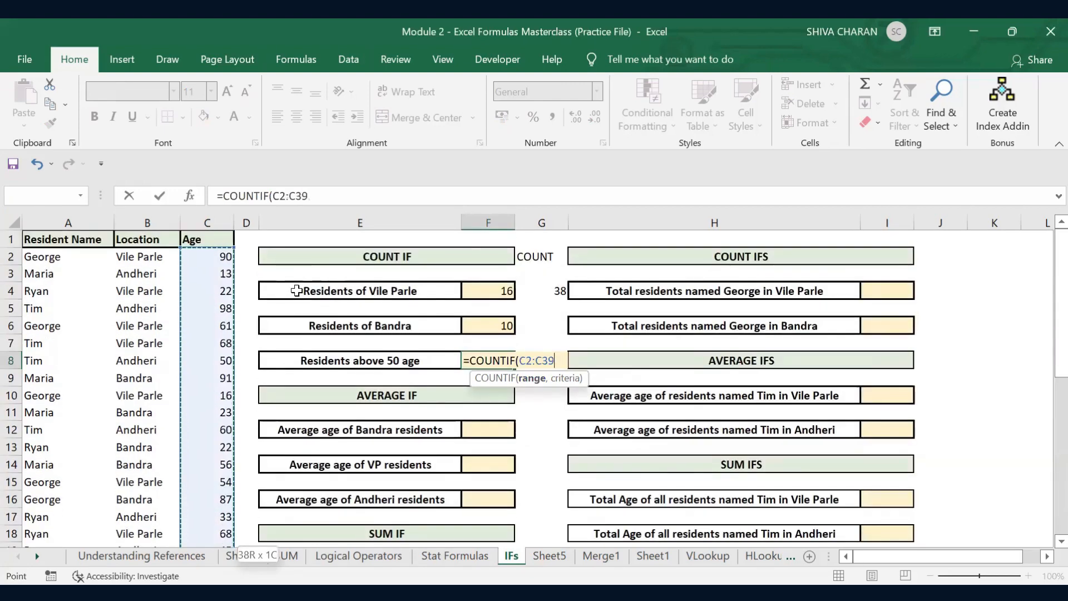
Complete the F8 COUNTIF with the criterion ">50" and enter the formula.
type(",")
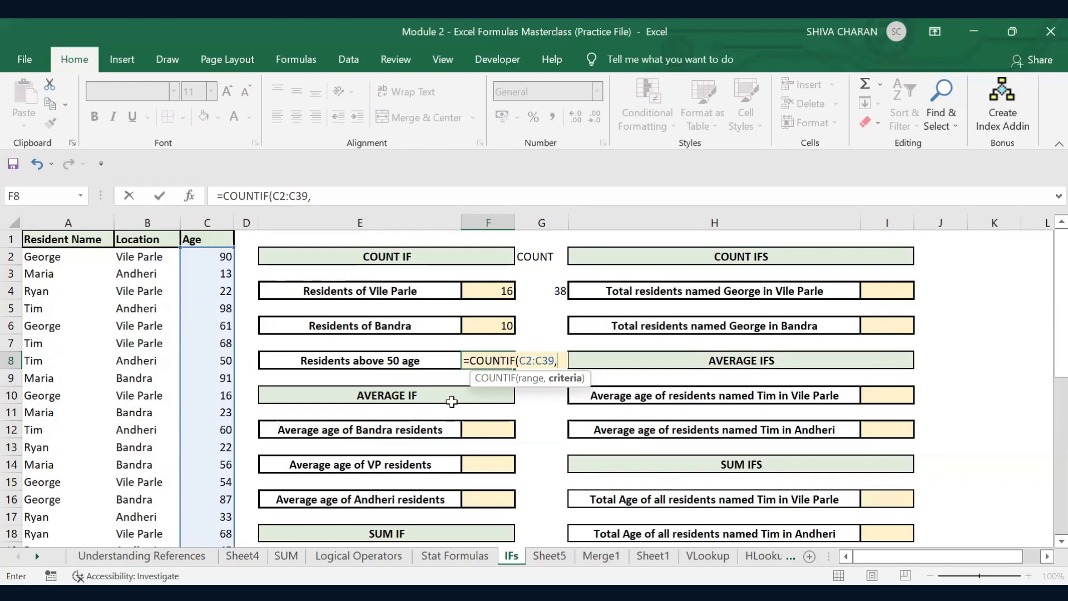
type("\">")
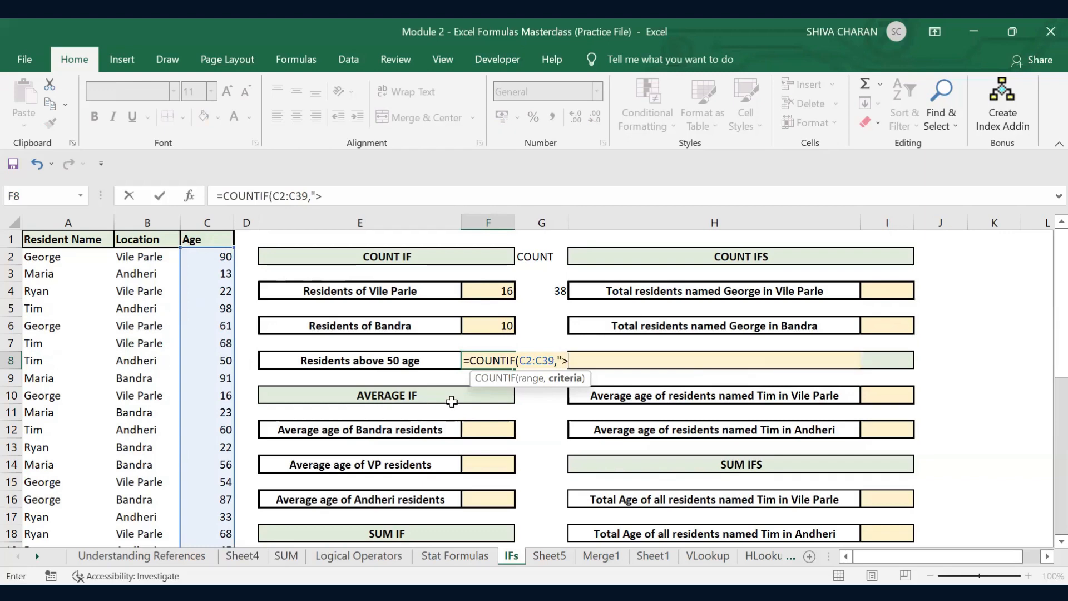
type("50\"")
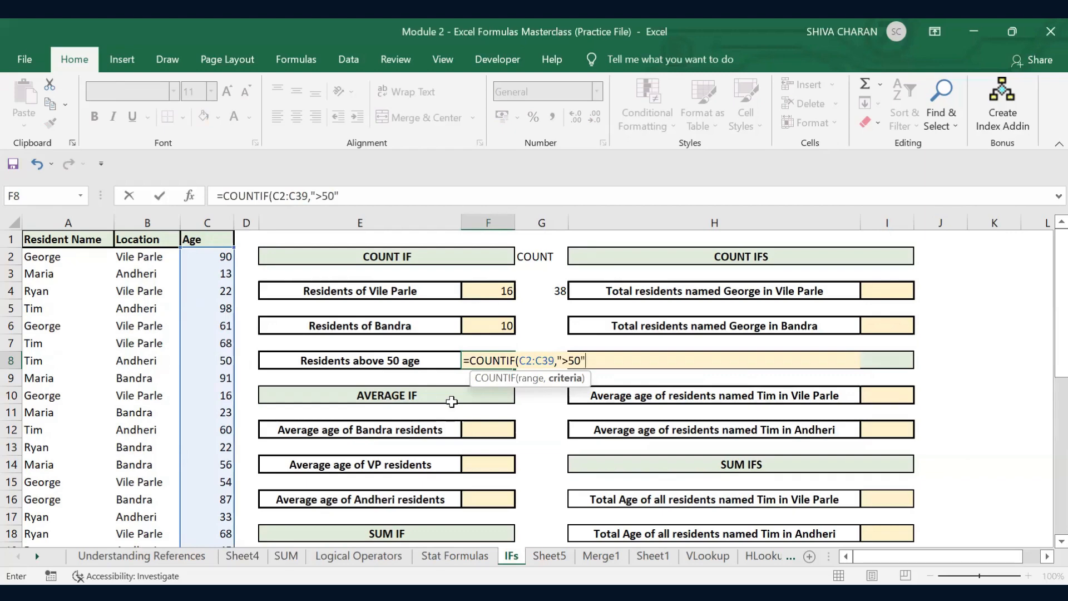
left_click(581, 360)
key("Return")
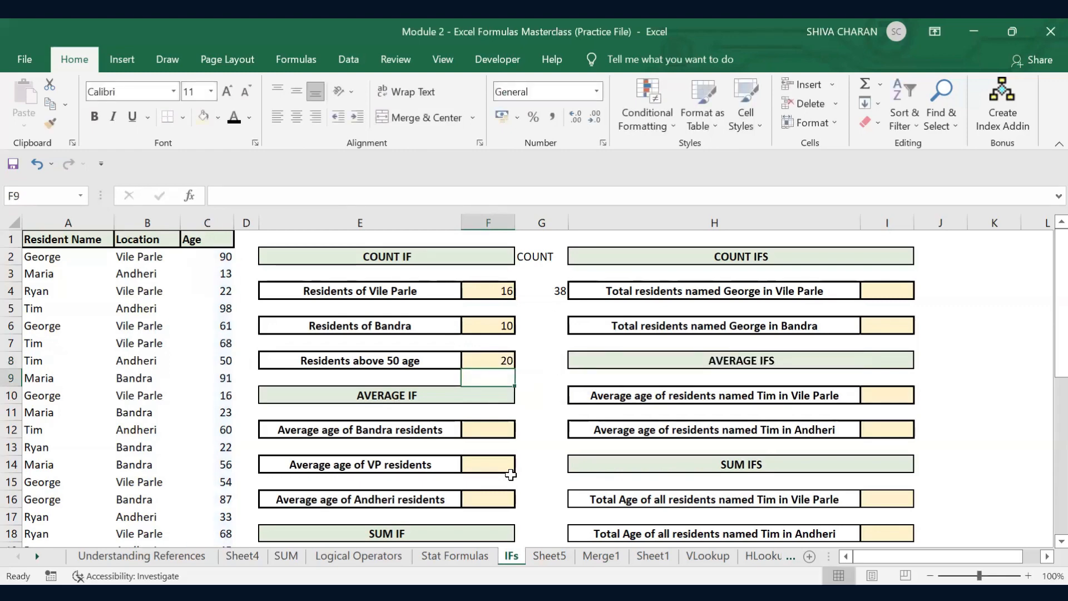
Check the F8 formula against its question and review the three COUNTIF answers in F4, F6 and F8.
left_click(529, 434)
left_click(495, 360)
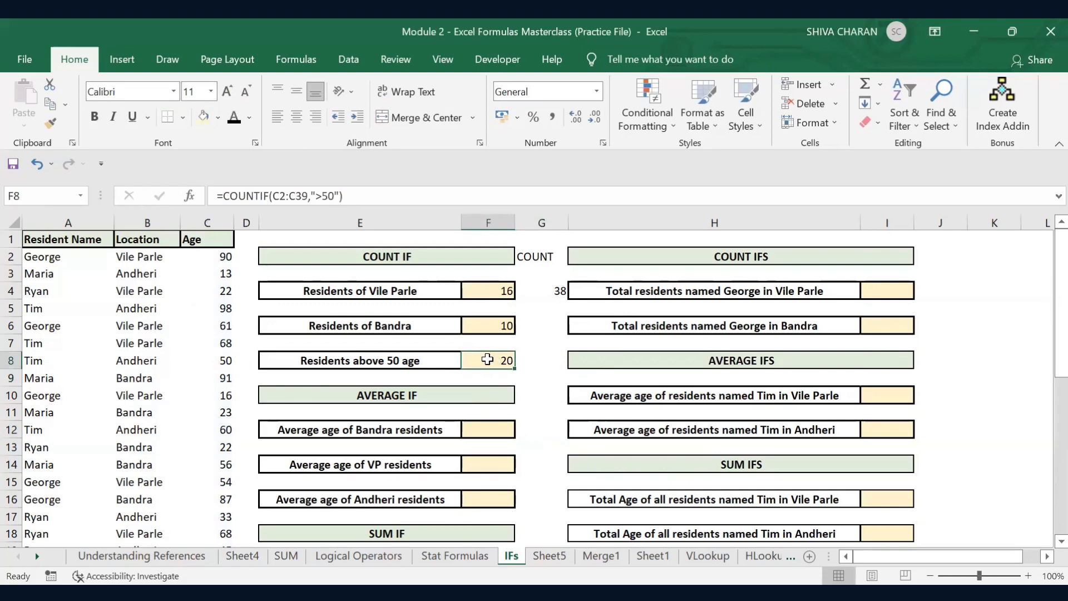
left_click(413, 360)
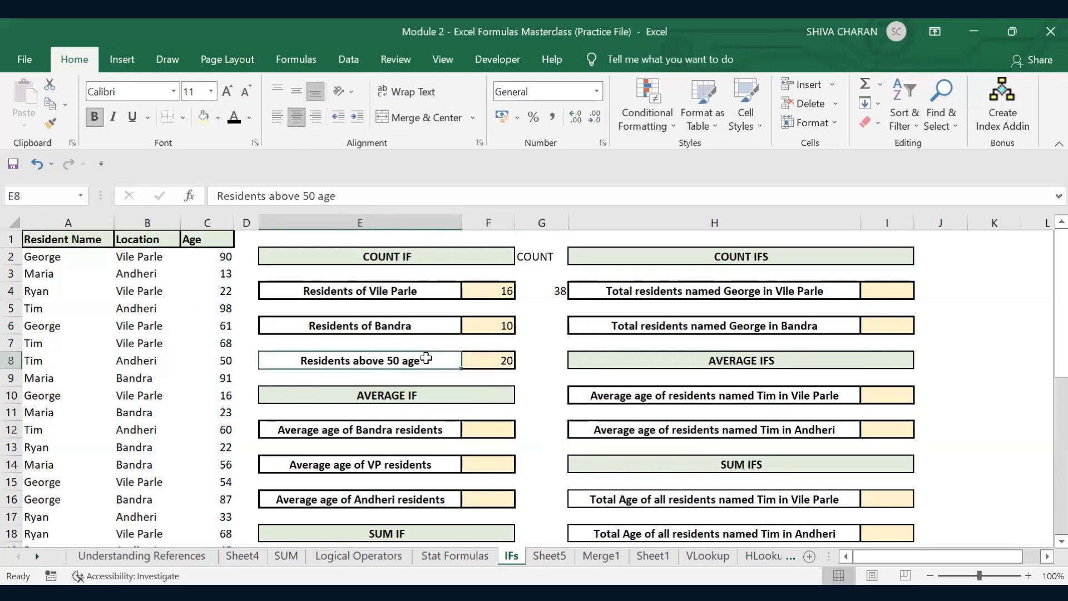
left_click(481, 361)
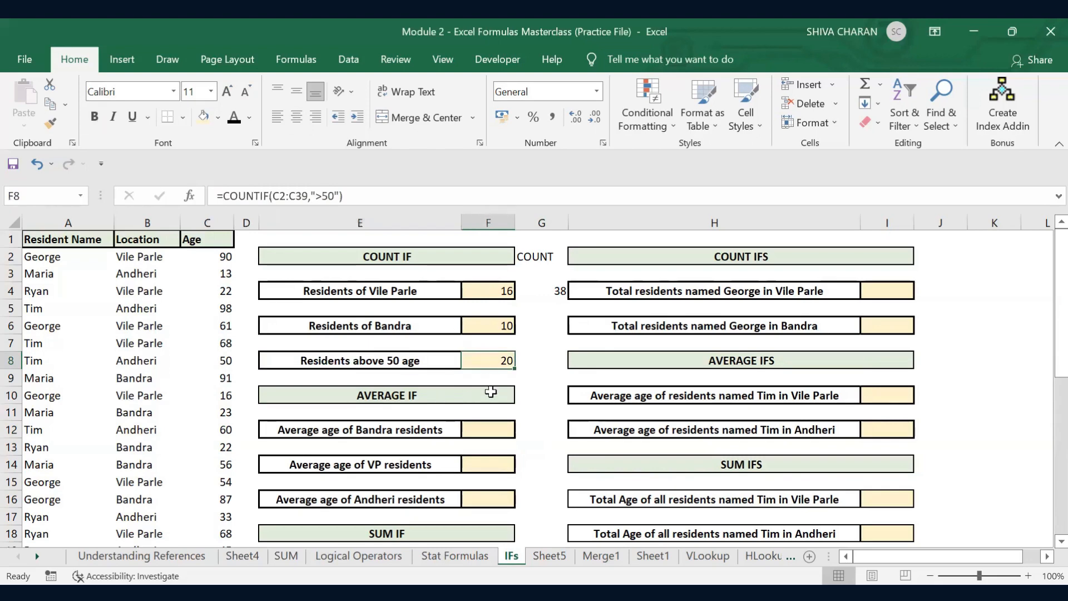
left_click(489, 391)
left_click_drag(484, 286, 486, 359)
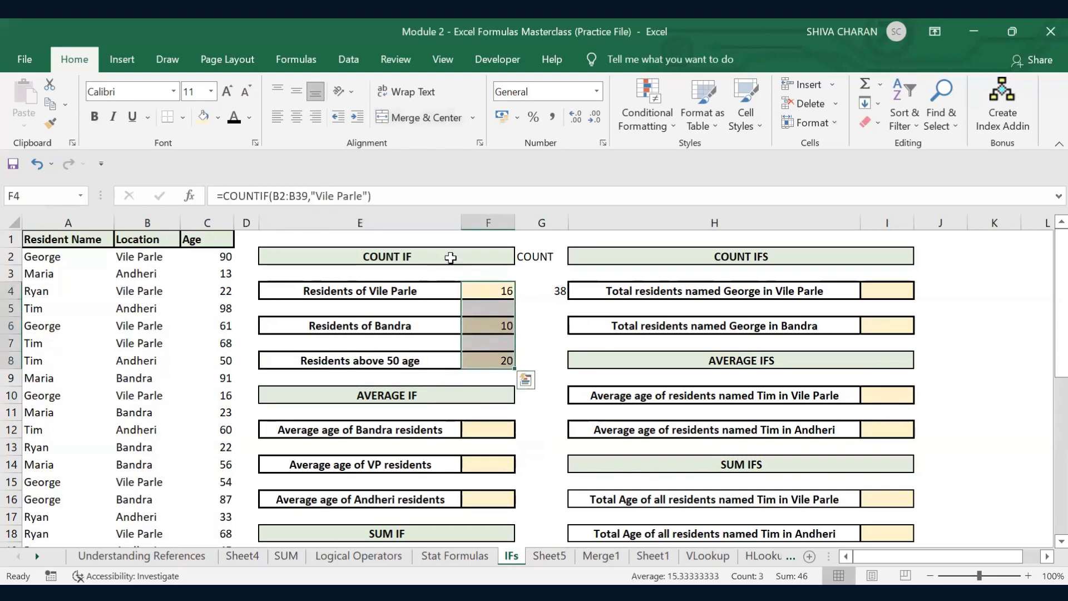
left_click(449, 289)
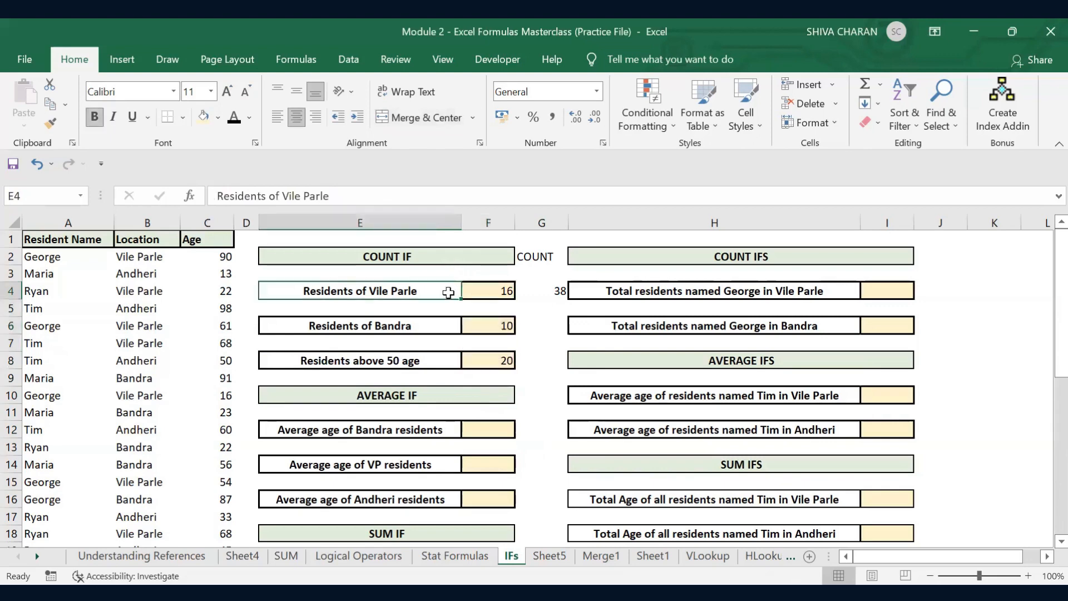
left_click(452, 330)
left_click(445, 360)
Start an AVERAGEIF formula in F12 for the average age of Bandra residents, using the Location cells B2:B39 as the range.
left_click(473, 424)
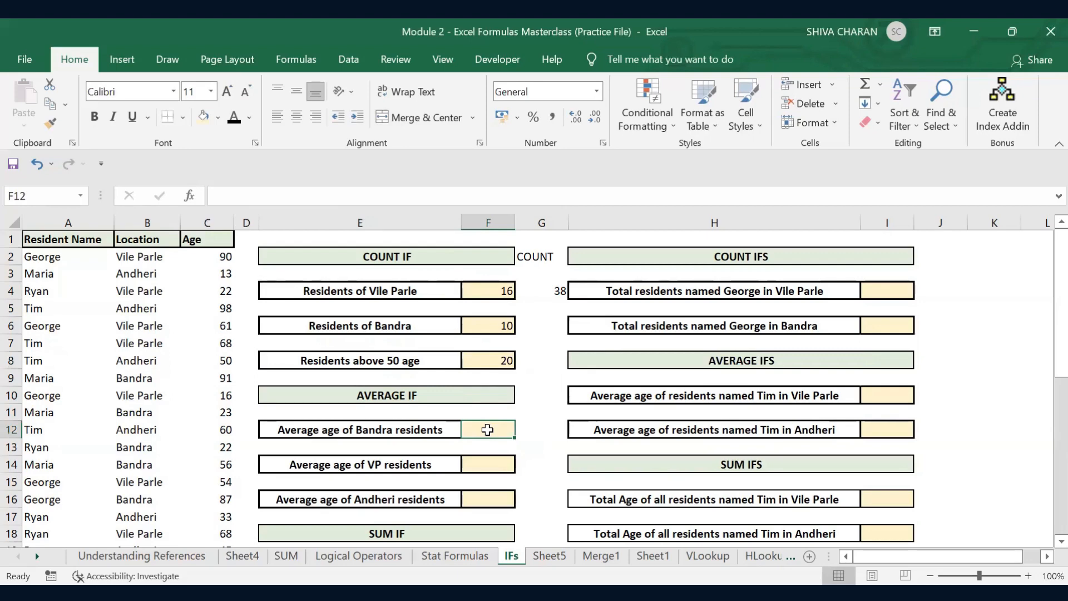
left_click(430, 430)
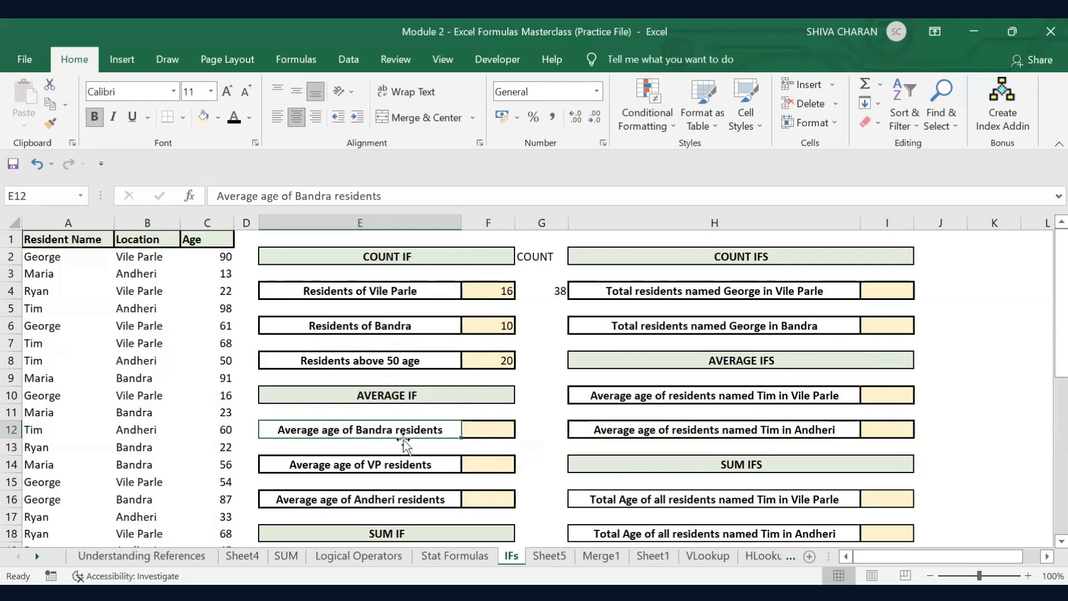
left_click(482, 427)
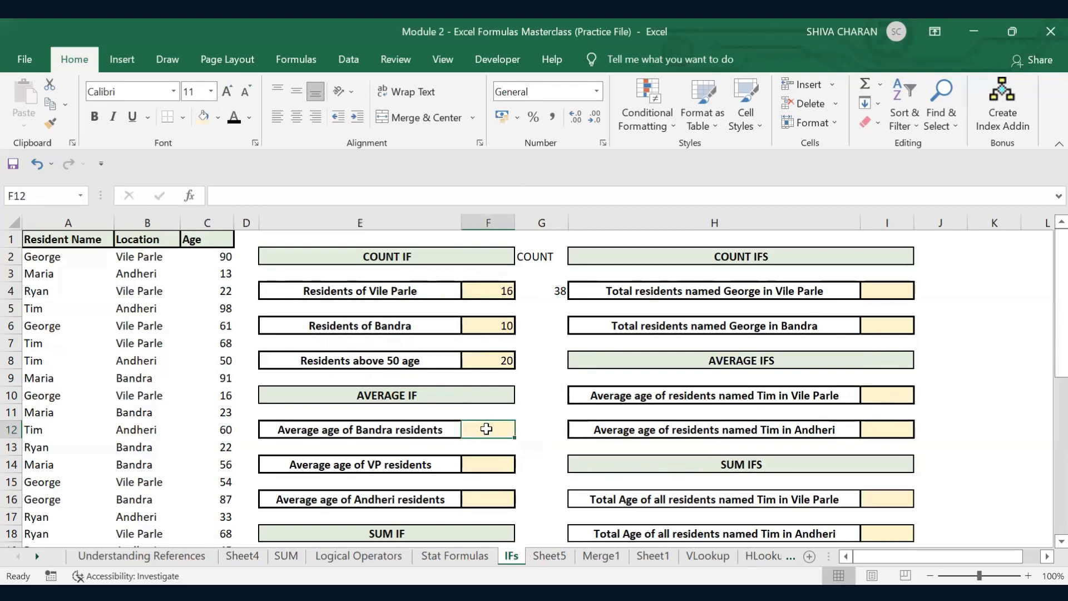
type("=")
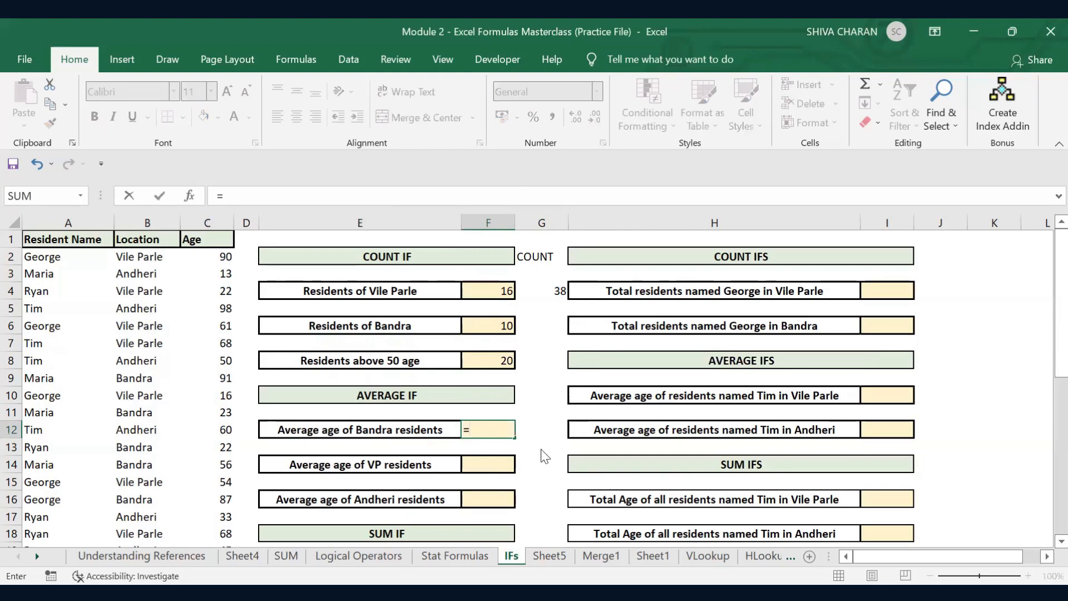
type("AVERAGEIF(")
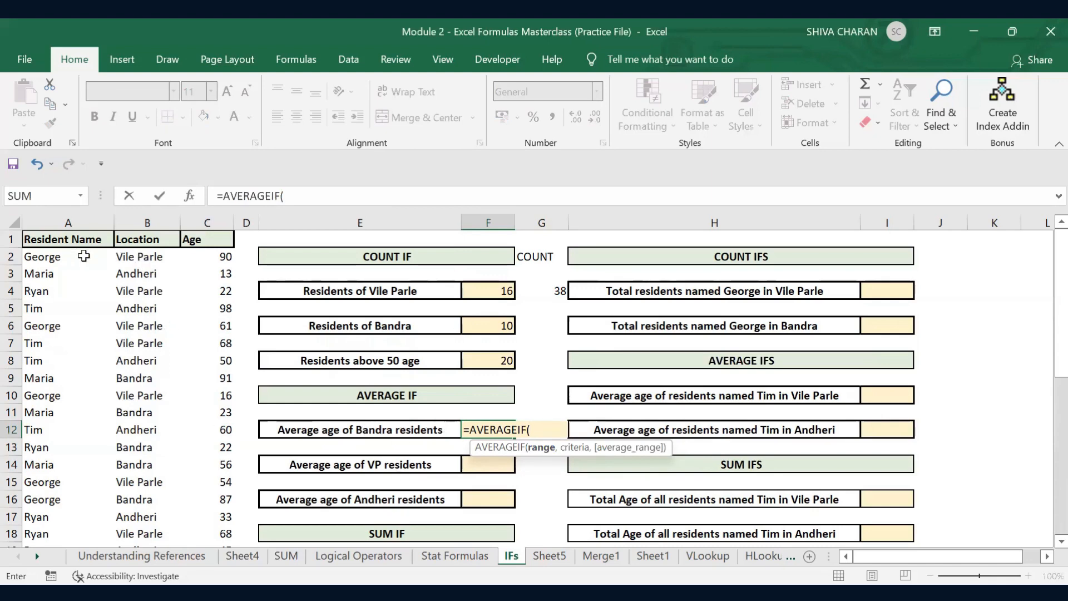
left_click(132, 260)
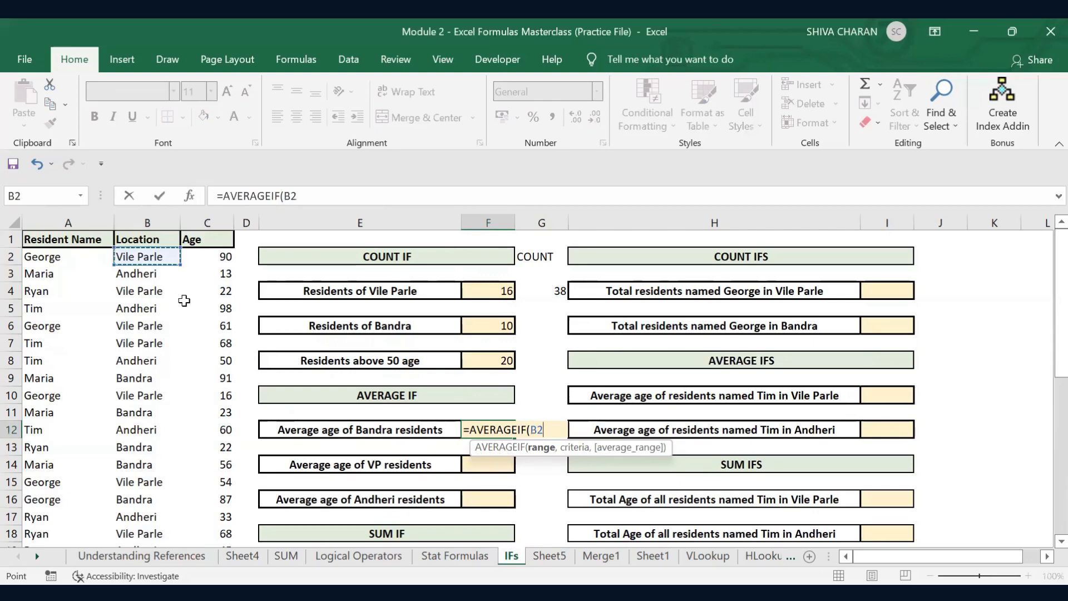
key("ctrl+shift+Down")
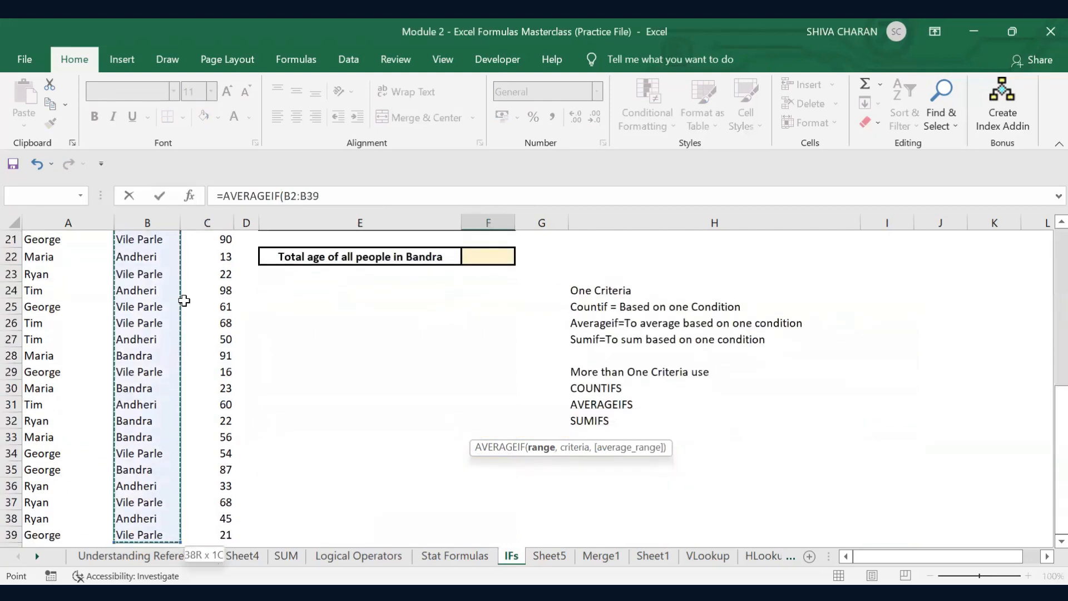
scroll(185, 301, "up", 6)
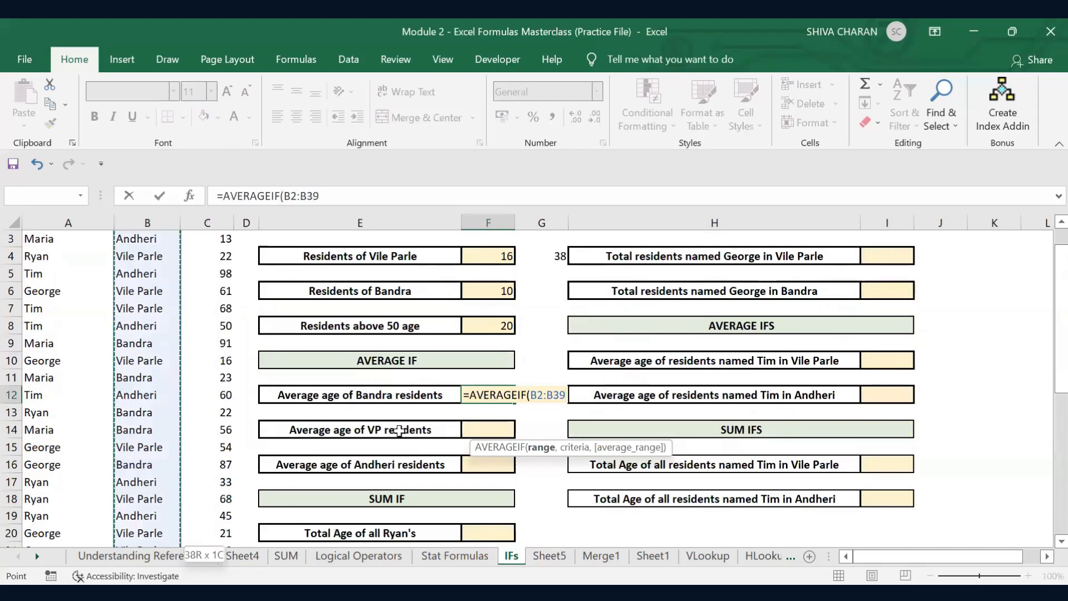
scroll(399, 431, "up", 1)
Complete the F12 AVERAGEIF with the criterion "Bandra" and the average range C2:C39, and check the entered formula.
type(",")
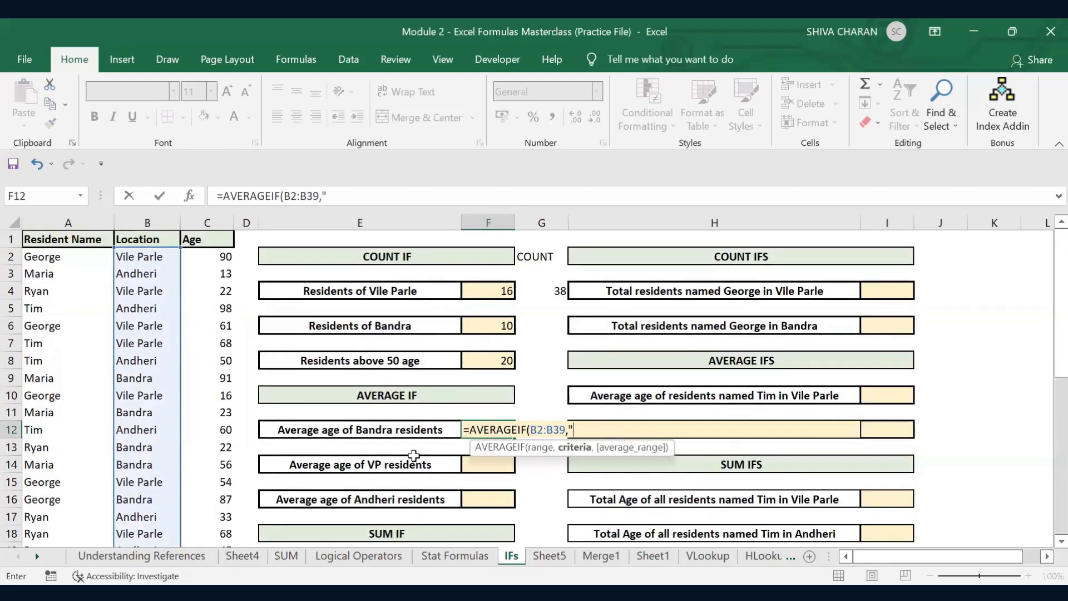
type("\"Bander")
type("\",")
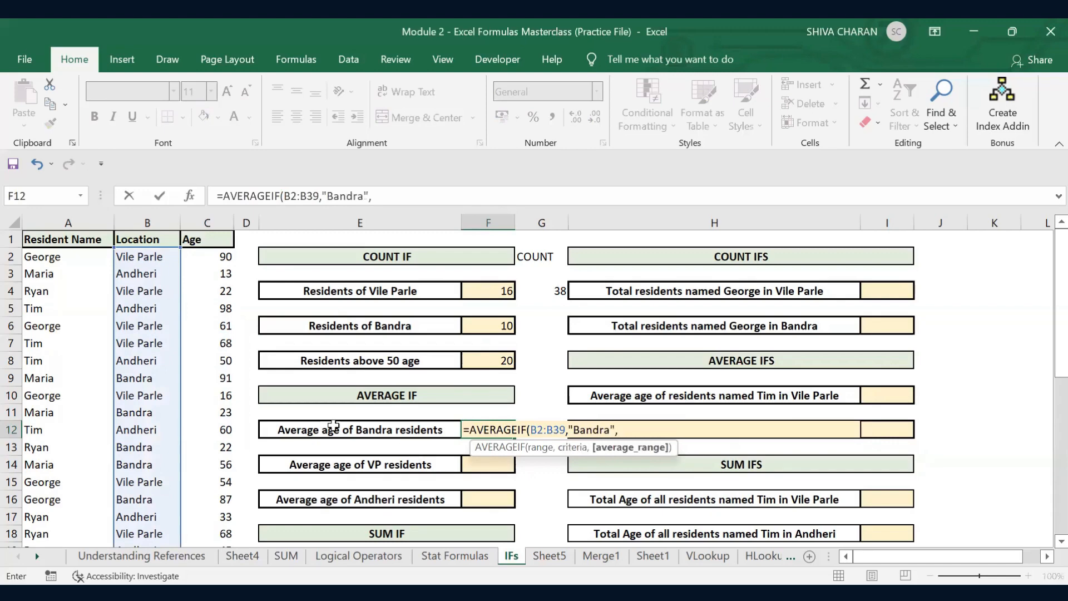
left_click(212, 260)
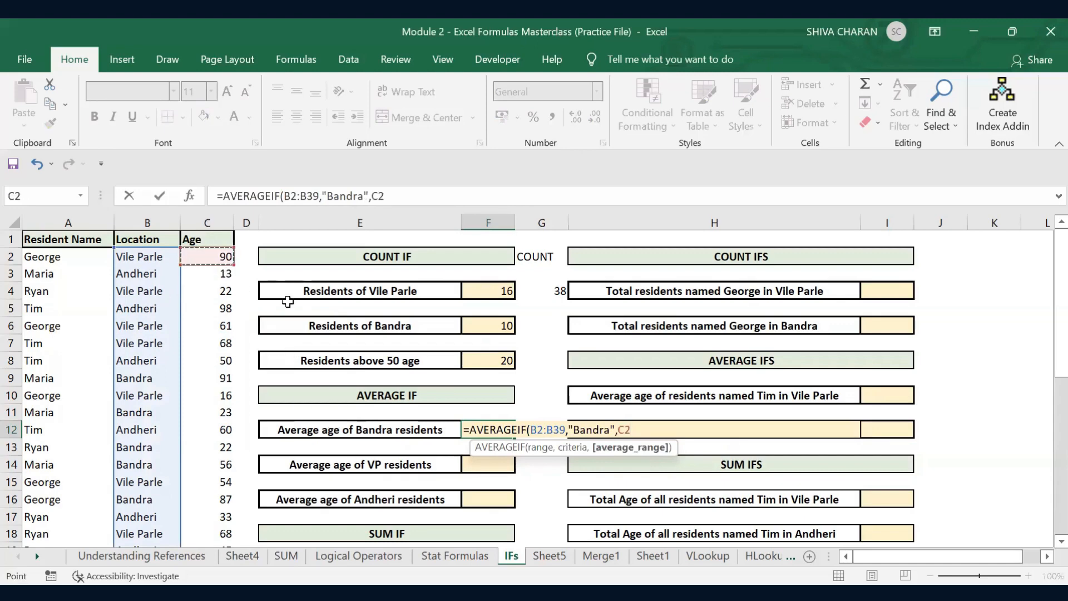
key("ctrl+shift+Down")
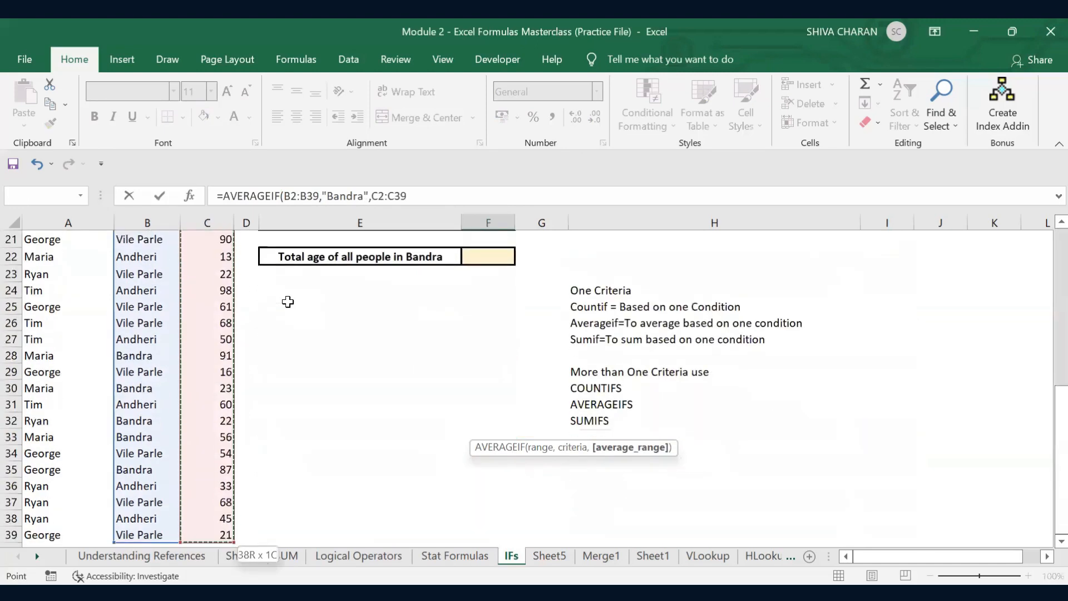
scroll(288, 302, "up", 6)
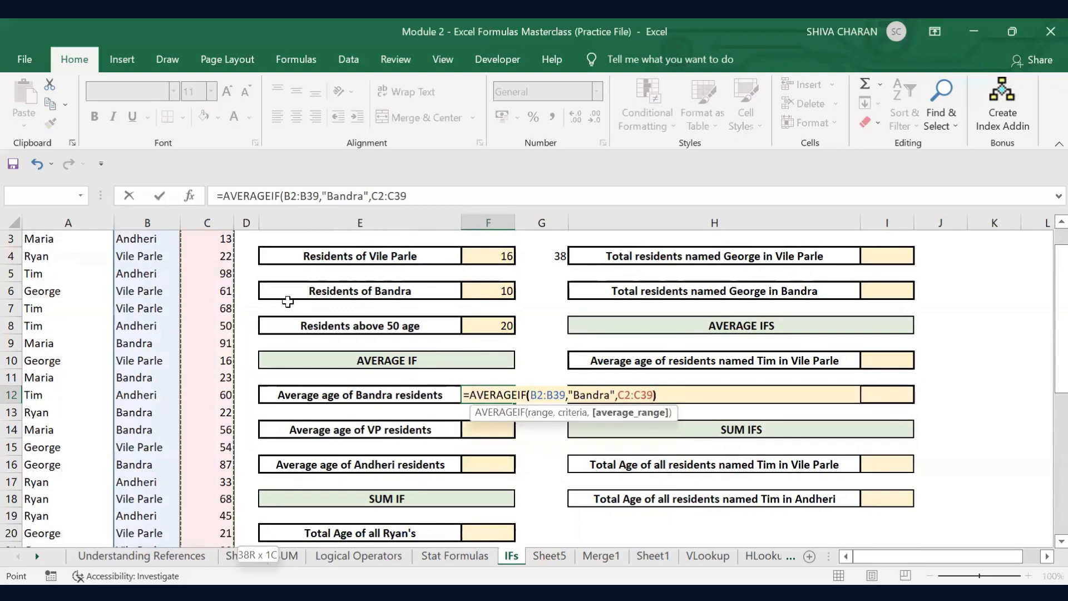
type(")")
key("Return")
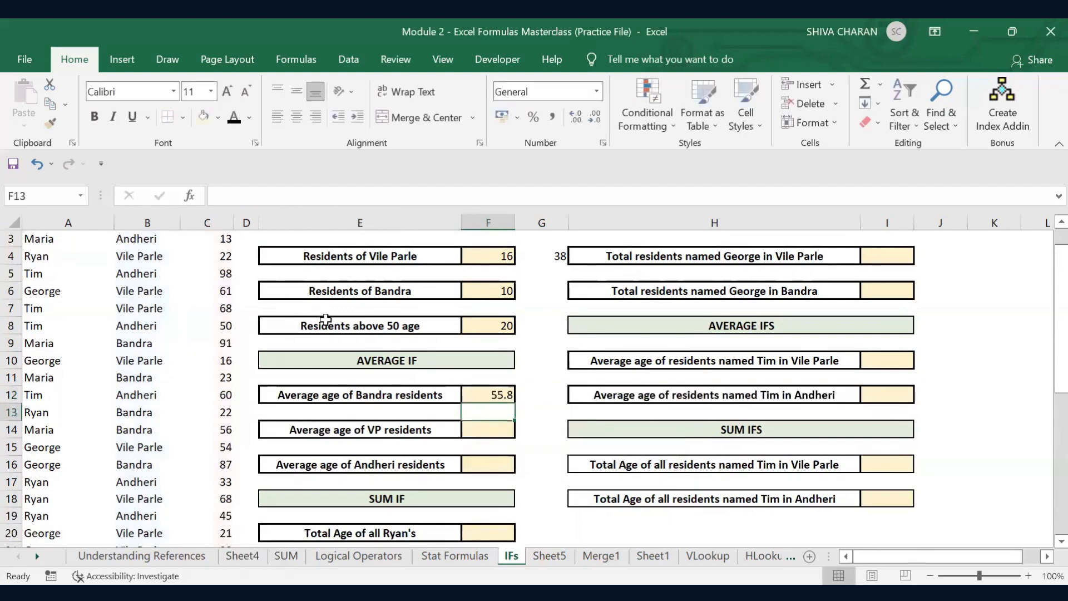
left_click(492, 392)
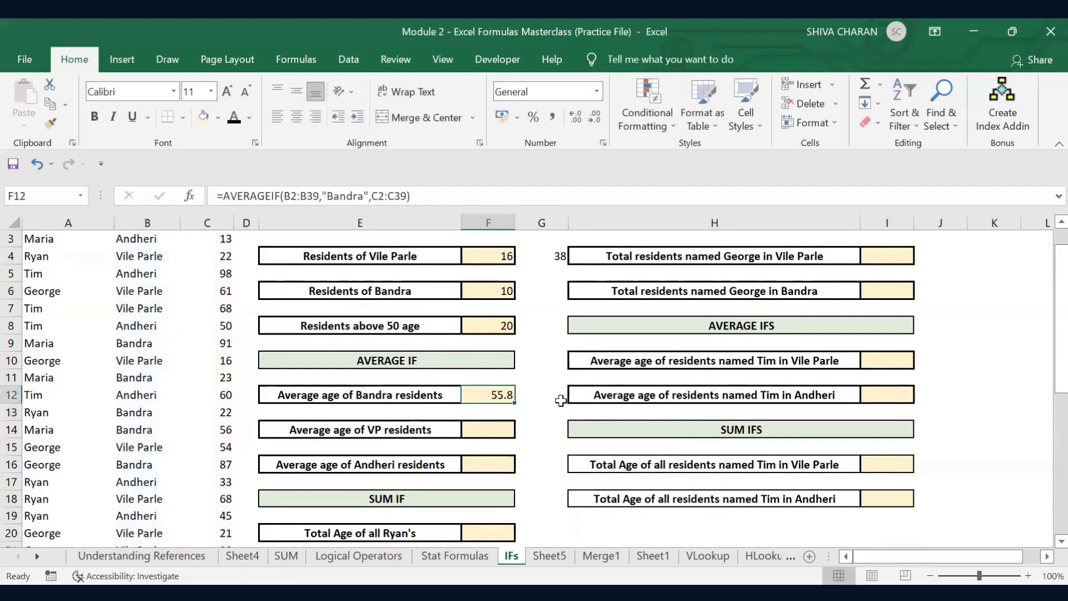
Change the label in E14 to "Average age of Ville Parle residents" by spelling out the VP abbreviation.
scroll(550, 387, "up", 1)
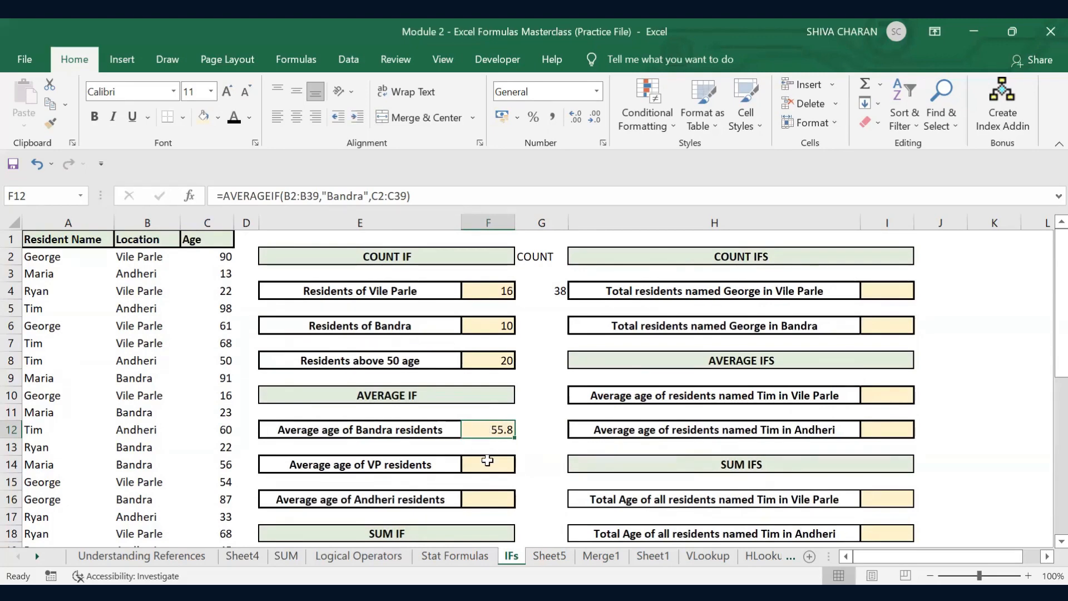
left_click(488, 461)
left_click(379, 466)
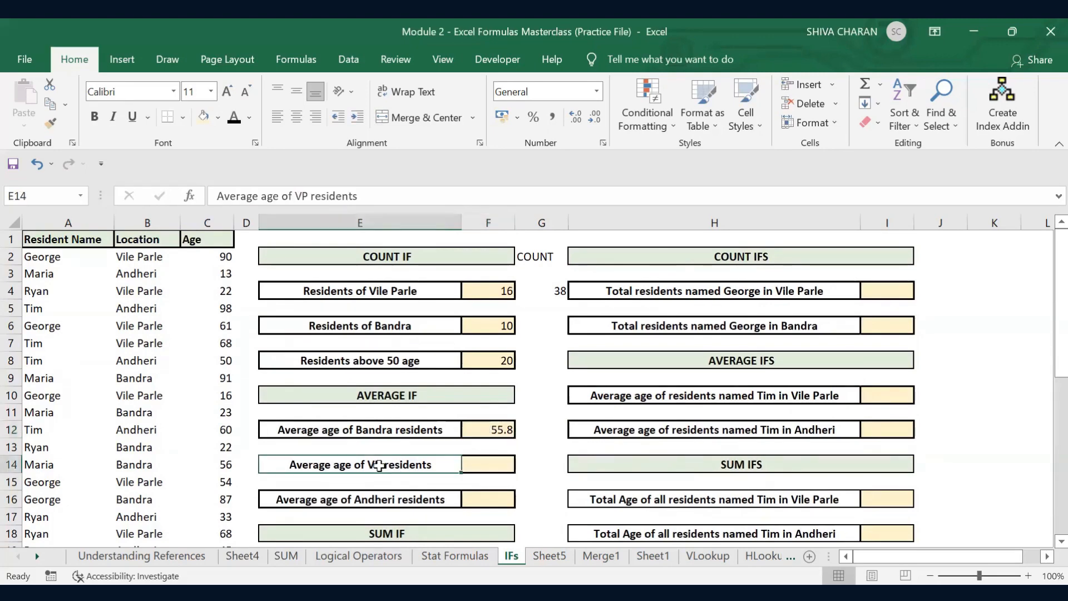
double_click(379, 466)
key("BackSpace")
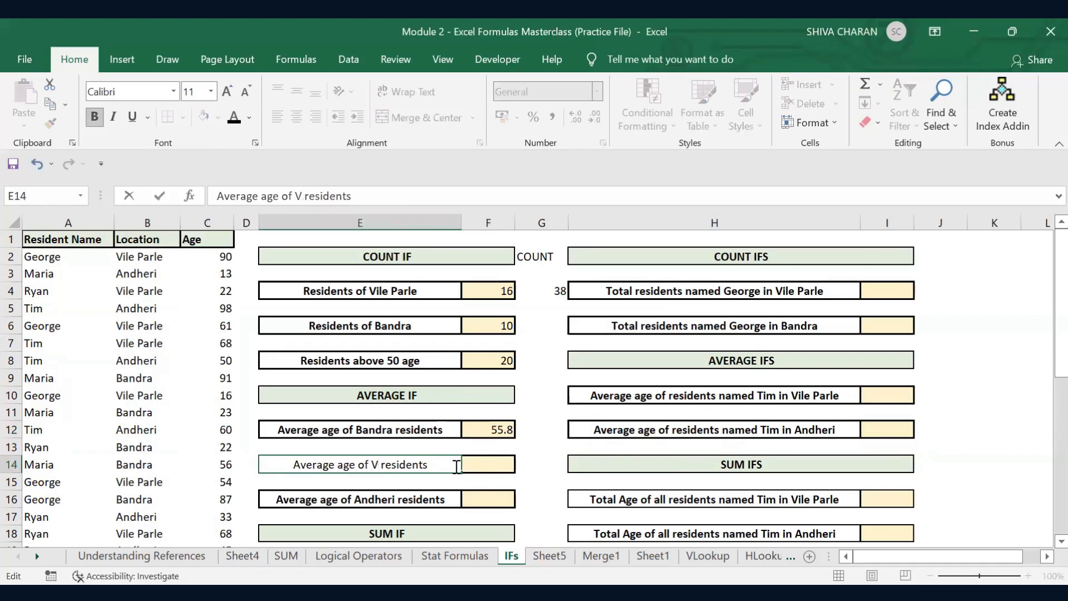
type("i")
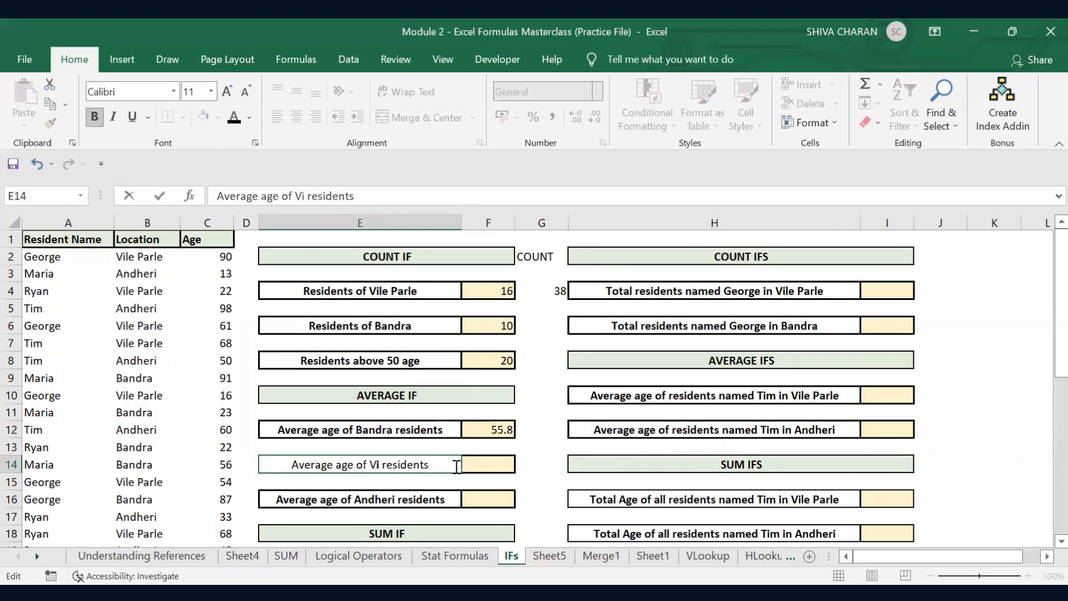
type("lle Pr")
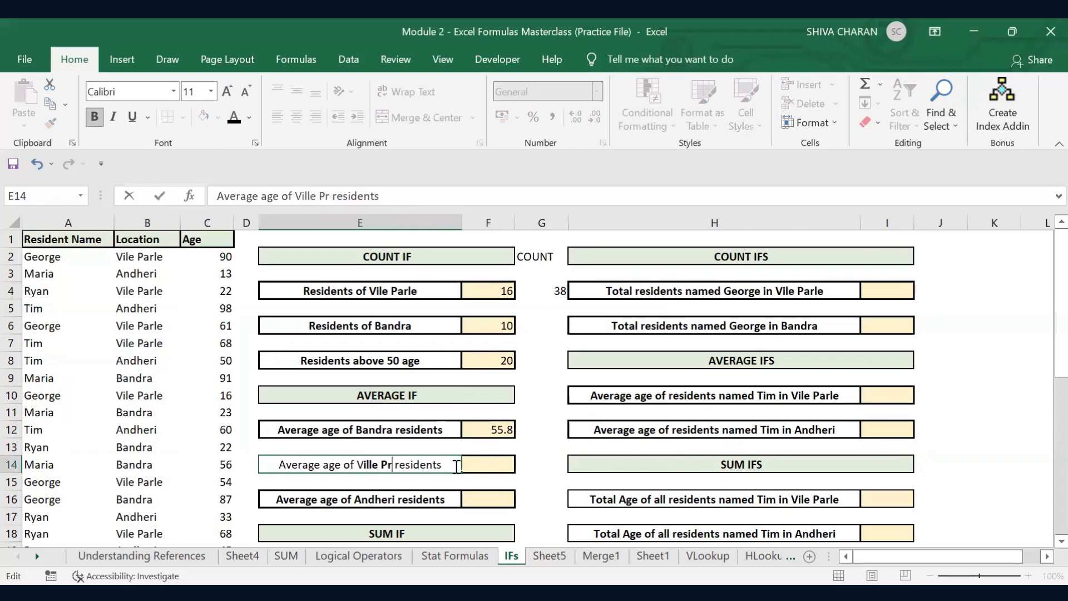
key("BackSpace")
type("arle")
key("Return")
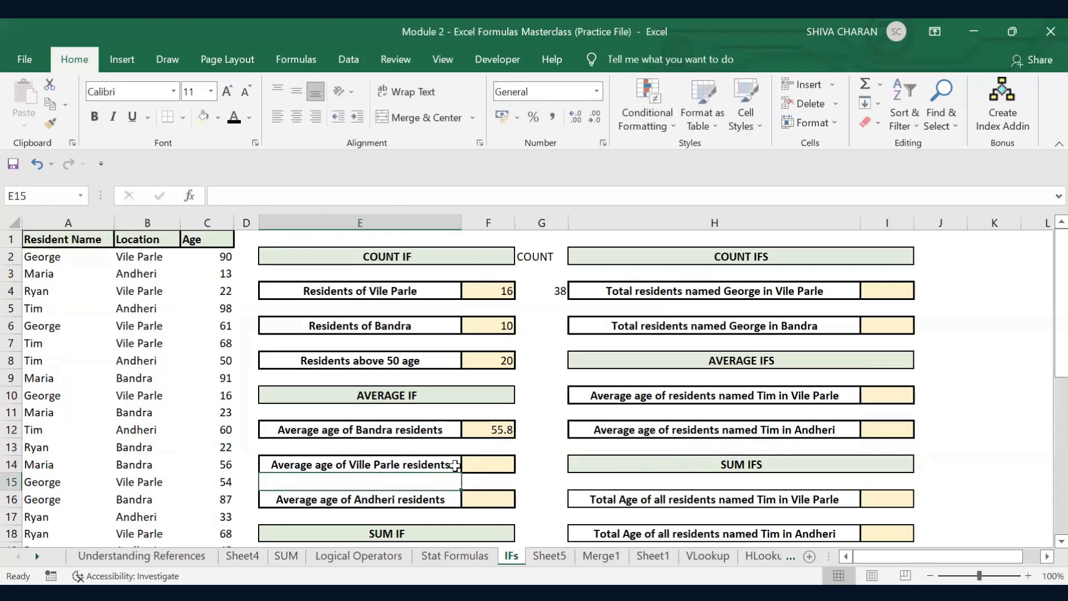
Start an AVERAGEIF formula in F14 for the Vile Parle residents, using the Location cells B2:B39 as the range.
left_click(499, 465)
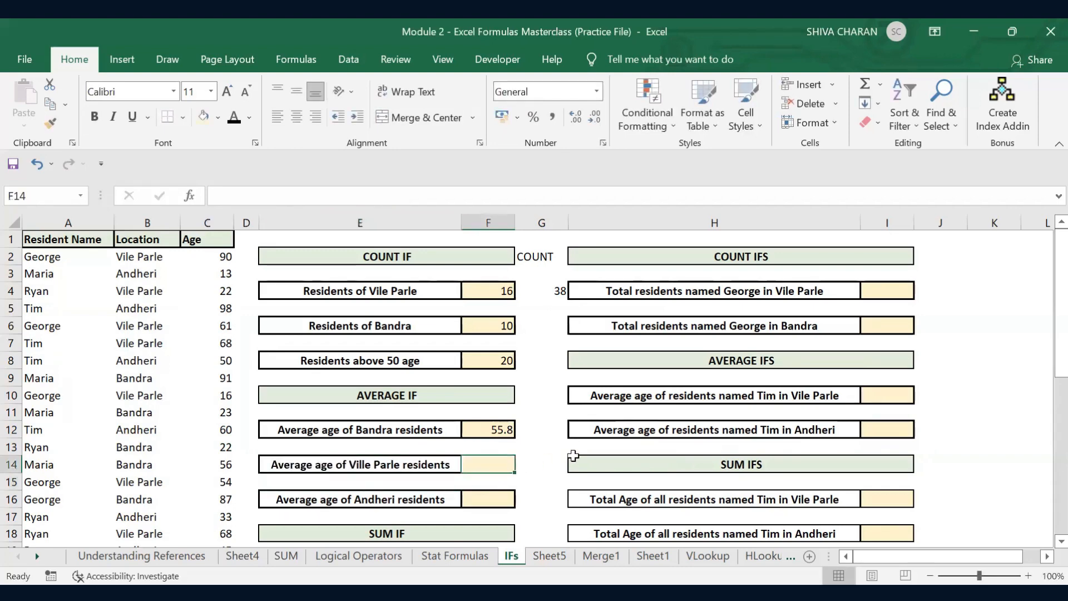
type("=Averag")
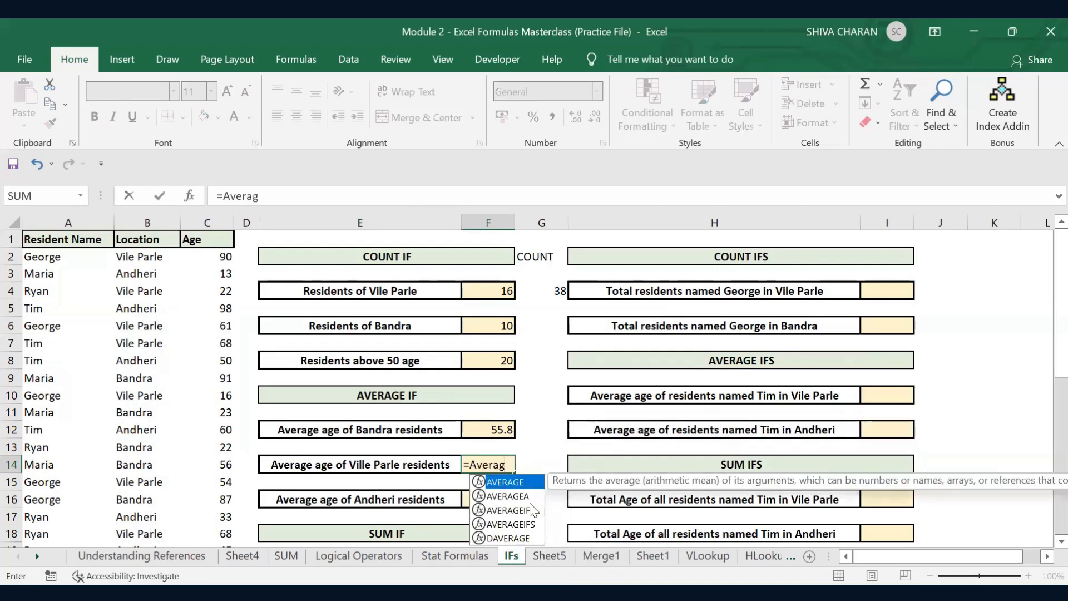
double_click(519, 510)
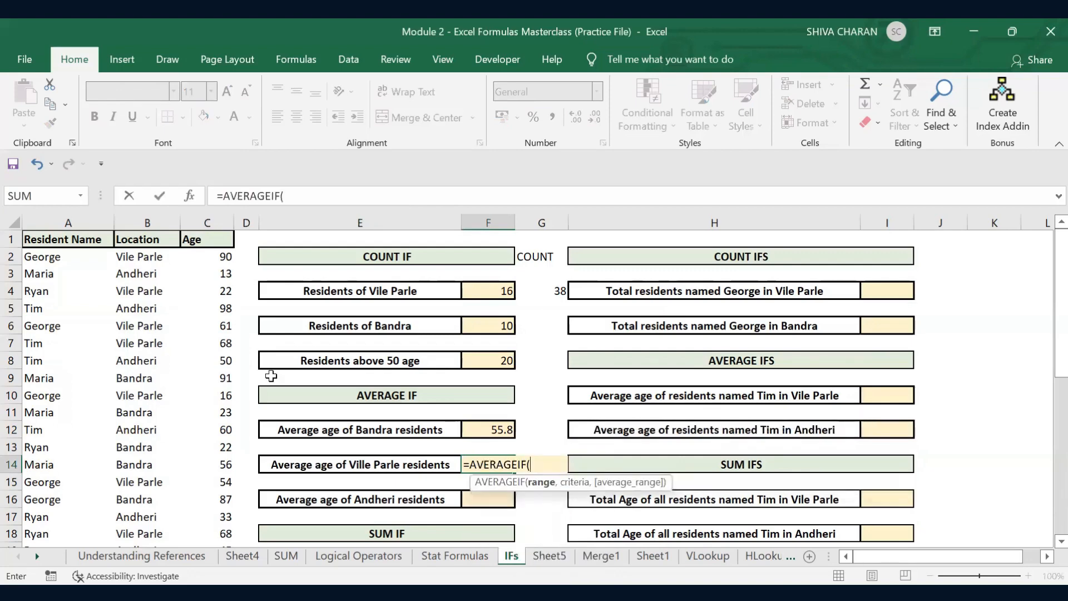
left_click(151, 257)
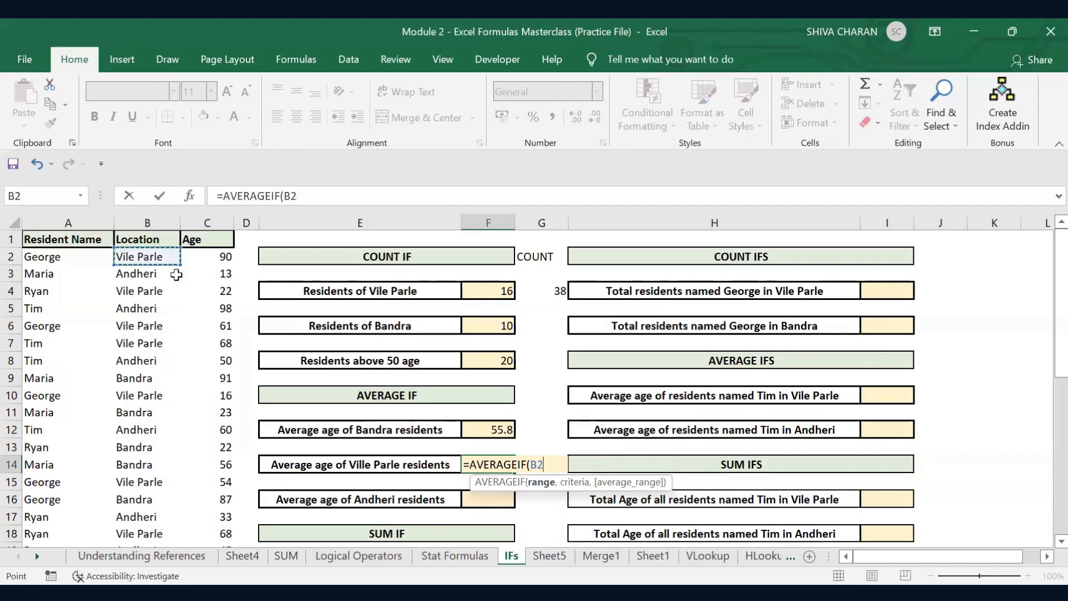
key("ctrl+shift+Down")
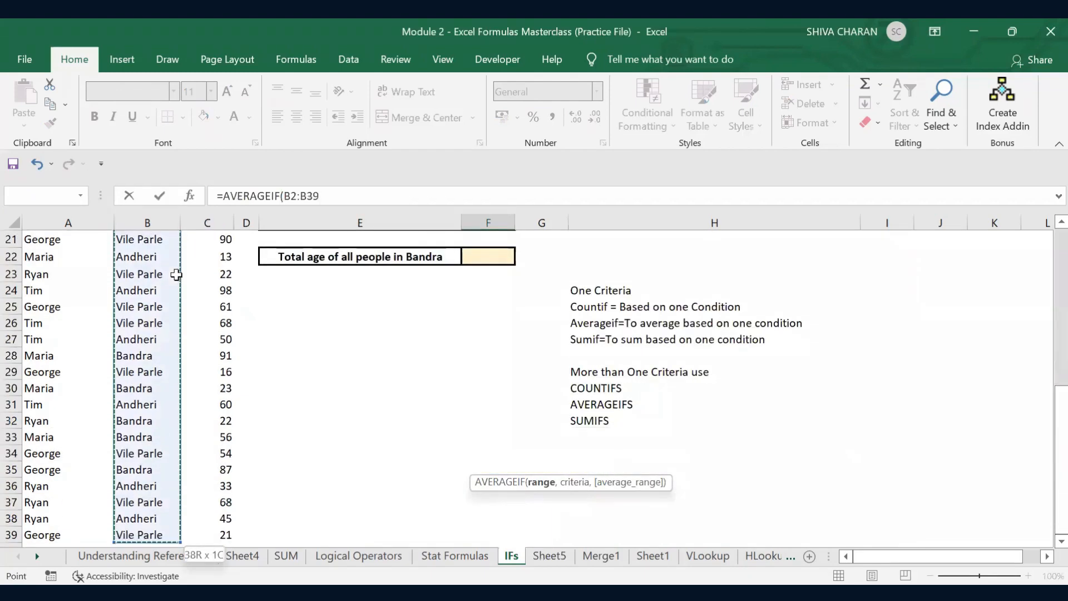
scroll(175, 274, "up", 5)
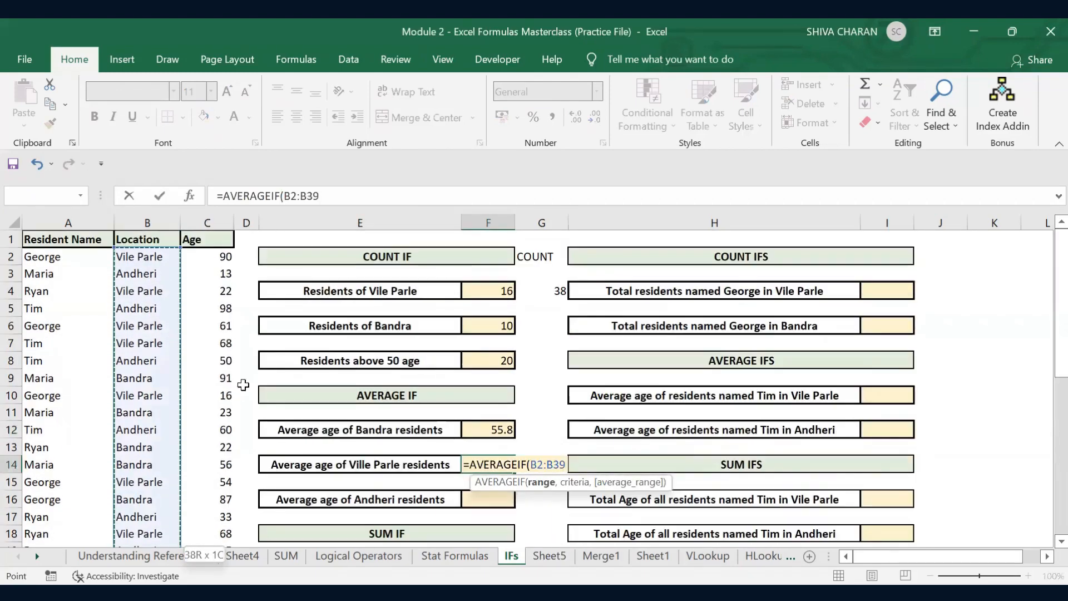
scroll(243, 385, "up", 2)
Complete the F14 AVERAGEIF with the criterion "Vile Parle" and the average range C2:C39, and check the entered formula against its label.
type(",\"Vi")
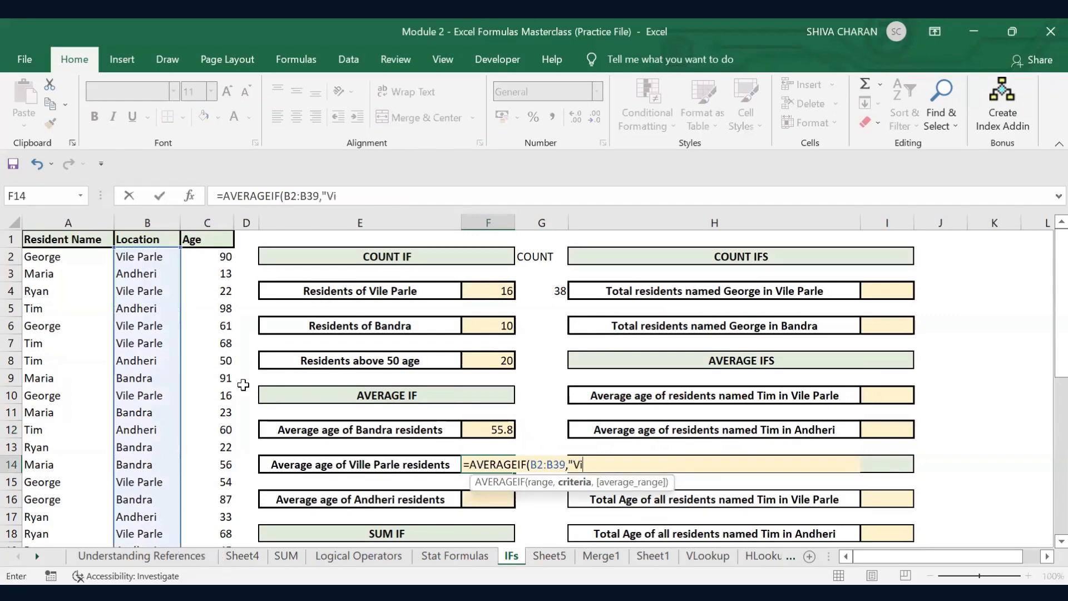
type("le Parle\"")
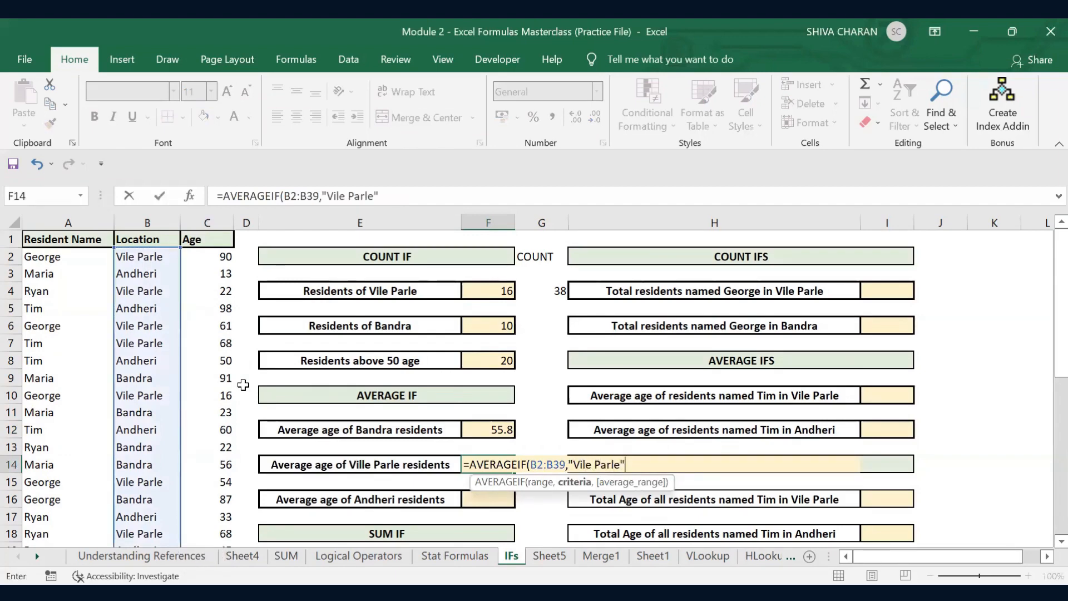
type(",")
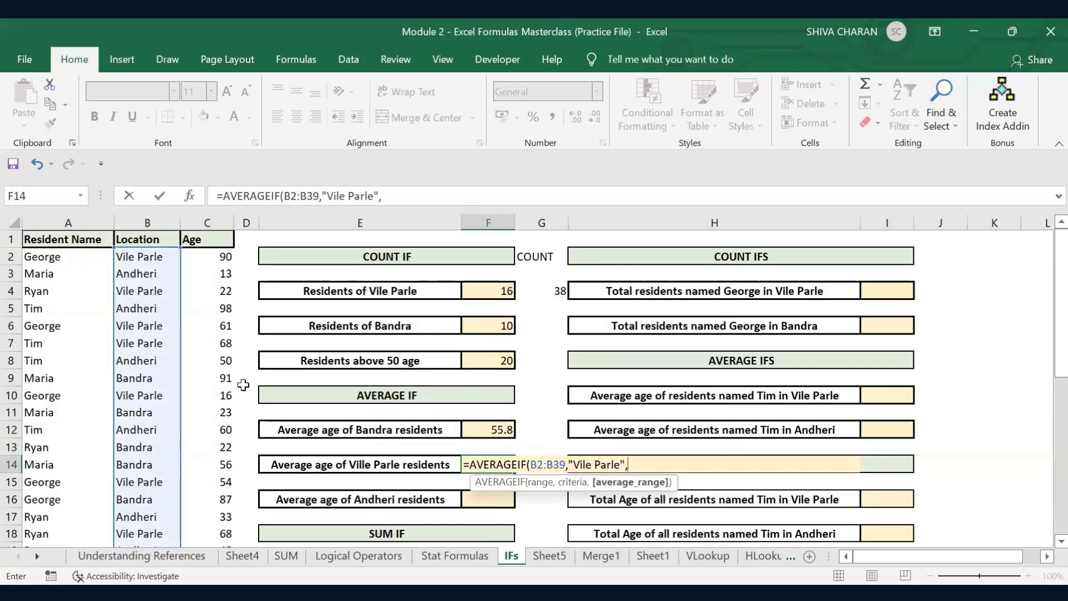
left_click(198, 256)
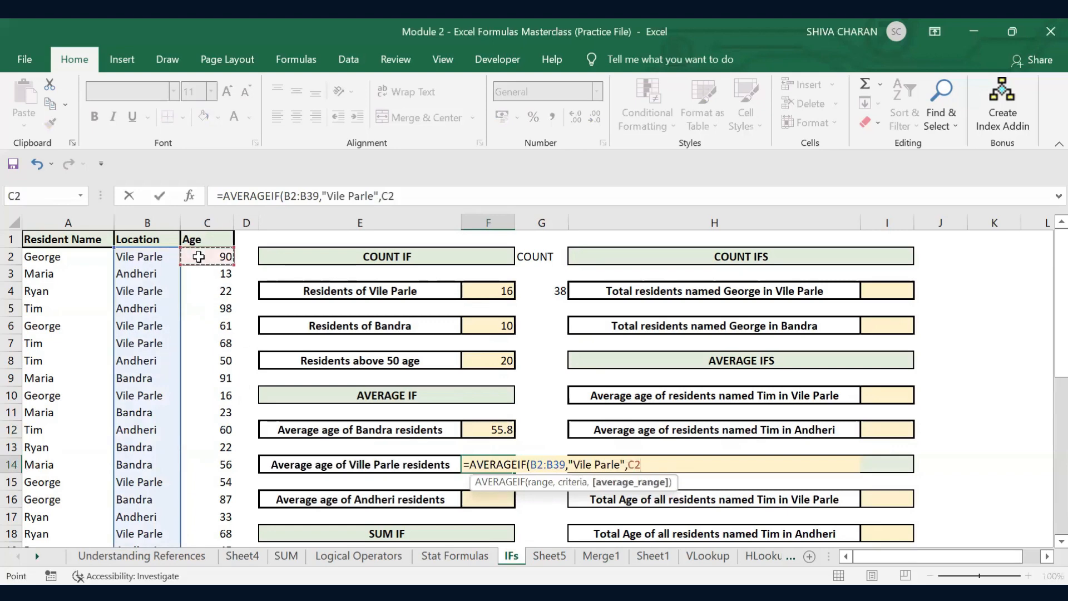
key("ctrl+shift+Down")
scroll(198, 257, "up", 5)
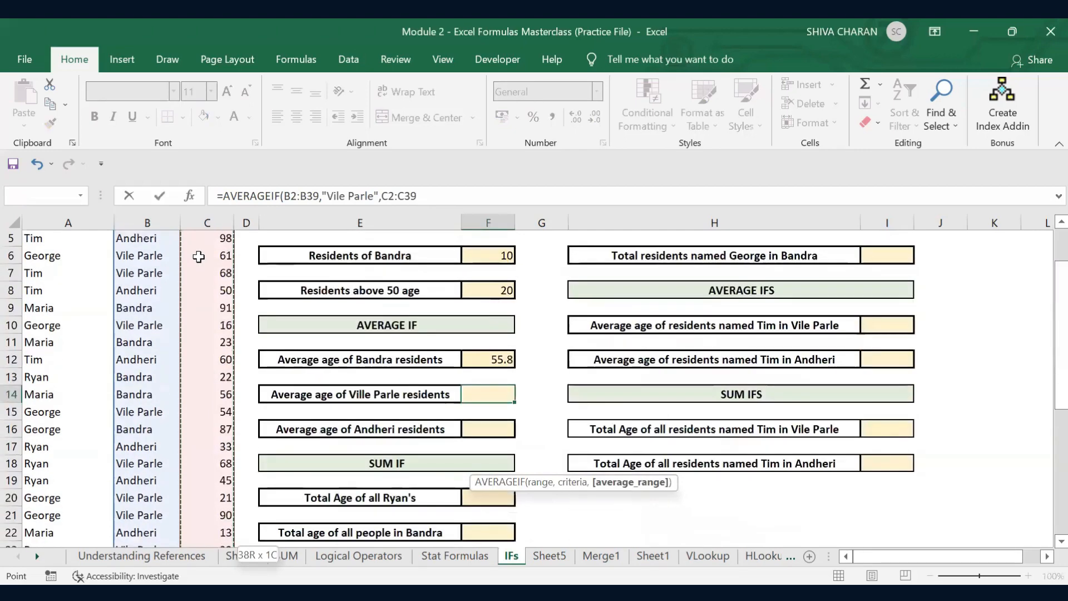
scroll(198, 257, "up", 2)
type(")")
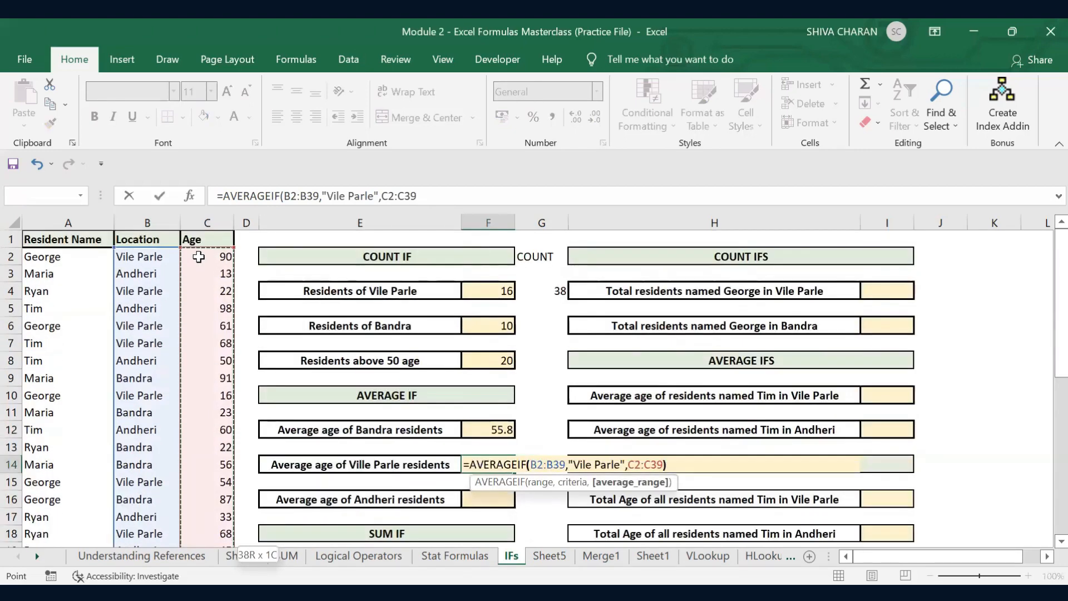
key("Return")
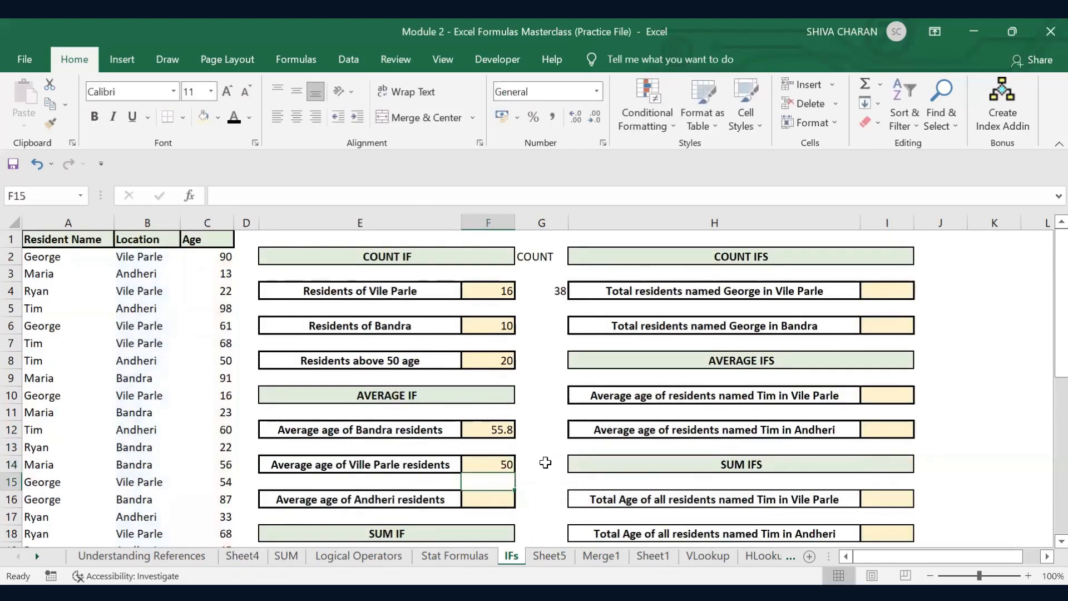
left_click(498, 461)
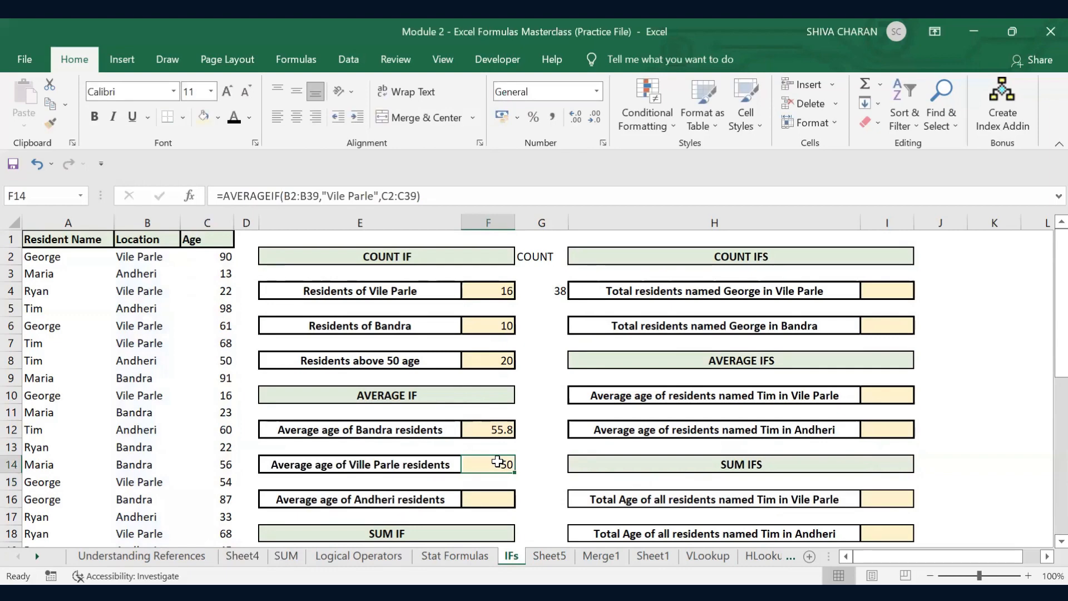
left_click(402, 464)
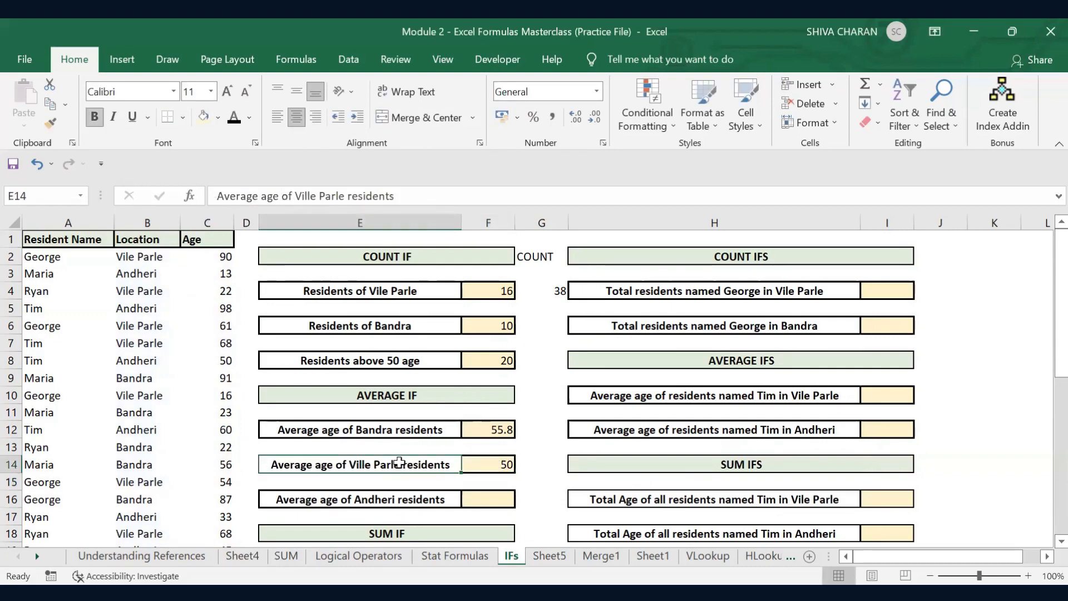
Start an AVERAGEIF formula in F16 for the average age of Andheri residents, using the Location cells B2:B39 as the range.
left_click(477, 498)
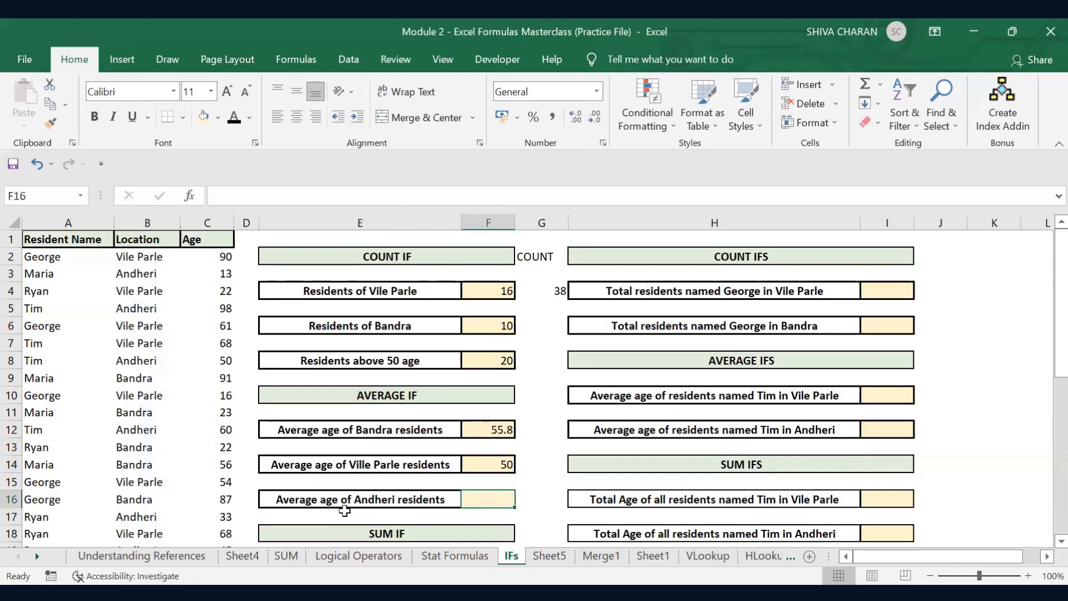
type("=")
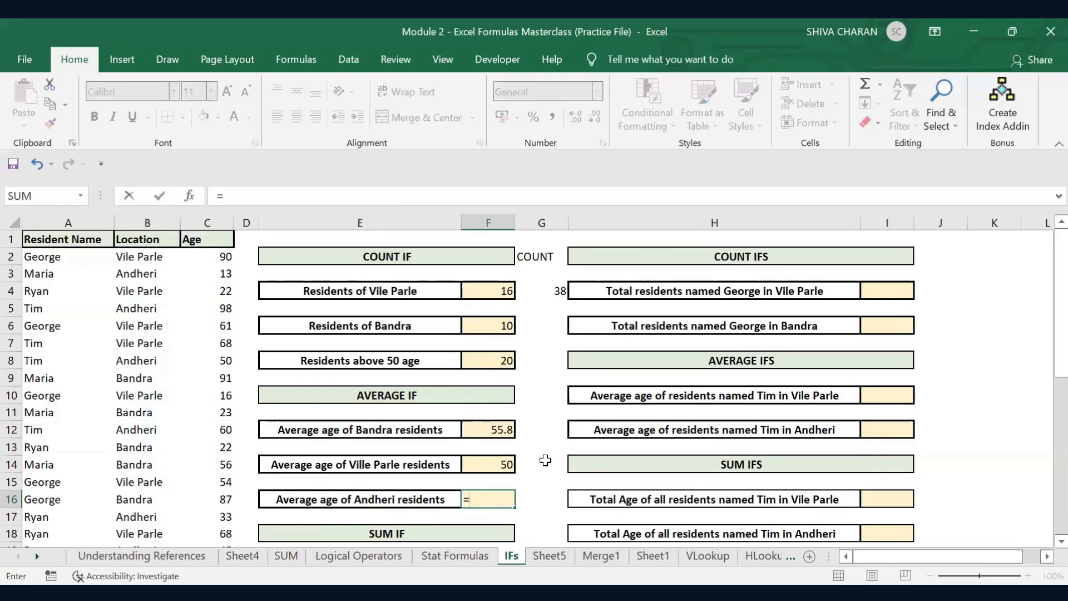
type("Average")
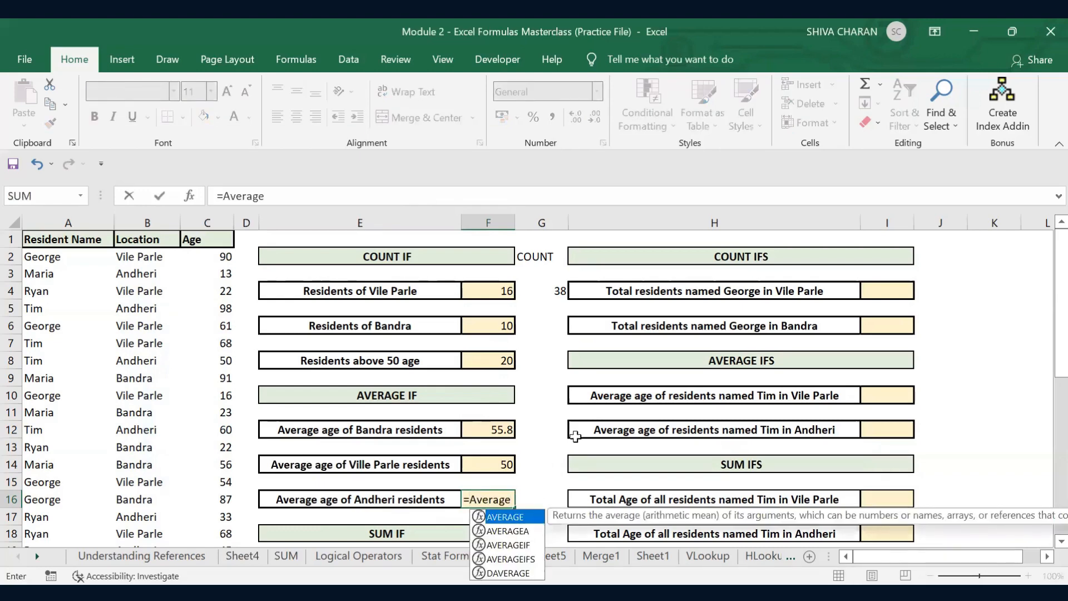
key("Down")
key("Down")
key("Tab")
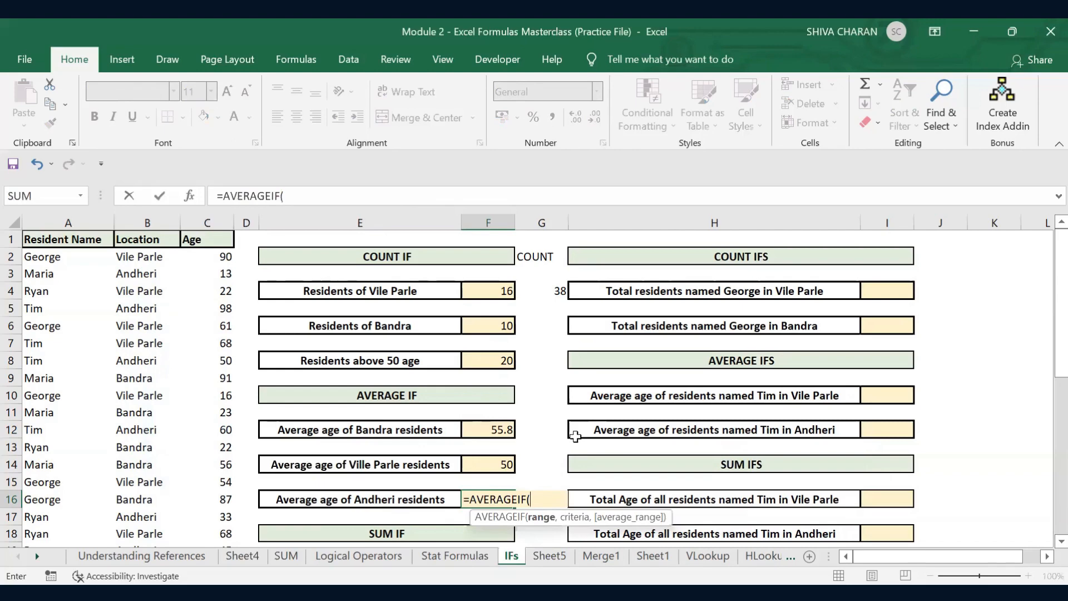
left_click(155, 259)
key("ctrl+shift+Down")
scroll(155, 259, "up", 5)
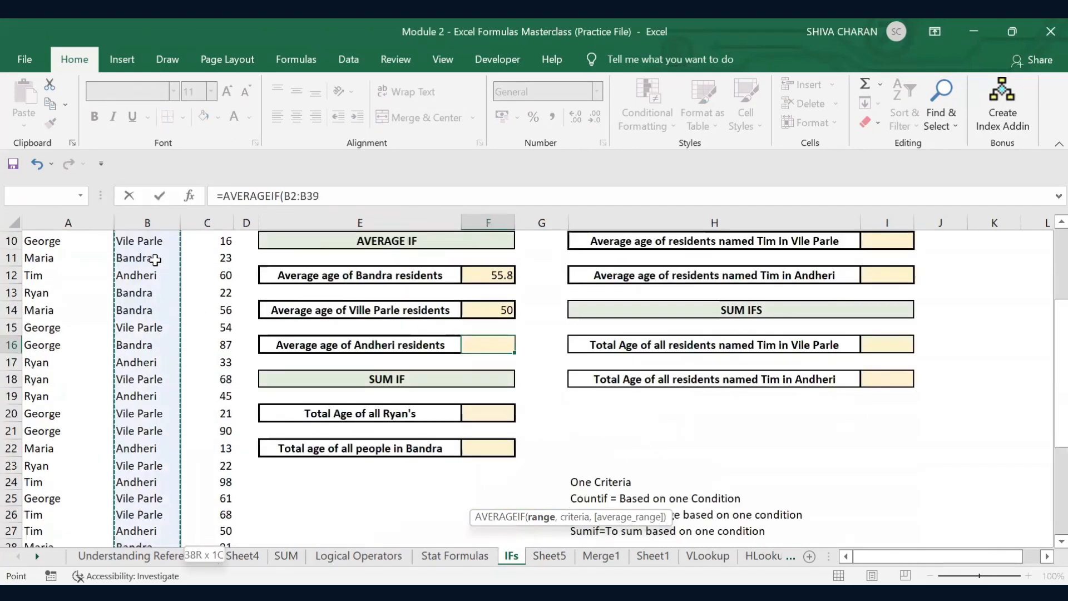
Complete the F16 AVERAGEIF with the criterion "Andheri" and the average range C2:C39, and enter the formula.
type(",")
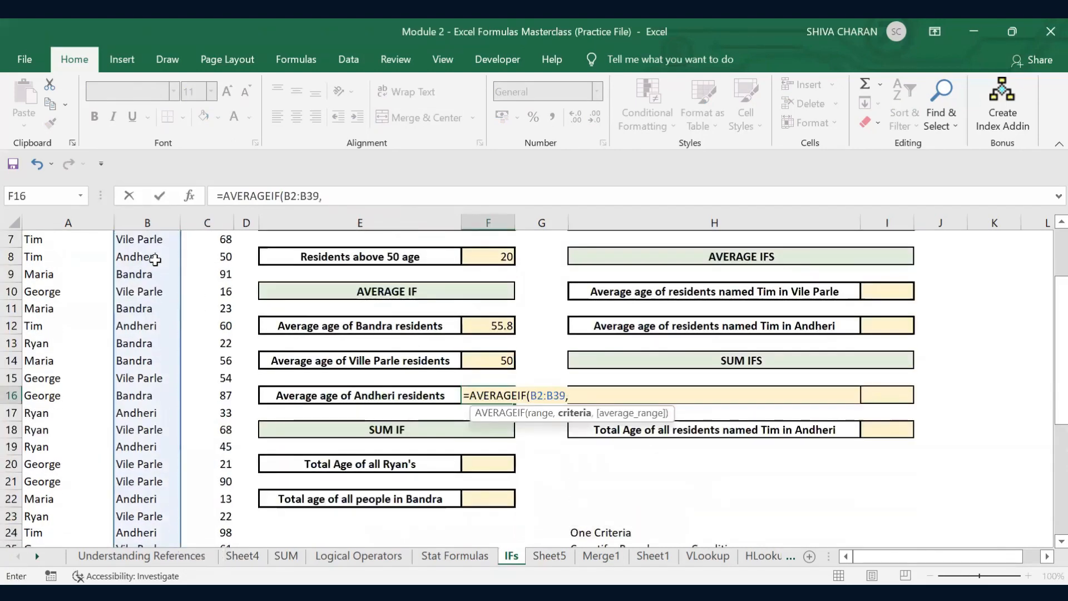
type("\"And")
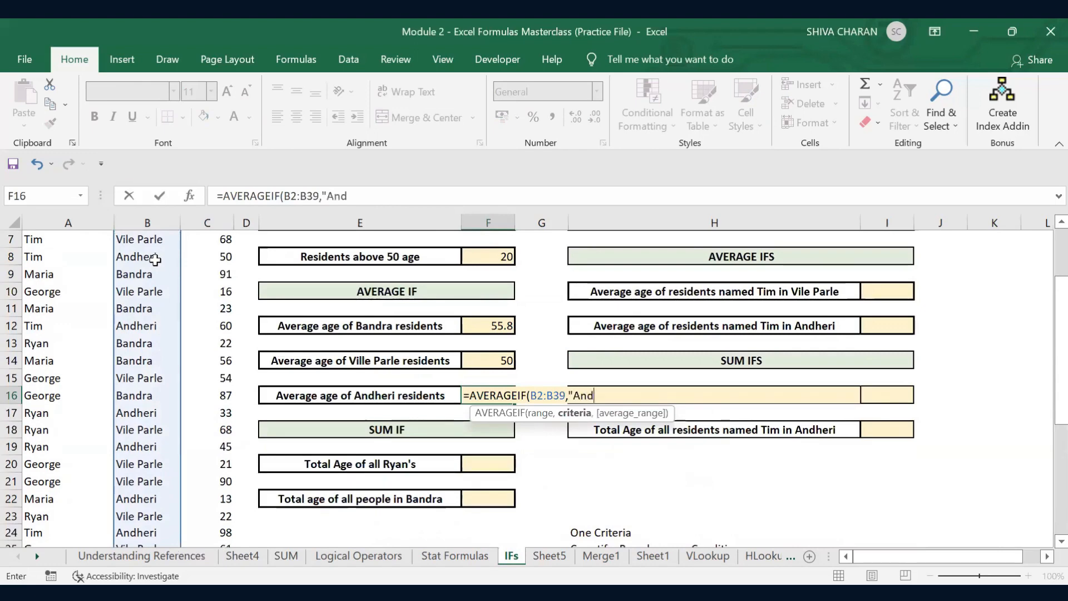
type("heri\"")
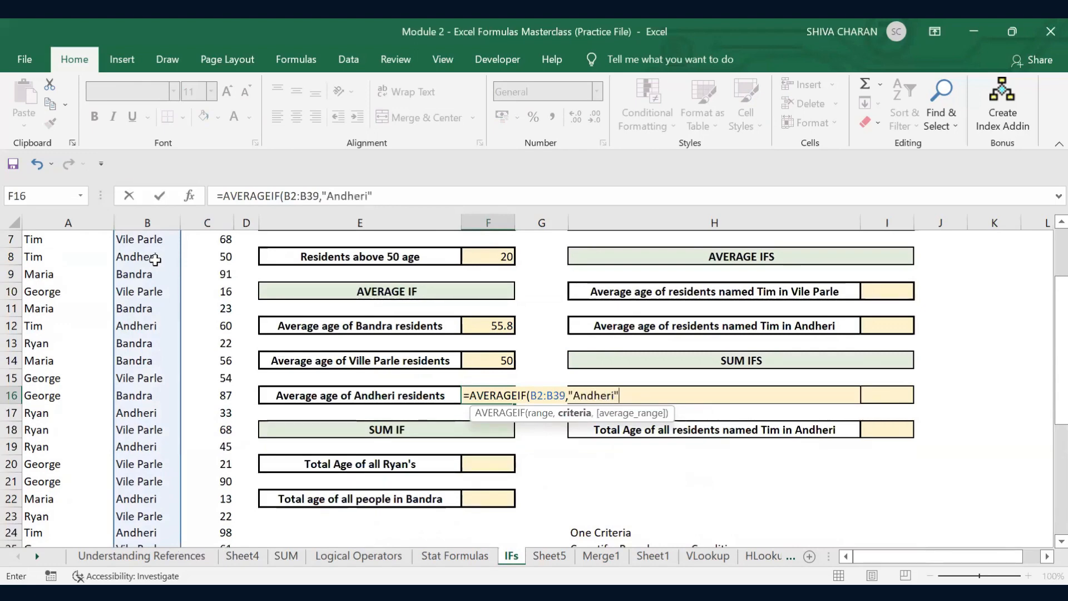
type(",")
scroll(154, 259, "up", 2)
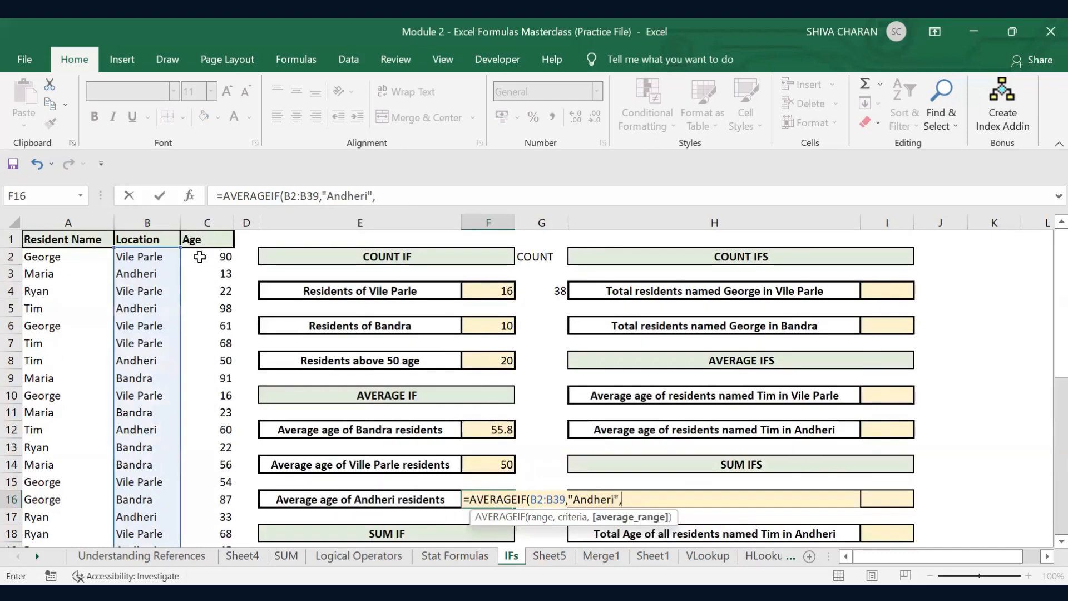
left_click(200, 256)
key("ctrl+shift+Down")
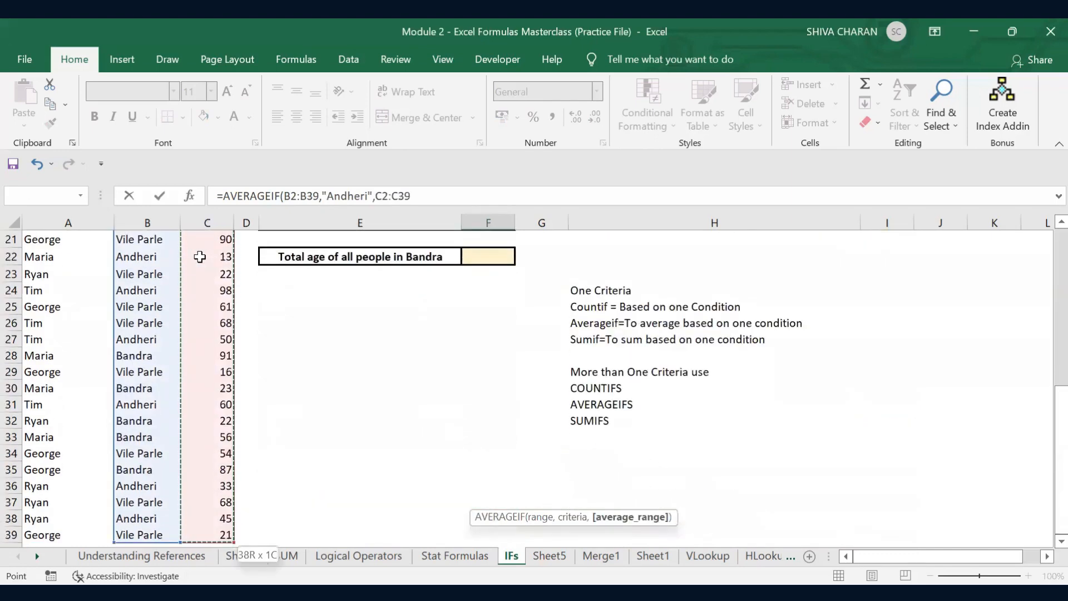
scroll(199, 257, "up", 5)
type(")")
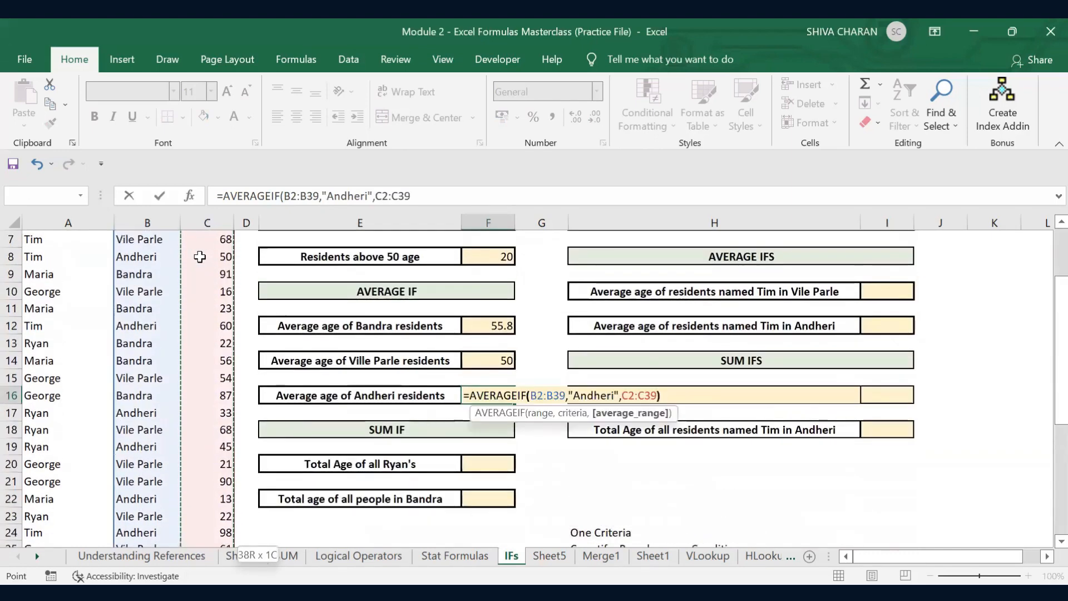
key("Return")
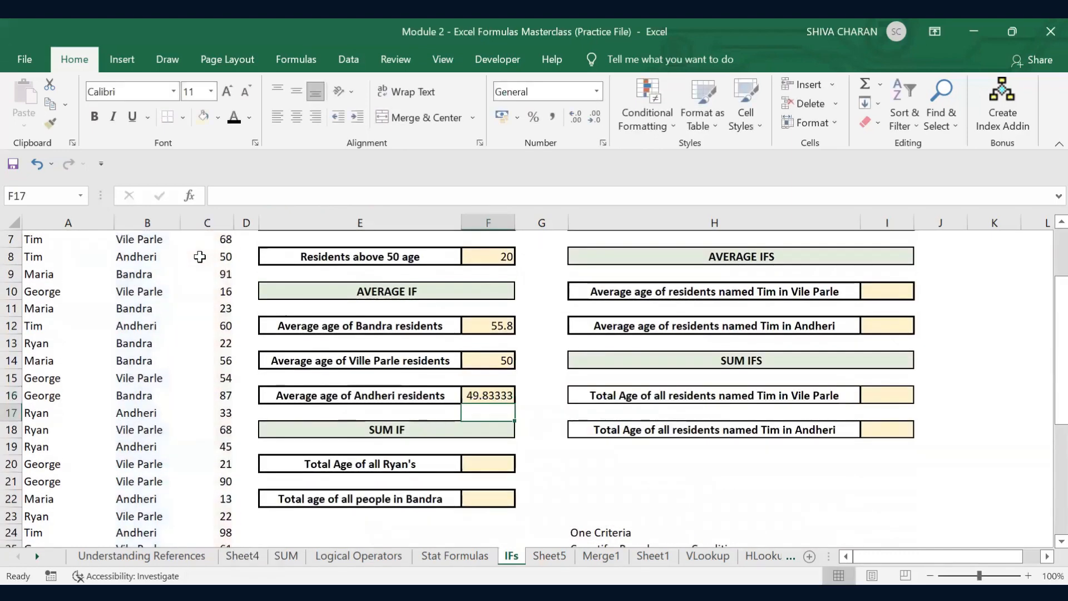
Look at the empty answer cell F20, and highlight E2:F7 in the COUNT IF section to review the answered questions.
left_click(505, 465)
scroll(503, 435, "up", 2)
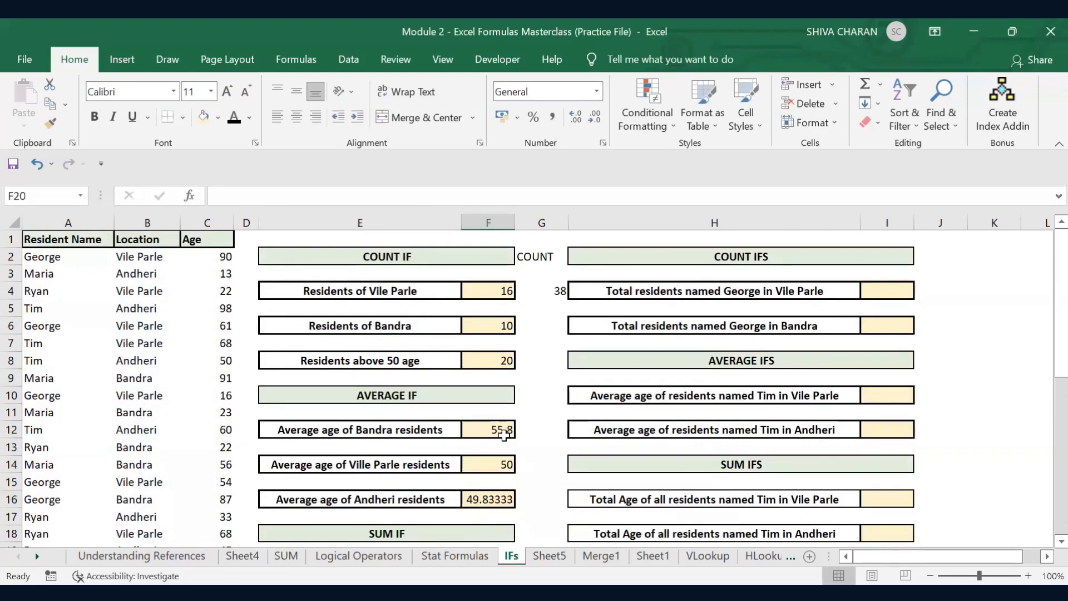
left_click_drag(470, 257, 489, 348)
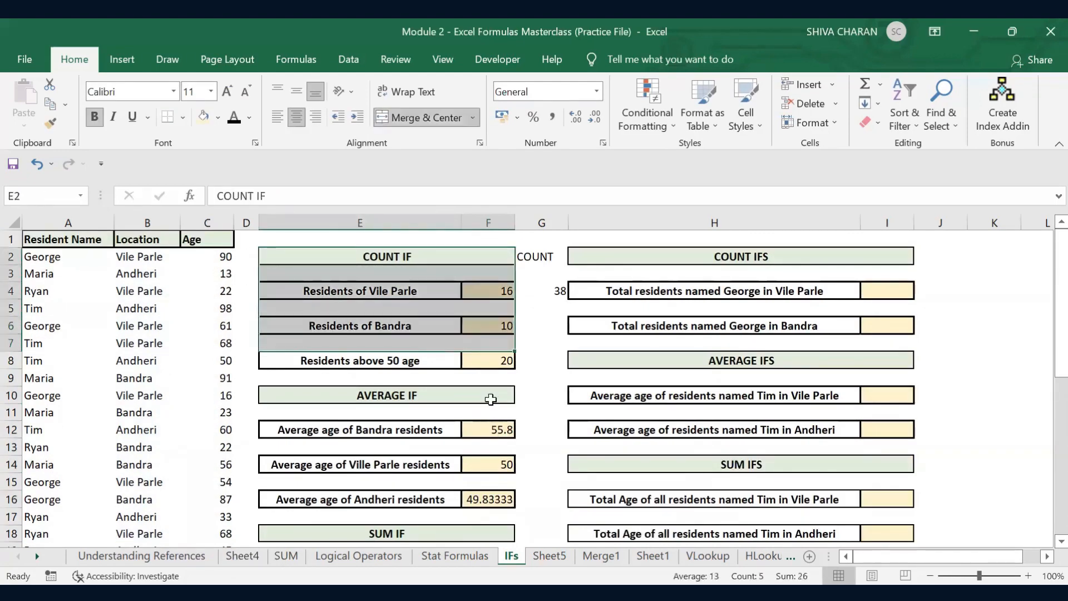
Review the answered AVERAGE IF section and the two SUM IF questions, and check the Resident Name column for the name in question.
left_click_drag(487, 395, 486, 489)
left_click(485, 487)
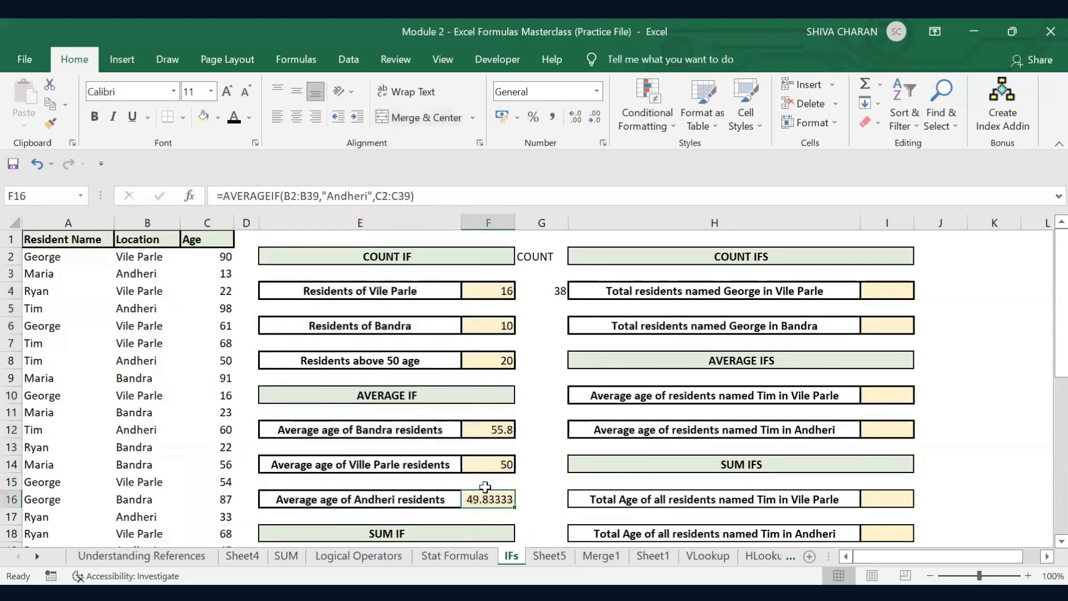
scroll(485, 487, "down", 2)
left_click(495, 464)
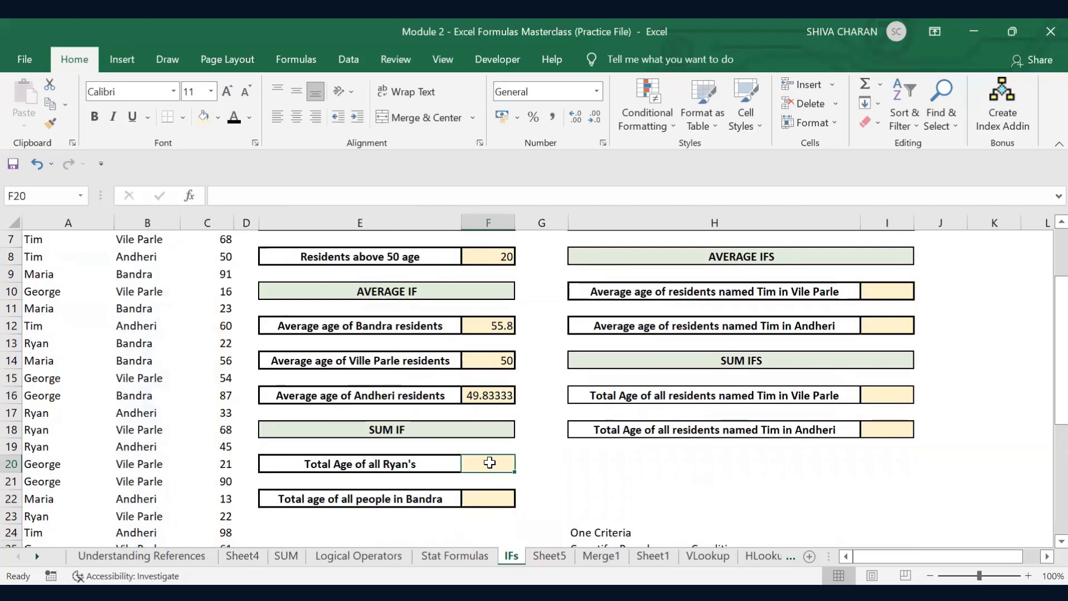
left_click(492, 498)
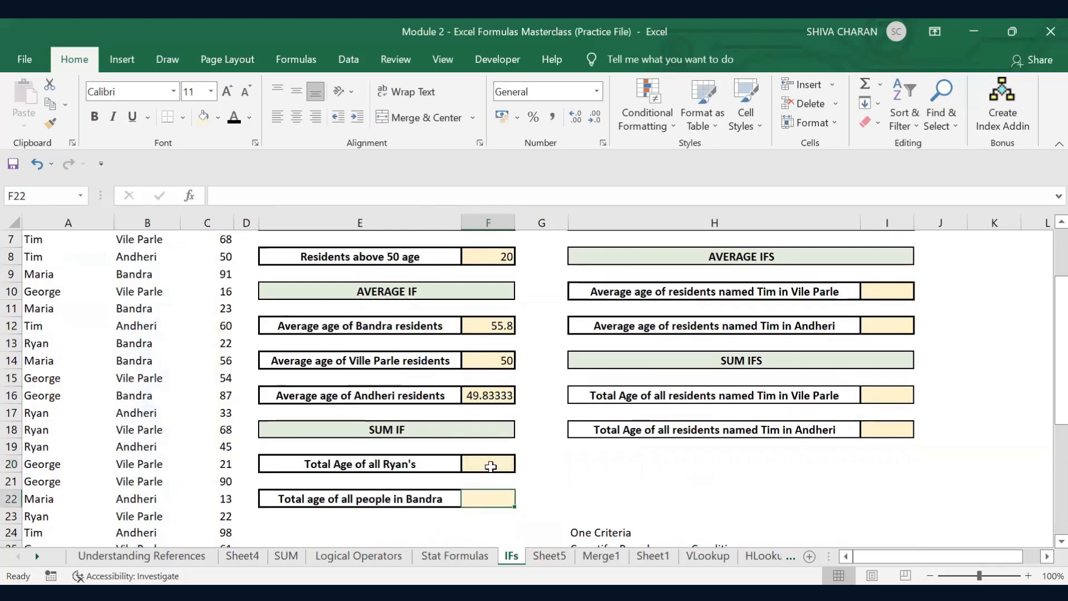
left_click(489, 465)
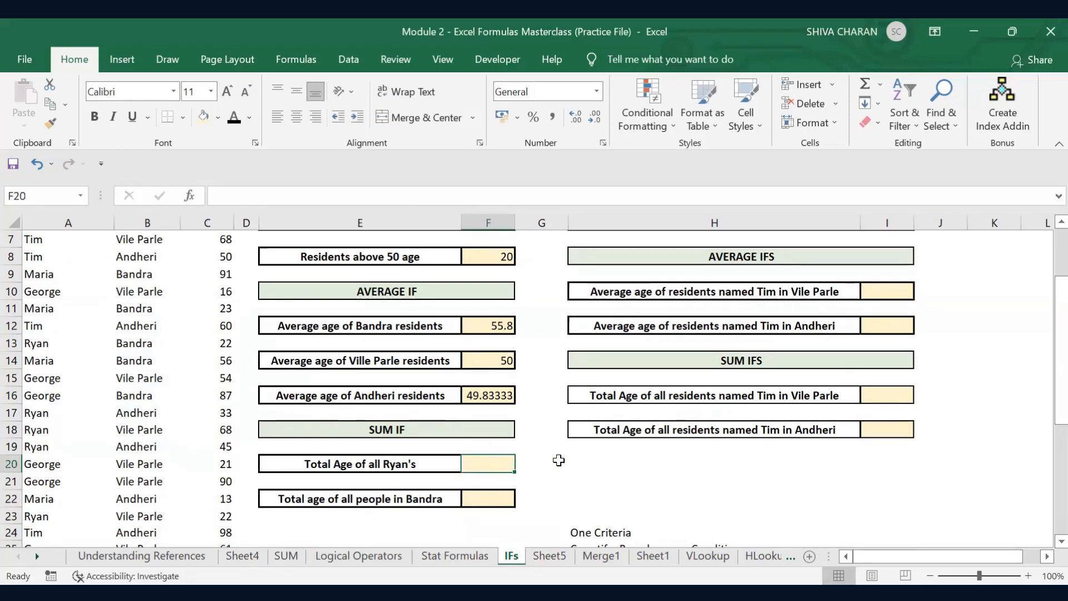
left_click(430, 464)
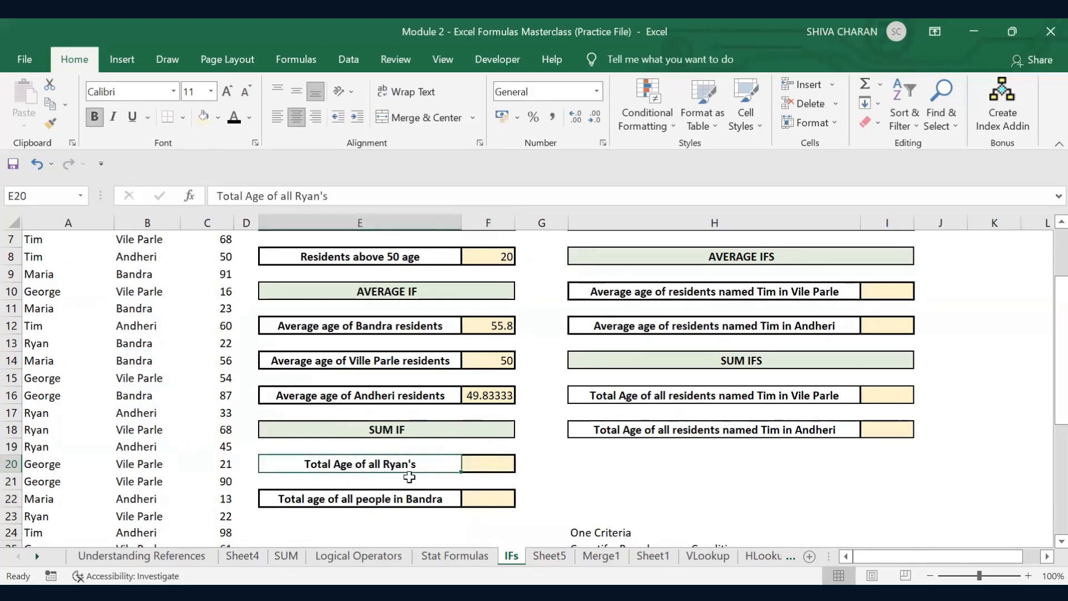
scroll(409, 477, "up", 2)
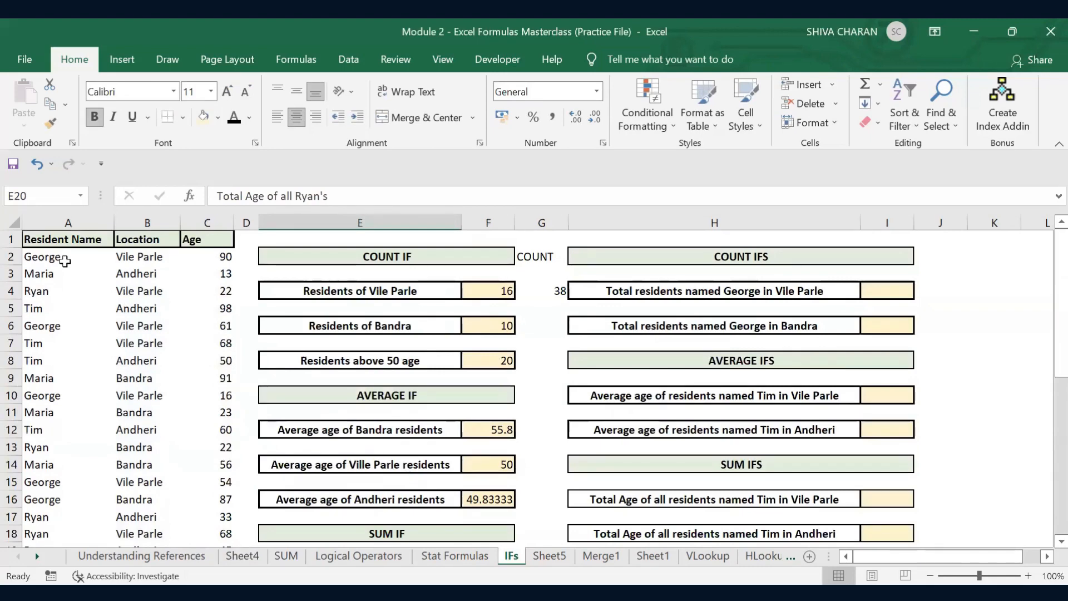
left_click_drag(65, 261, 56, 395)
left_click(55, 290)
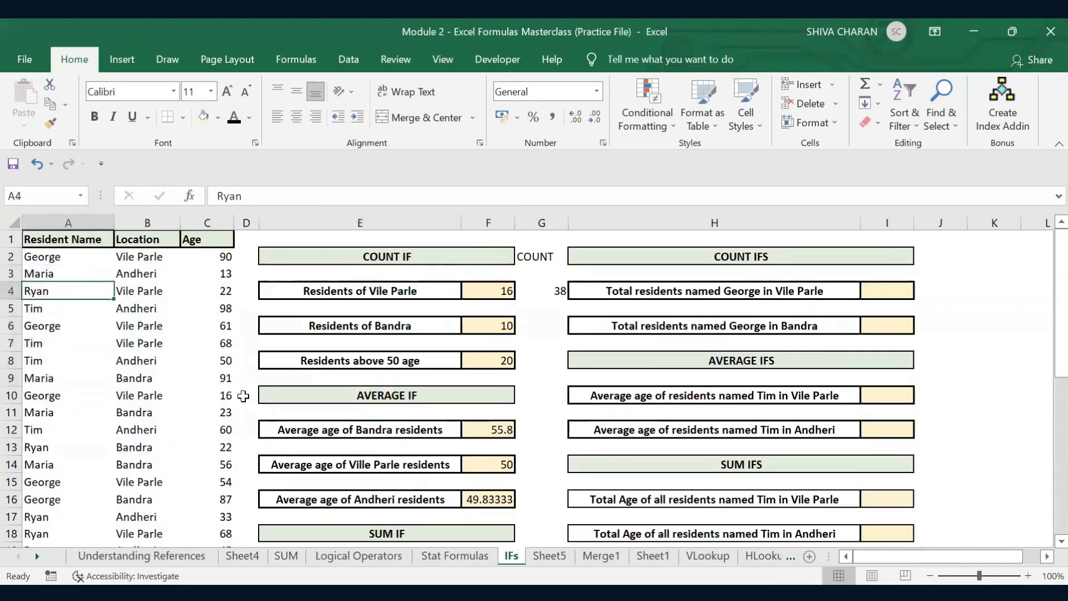
Start a SUMIF formula in F20 for the first total-age question, using the Resident Name cells A2:A39 as the range.
scroll(243, 396, "down", 3)
left_click(493, 411)
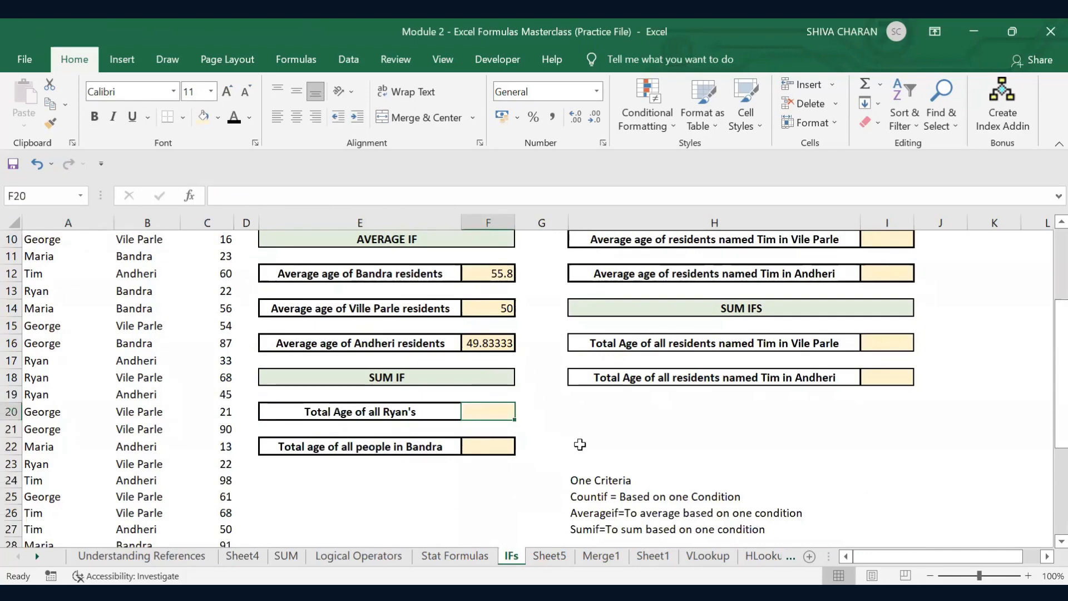
type("=")
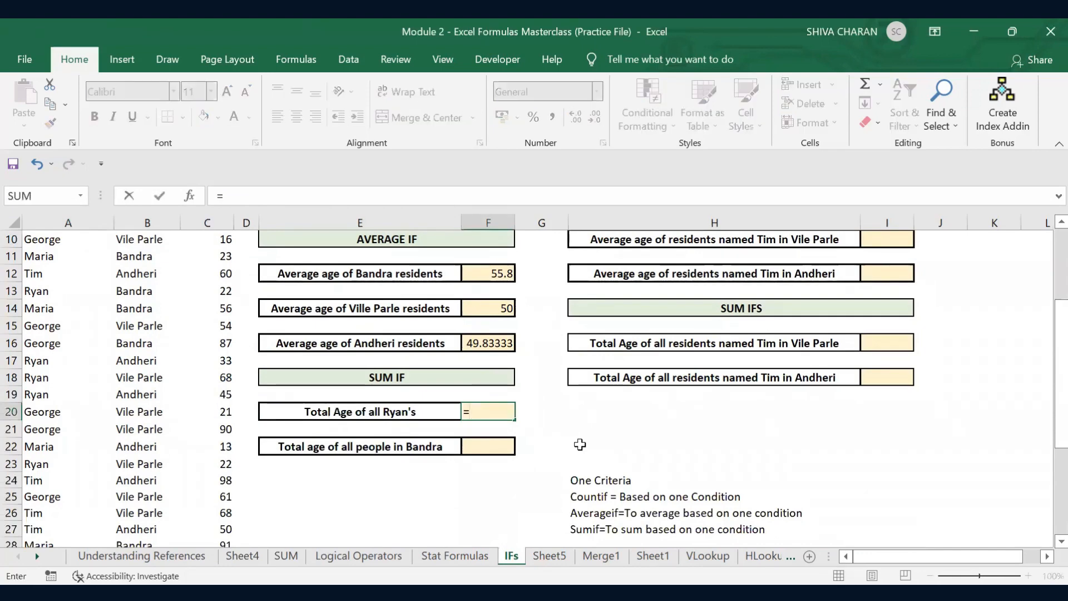
type("SUMIF(")
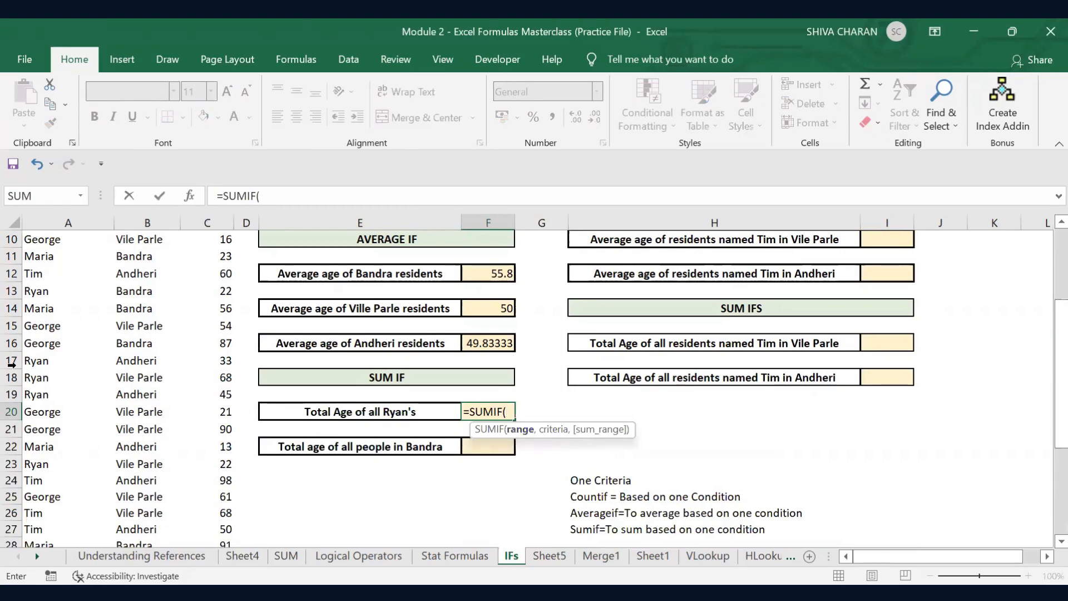
scroll(11, 362, "up", 2)
scroll(11, 362, "up", 1)
left_click(73, 257)
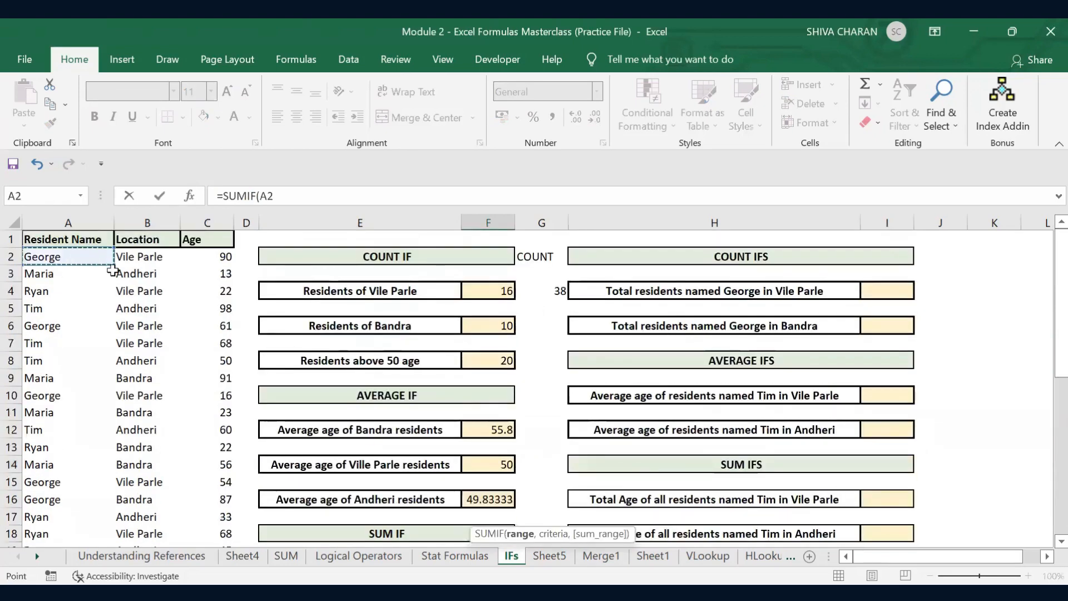
key("ctrl+shift+Down")
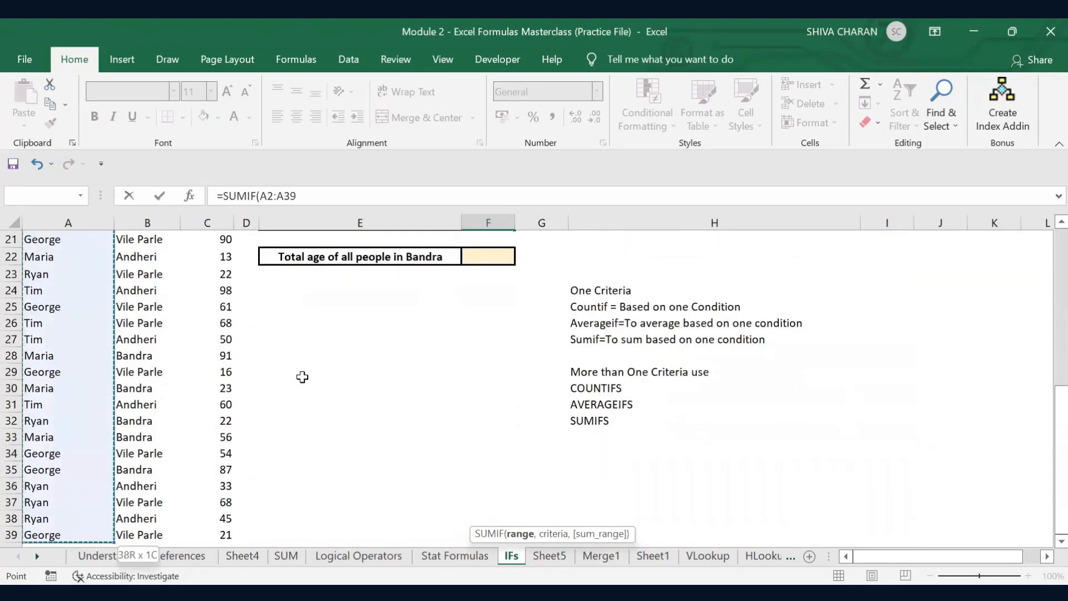
scroll(302, 377, "up", 2)
scroll(302, 377, "up", 1)
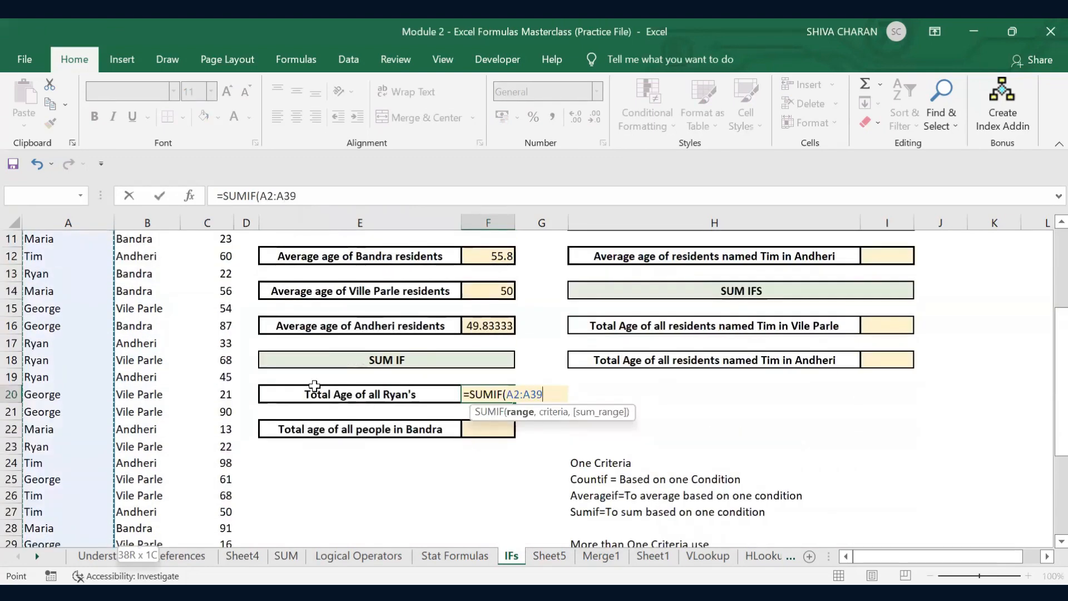
Add the resident first name given in the E20 label as the F20 SUMIF's quoted criterion.
type(",")
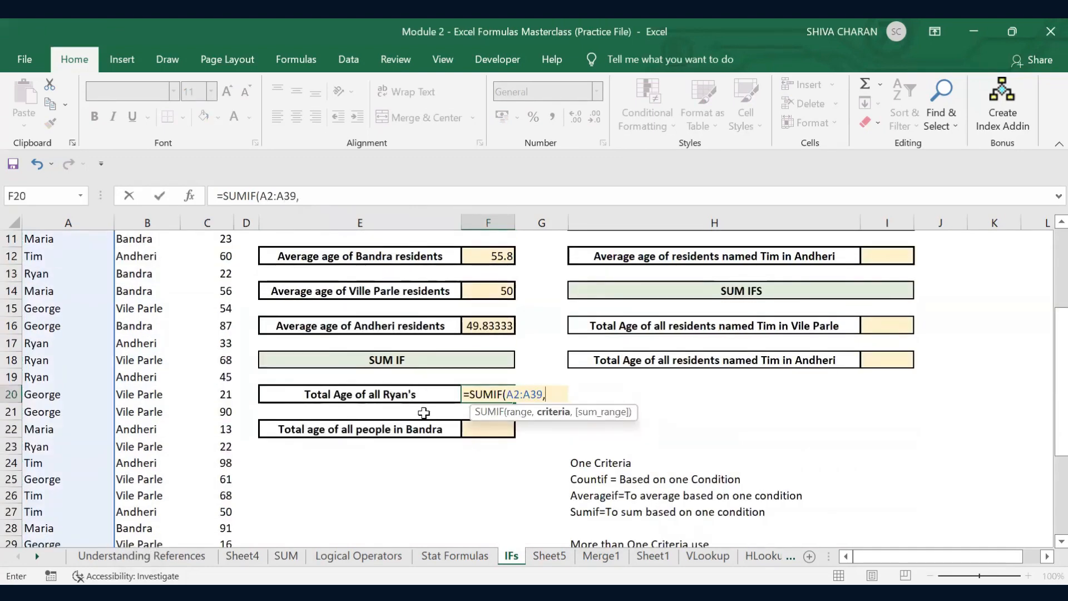
type("\"Ryan")
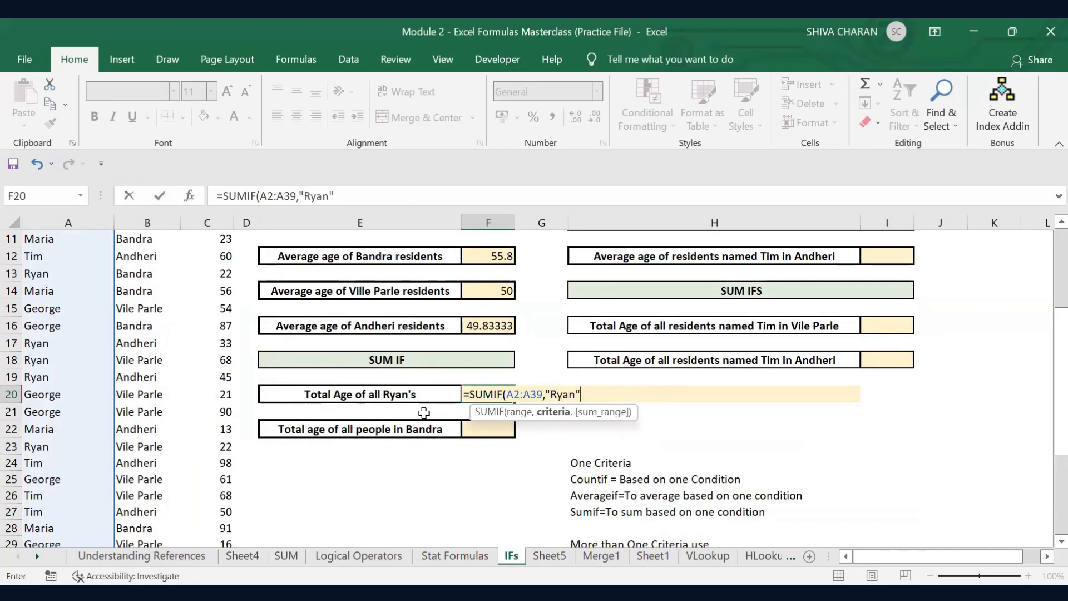
type("\",")
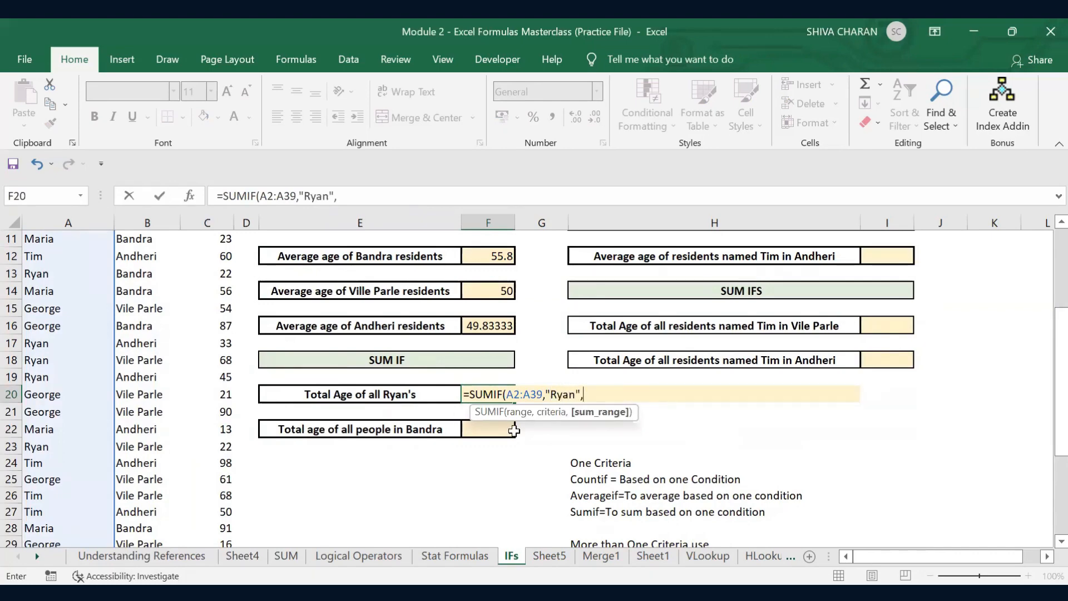
Complete the F20 SUMIF with the Age cells C2:C39 as the sum range, and check the entered formula.
scroll(315, 394, "up", 2)
scroll(234, 272, "up", 2)
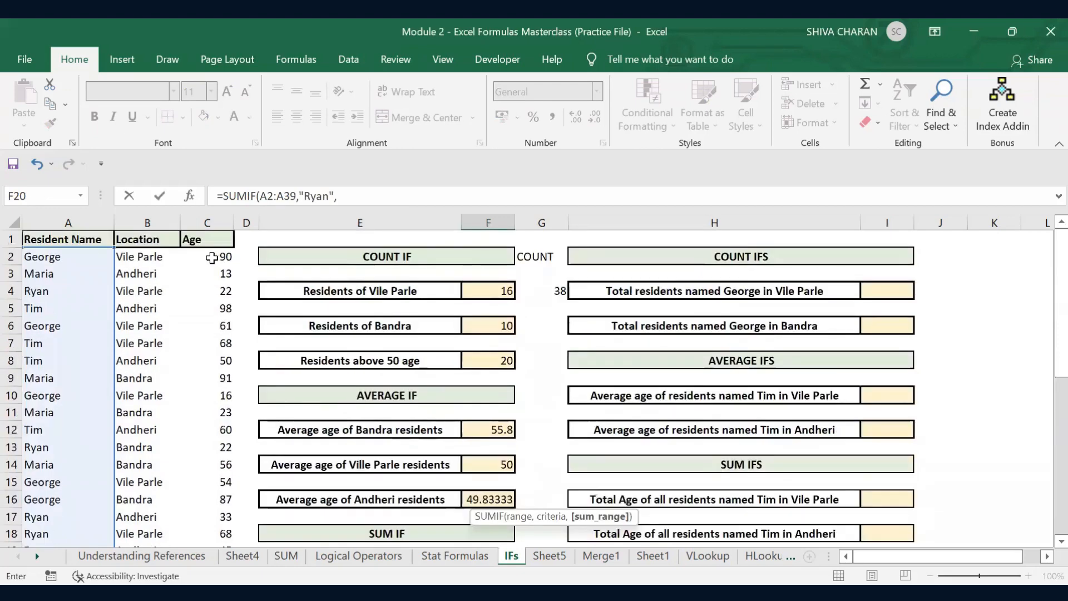
left_click(211, 256)
scroll(359, 362, "down", 1)
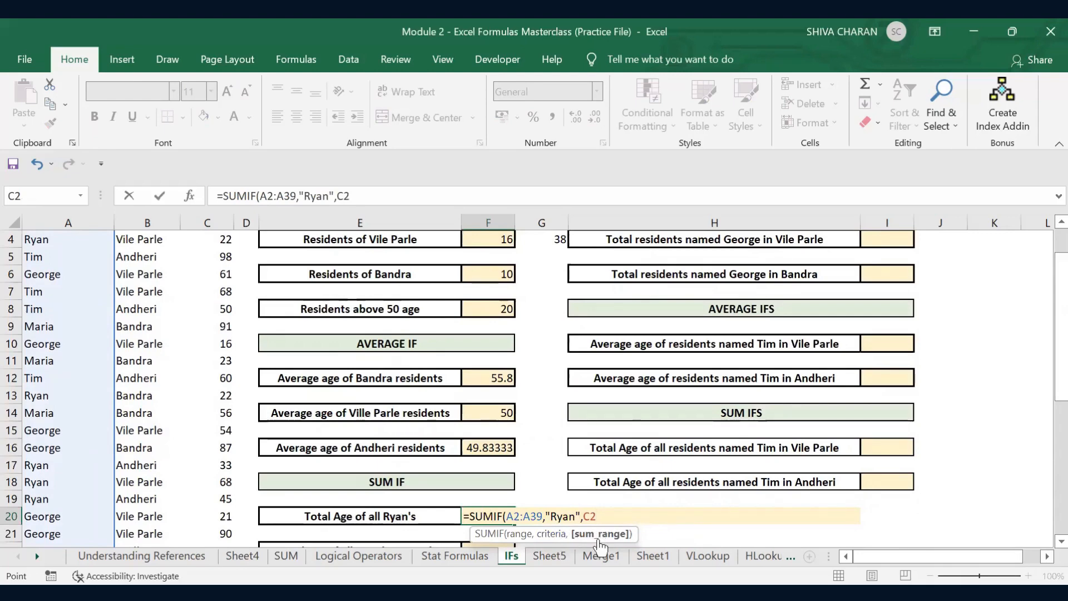
scroll(237, 335, "up", 1)
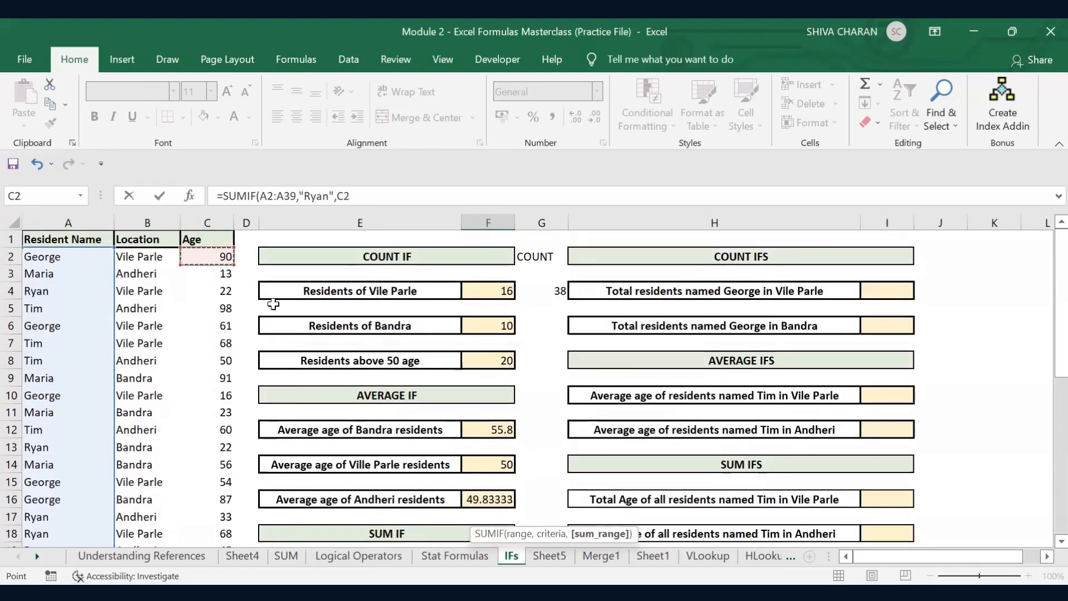
key("ctrl+shift+Down")
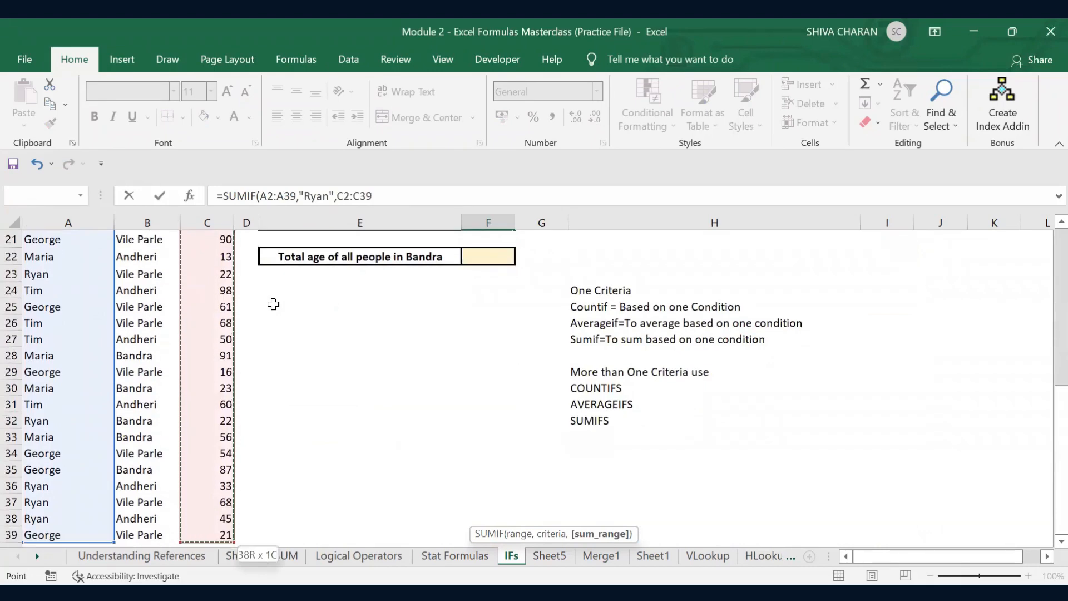
scroll(273, 304, "up", 3)
type(")")
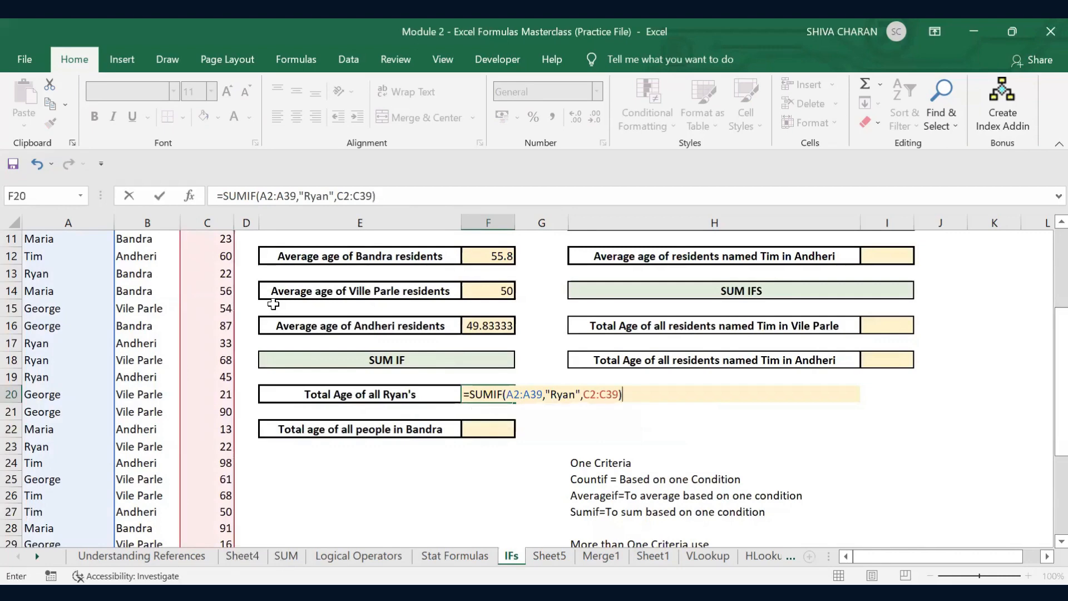
key("Return")
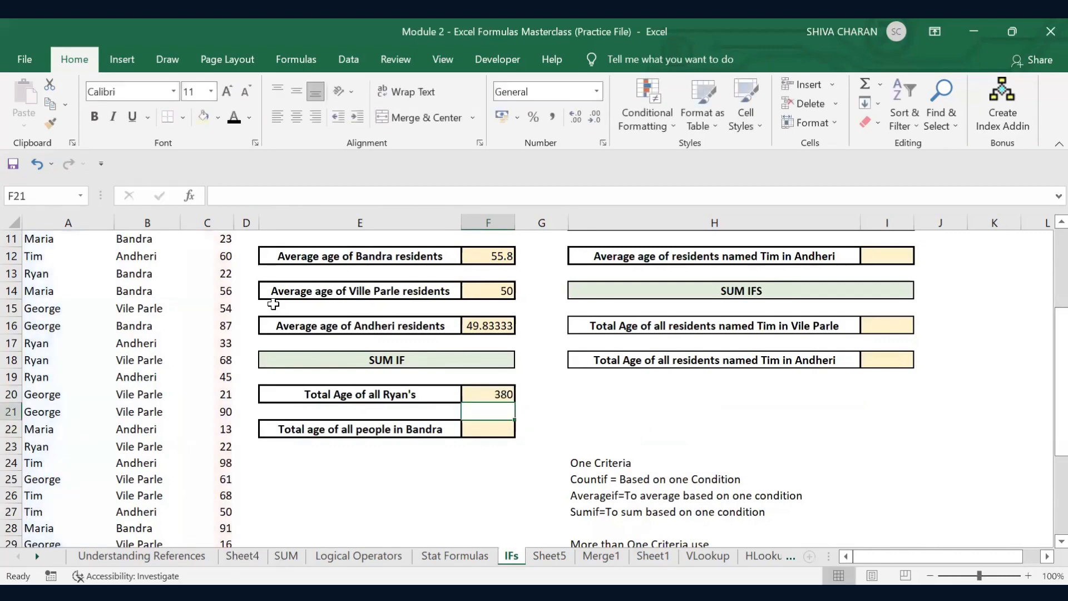
left_click(488, 394)
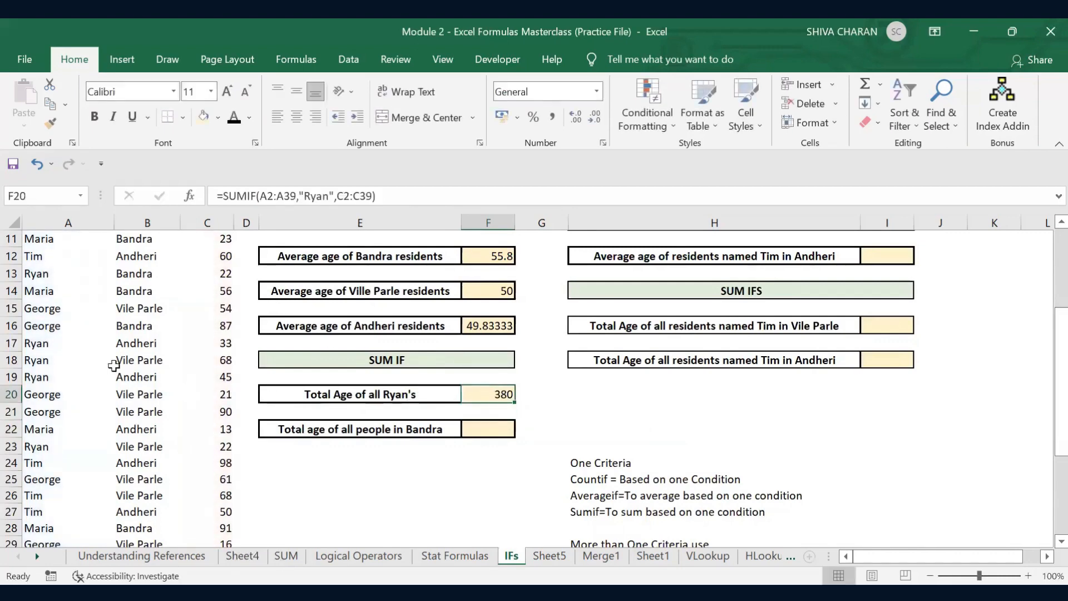
left_click(492, 431)
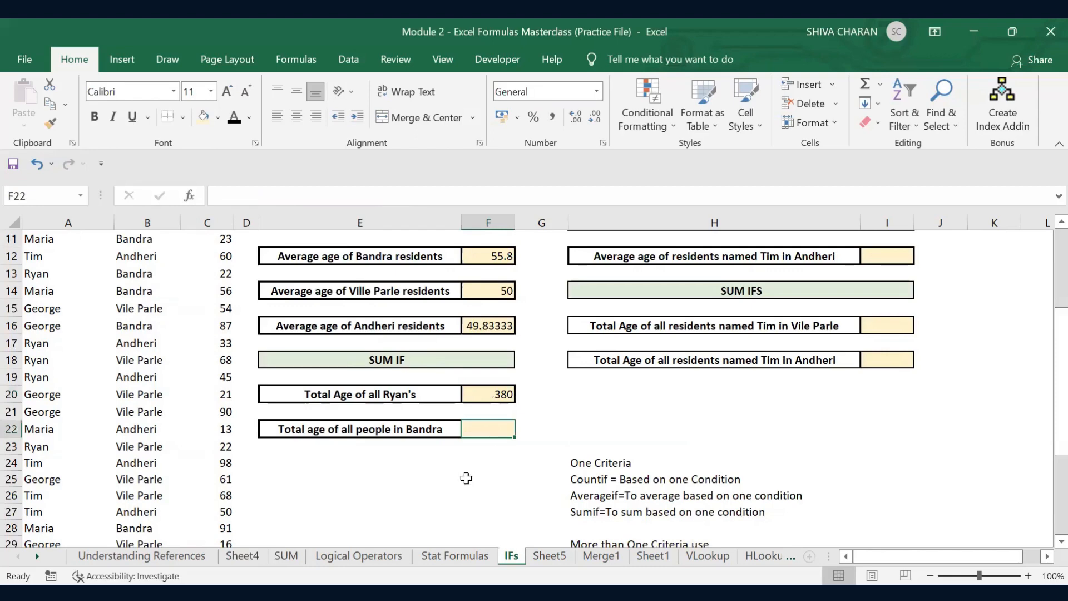
left_click(340, 433)
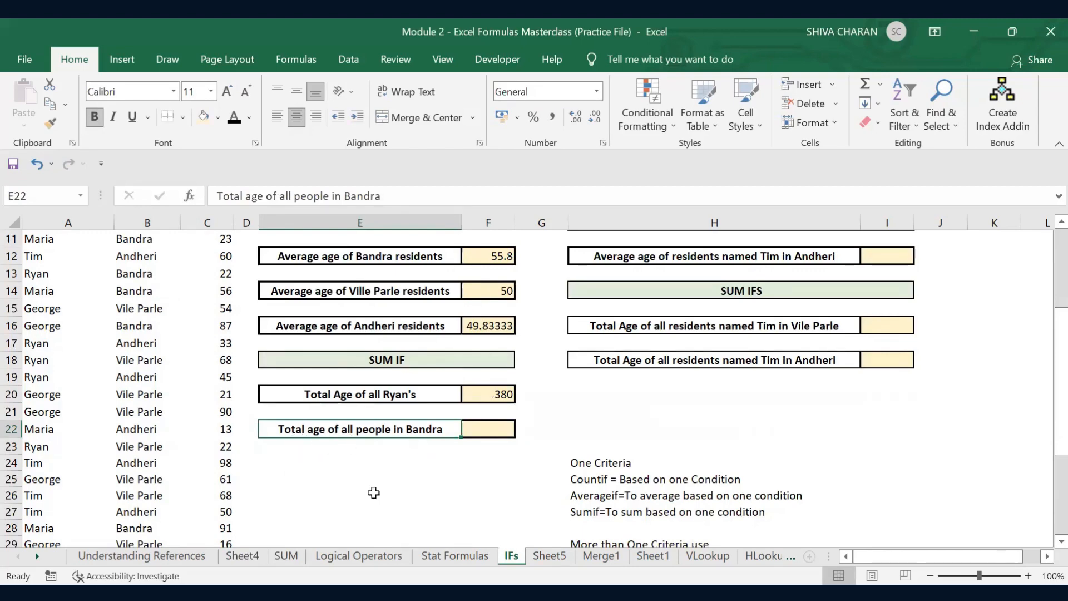
type("=")
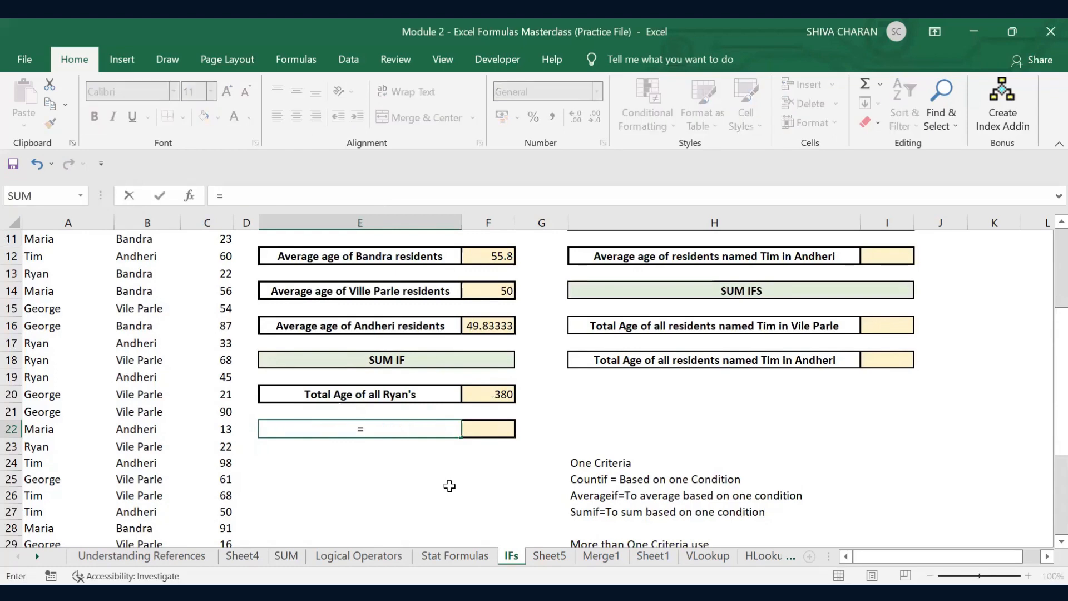
key("Escape")
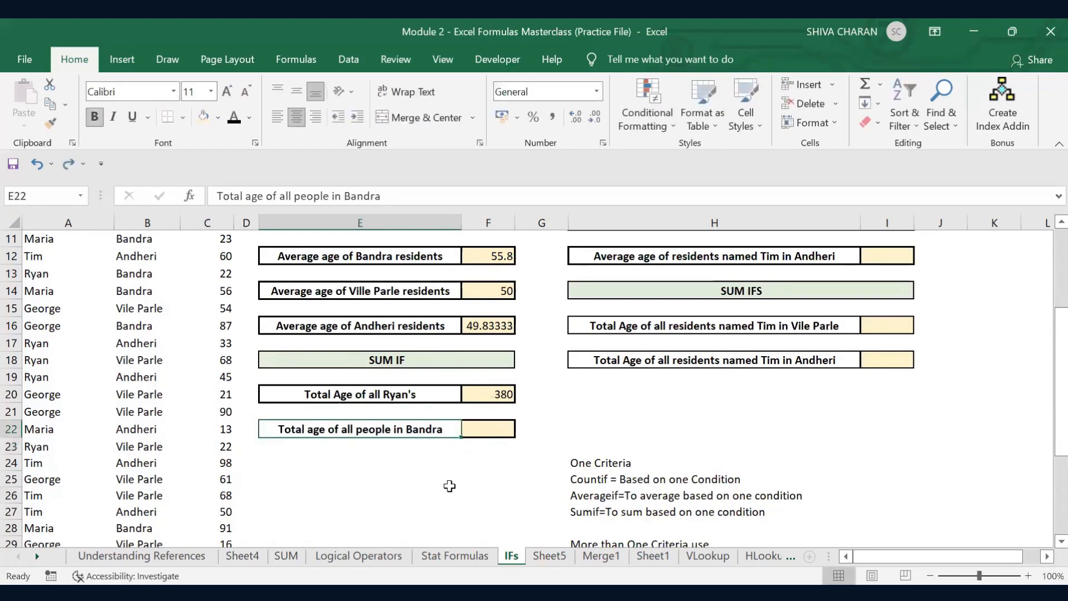
Start a SUMIF formula in F22 for the total age of people in Bandra, using the Location cells B2:B39 as the range.
left_click(491, 427)
type("=")
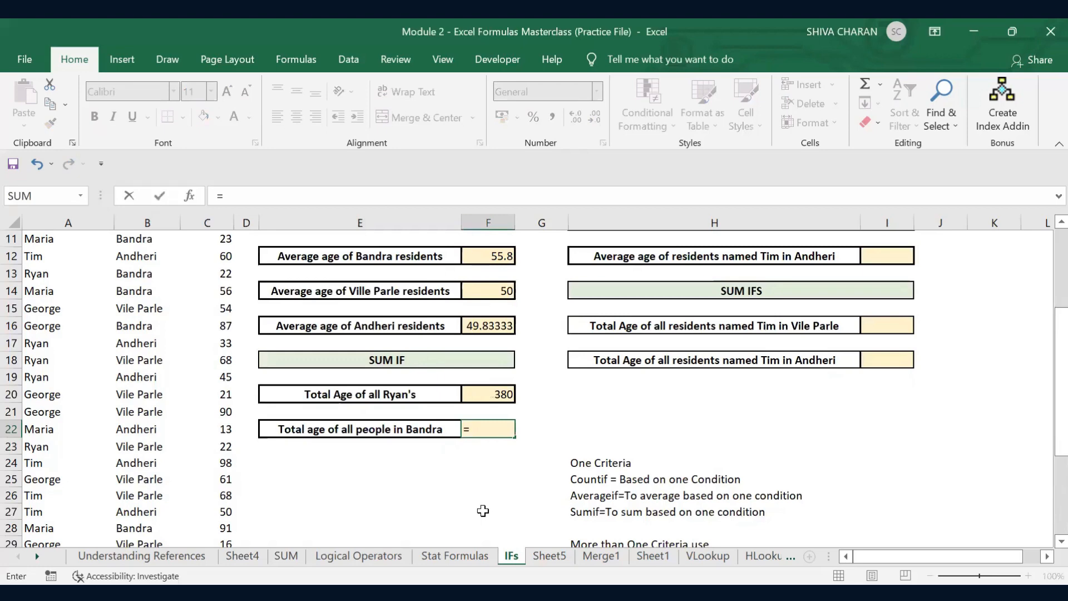
type("SUMIF(")
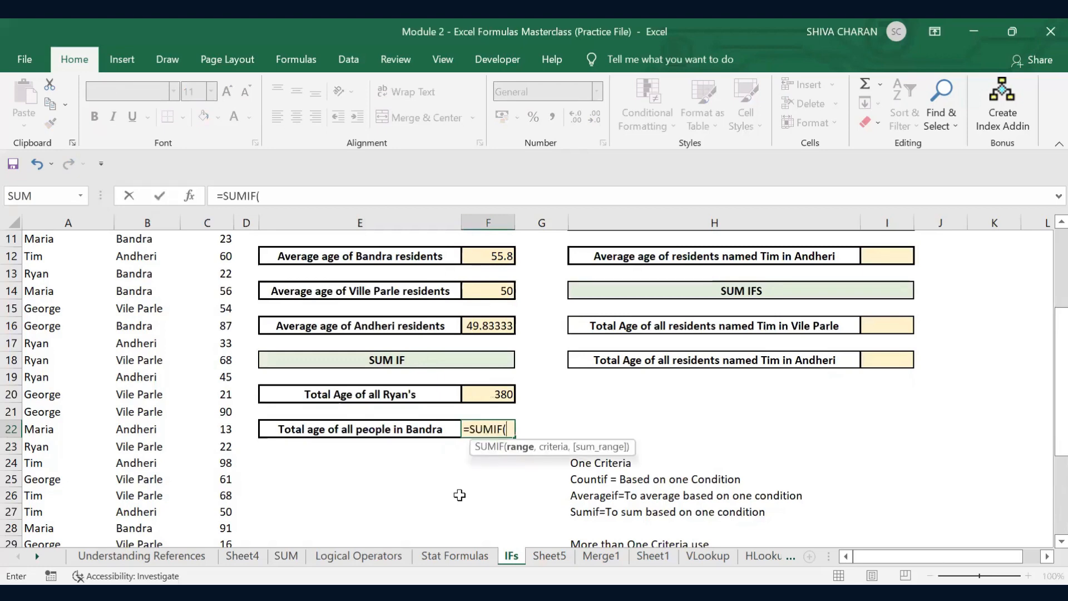
scroll(216, 413, "up", 4)
left_click(153, 258)
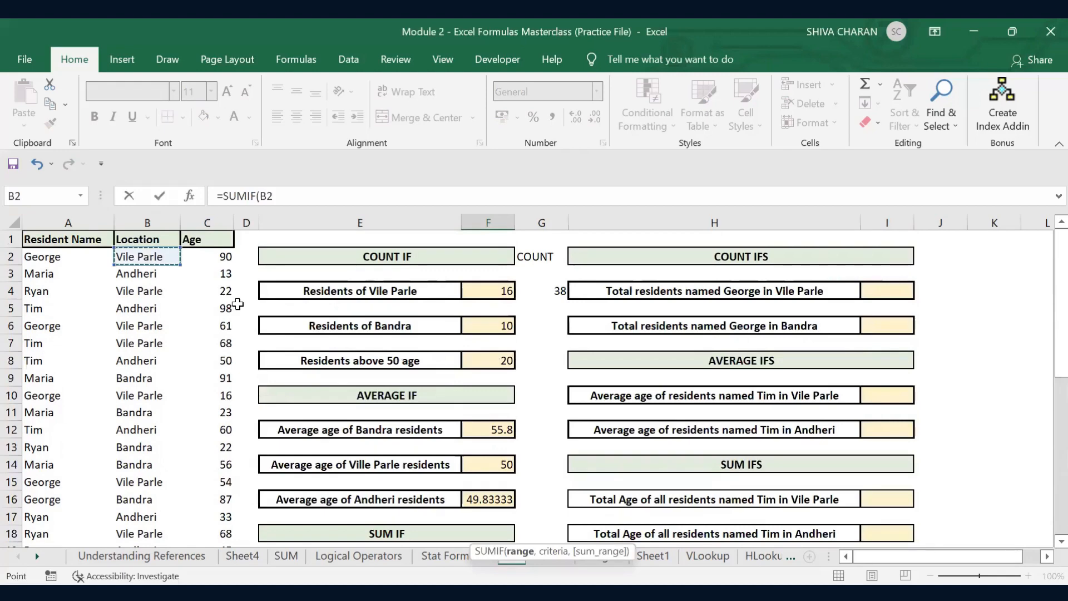
key("ctrl+shift+Down")
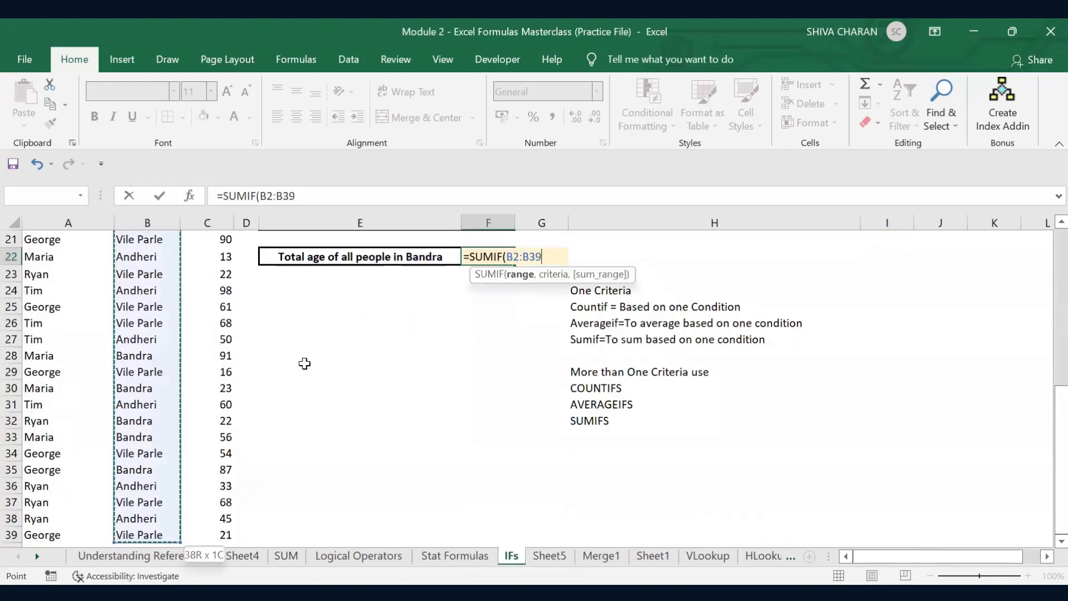
Add "Bandra" as the quoted criterion of the F22 SUMIF.
type(",\"Ba")
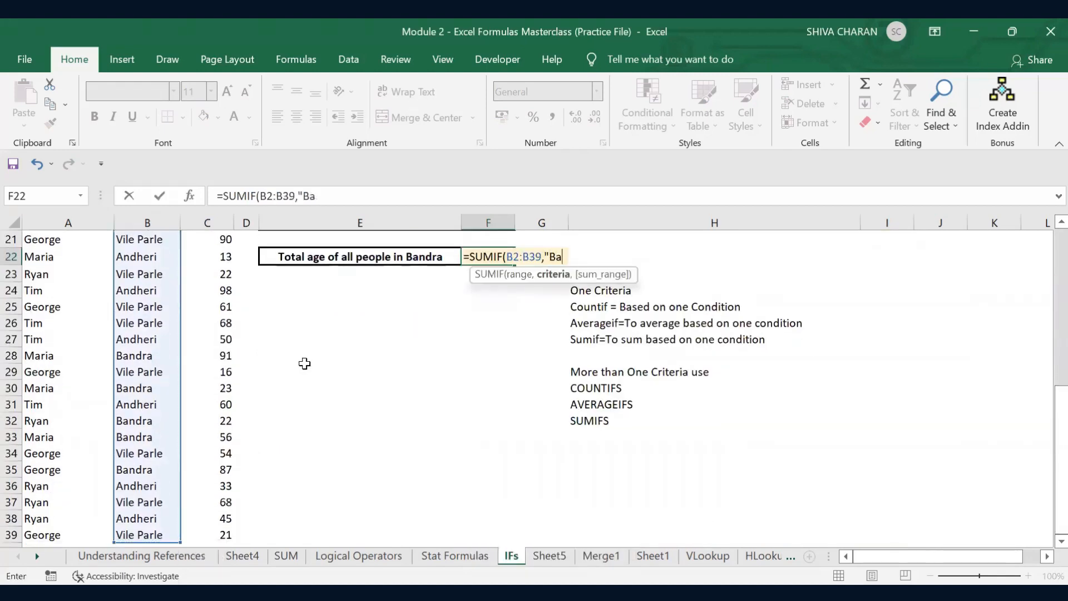
type("ndra\"")
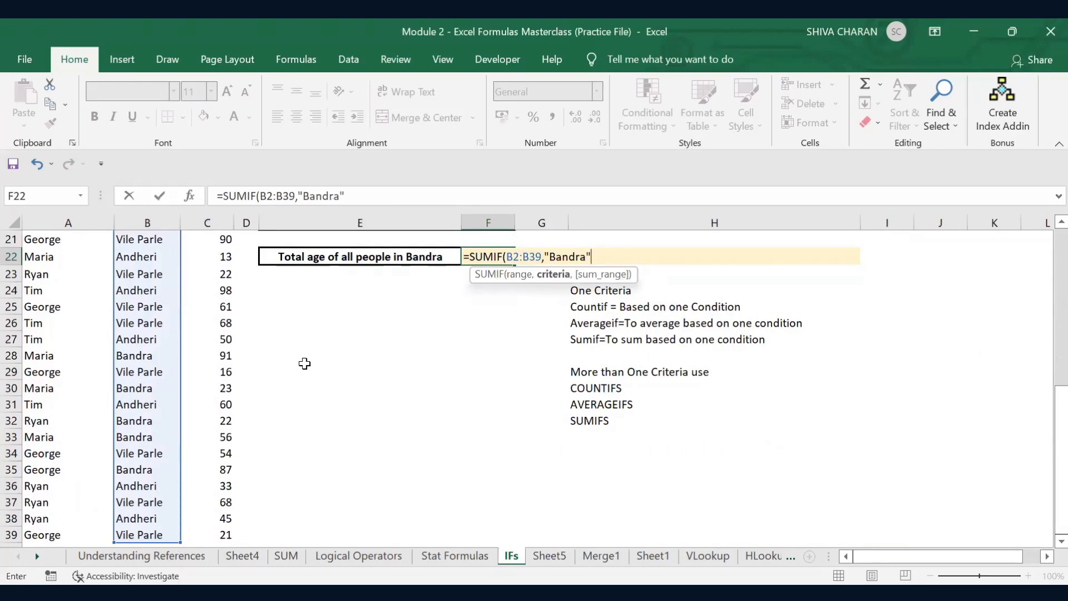
type(",")
Complete the F22 SUMIF with the Age cells C2:C39 as the sum range, and check the entered formula.
scroll(304, 363, "up", 2)
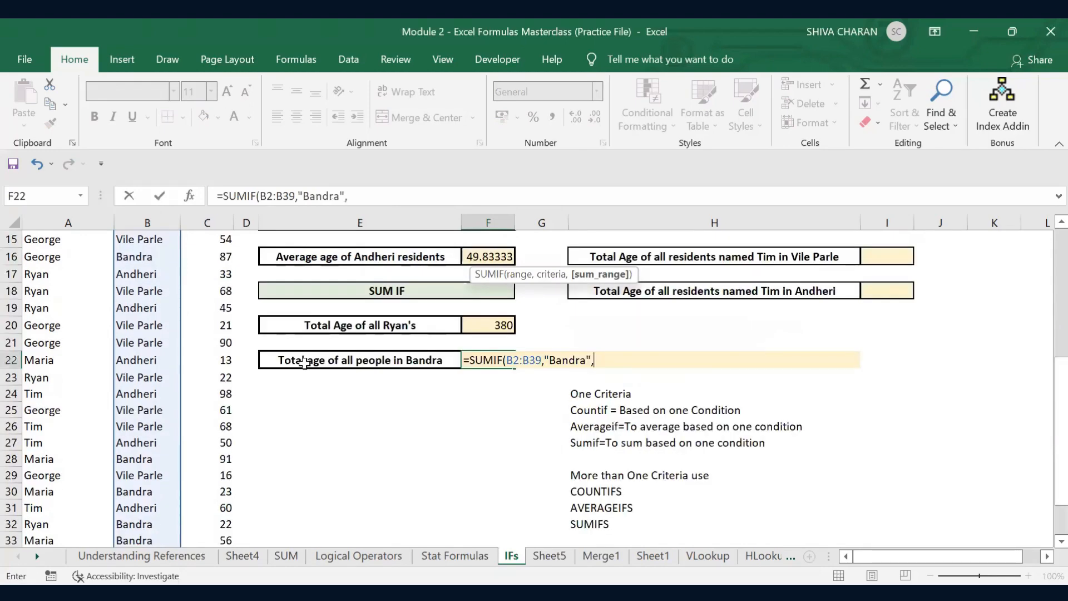
scroll(304, 364, "up", 5)
left_click(208, 257)
key("ctrl+shift+Down")
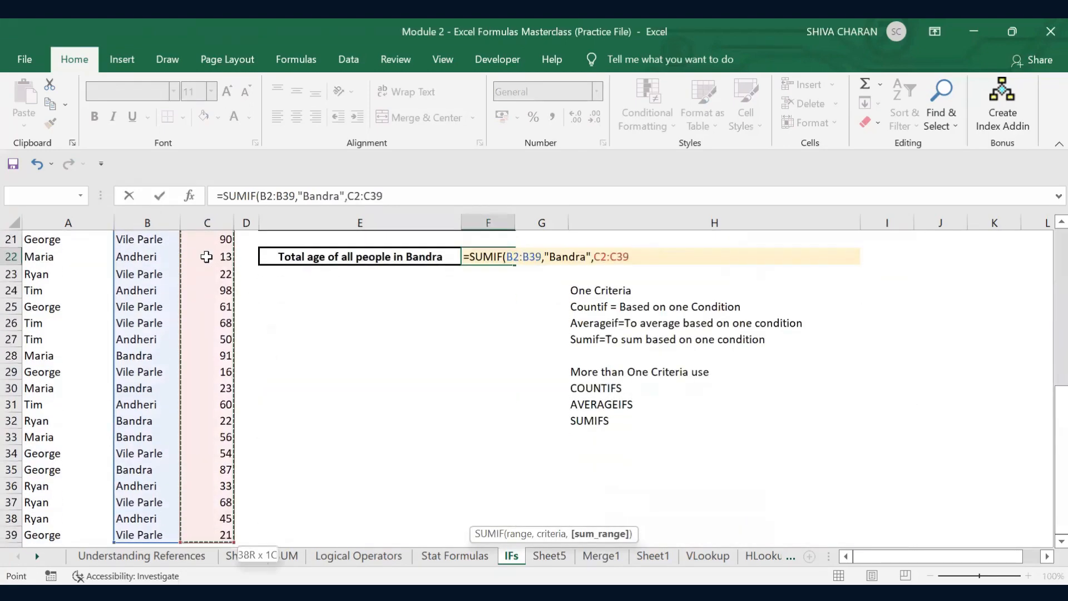
type(")")
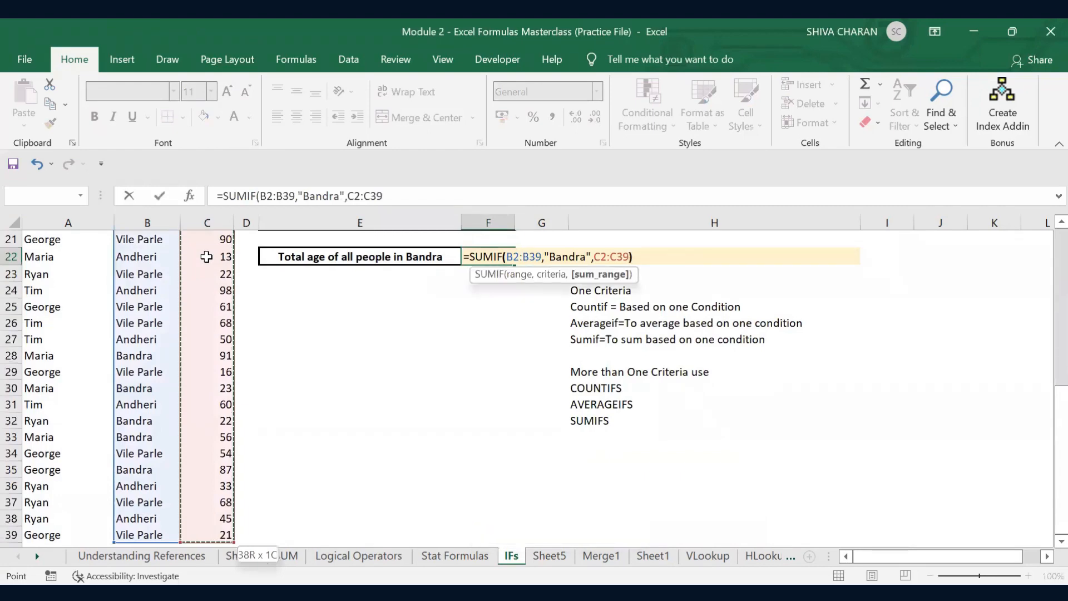
key("Return")
scroll(503, 465, "up", 3)
left_click(473, 461)
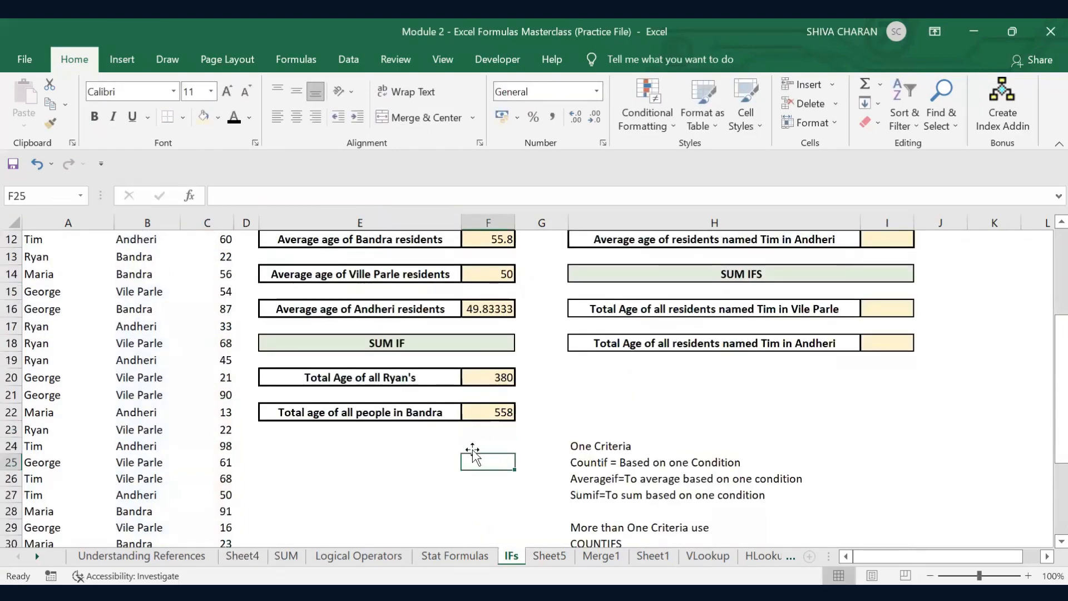
left_click(501, 413)
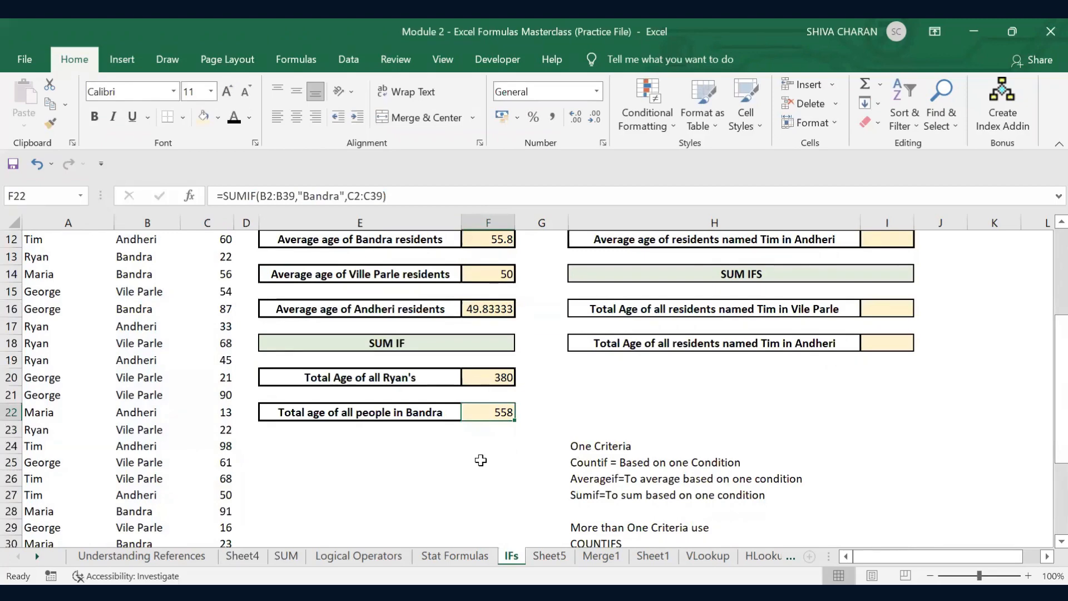
Compare the quoted criteria in the two SUMIF formulas in F20 and F22, leaving both formulas as they are.
scroll(480, 460, "up", 1)
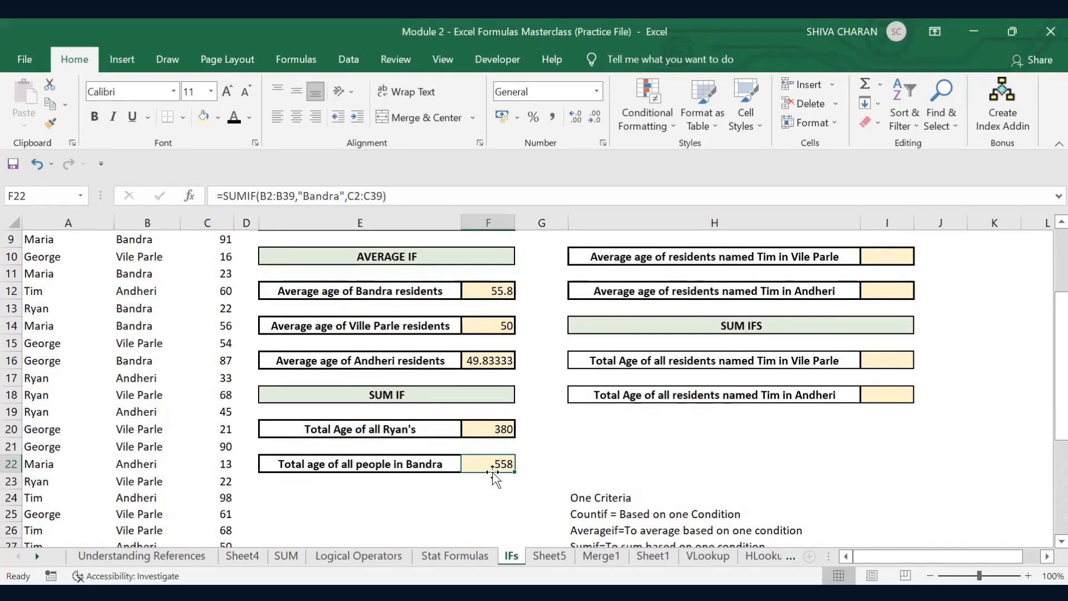
left_click(471, 428)
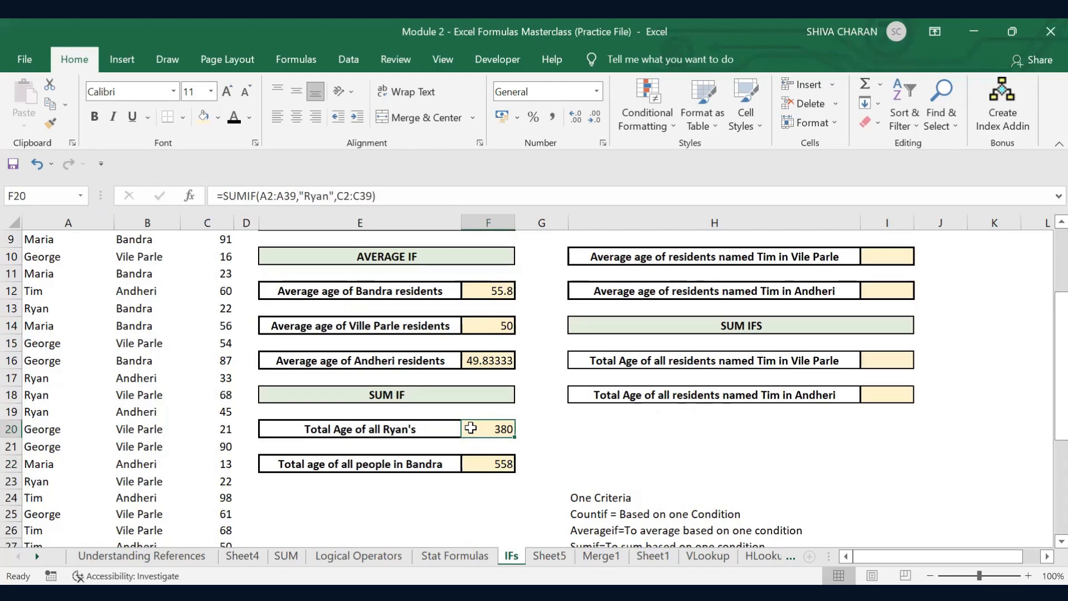
double_click(472, 427)
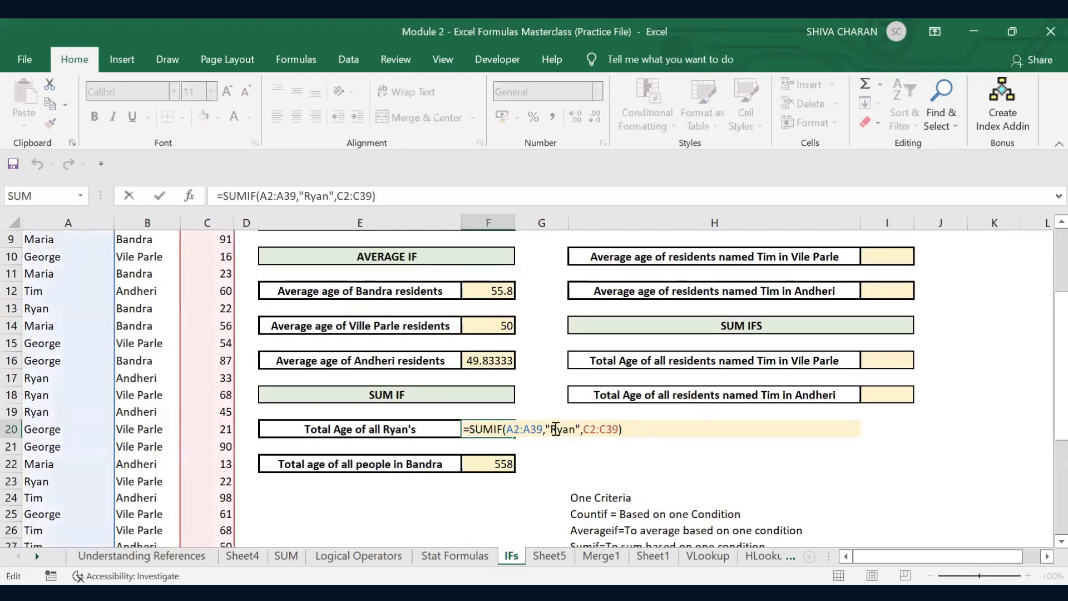
left_click_drag(556, 429, 573, 432)
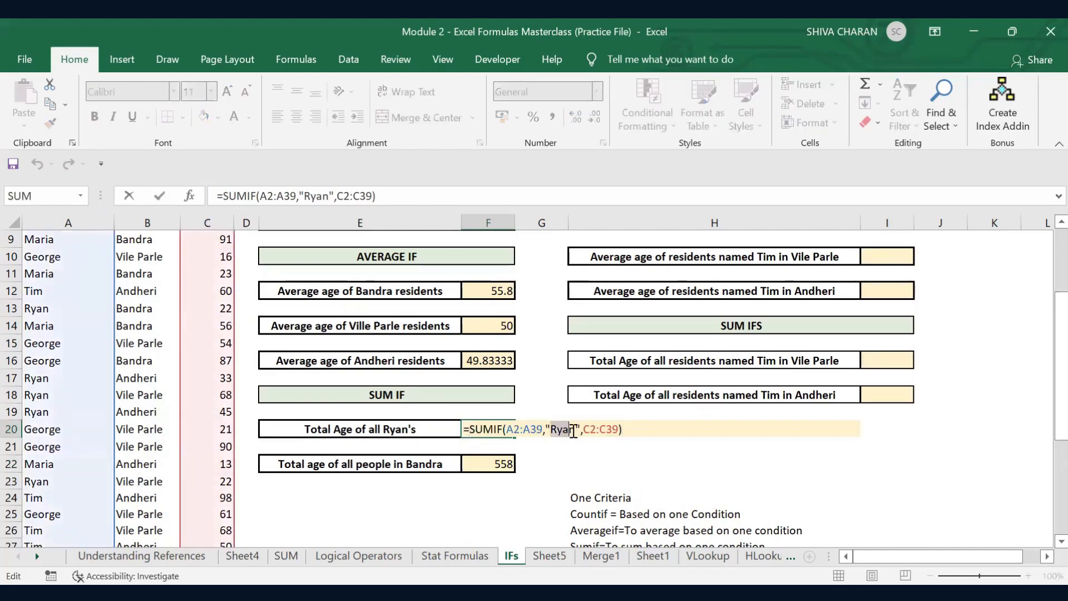
left_click(482, 469)
double_click(482, 467)
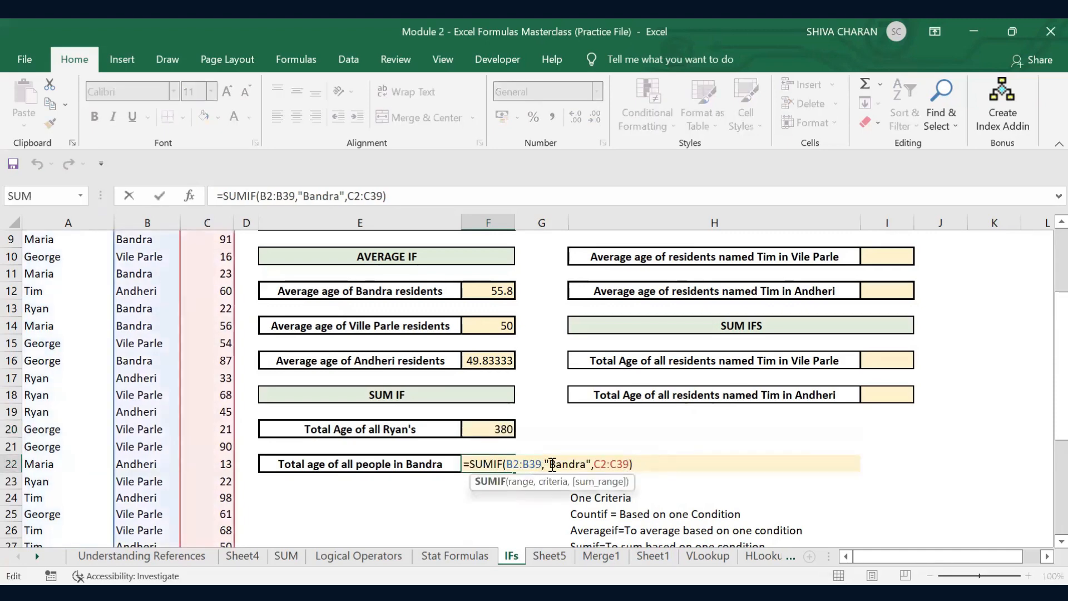
left_click_drag(551, 463, 581, 457)
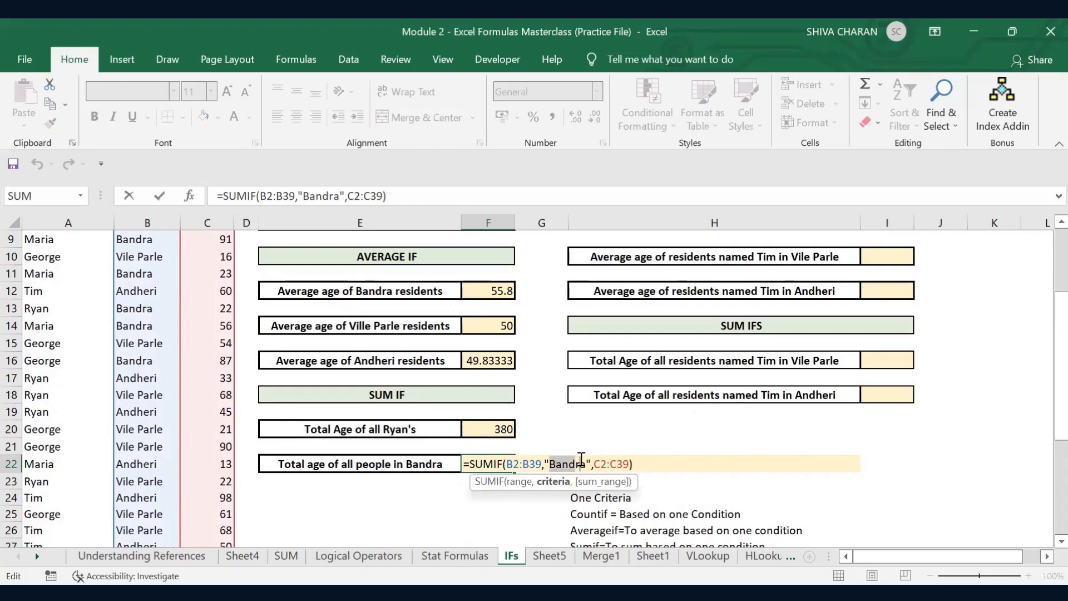
left_click(384, 509)
left_click(482, 463)
left_click(483, 429)
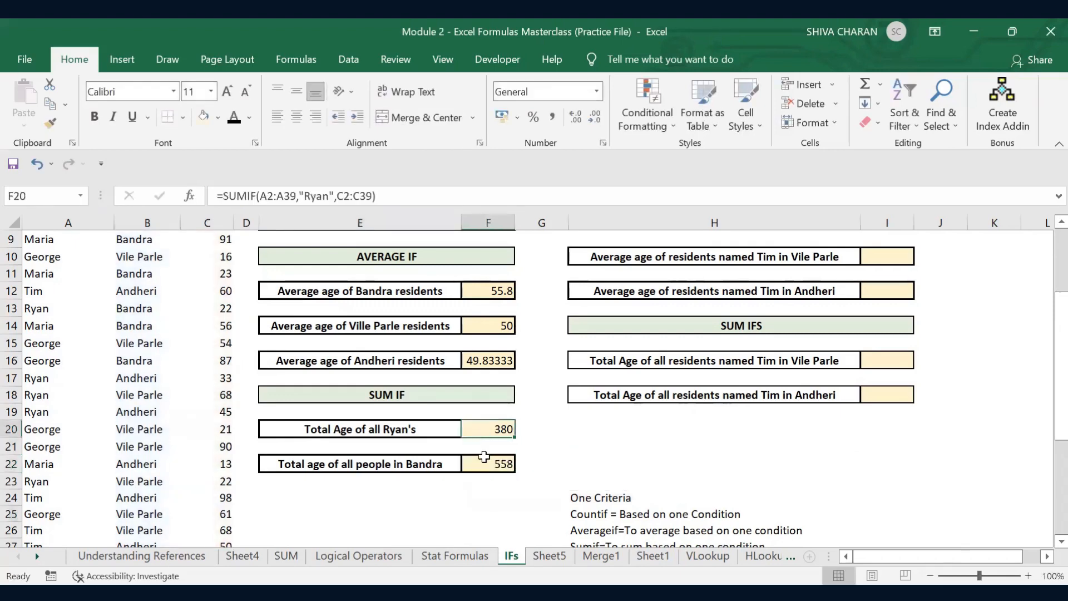
left_click(480, 462)
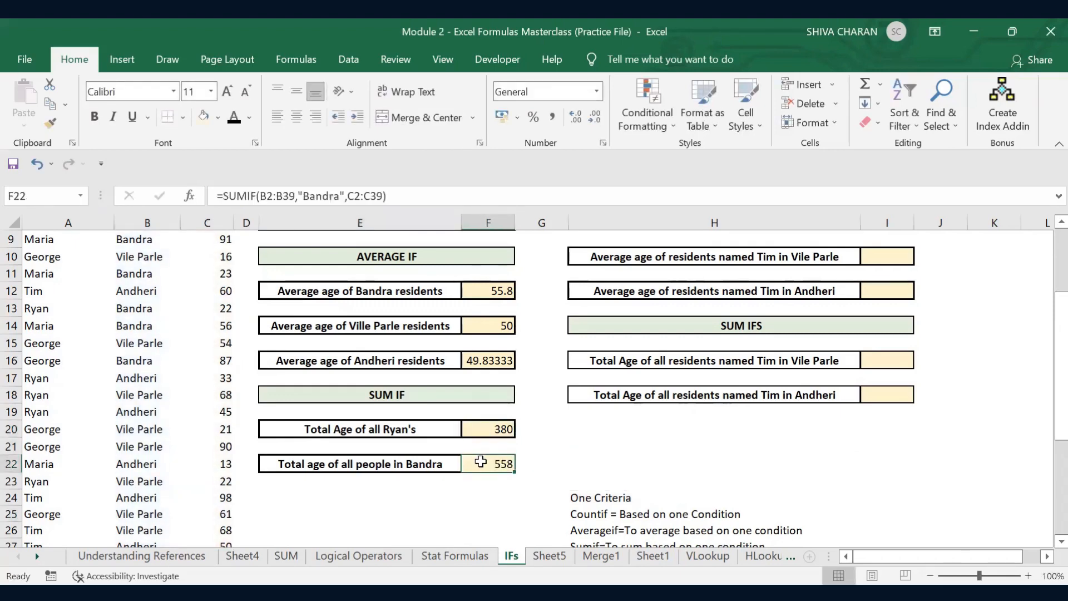
left_click(474, 496)
Review the COUNTIFS, AVERAGEIFS and SUMIFS question blocks, and the name and location columns relevant to the first COUNTIFS question in H4.
scroll(918, 441, "up", 3)
left_click(954, 399)
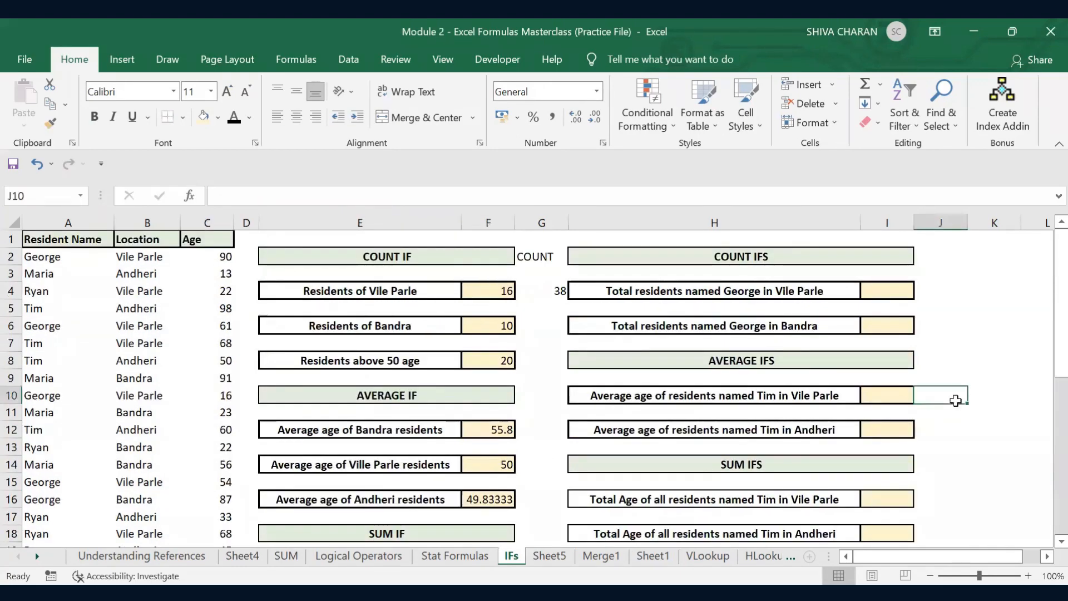
left_click(891, 293)
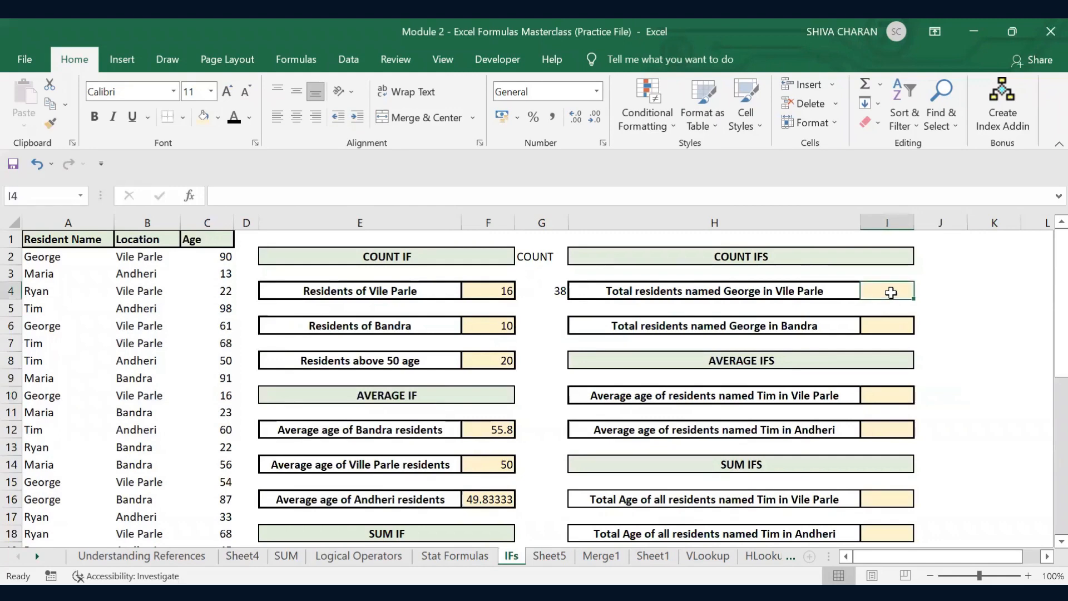
left_click(777, 262)
left_click(791, 361)
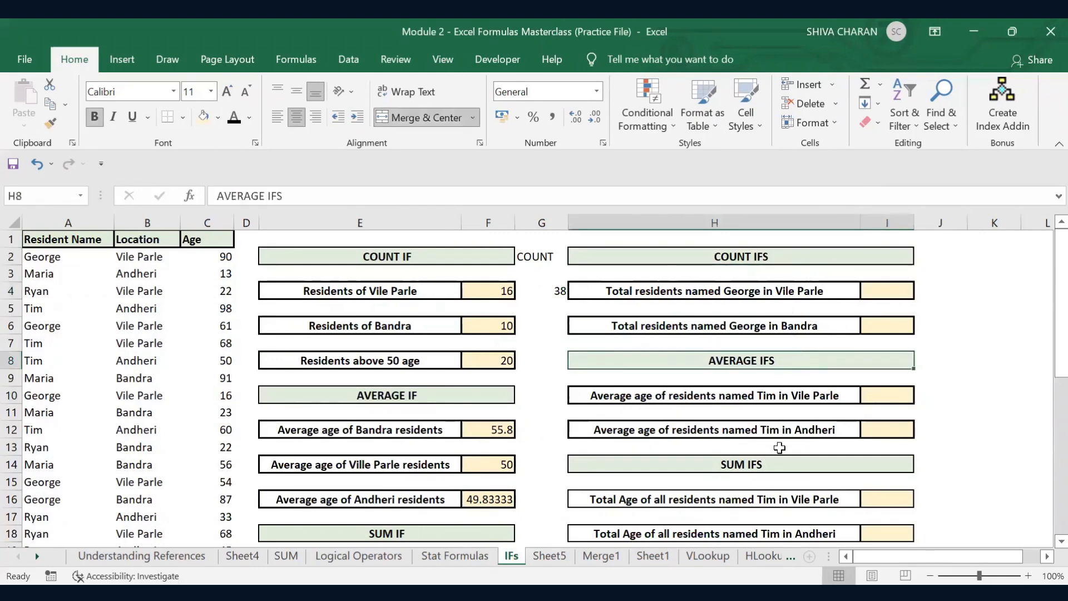
left_click(761, 476)
left_click(760, 465)
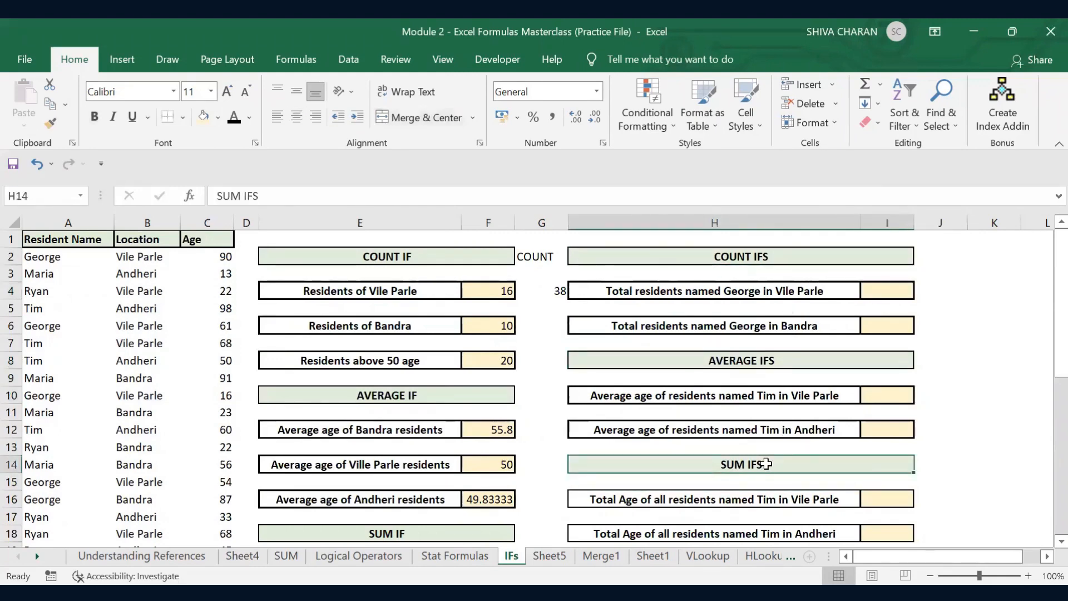
left_click(874, 294)
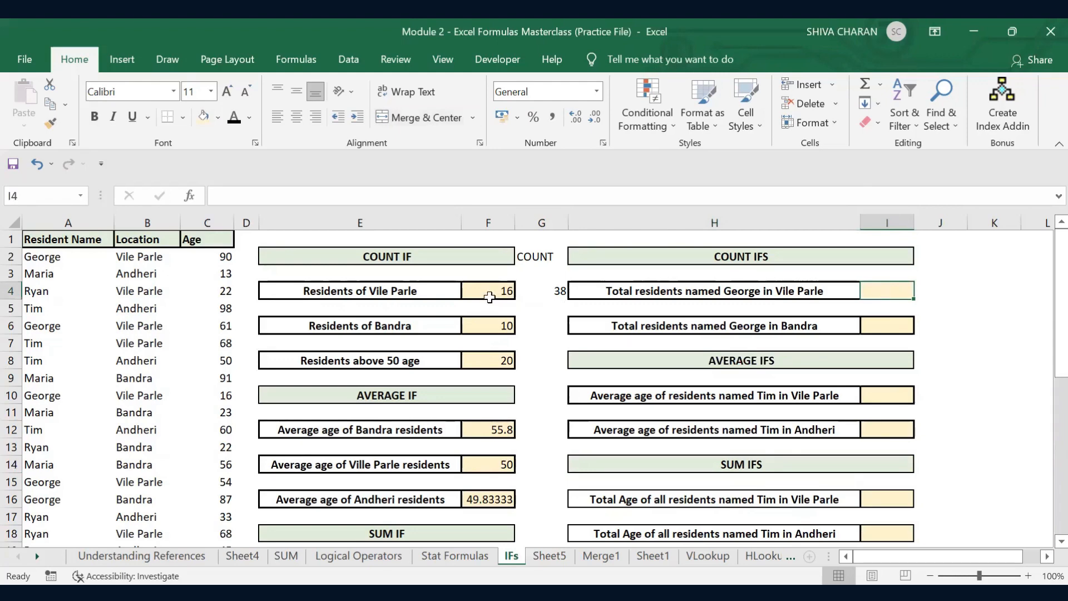
left_click_drag(493, 290, 493, 537)
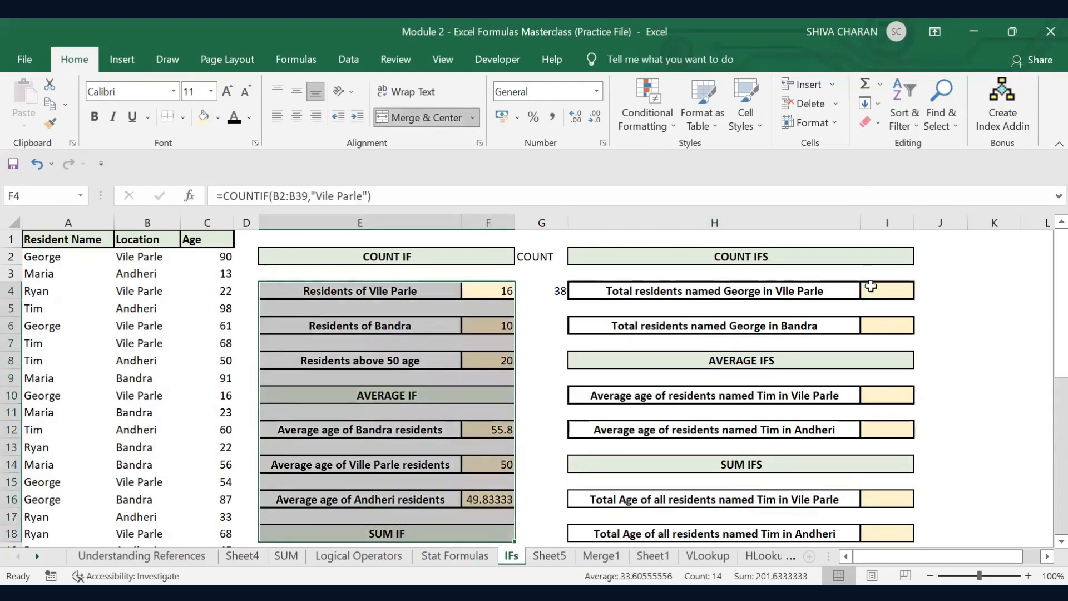
left_click(871, 289)
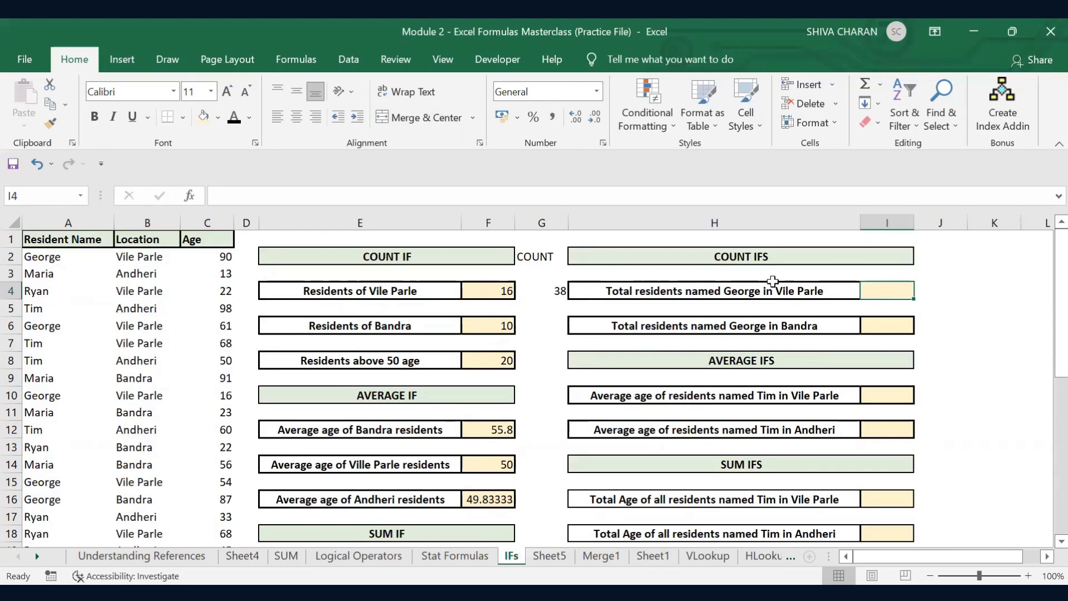
left_click(764, 295)
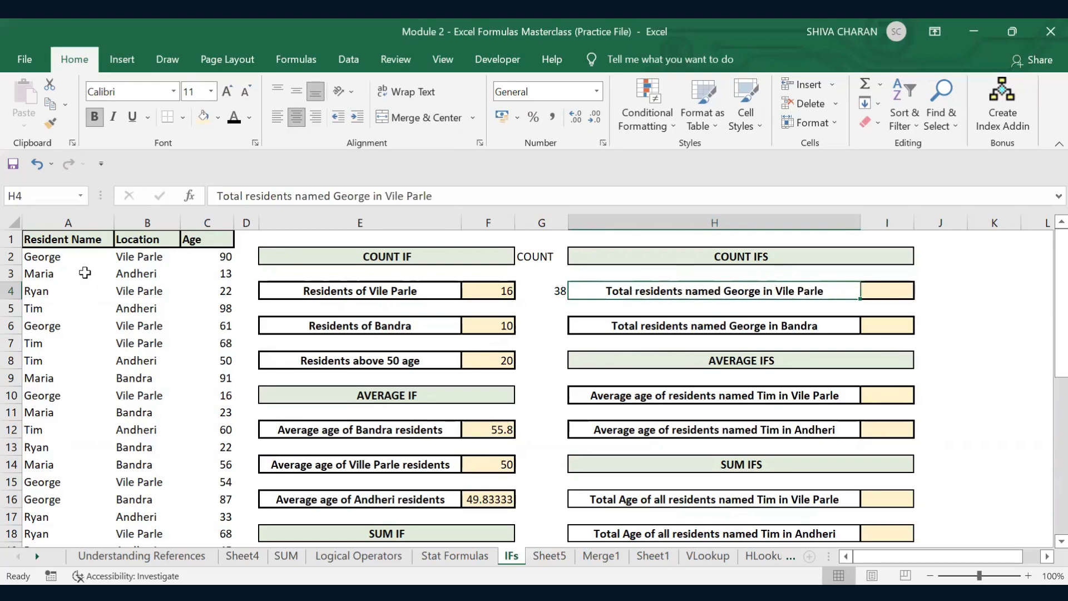
left_click_drag(68, 253, 74, 365)
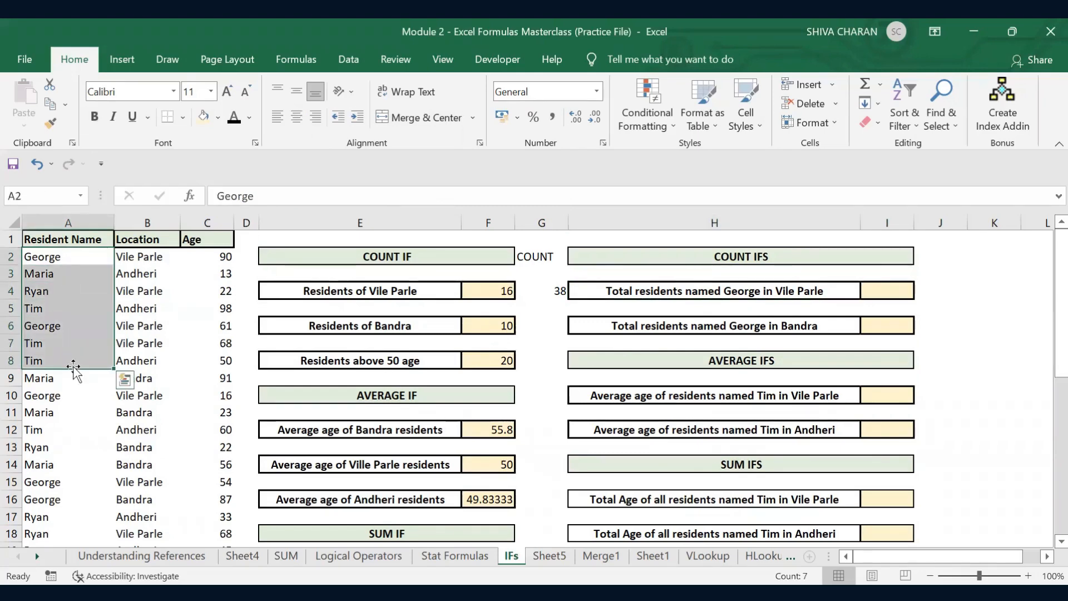
left_click(71, 258)
left_click(162, 262)
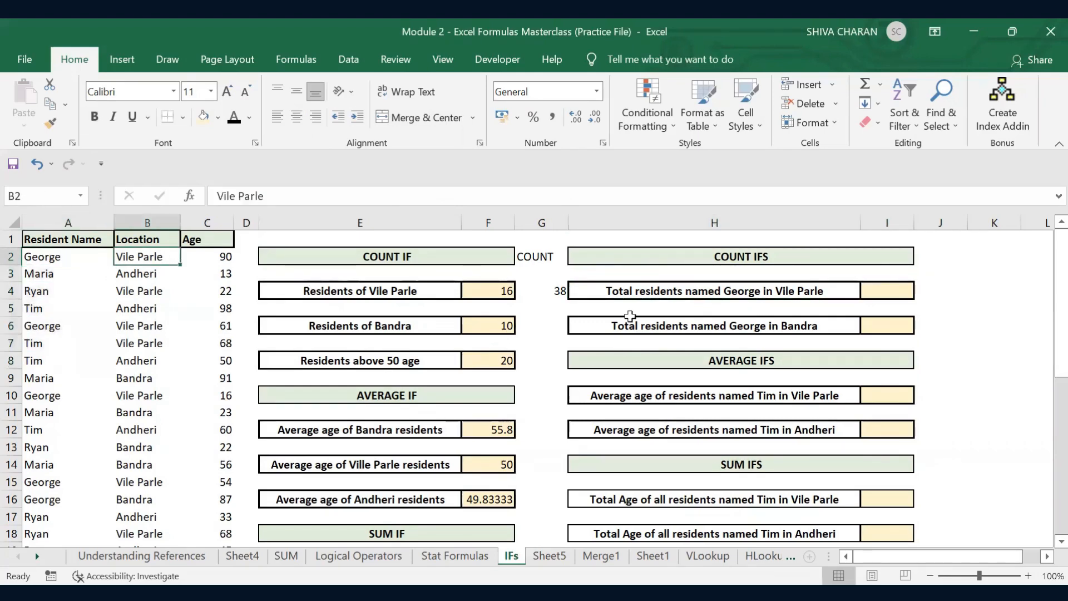
Start a COUNTIFS formula in I4 for the first two-condition question, using the Resident Name cells A2:A39 as the first criteria range.
left_click(890, 293)
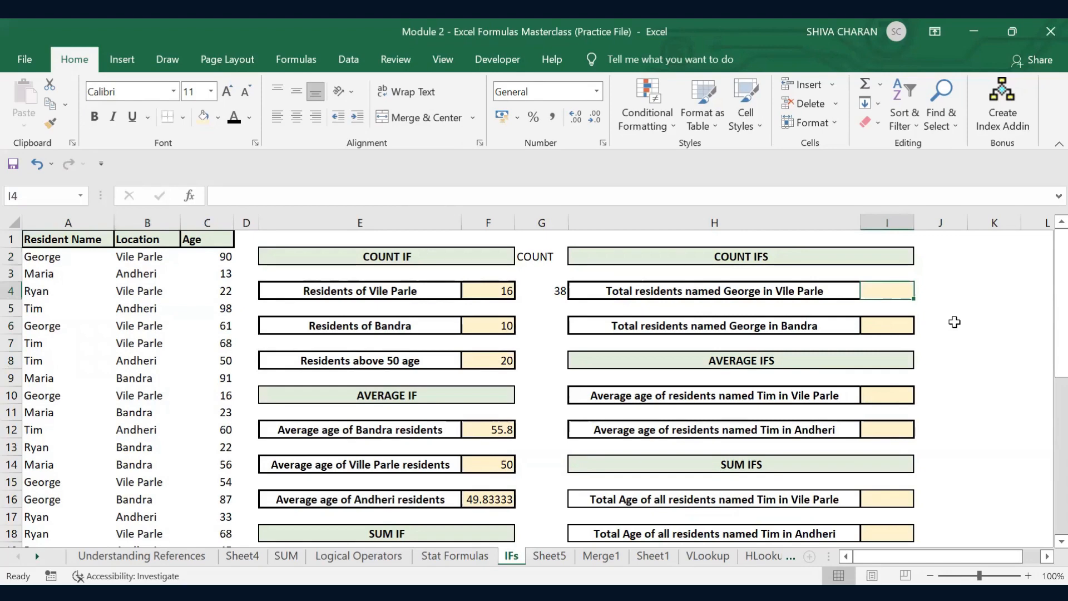
type("=COUNT")
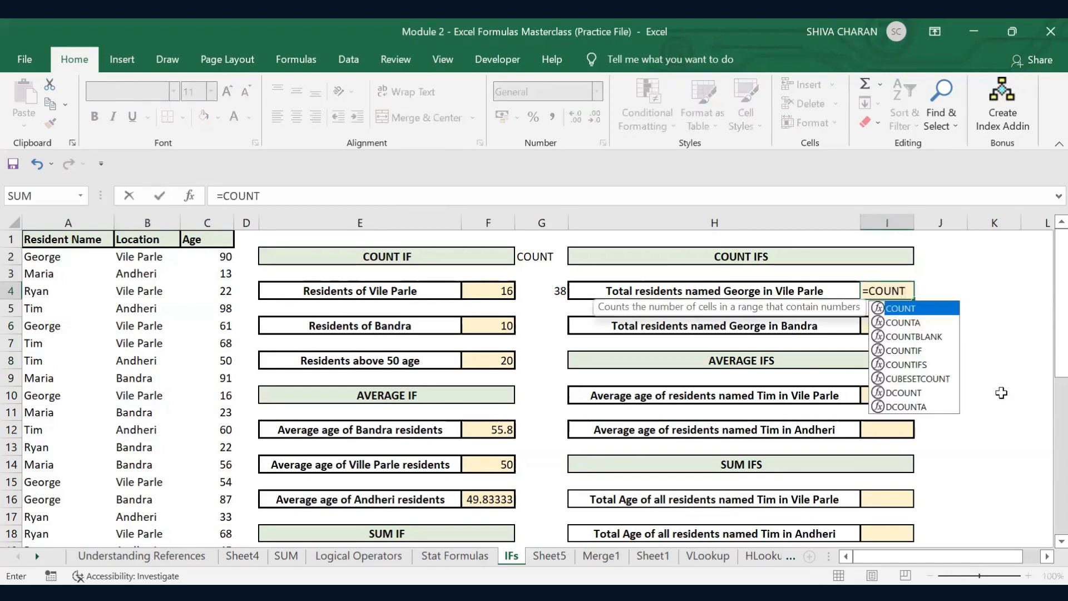
type("IFS(")
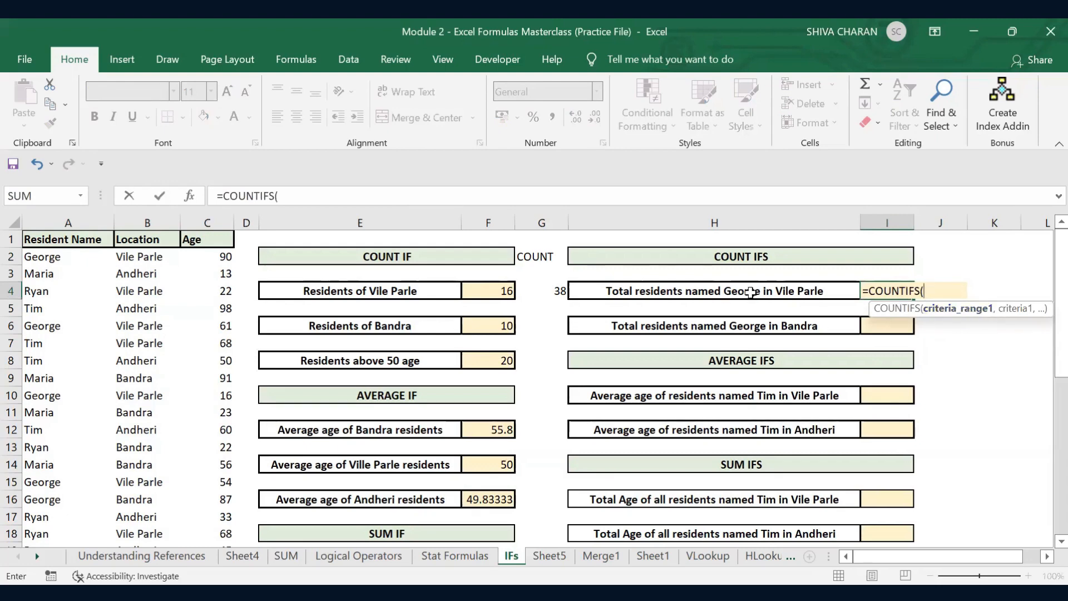
left_click(89, 258)
key("ctrl+shift+Down")
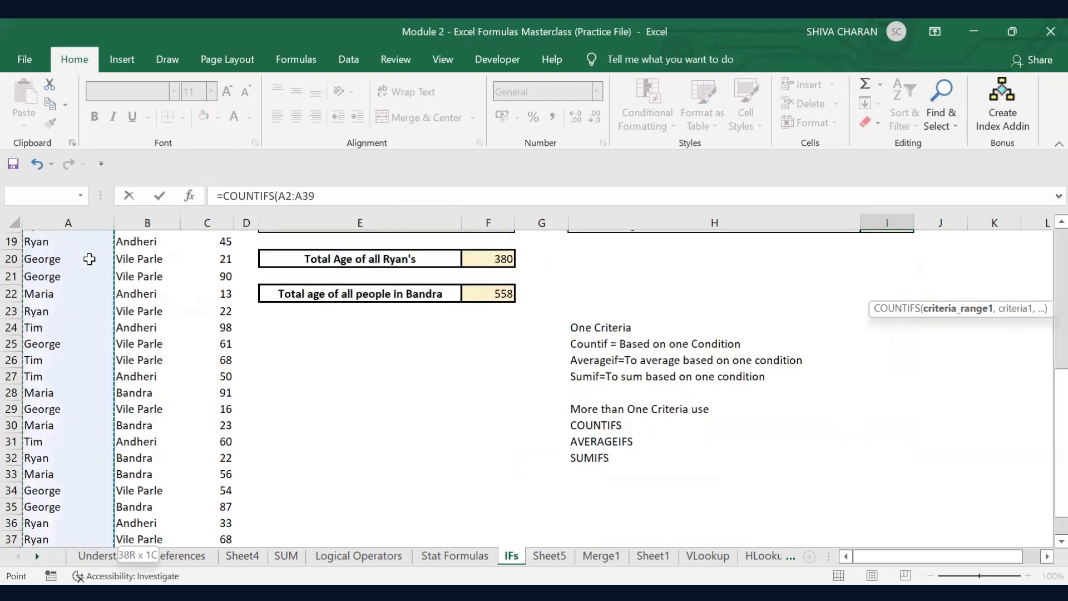
scroll(89, 259, "up", 7)
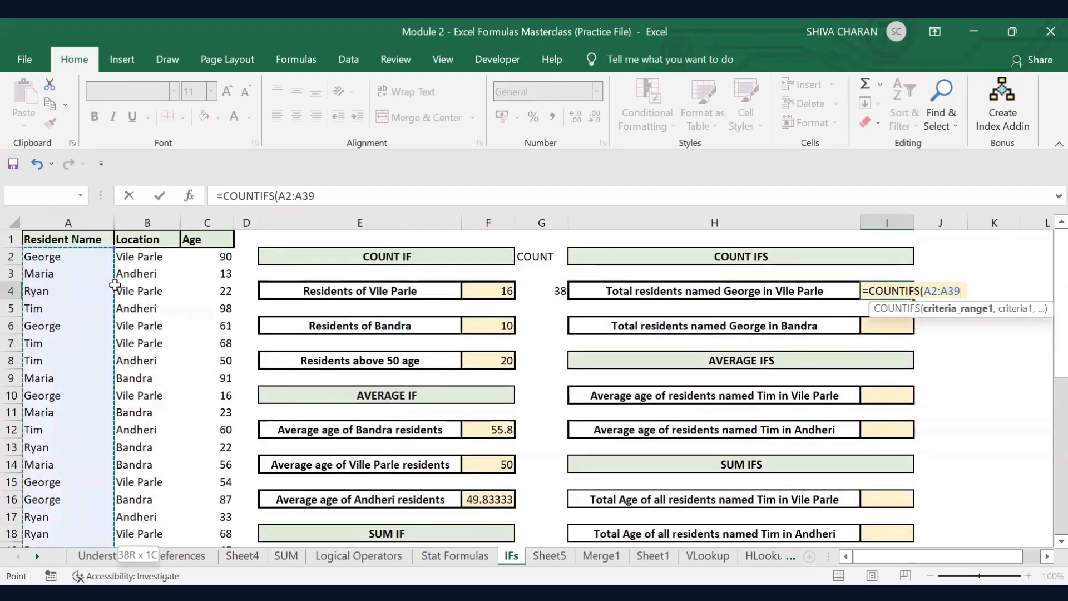
Add the first name from the H4 label as the quoted first criterion and the Location cells B2:B39 as the second criteria range.
type(",")
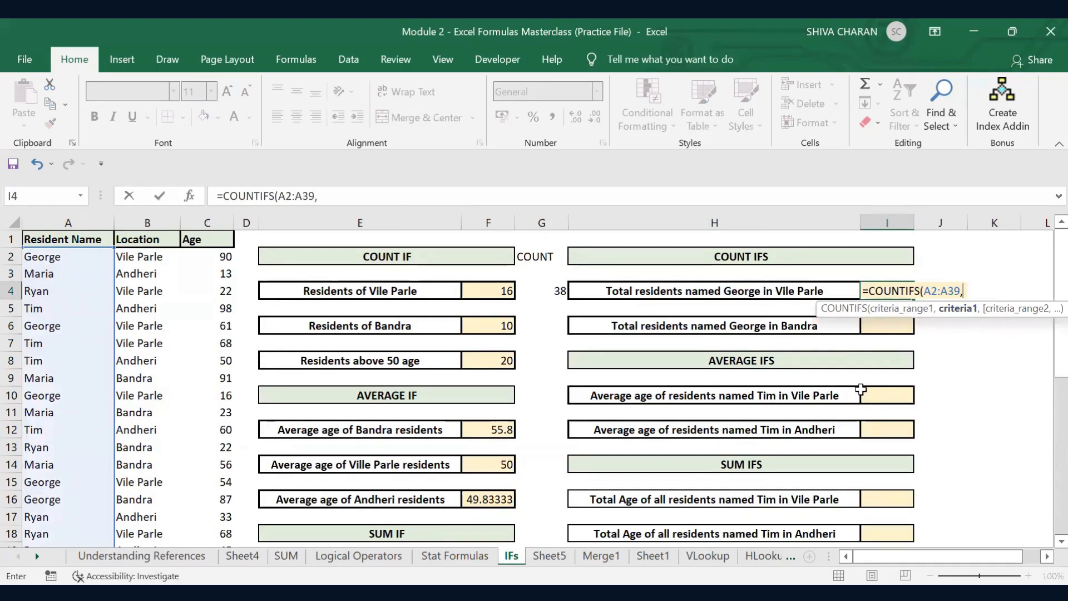
type("\"")
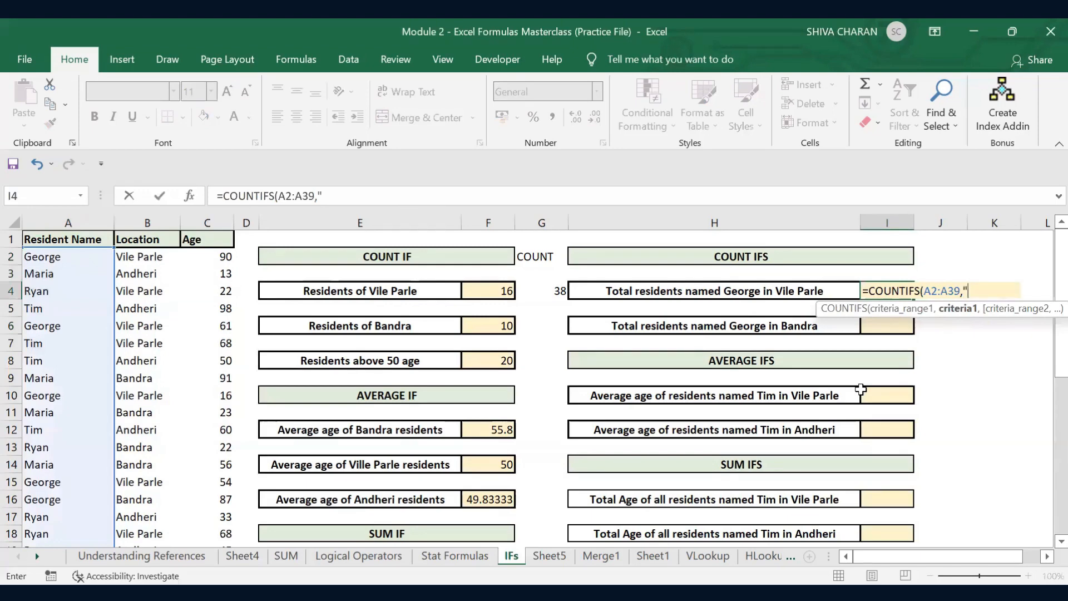
type("George\",")
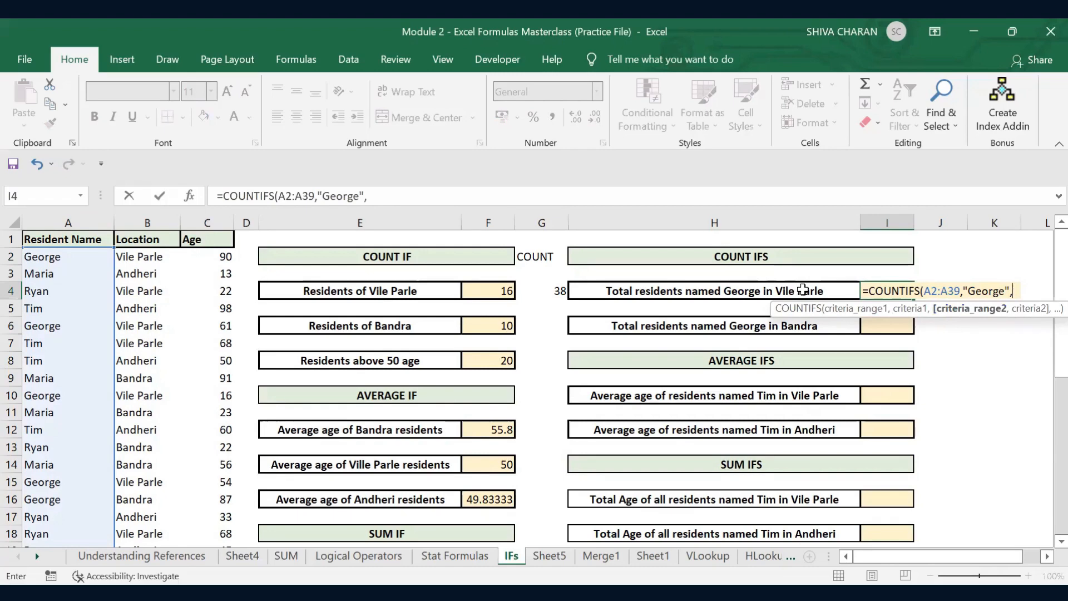
left_click(163, 255)
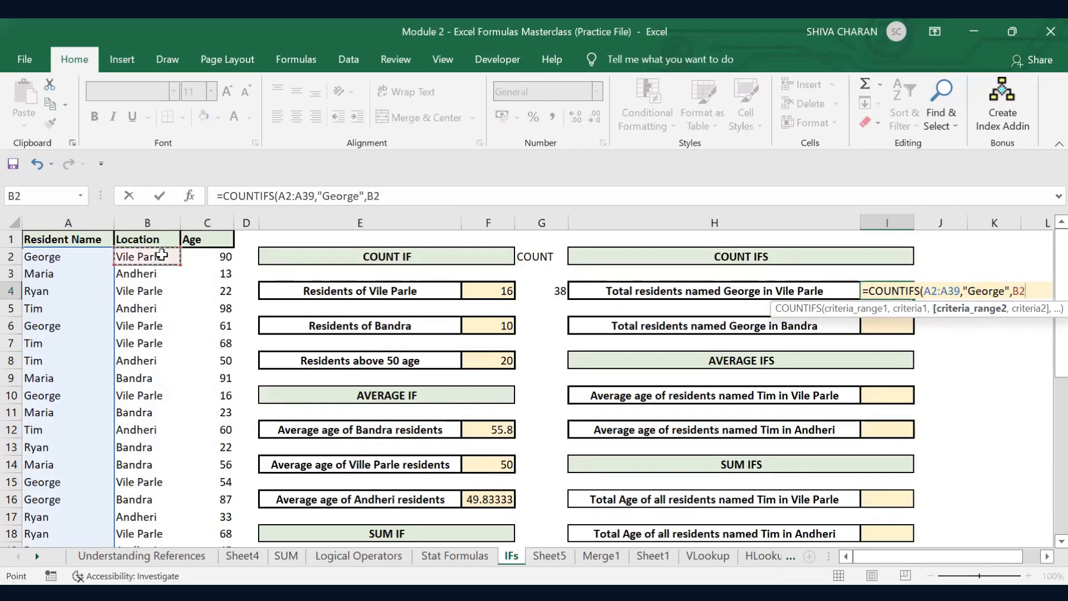
key("ctrl+shift+Down")
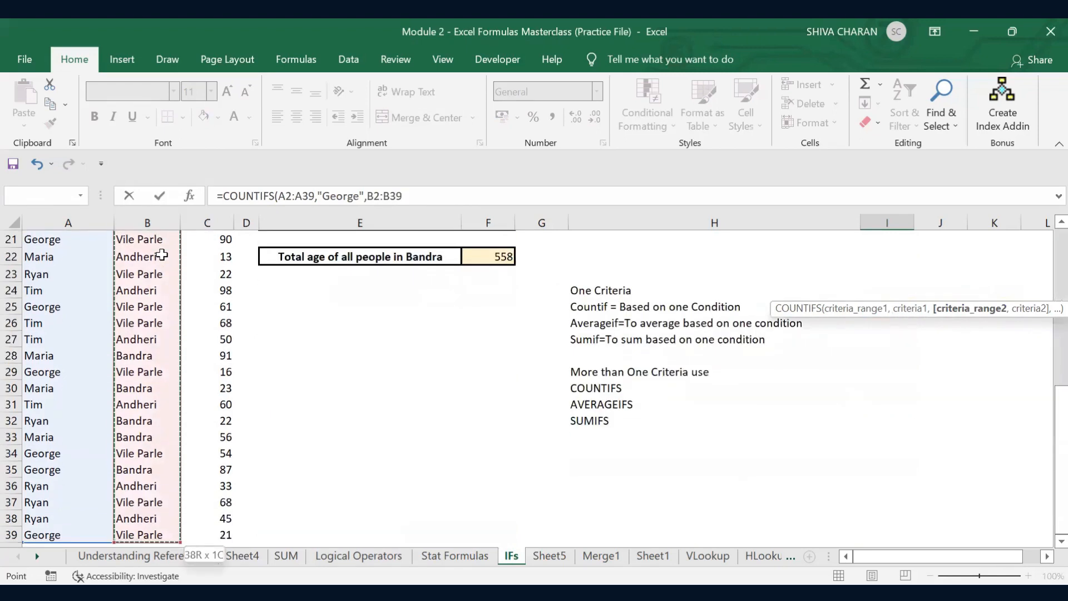
Complete the COUNTIFS formula in I4 with "Vile Parle" as the quoted second criterion.
scroll(167, 256, "up", 7)
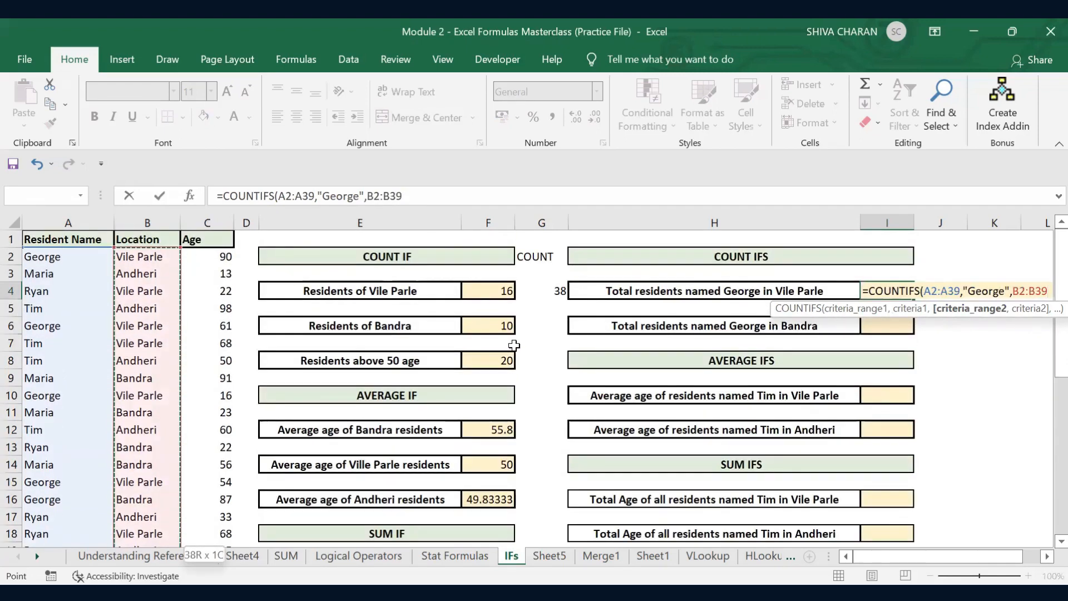
type(",")
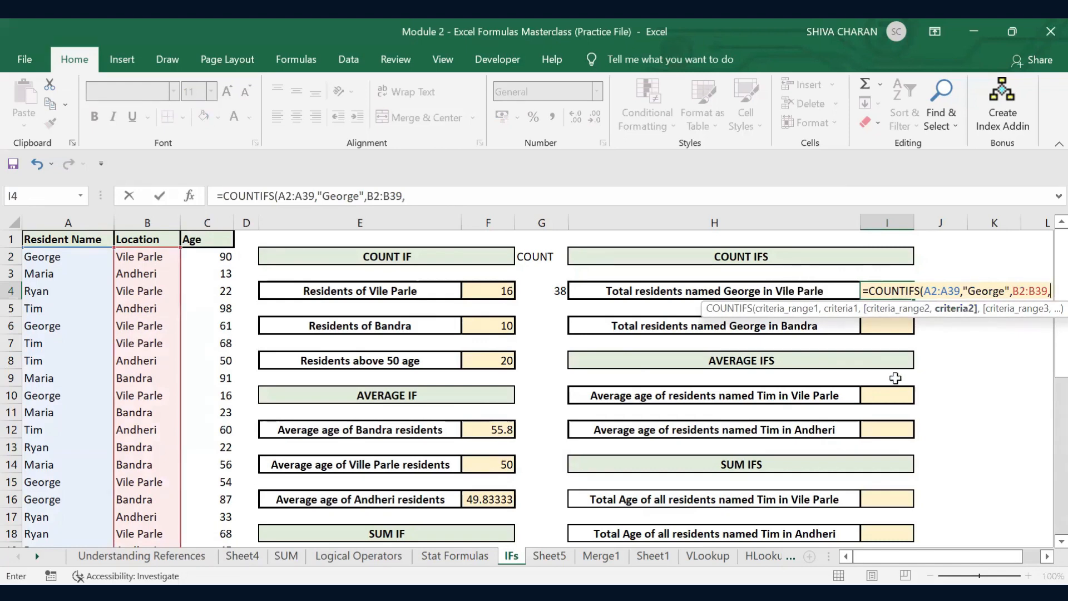
type("\"")
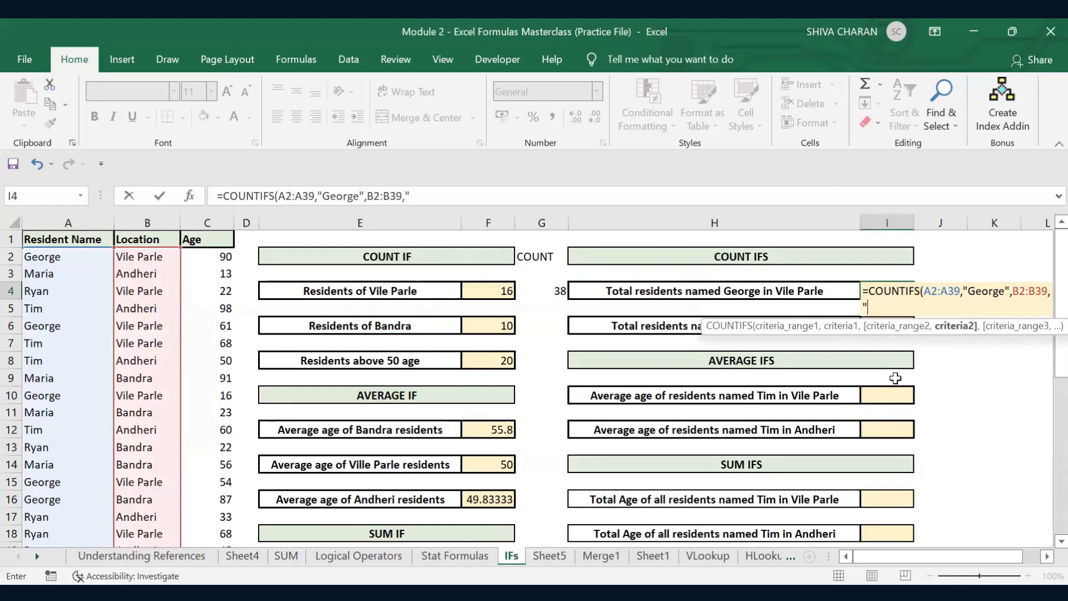
type("Vile Parle")
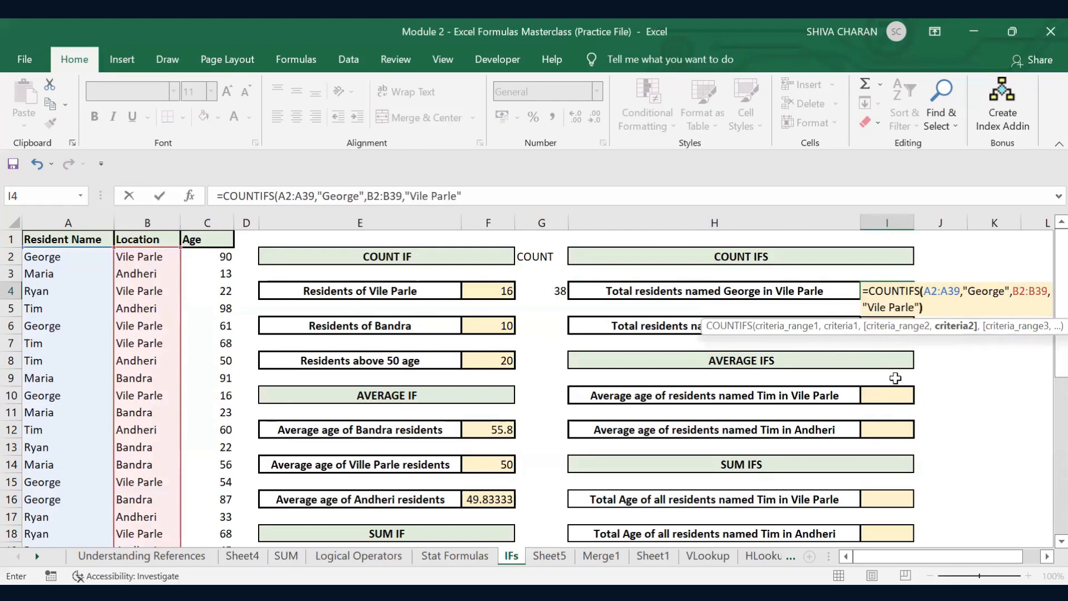
key("Return")
Examine the COUNTIFS formula in I4 and compare the two COUNTIFS question labels in H4 and H6.
left_click(877, 324)
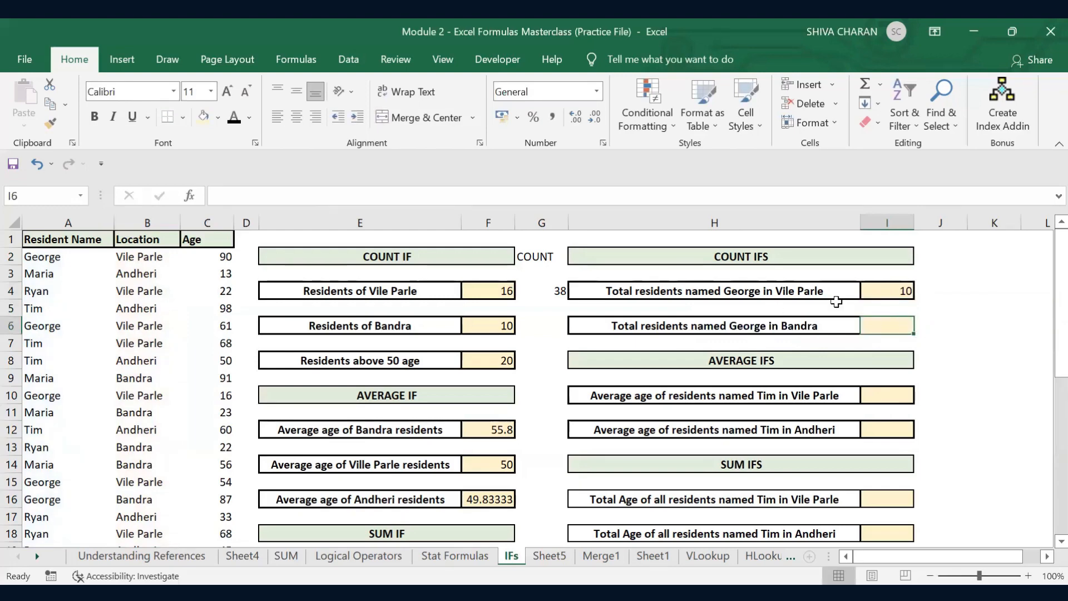
left_click(891, 292)
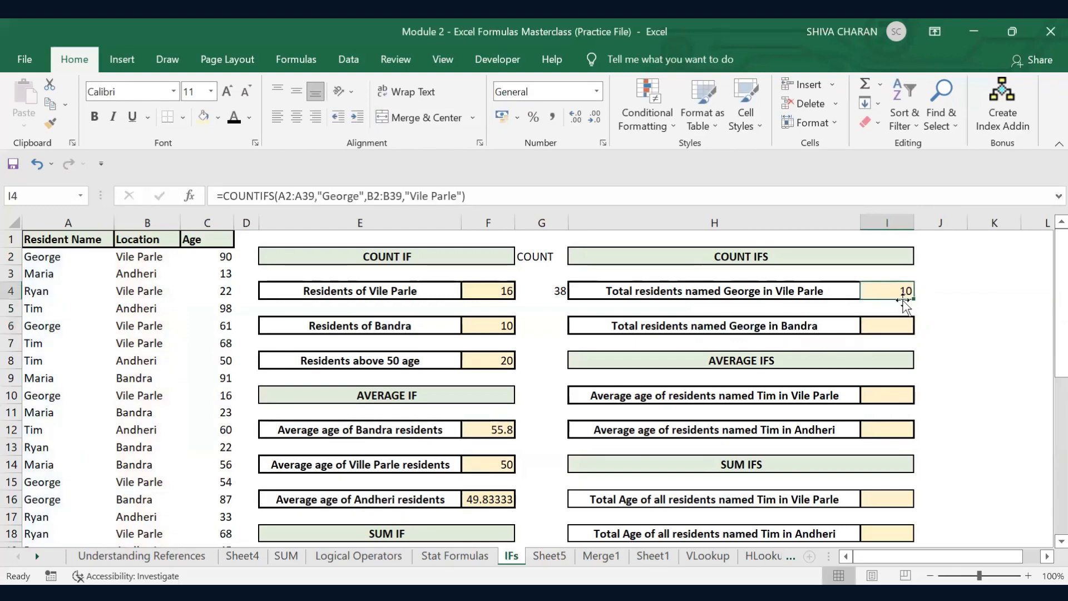
left_click(883, 321)
left_click(880, 293)
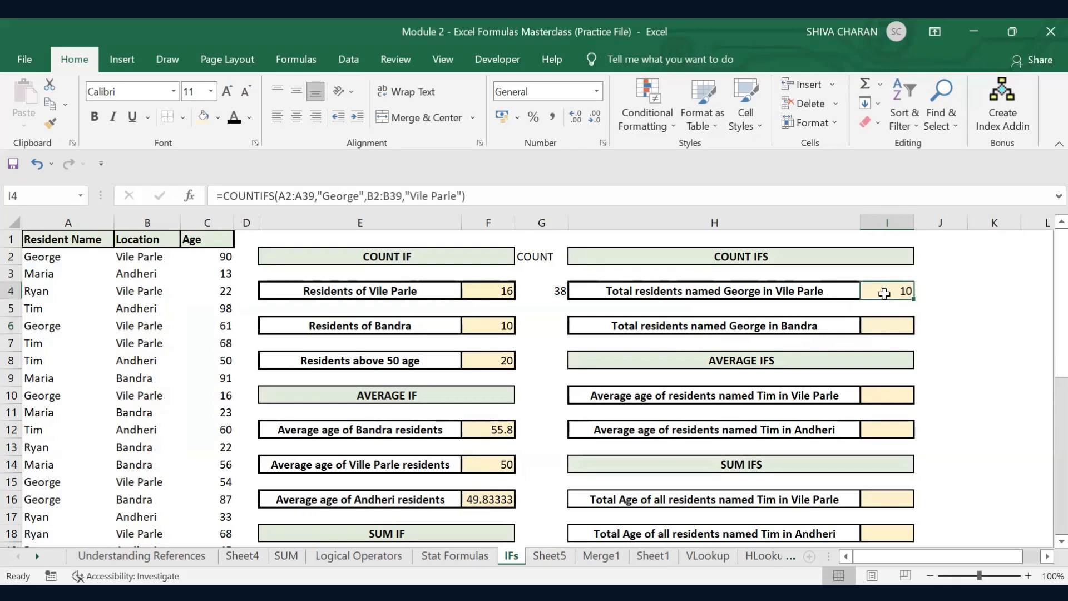
left_click(889, 323)
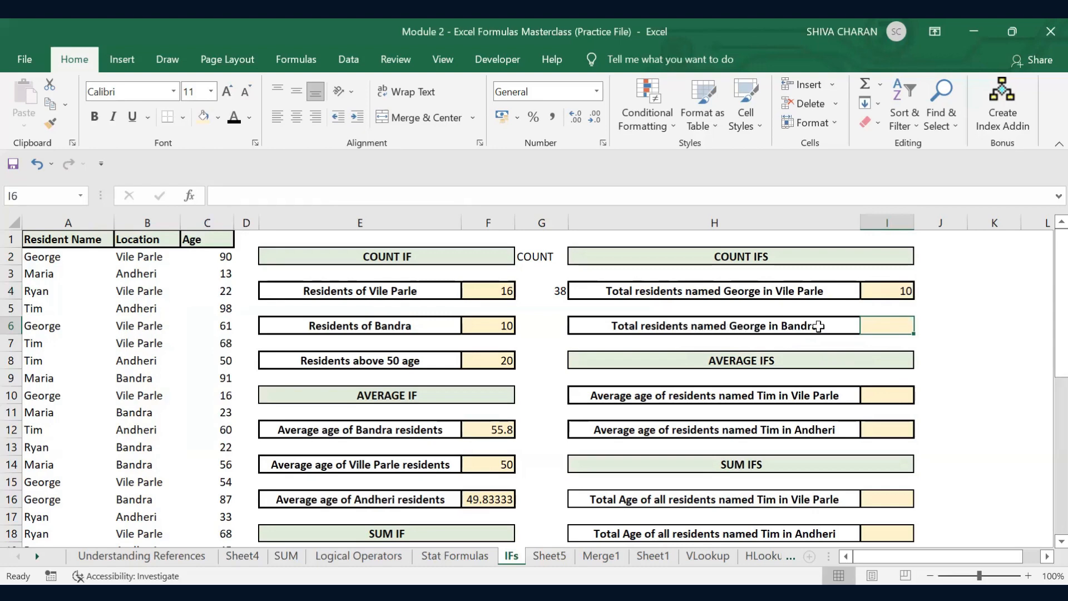
left_click(805, 292)
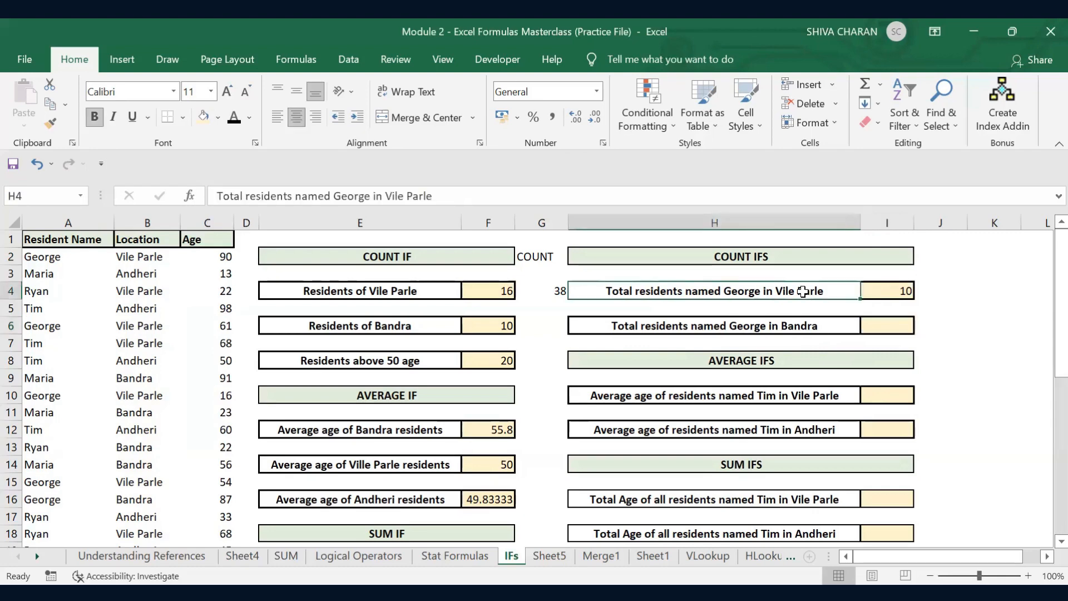
left_click(808, 324)
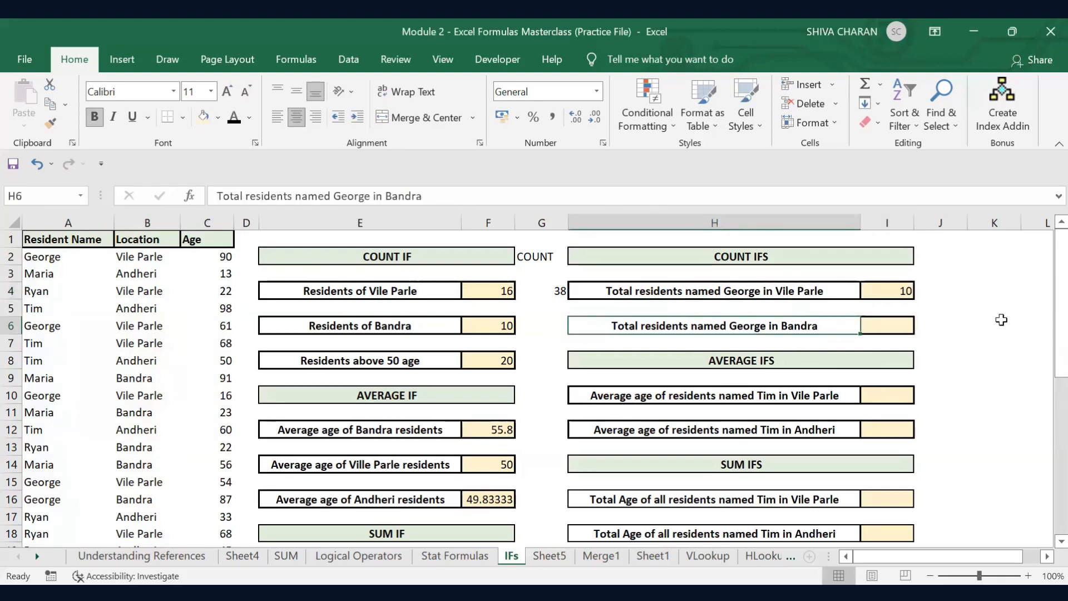
Copy the COUNTIFS formula from I4 into I6 for the second two-condition question.
left_click(874, 287)
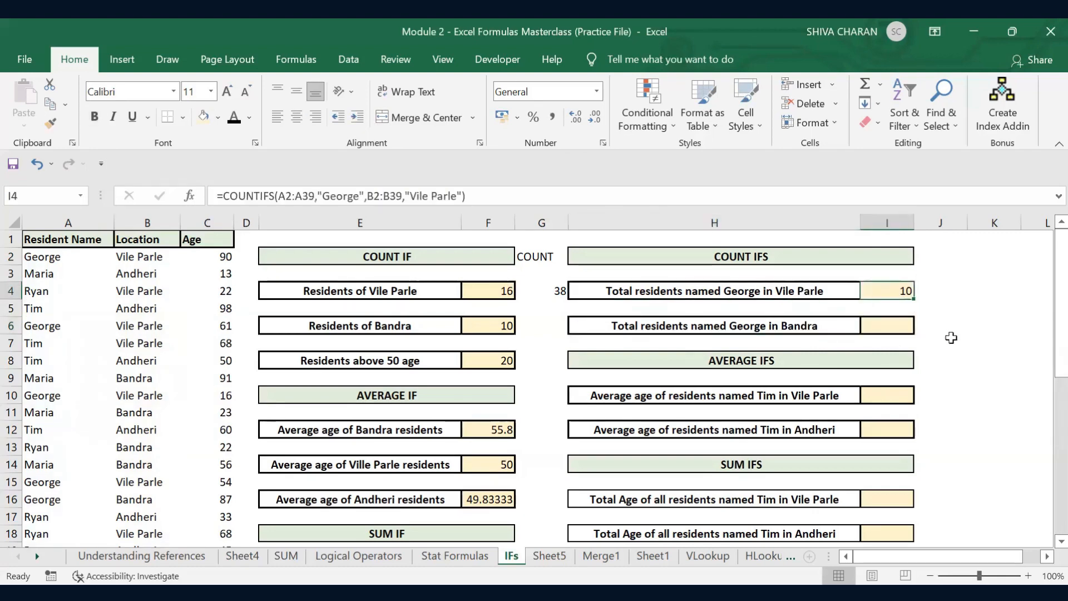
key("ctrl+c")
left_click(886, 322)
key("ctrl+v")
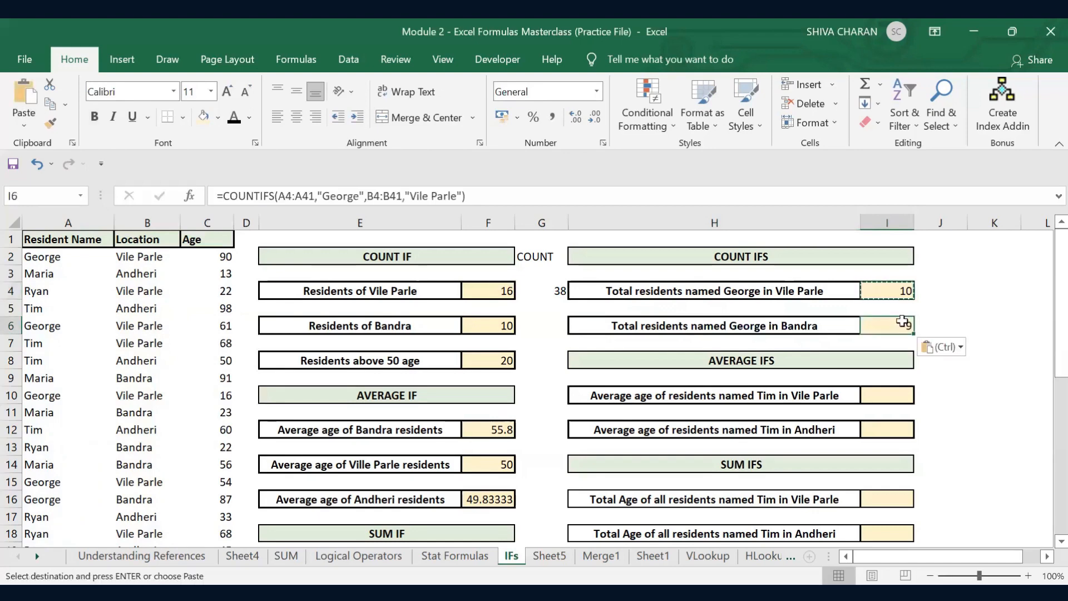
Replace the location criterion in the I6 COUNTIFS formula with "Bandra" and check the formula against the H6 label.
double_click(885, 322)
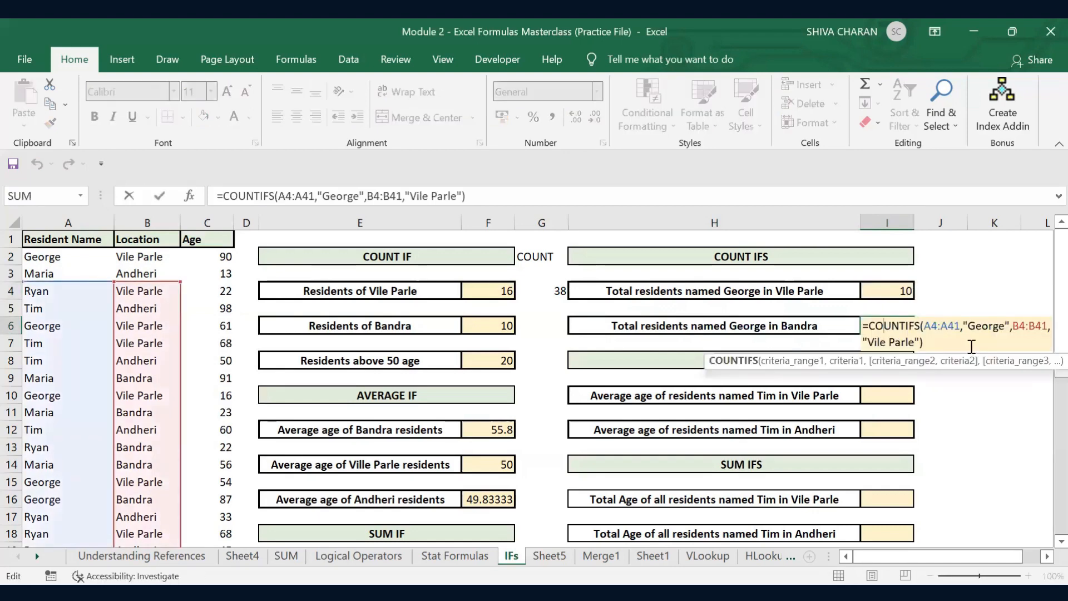
left_click_drag(915, 341, 870, 342)
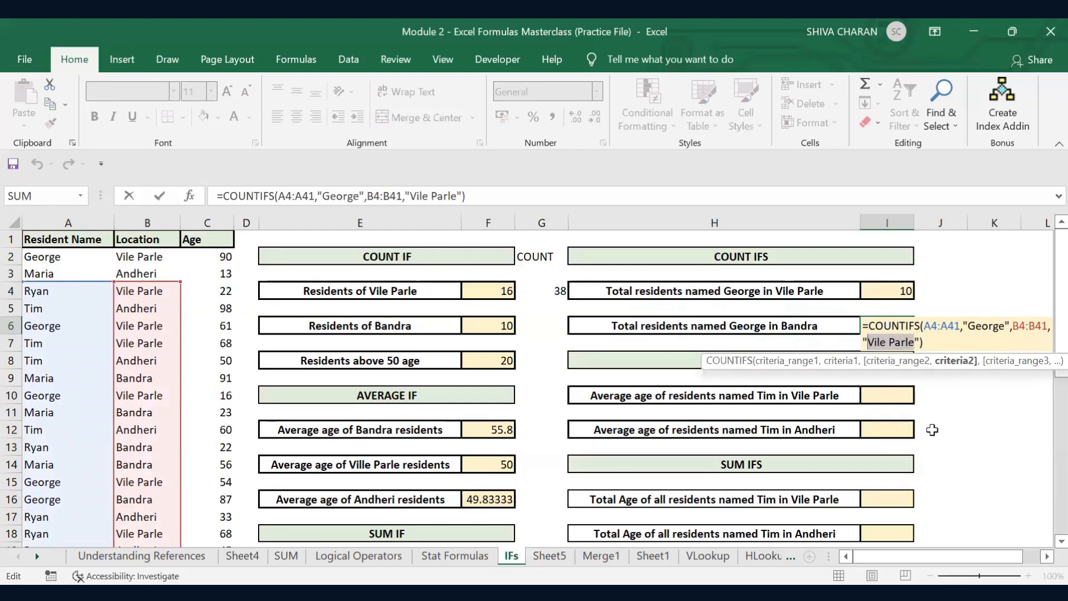
type("Bandra")
key("Return")
left_click(884, 324)
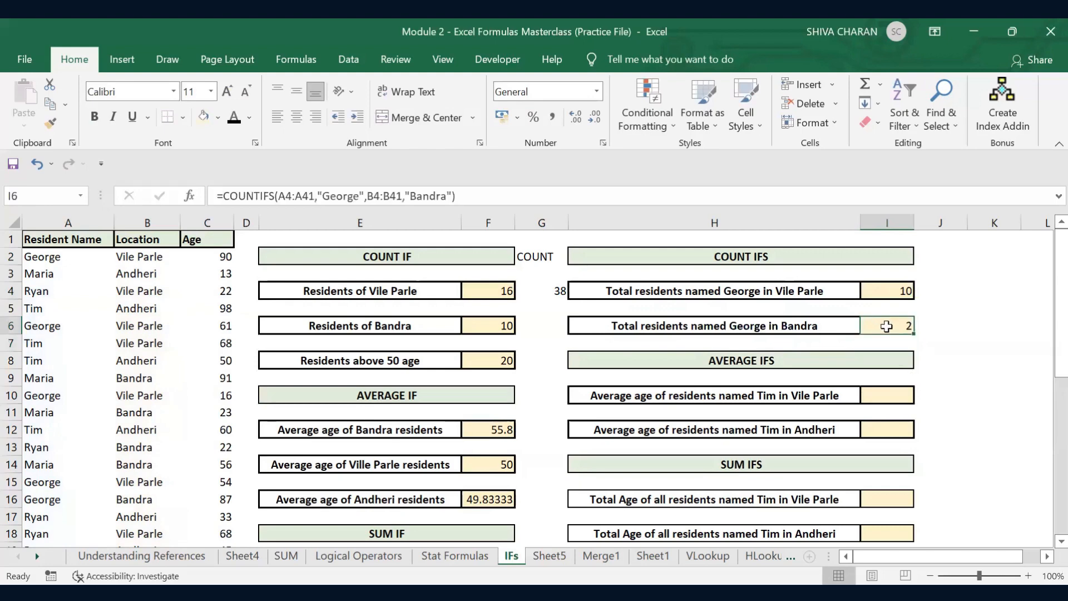
left_click(780, 327)
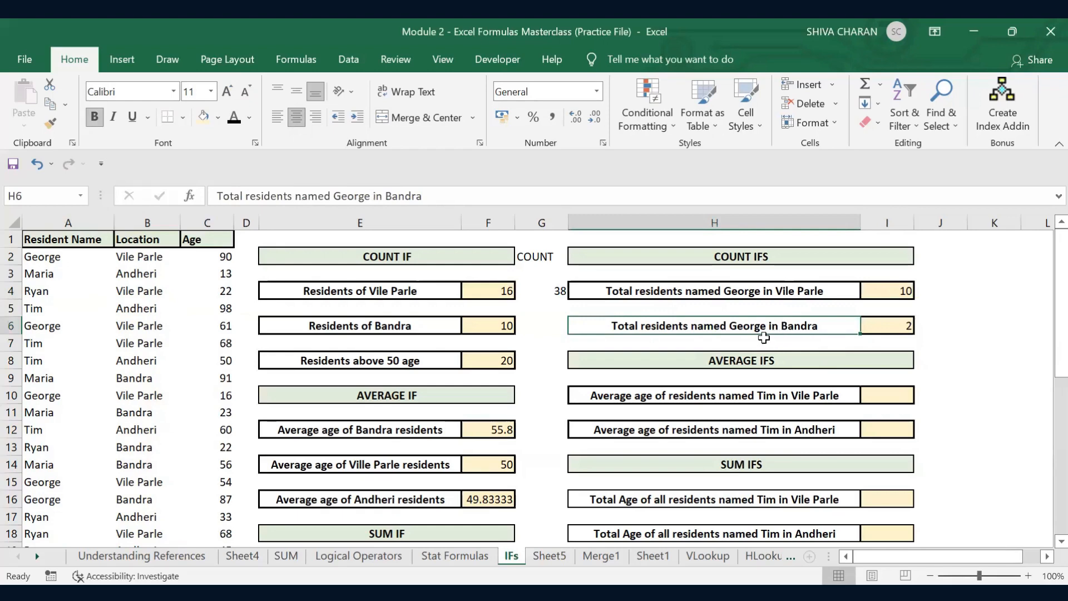
double_click(894, 327)
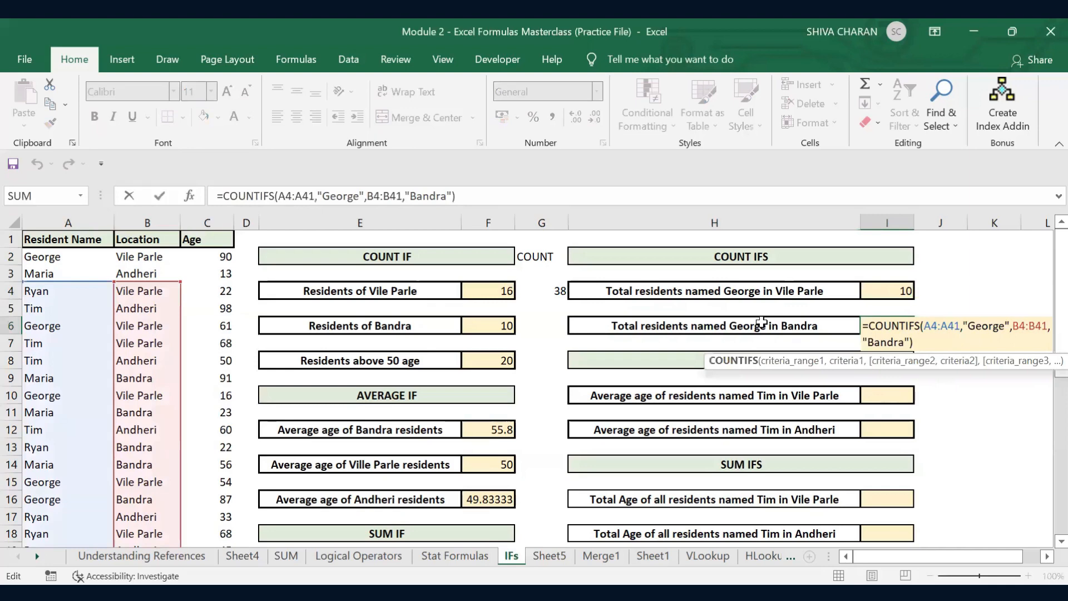
left_click(761, 323)
Start an AVERAGEIFS formula in I10 for the Vile Parle question, using the Age cells C2:C39 as the average range.
left_click(896, 397)
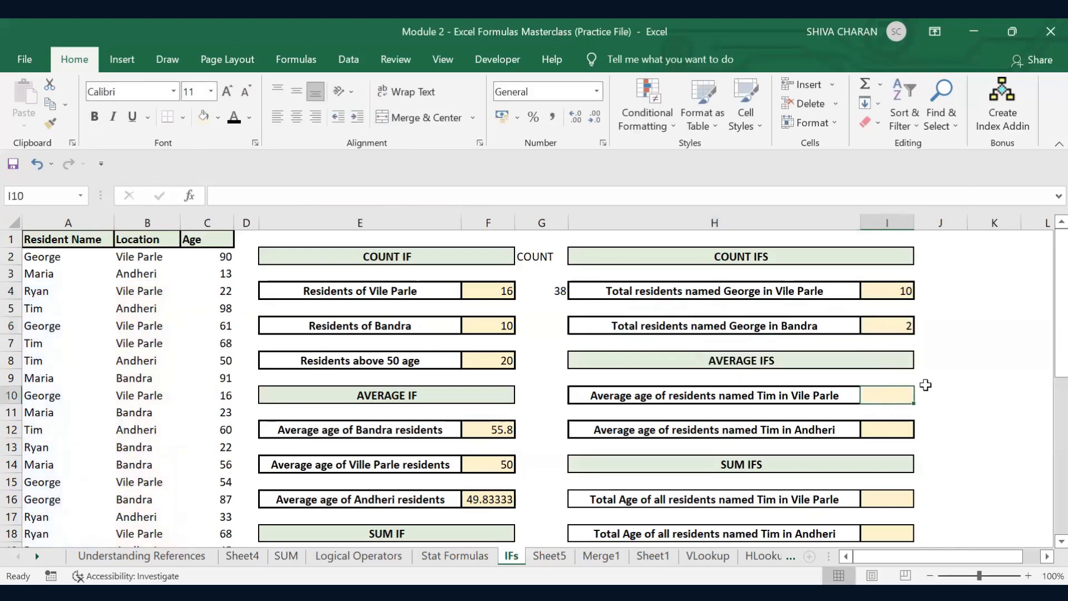
scroll(949, 397, "down", 1)
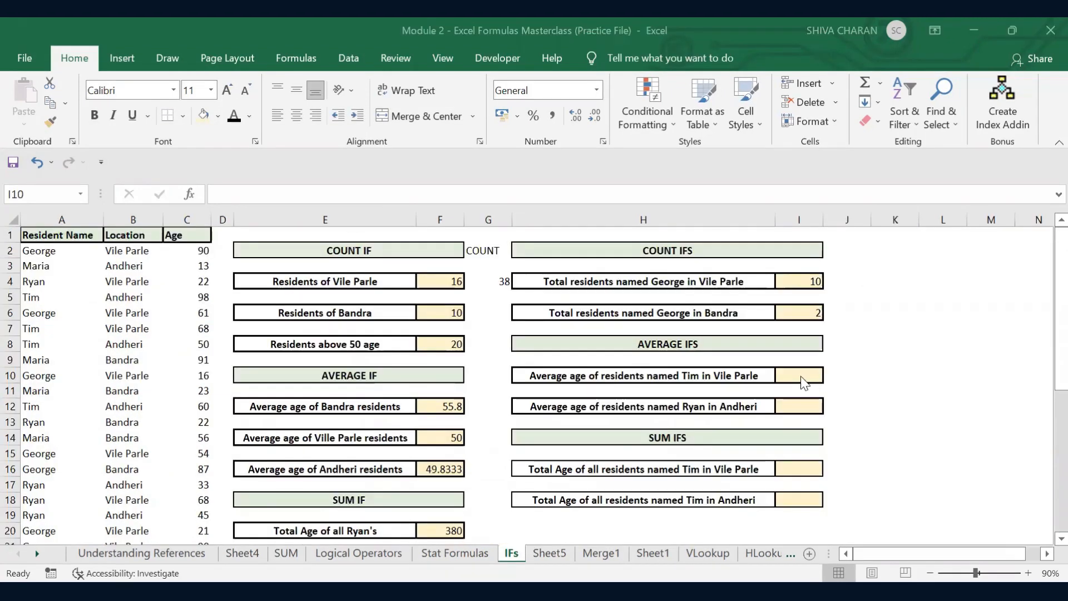
double_click(801, 375)
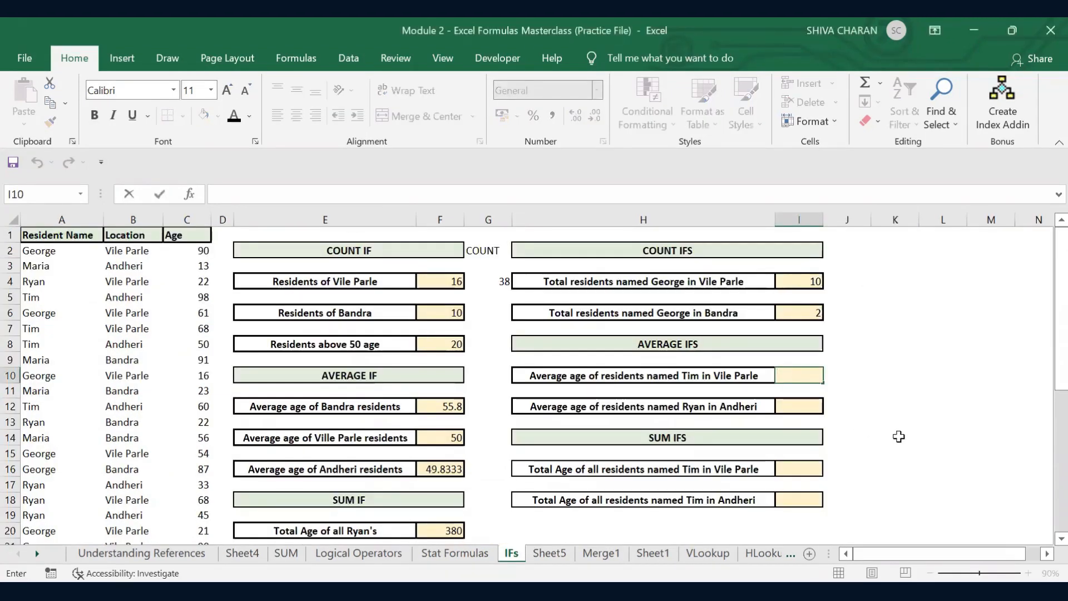
type("=")
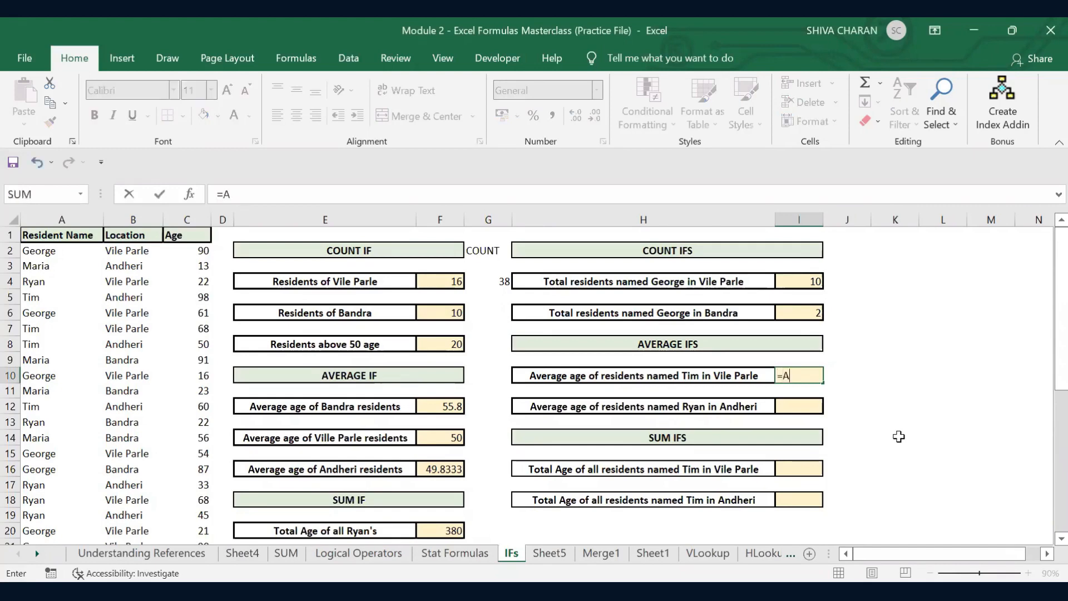
type("AVERAG")
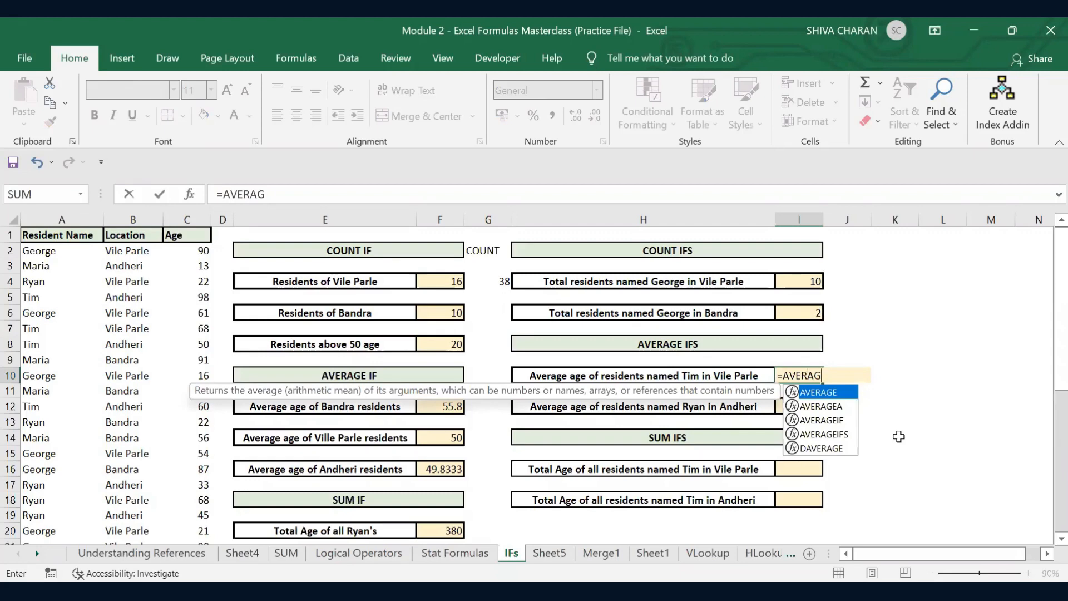
double_click(841, 433)
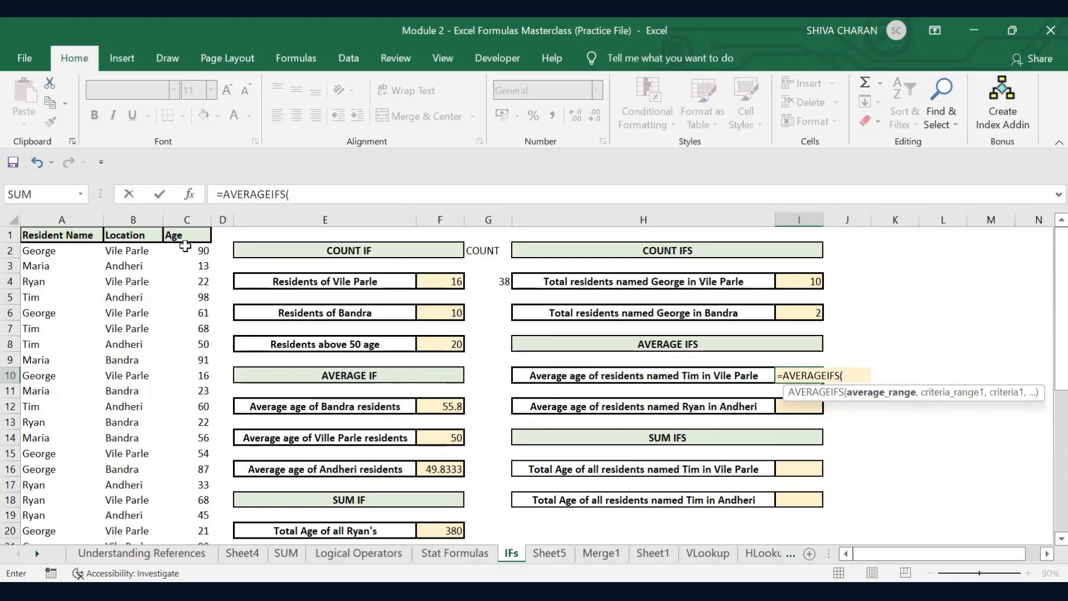
left_click(183, 249)
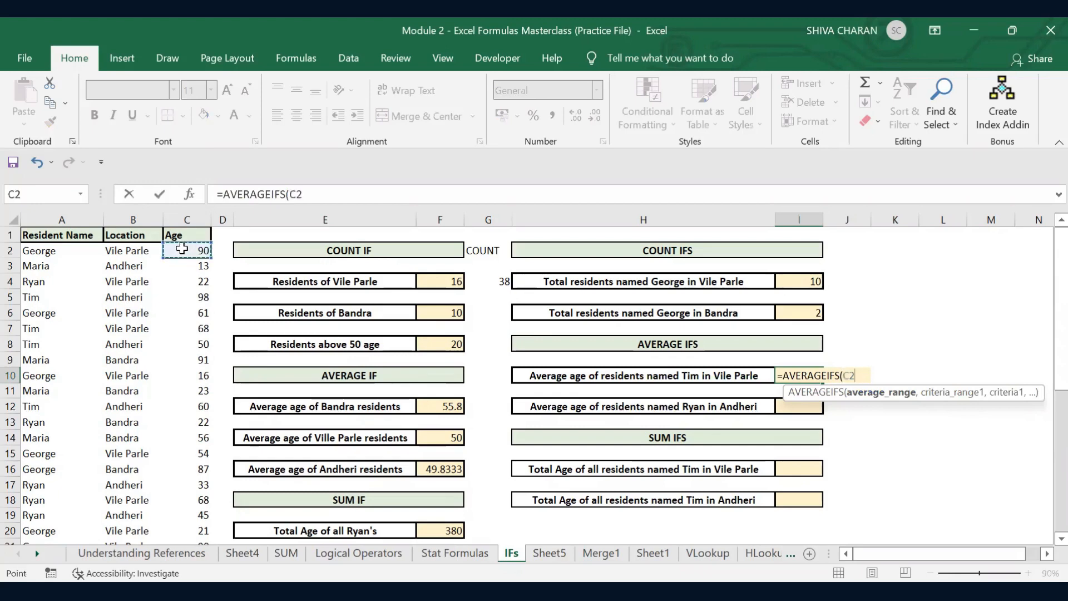
key("ctrl+shift+Down")
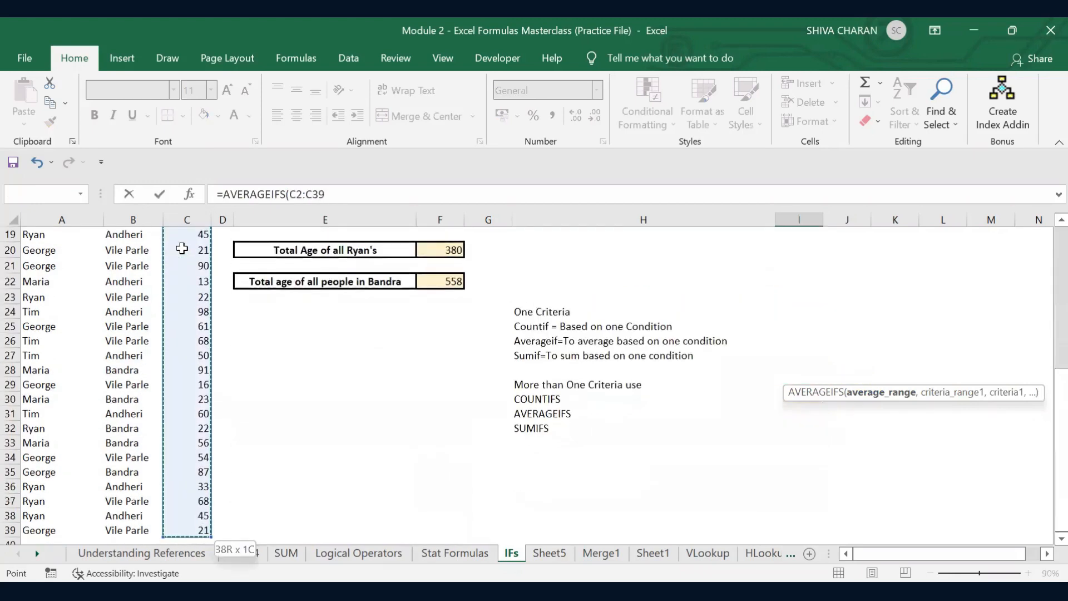
scroll(182, 248, "up", 4)
scroll(182, 248, "up", 3)
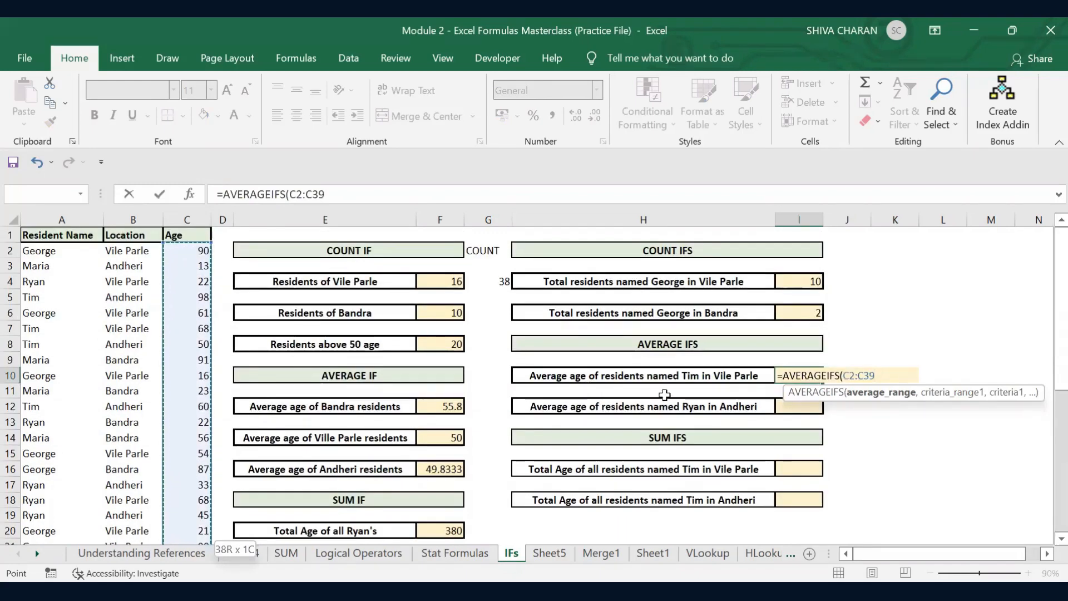
Add the Resident Name cells A2:A39 as the first criteria range and the first name from the H10 label as its quoted criterion.
type(",")
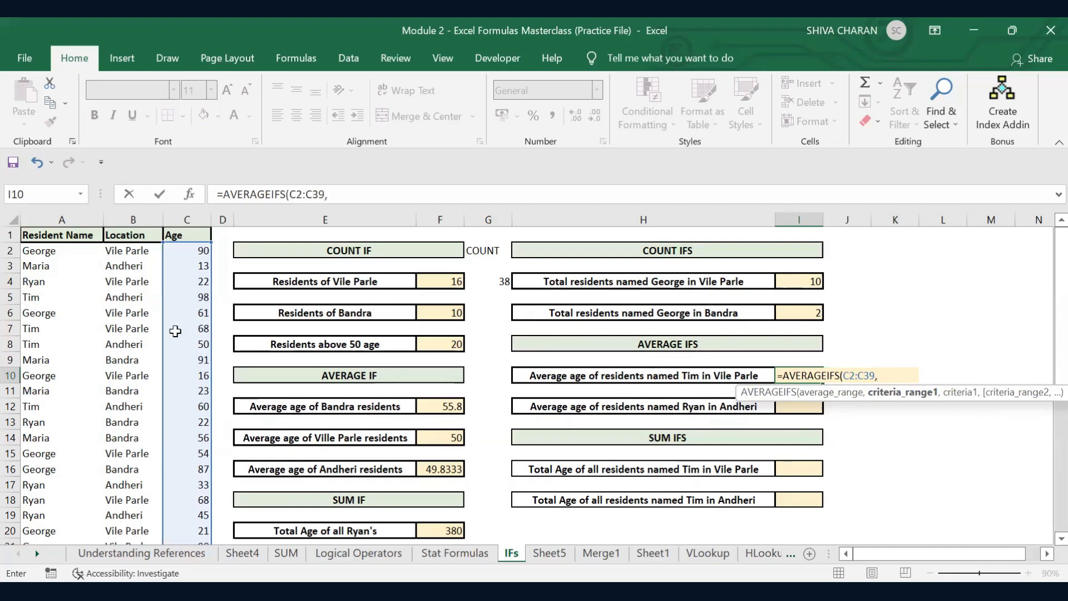
left_click(72, 252)
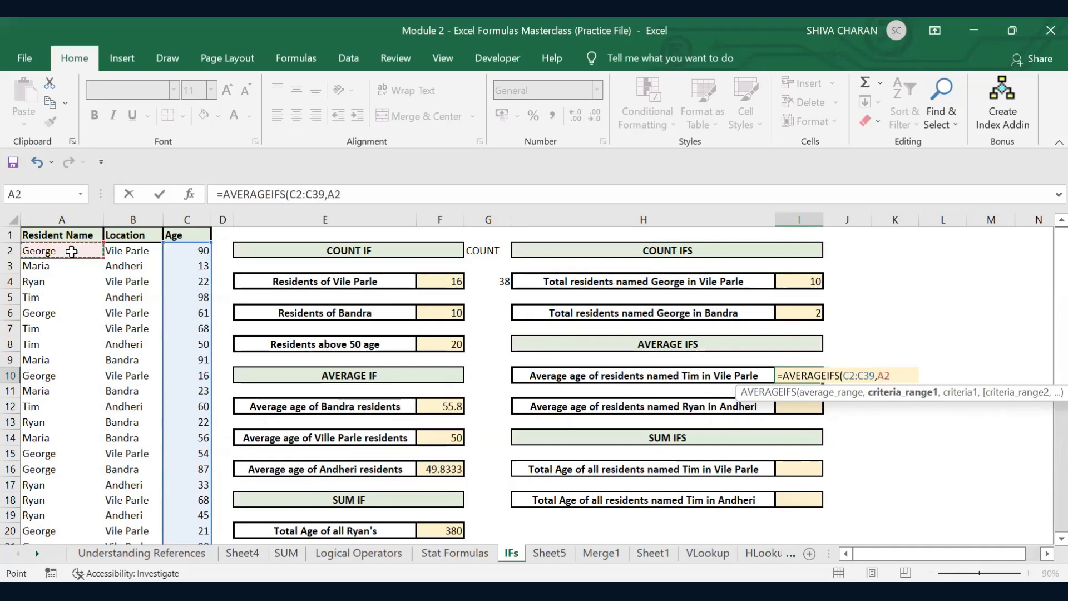
key("ctrl+shift+Down")
key("ctrl+BackSpace")
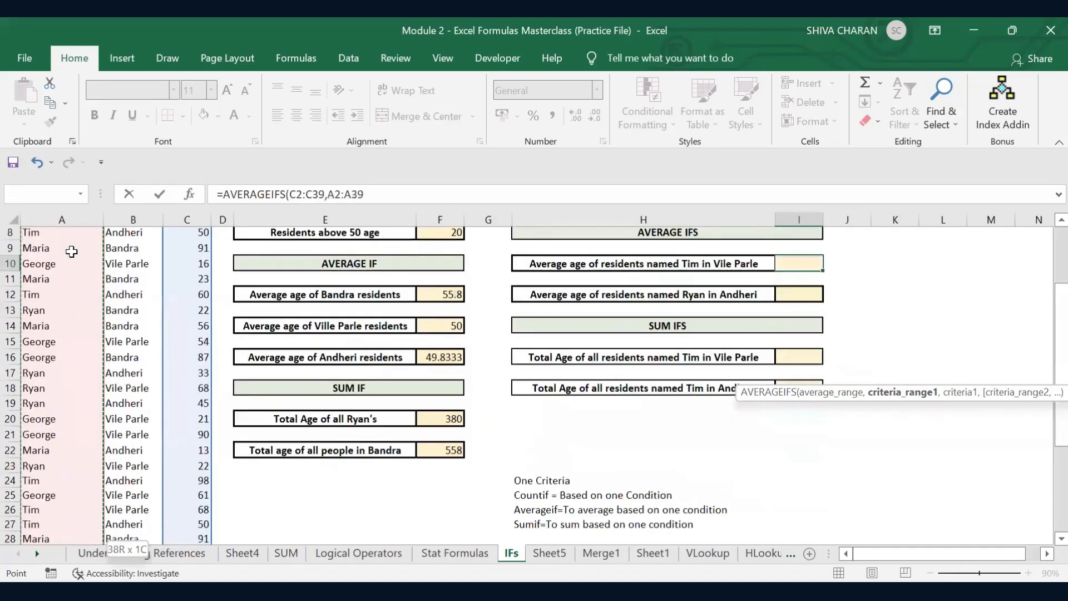
type(",")
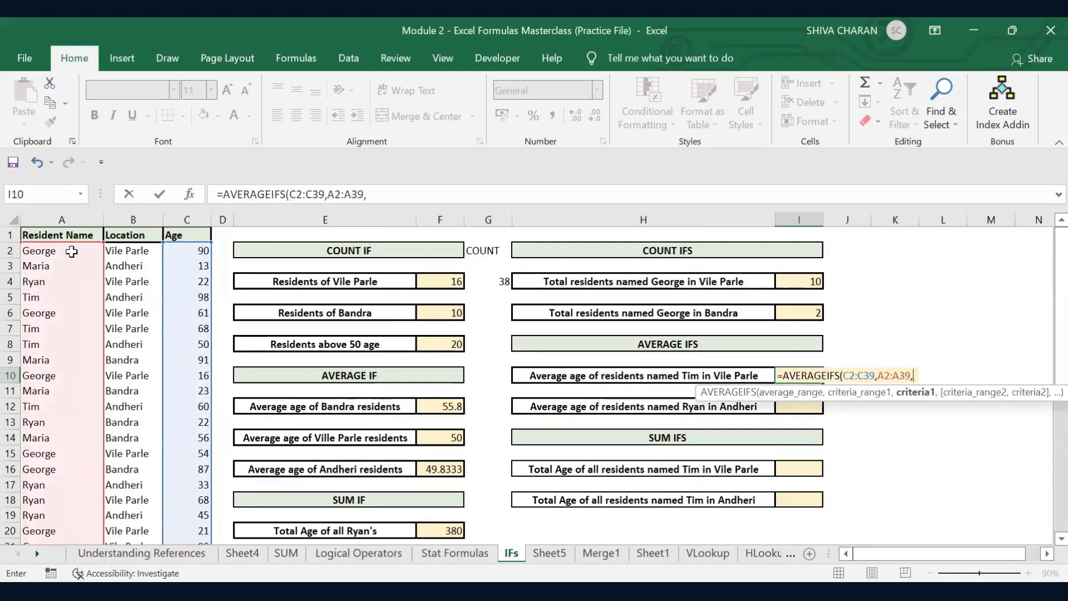
type("\"")
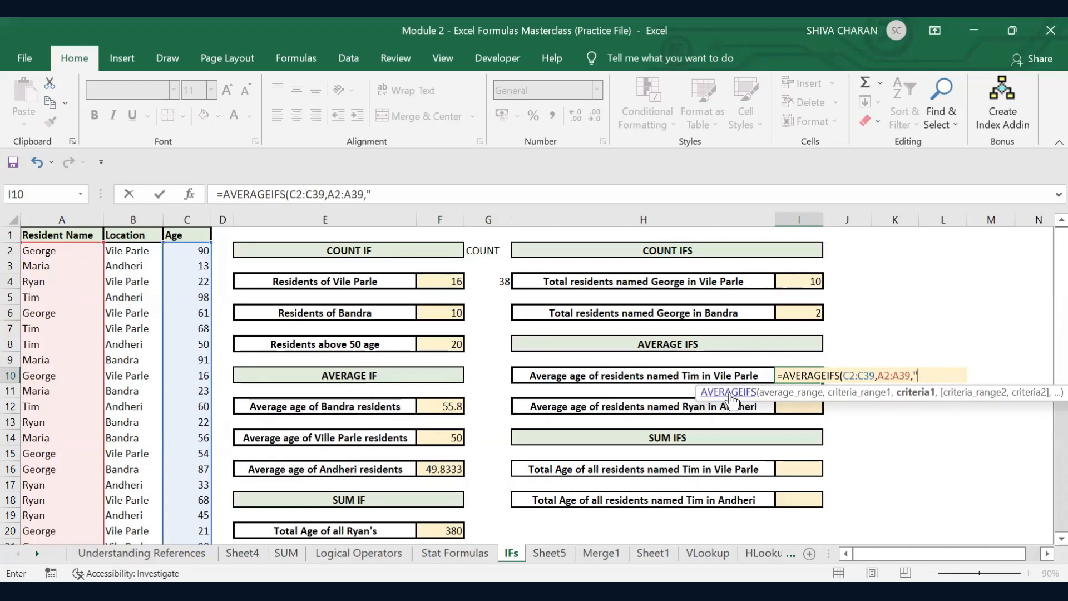
type("Tim\",")
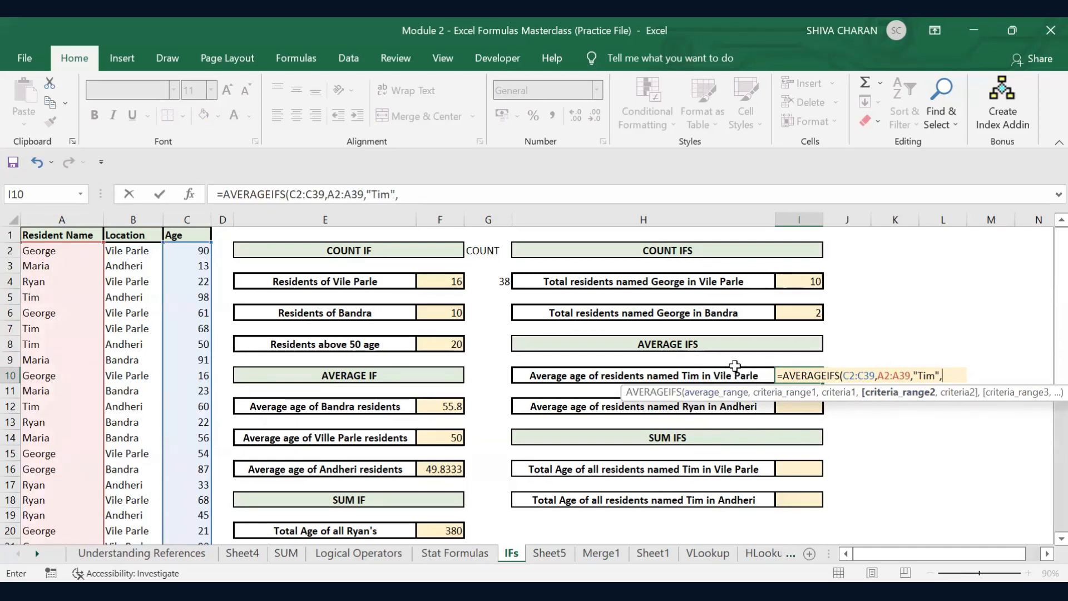
Add the Location cells B2:B39 as the second criteria range of the AVERAGEIFS formula in I10.
left_click(133, 250)
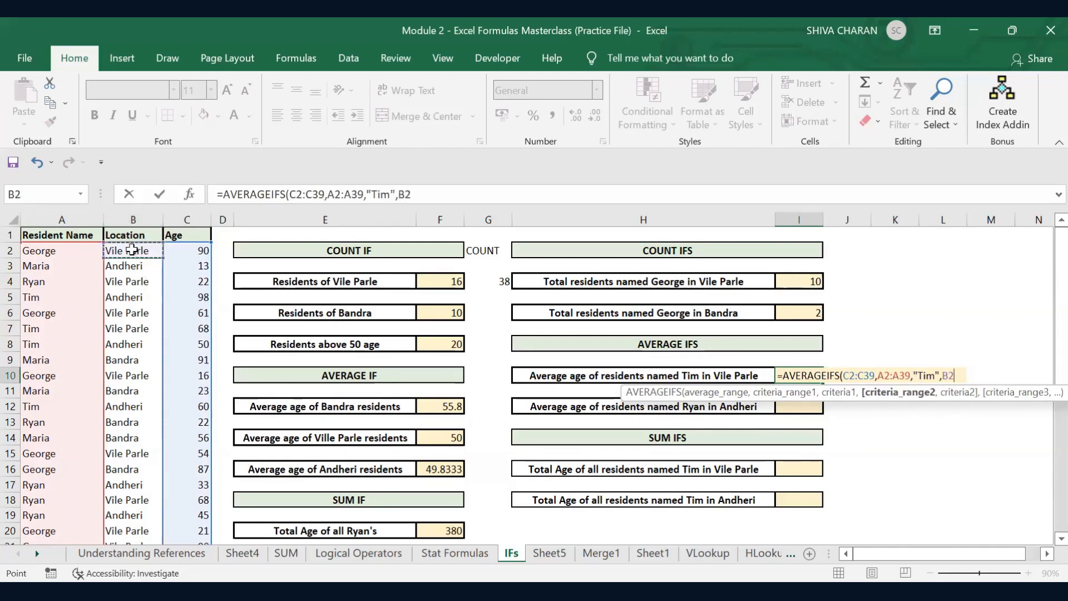
key("ctrl+shift+Down")
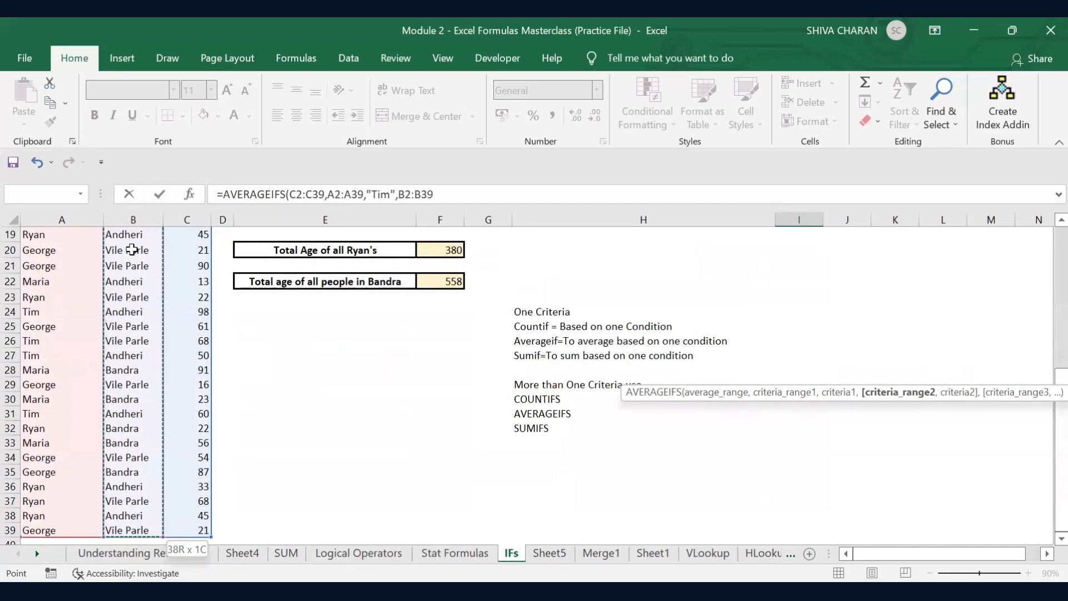
scroll(136, 248, "up", 6)
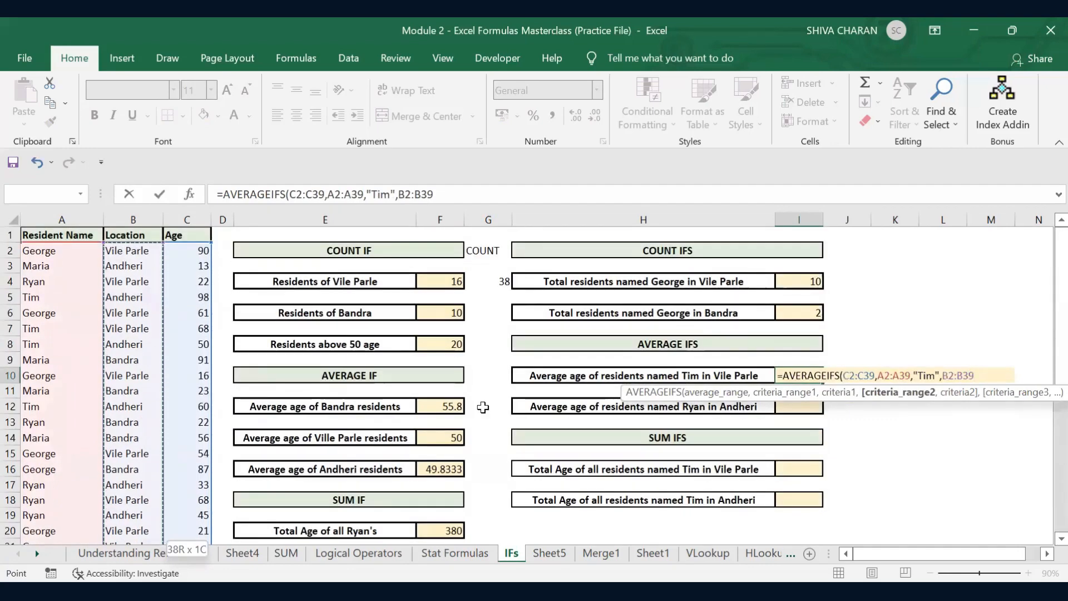
Complete the AVERAGEIFS formula in I10 with "Vile Parle" as the second criterion and check the entered formula.
type(",\"")
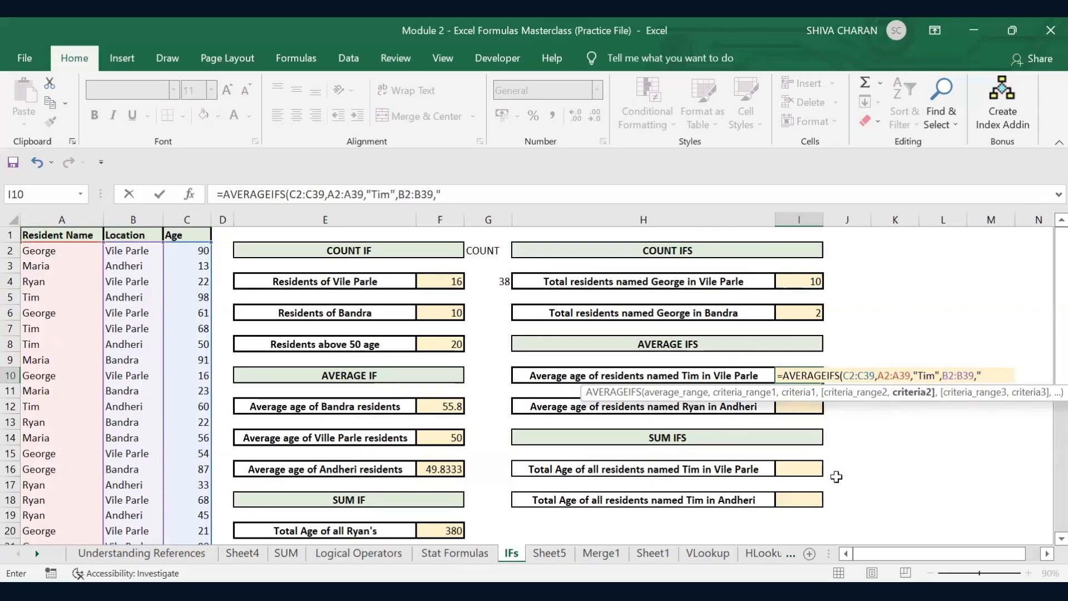
type("Vile Parle")
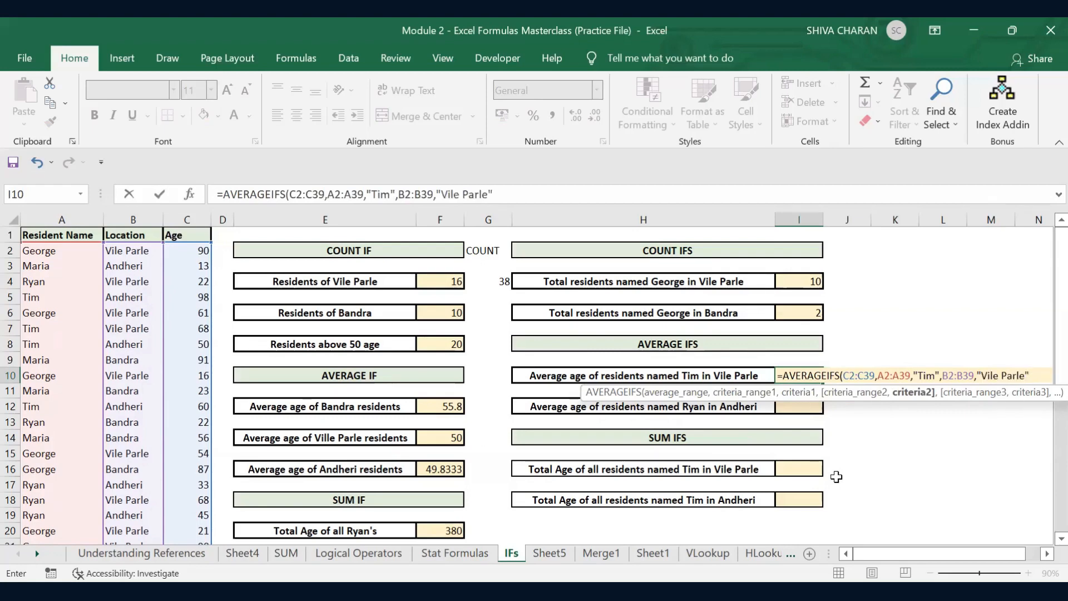
type("\")")
key("Return")
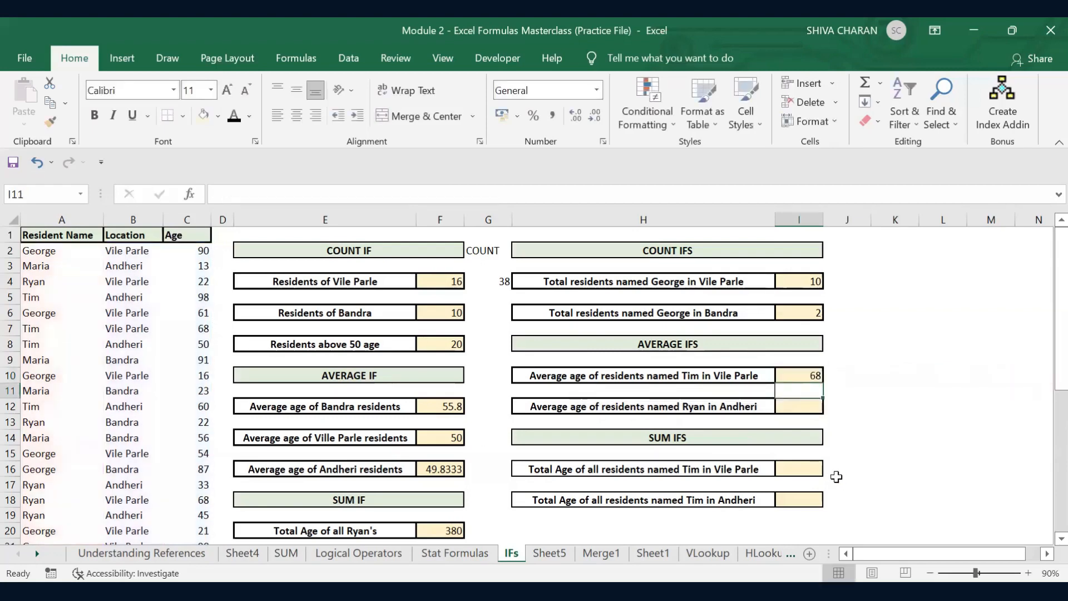
left_click(792, 376)
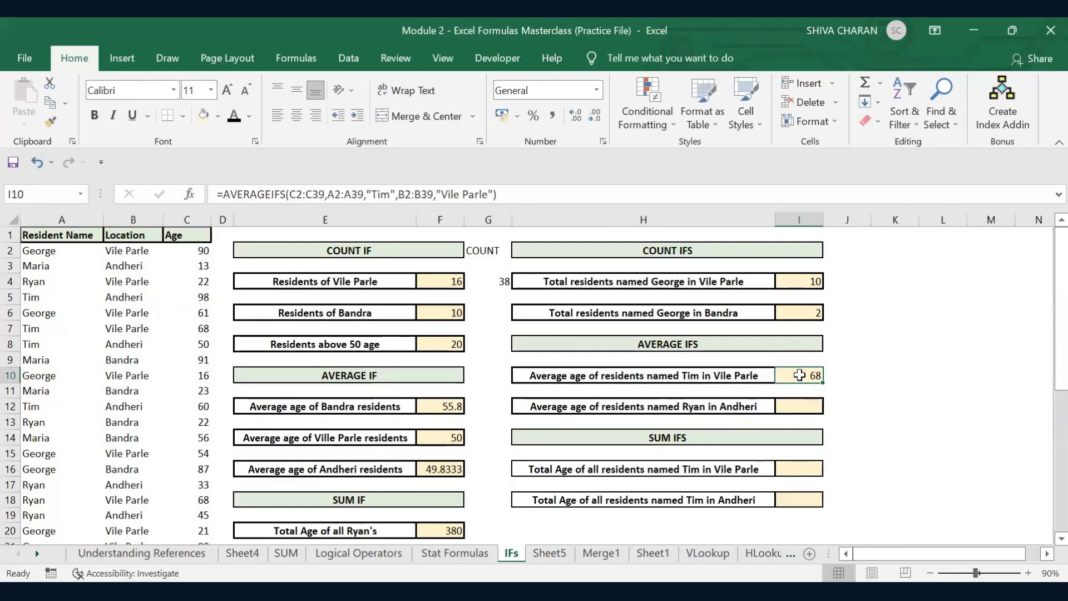
Start an AVERAGEIFS formula in I12 for the Andheri question, using the Age cells C2:C39 as the average range.
left_click(797, 406)
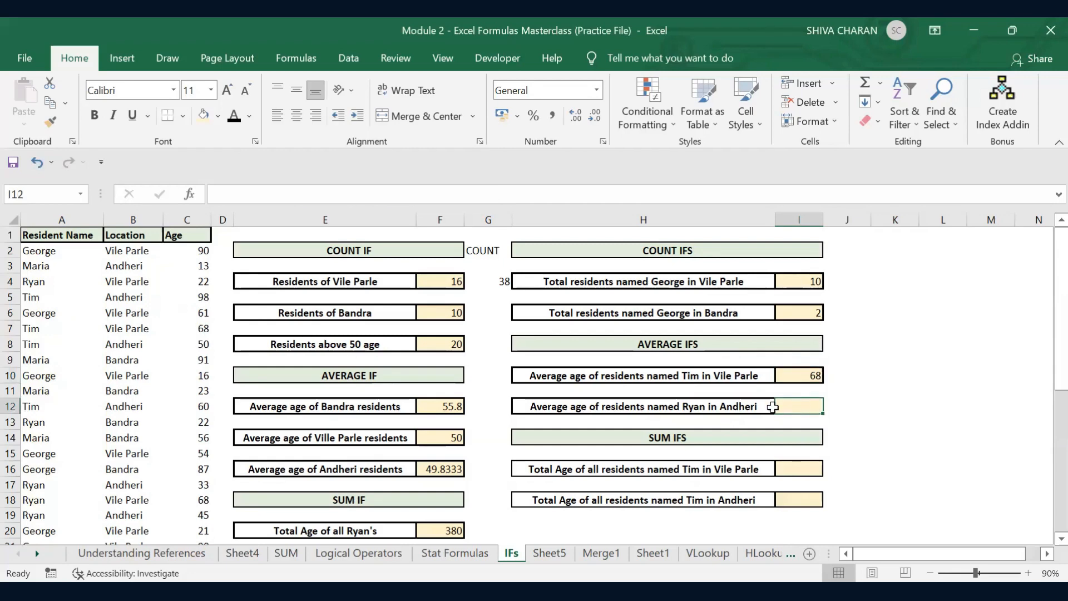
left_click(675, 407)
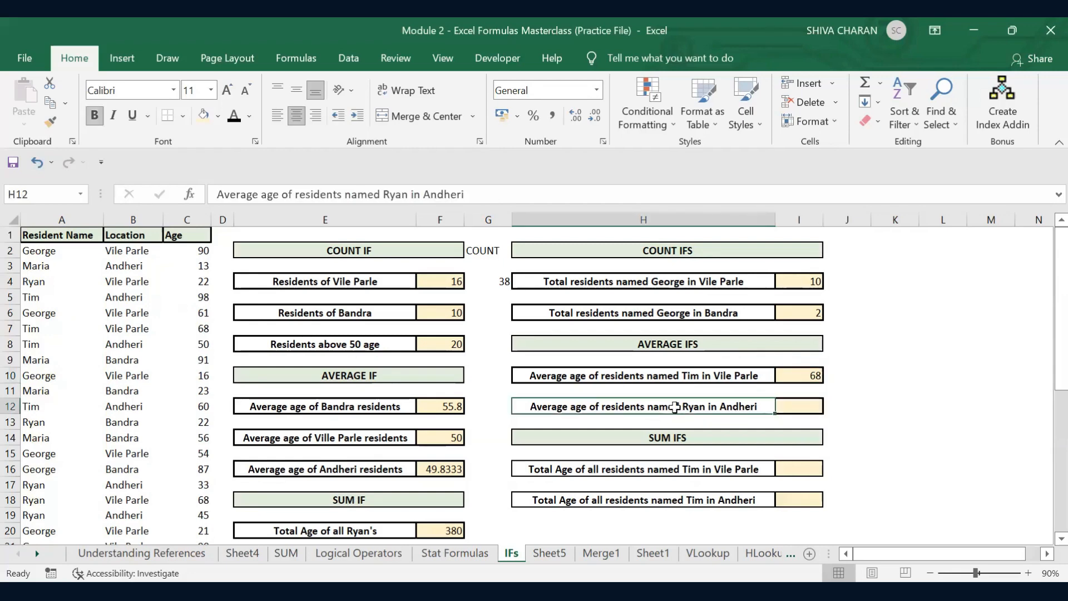
left_click(796, 406)
type("=")
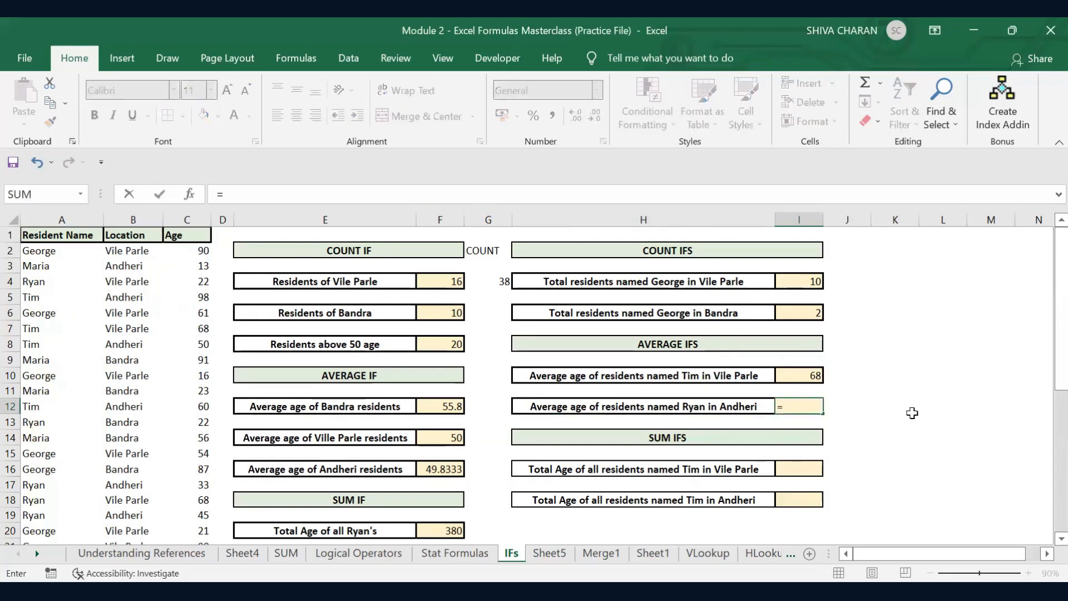
type("AV")
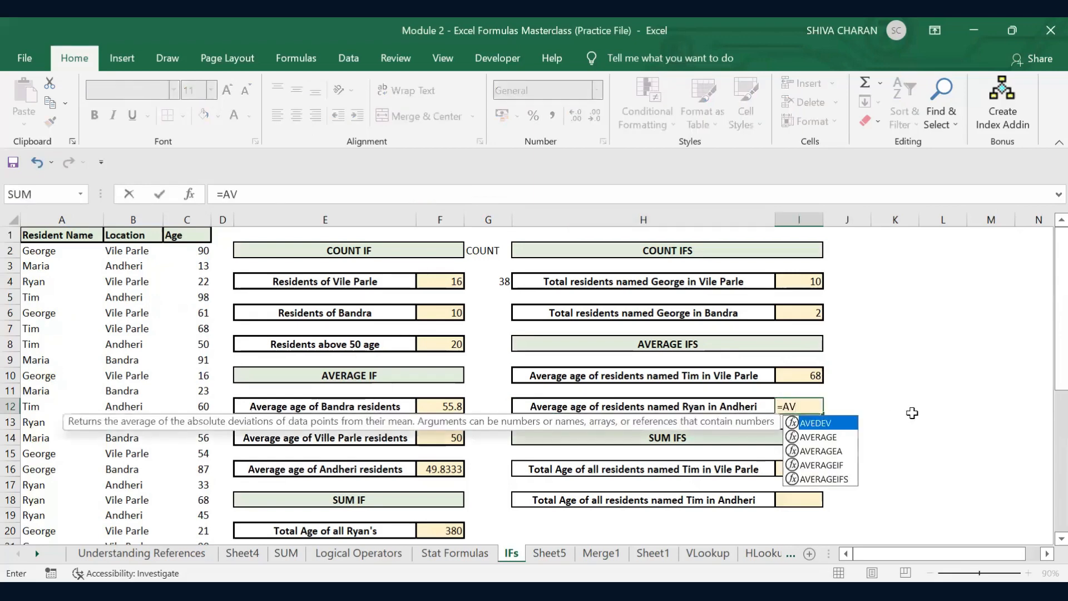
type("ERAGE")
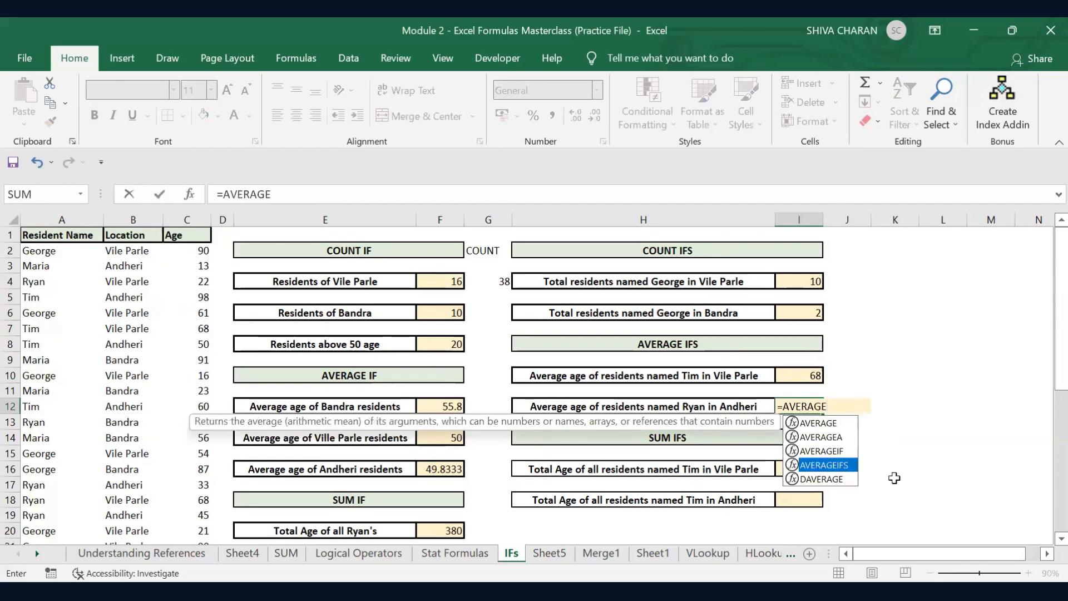
key("Tab")
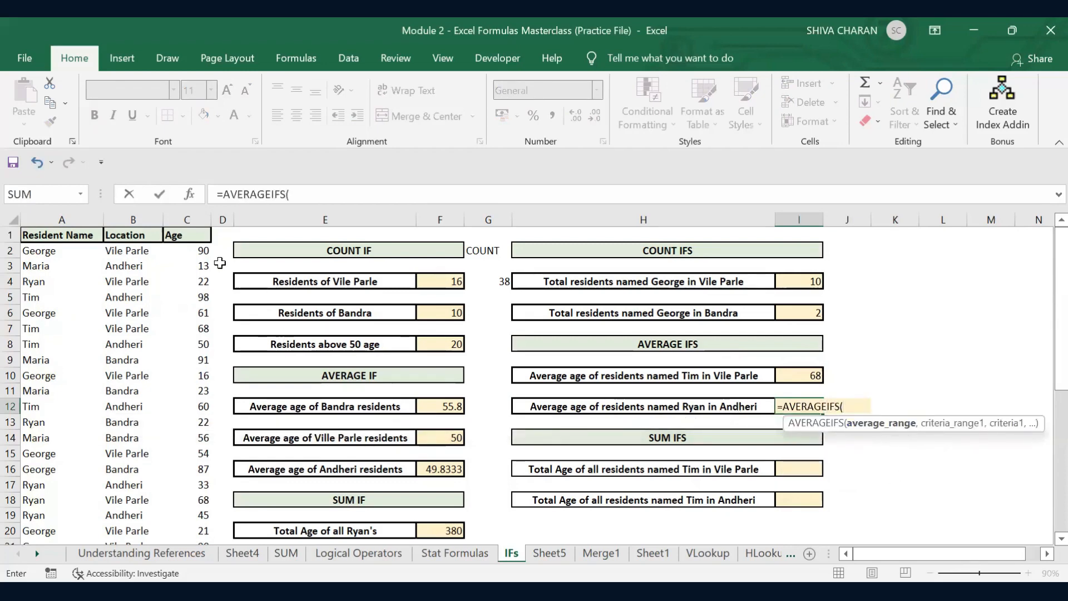
left_click(194, 249)
key("ctrl+shift+Down")
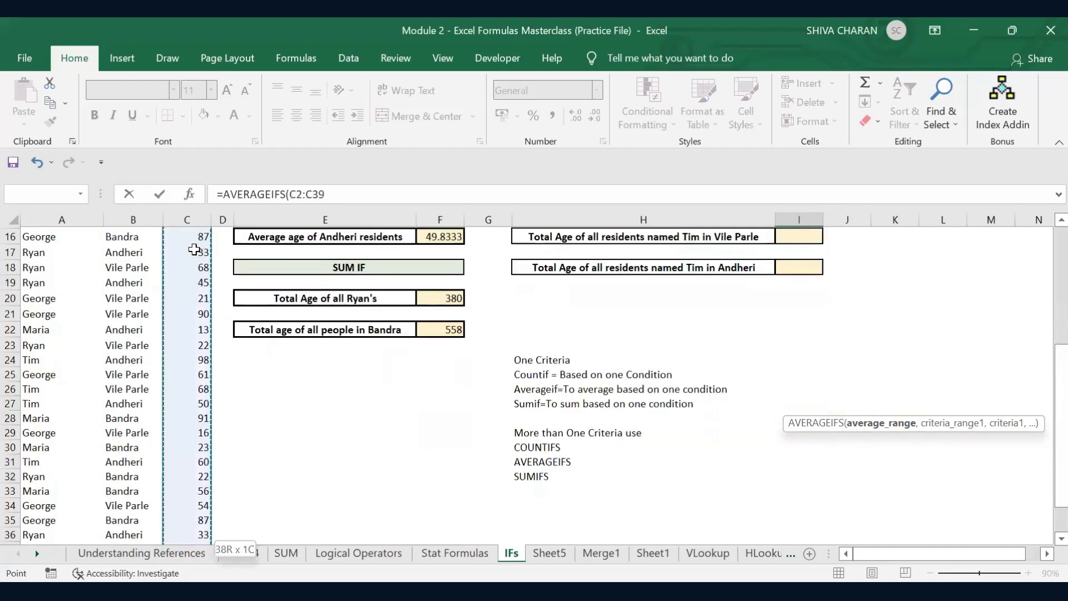
key("ctrl+BackSpace")
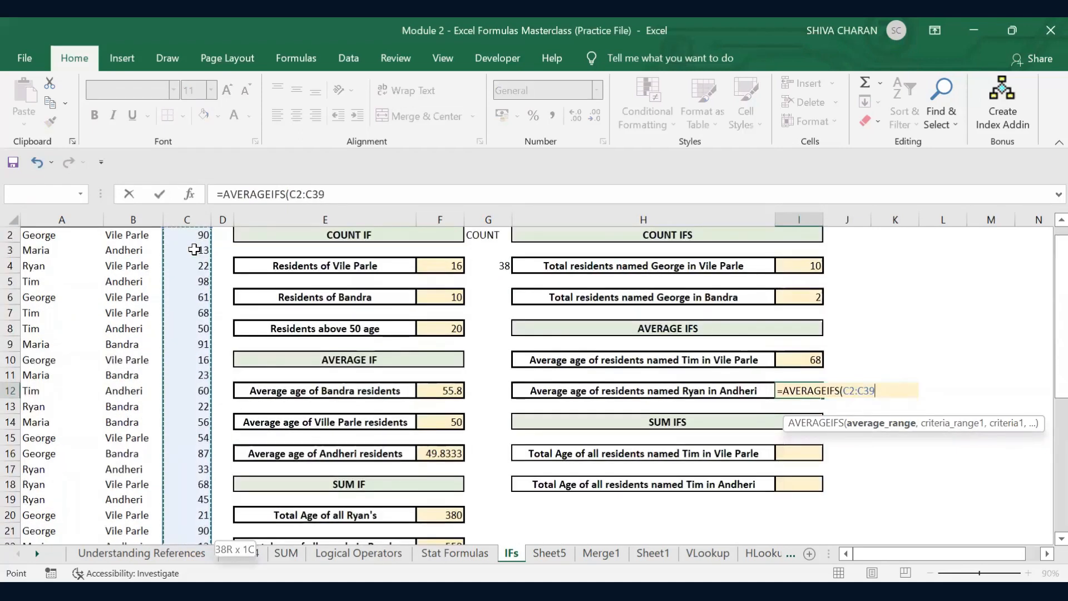
type(",")
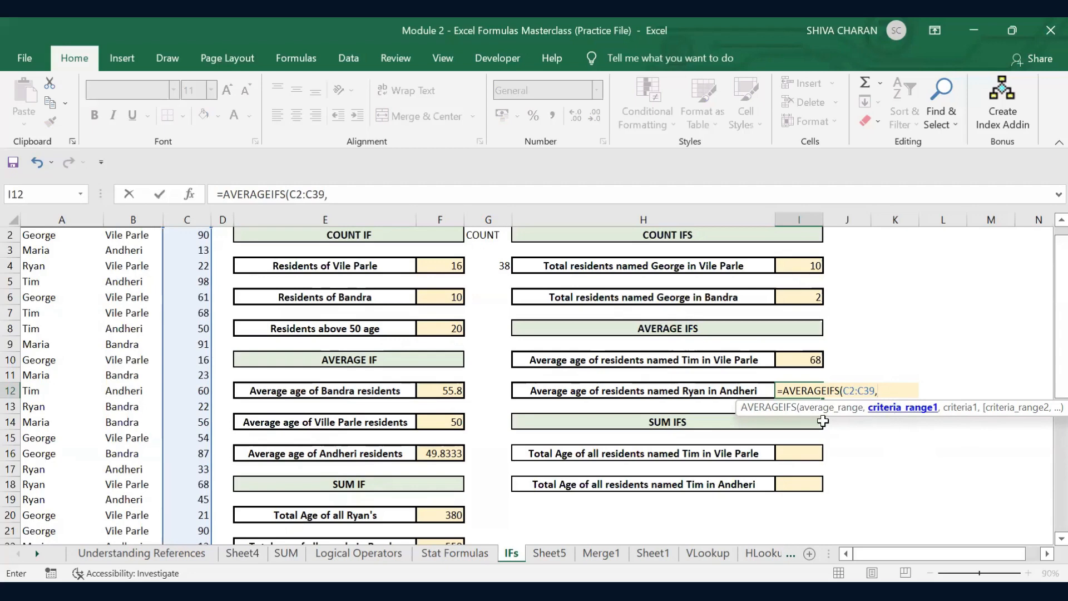
Add the Resident Name cells A2:A39 as the first criteria range and the first name from the H12 label as its quoted criterion.
scroll(129, 362, "up", 1)
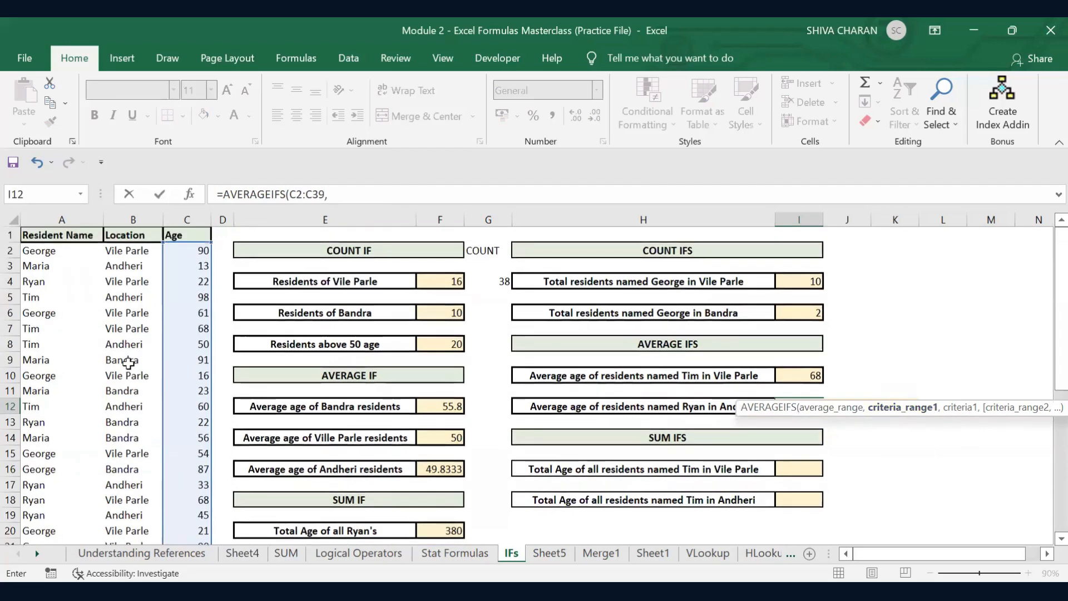
left_click(66, 255)
key("ctrl+shift+Down")
scroll(66, 254, "up", 6)
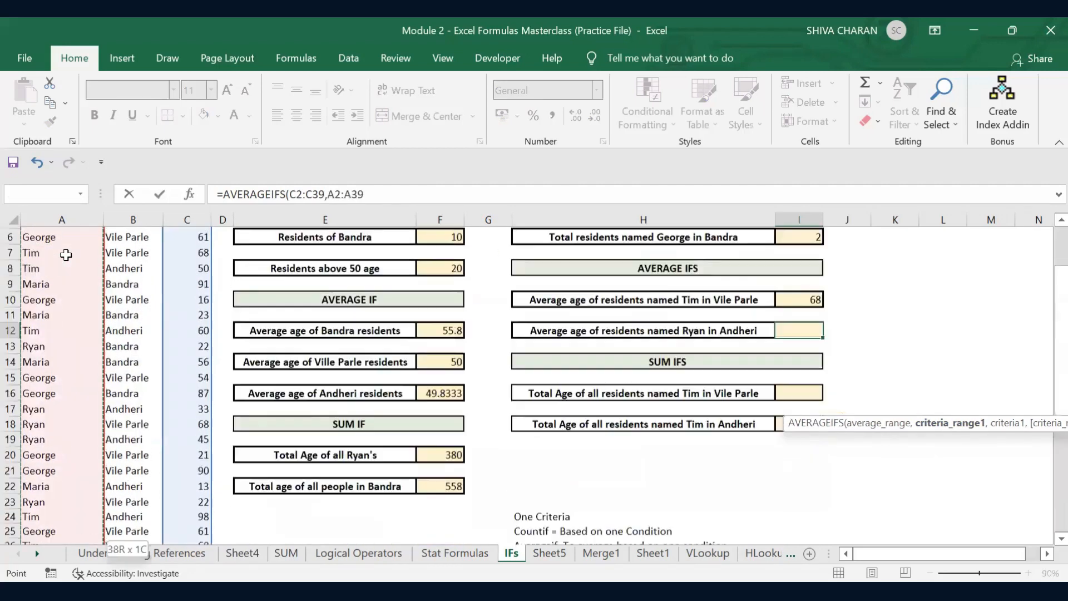
type(",")
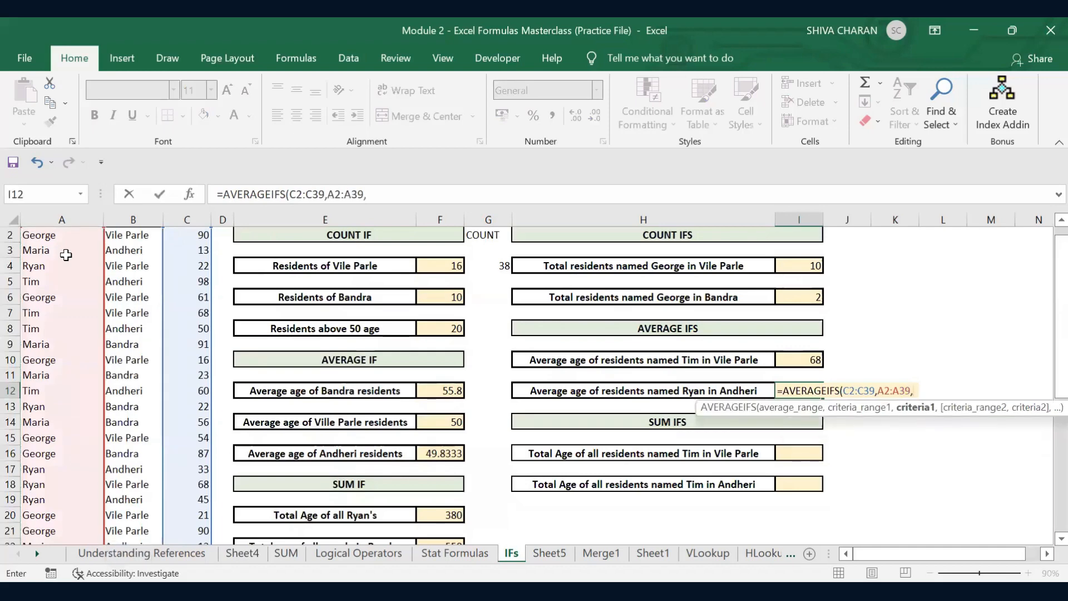
type("\"")
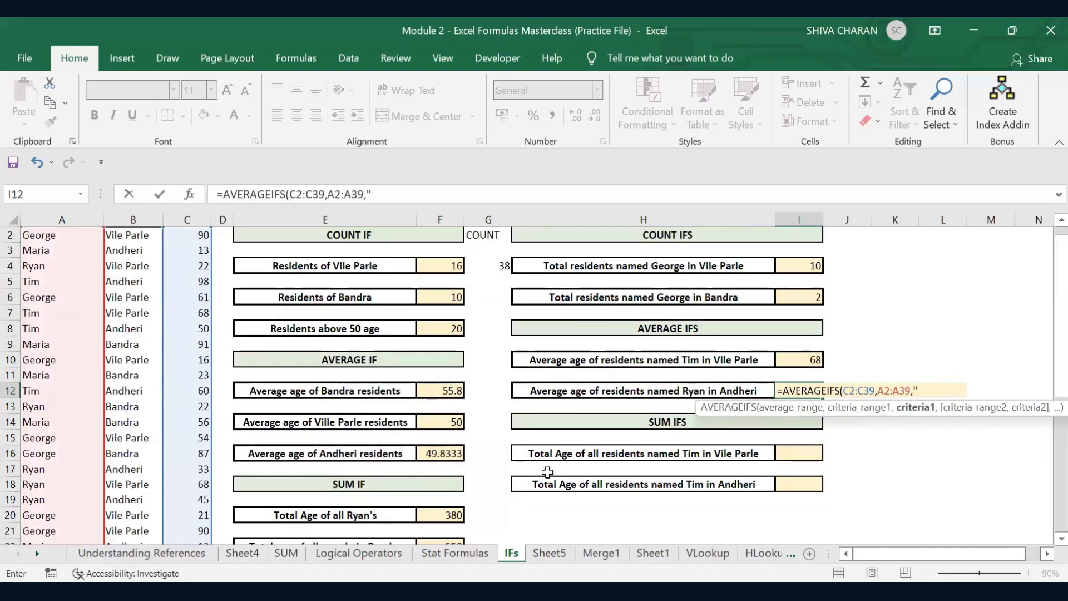
type("Ryan\",")
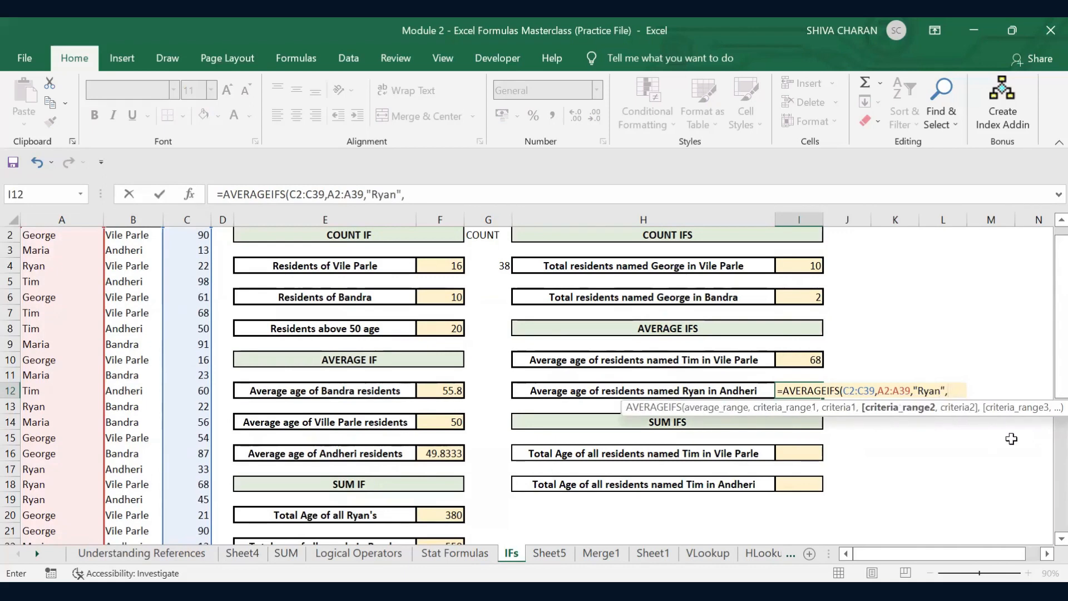
Add the Location cells B2:B39 with the criterion "Andheri" and enter the AVERAGEIFS formula in I12.
scroll(823, 425, "up", 1)
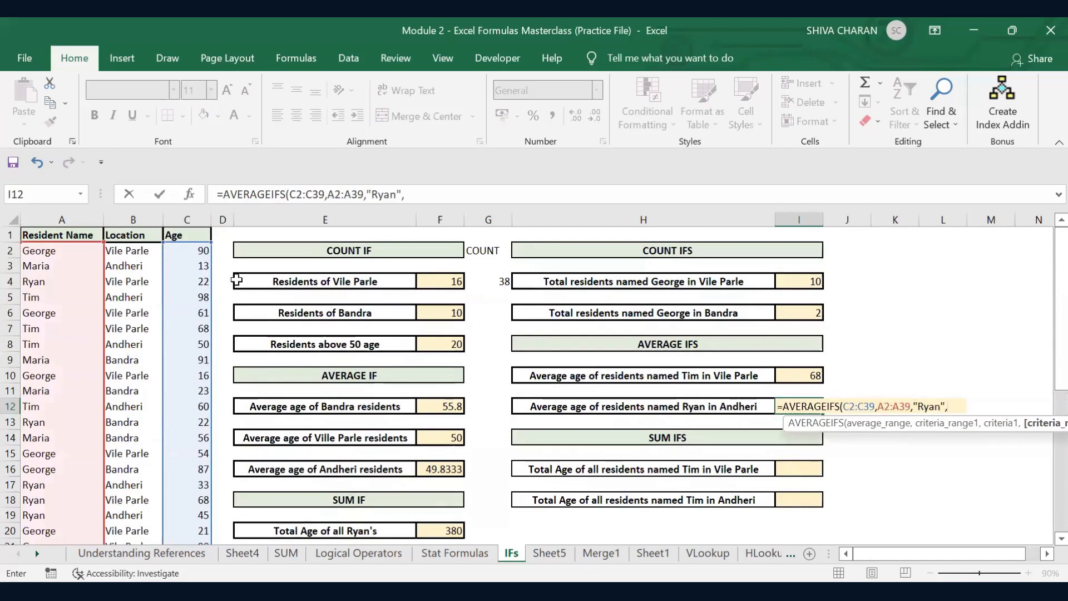
left_click(145, 252)
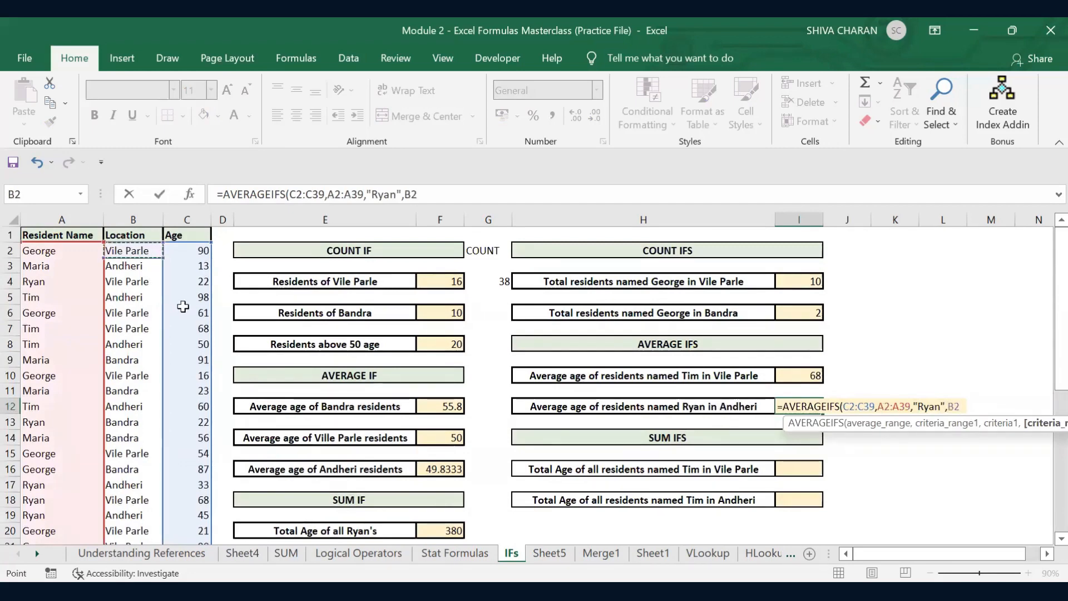
key("ctrl+shift+Down")
scroll(183, 307, "up", 6)
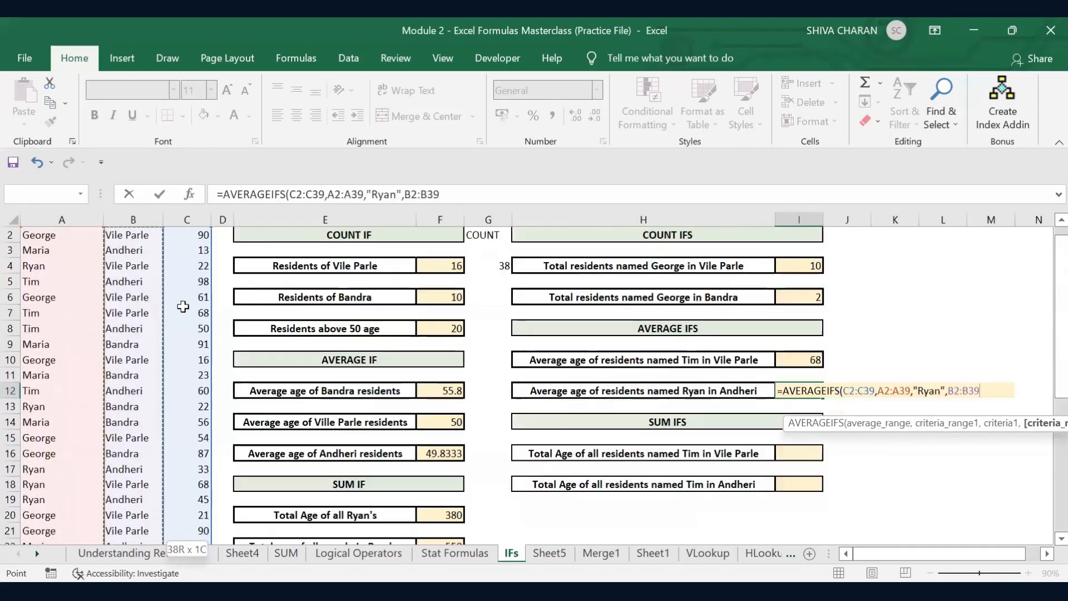
type(",")
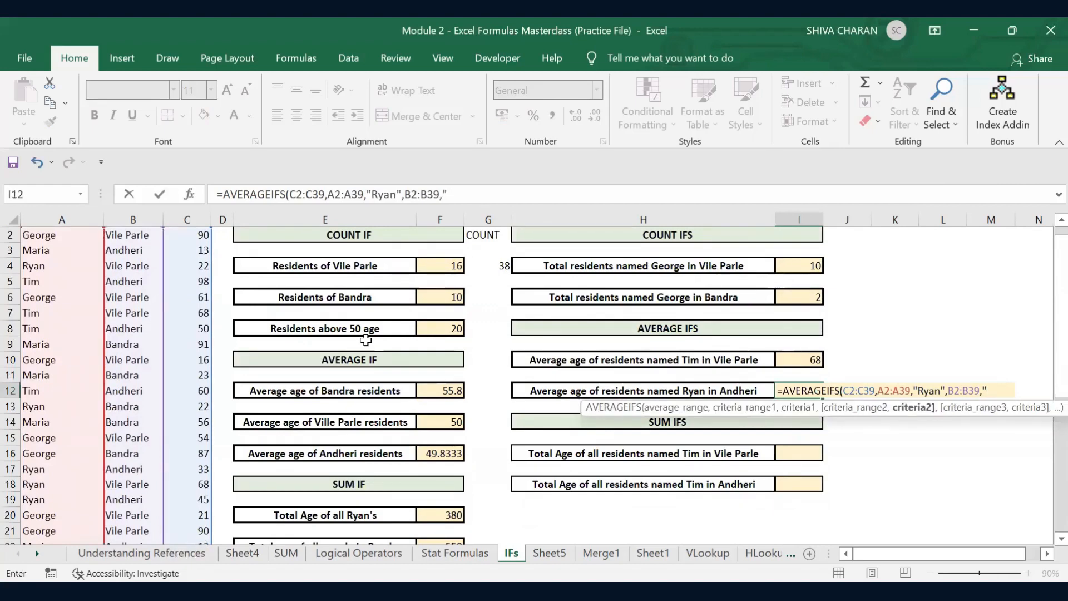
type("\"Andheri\")")
key("Return")
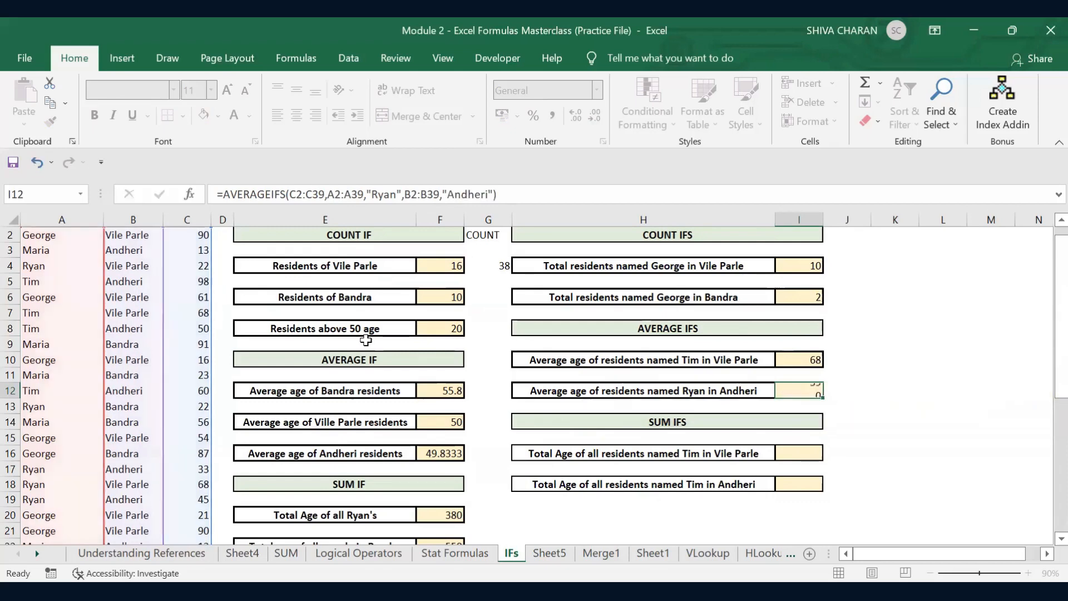
Review the AVERAGEIFS answers in I12 and I10 against their labels and read the first SUM IFS question in H16.
left_click(816, 390)
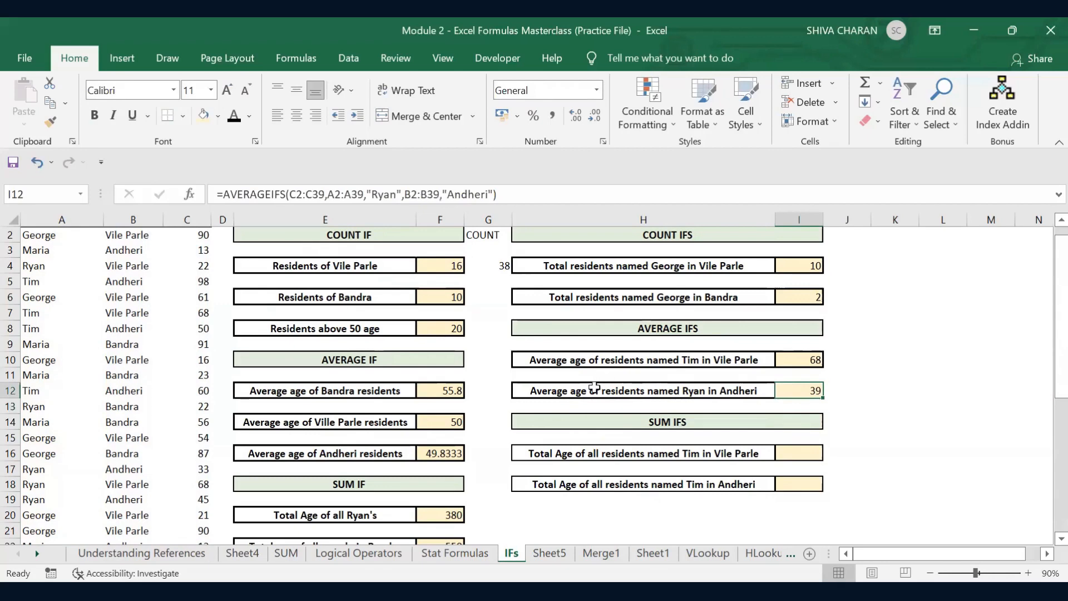
left_click(690, 390)
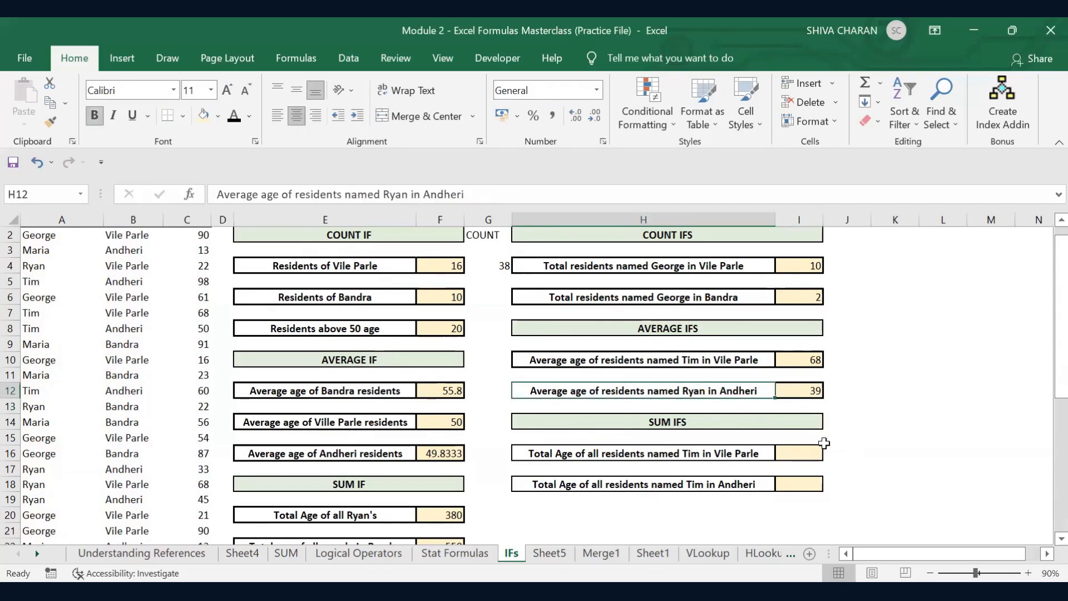
left_click(805, 359)
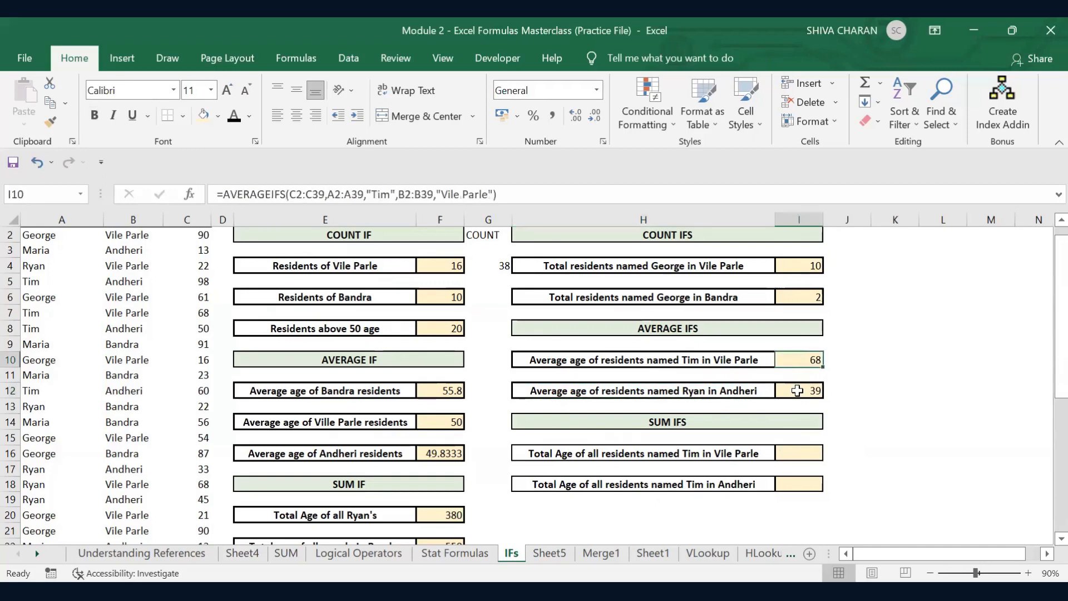
left_click(797, 390)
left_click(806, 453)
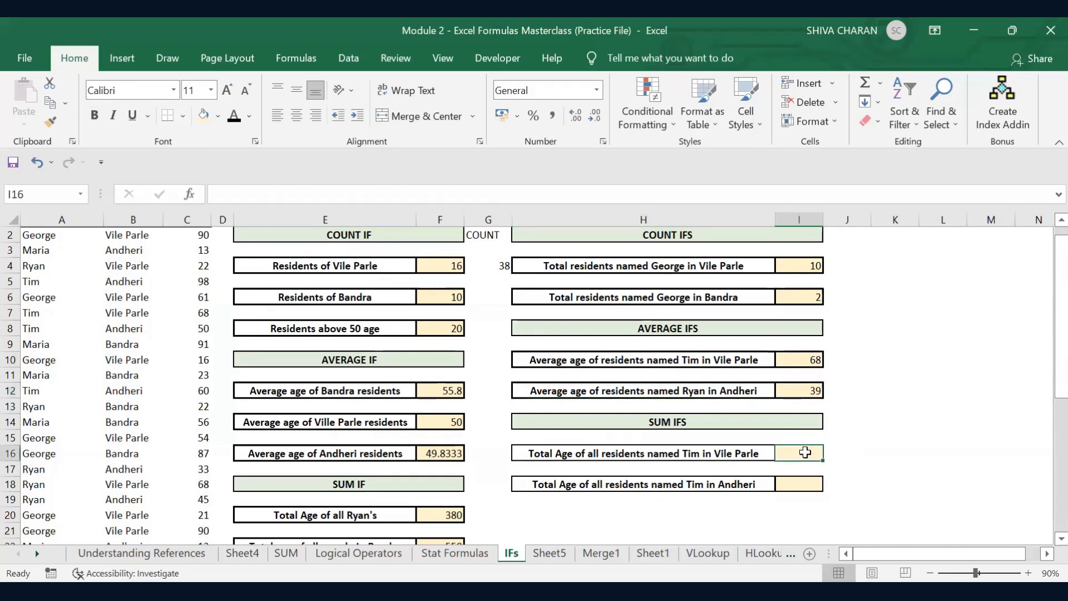
scroll(805, 453, "down", 1)
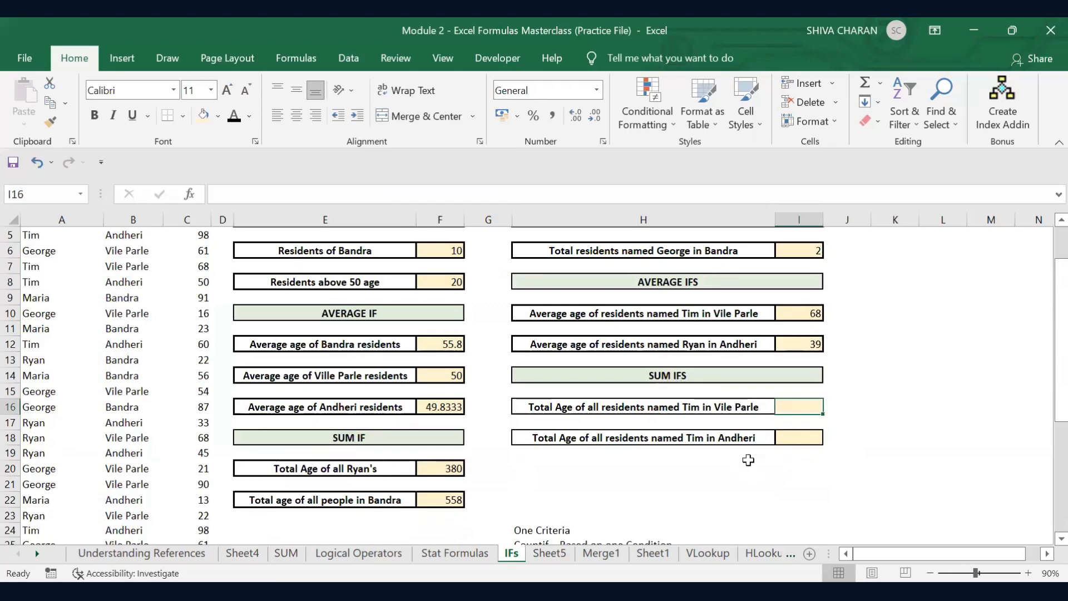
left_click(717, 412)
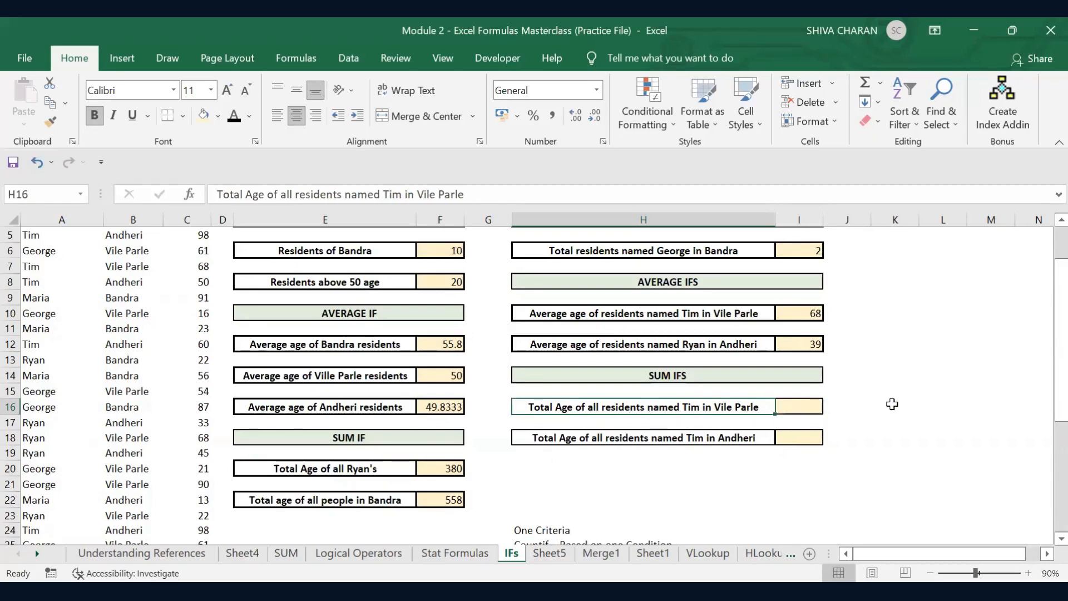
type("=")
key("BackSpace")
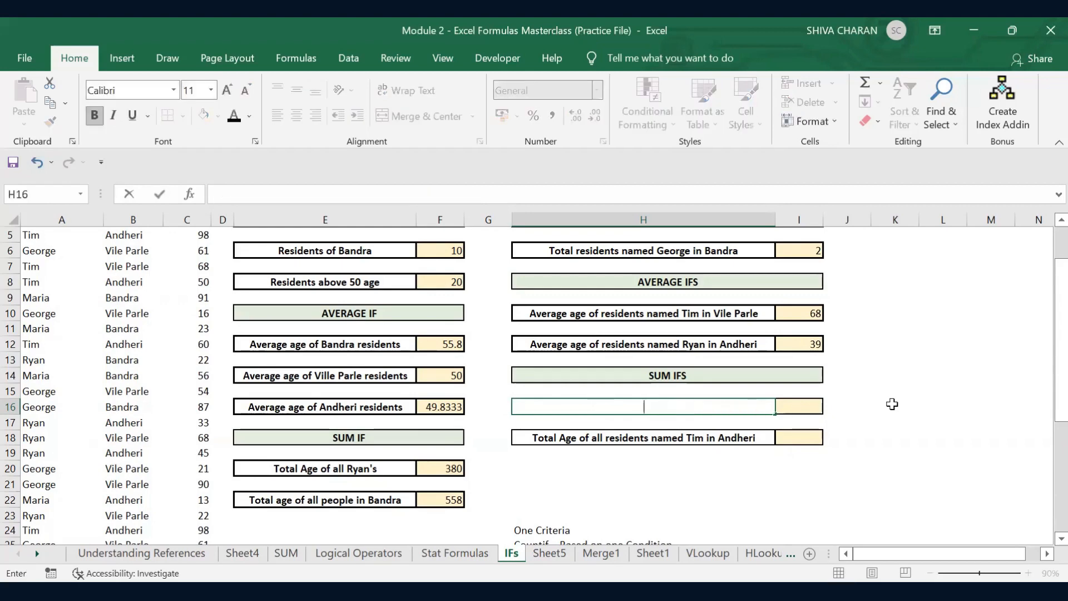
key("Return")
key("ctrl+z")
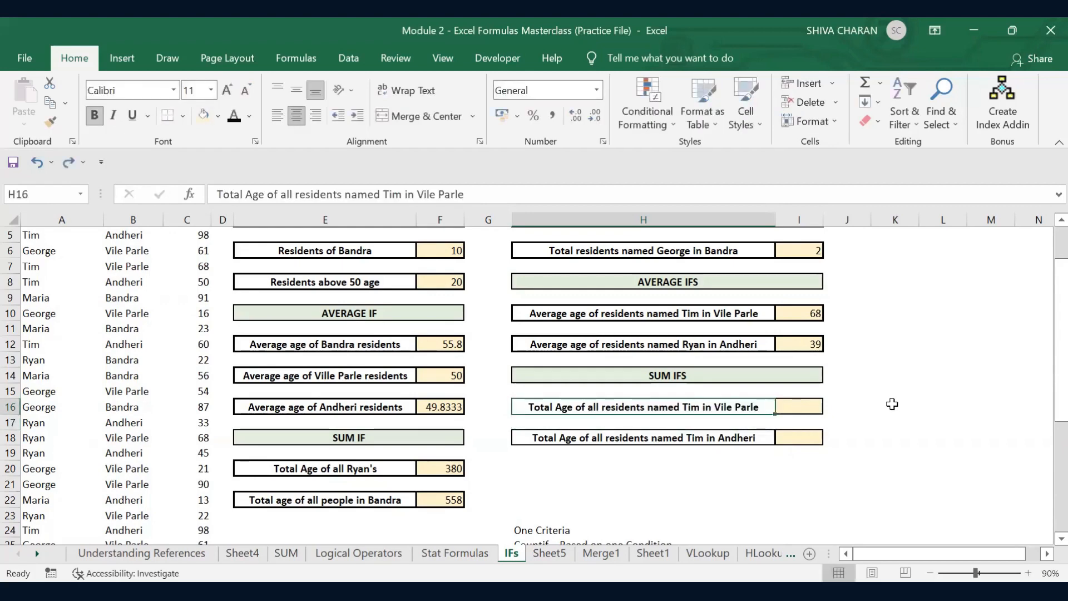
Start a SUMIFS formula in I16 for the Vile Parle question, using the Age cells C2:C39 as the sum range.
left_click(815, 406)
type("+")
key("BackSpace")
type("=")
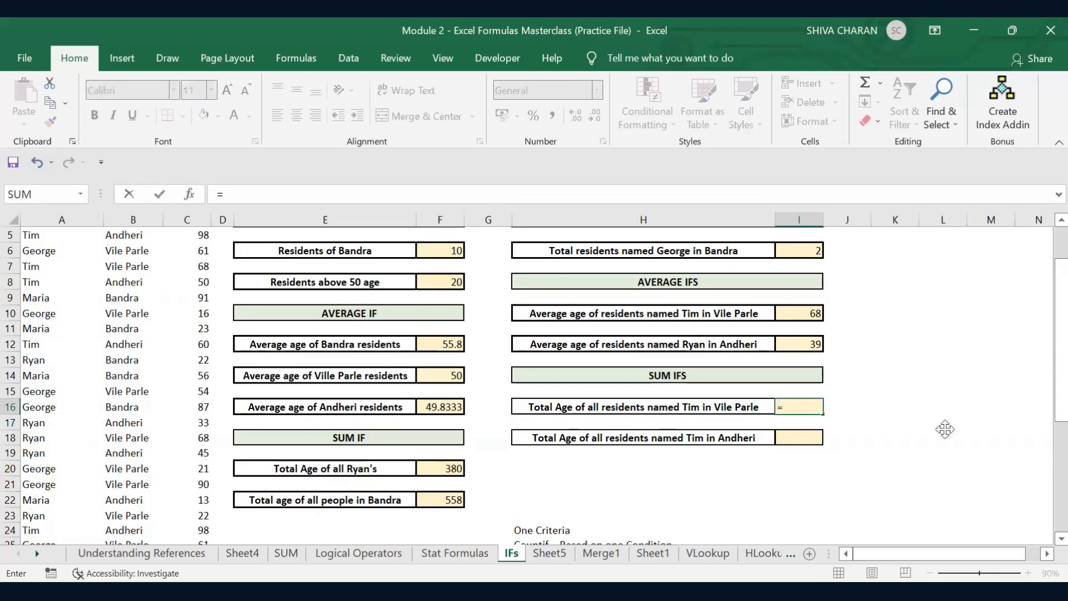
type("SUMIF")
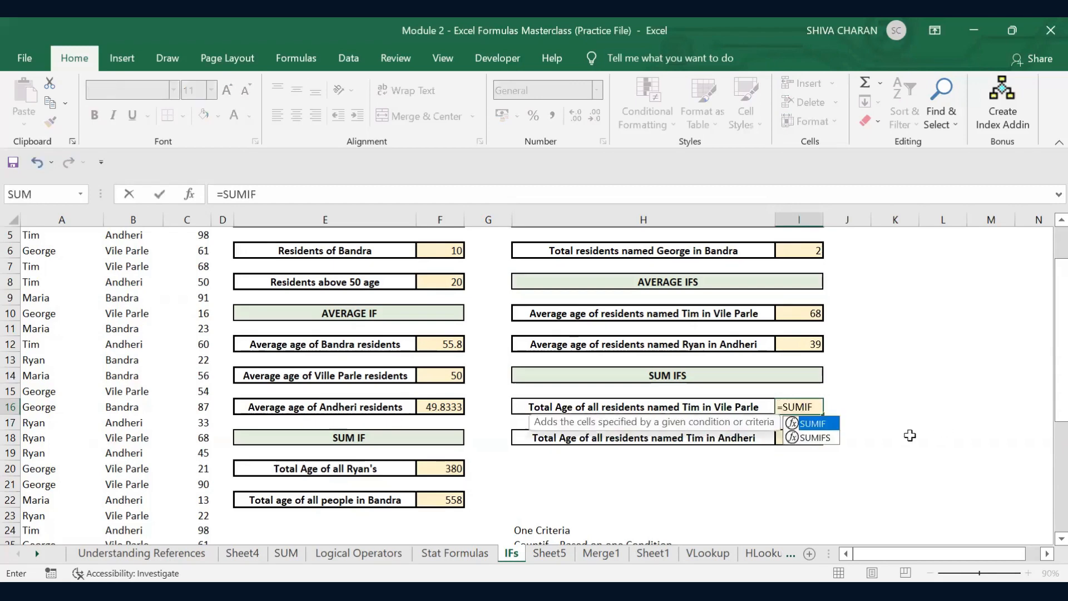
double_click(810, 439)
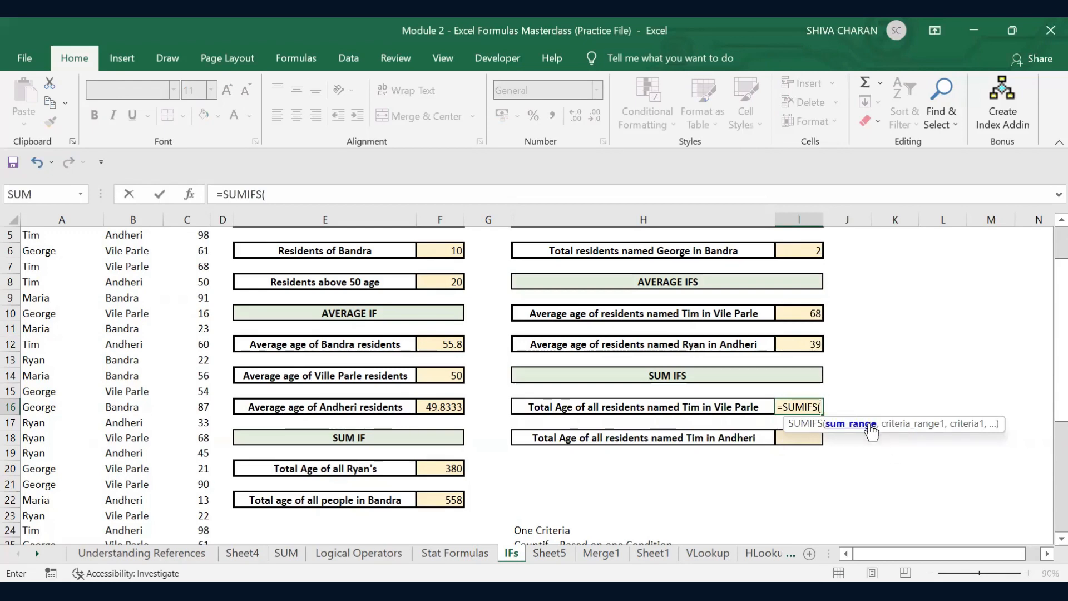
scroll(192, 256, "up", 2)
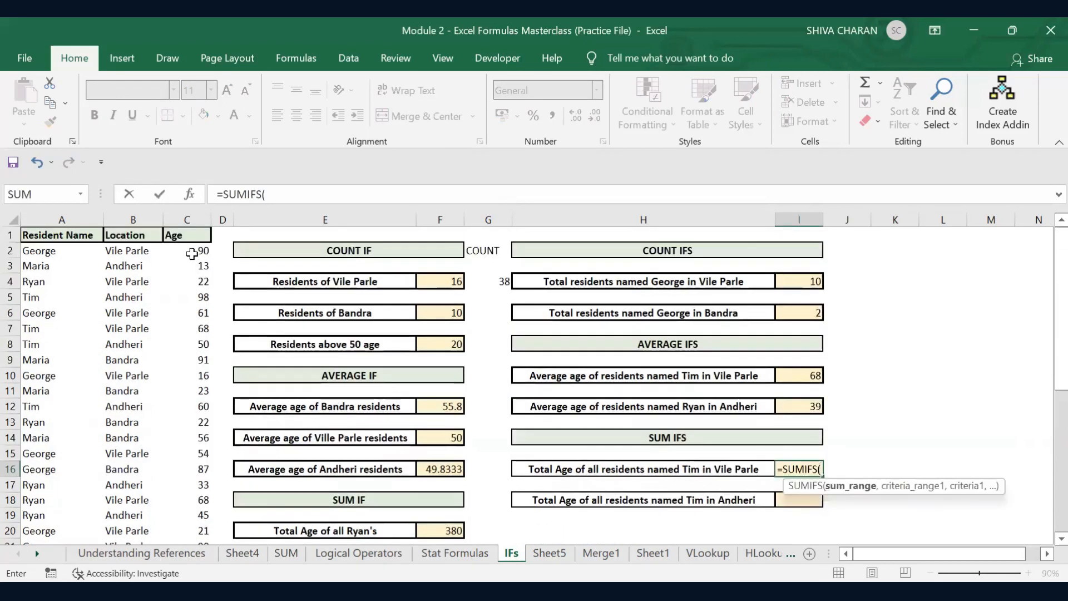
left_click(192, 255)
key("ctrl+shift+Down")
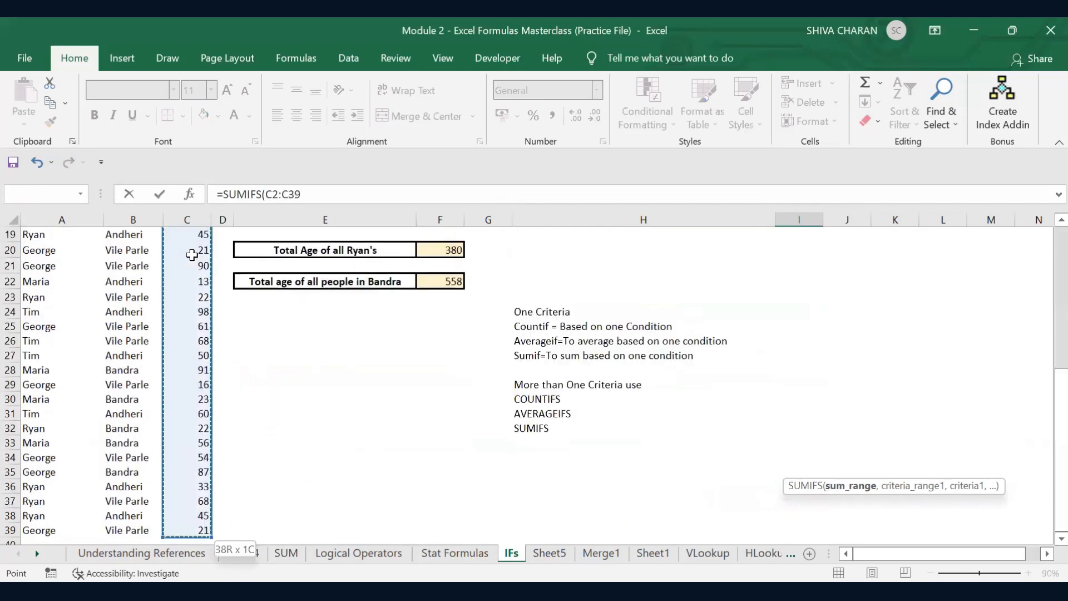
scroll(192, 254, "up", 4)
scroll(192, 254, "up", 1)
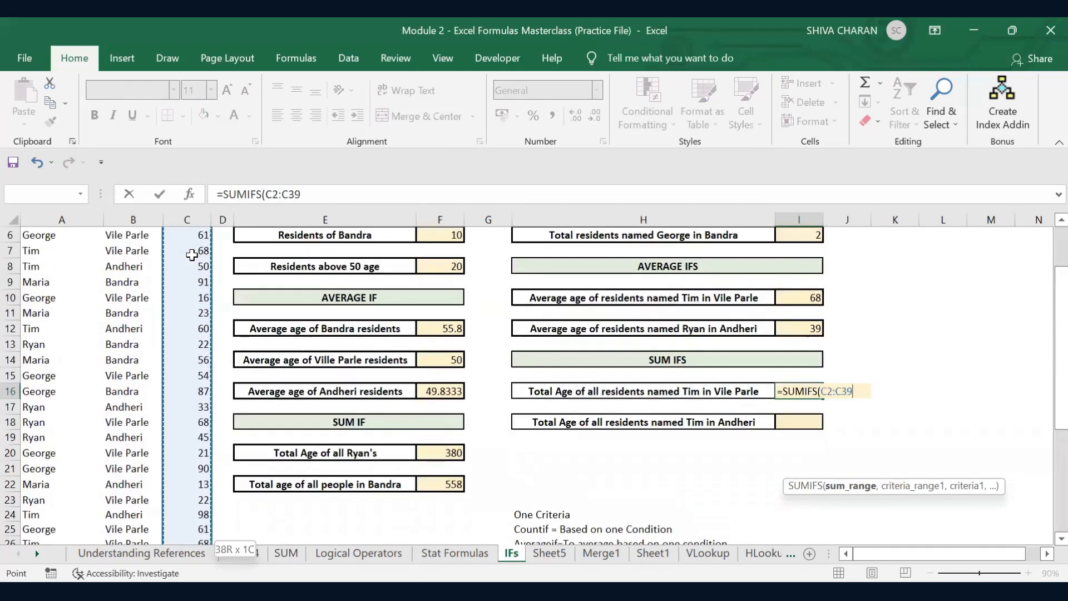
type(",")
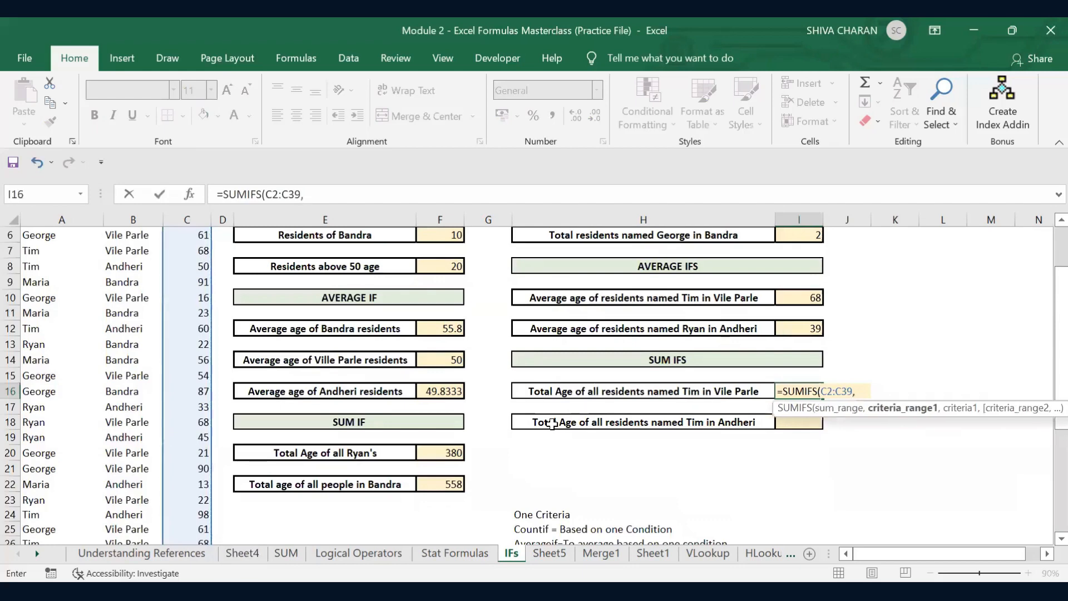
Add the Resident Name cells A2:A39 as the first criteria range and the first name from the H16 label as its quoted criterion.
scroll(681, 442, "up", 3)
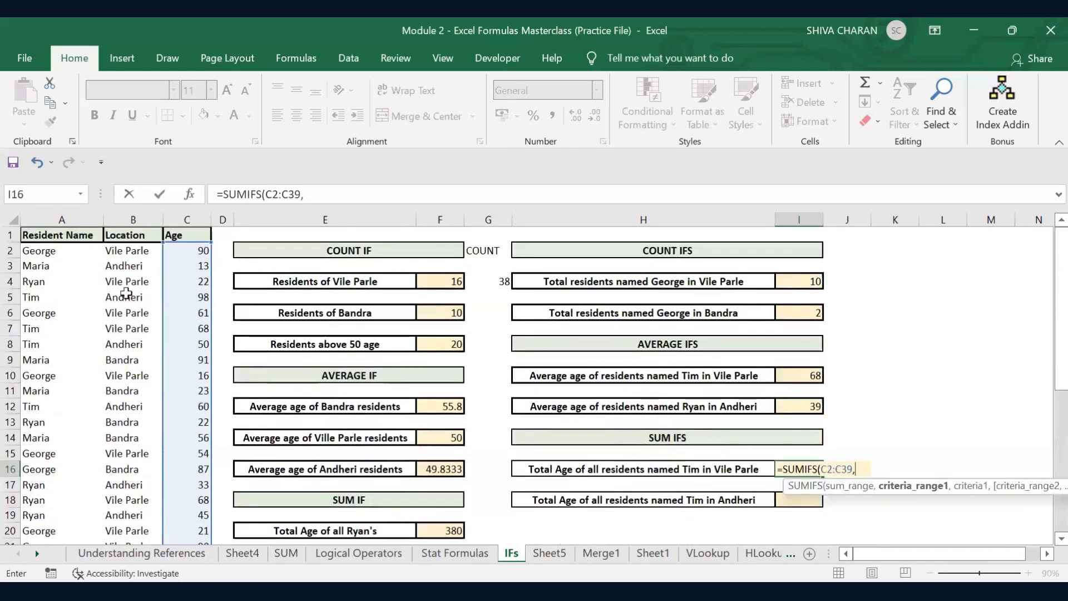
left_click(54, 250)
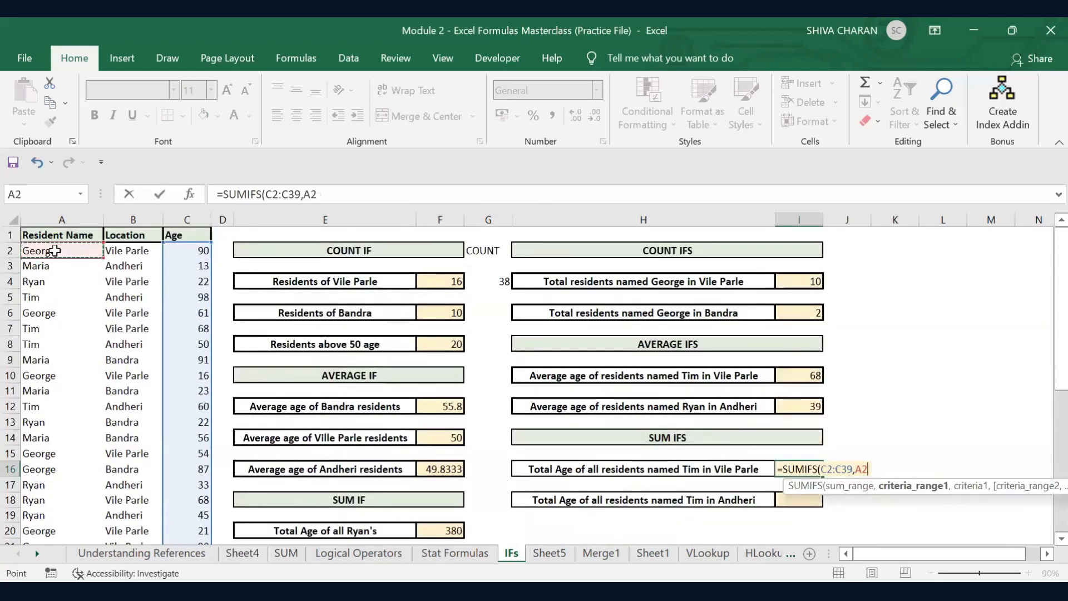
key("ctrl+shift+Down")
scroll(54, 250, "up", 5)
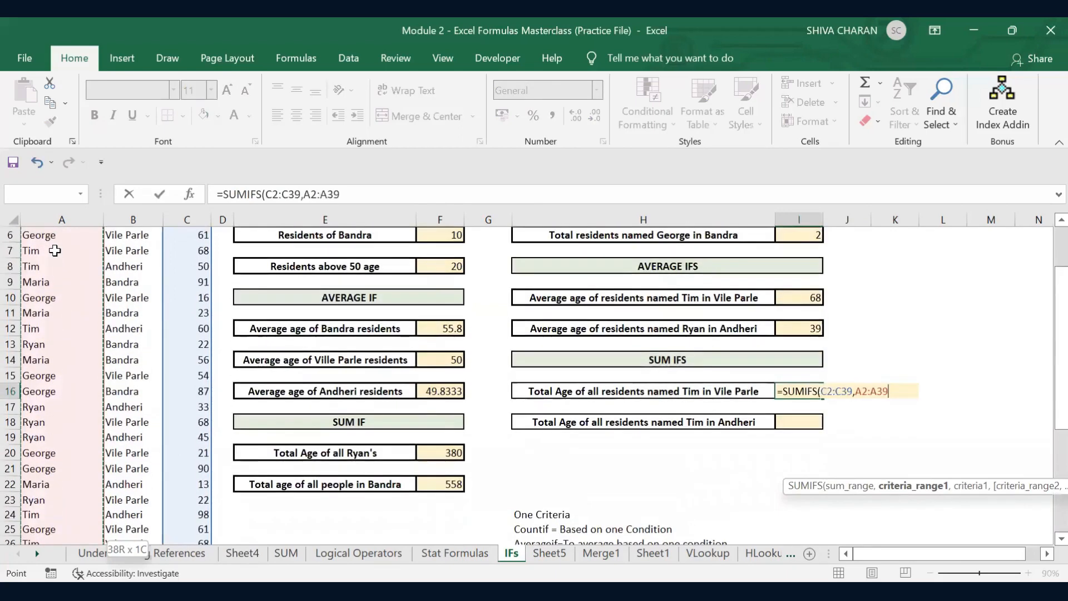
type(",")
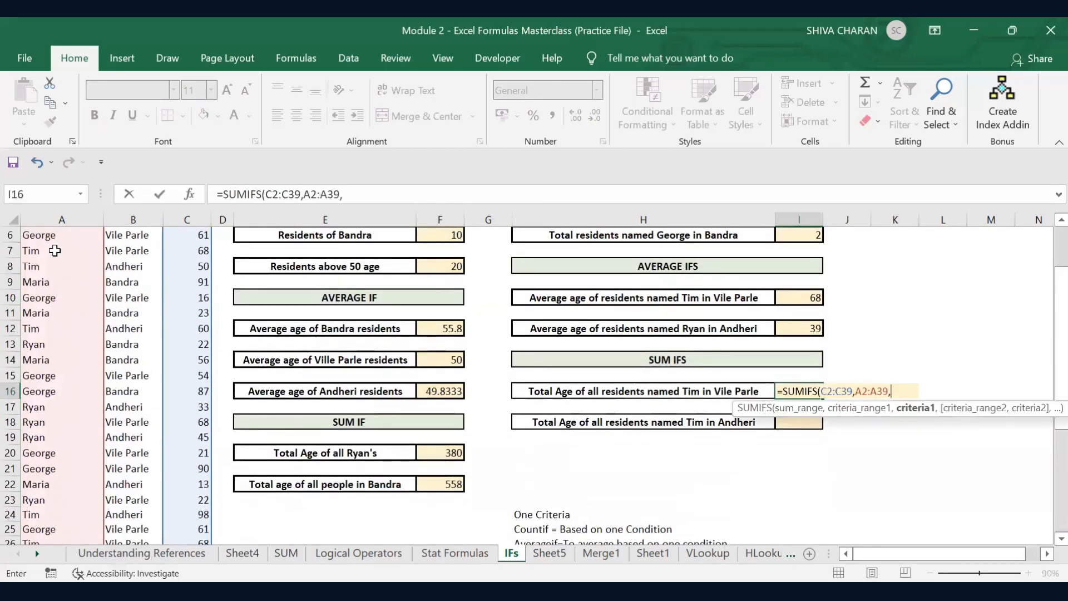
type("\"Tim\",")
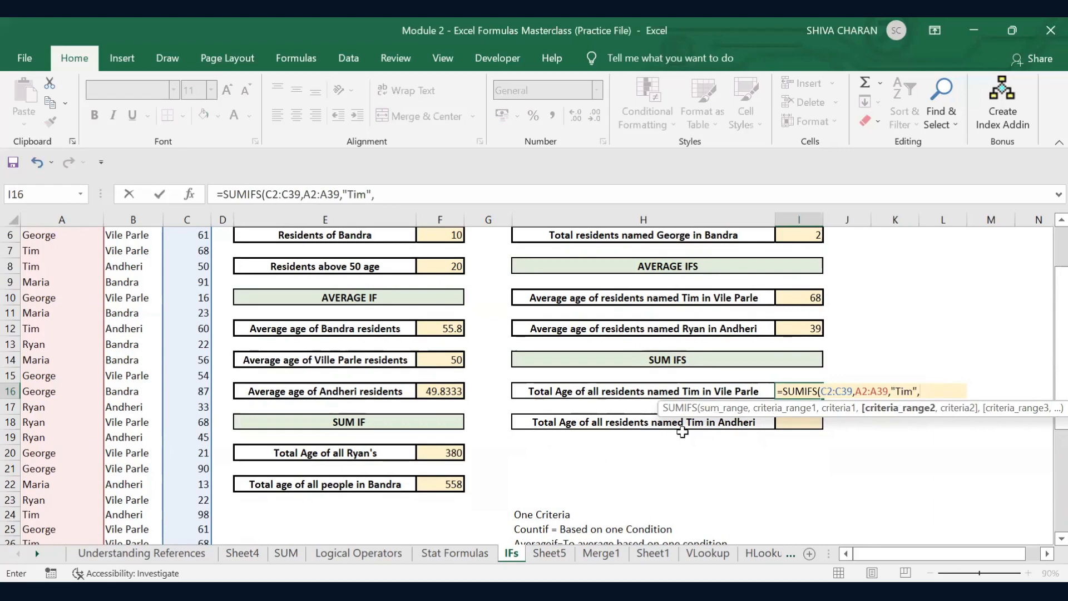
Add the Location cells B2:B39 with the criterion "Vile Parle" and enter the SUMIFS formula in I16.
scroll(147, 254, "up", 2)
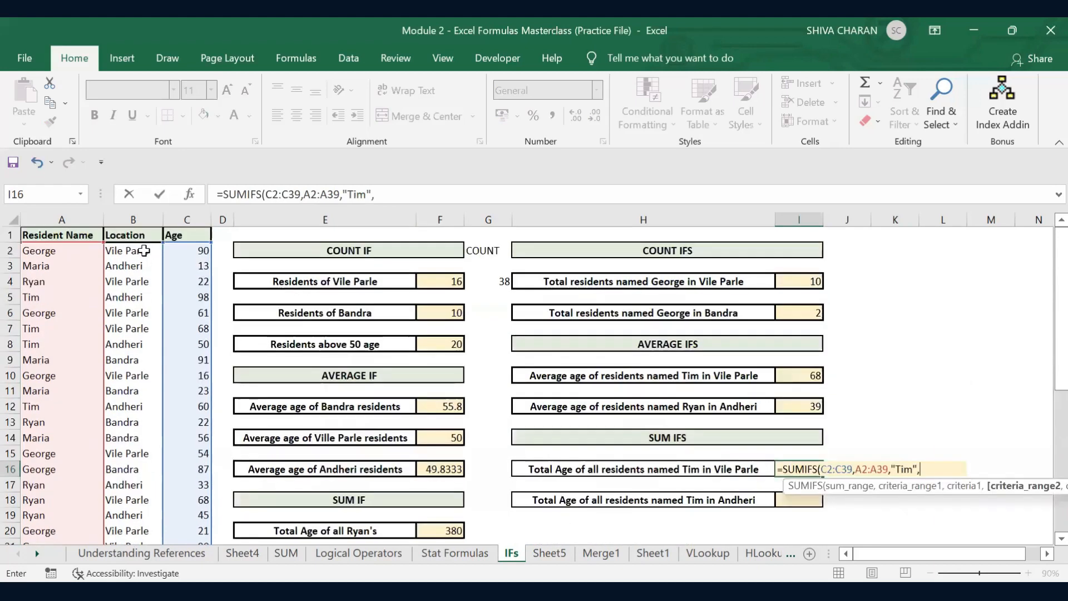
left_click(143, 252)
key("ctrl+shift+Down")
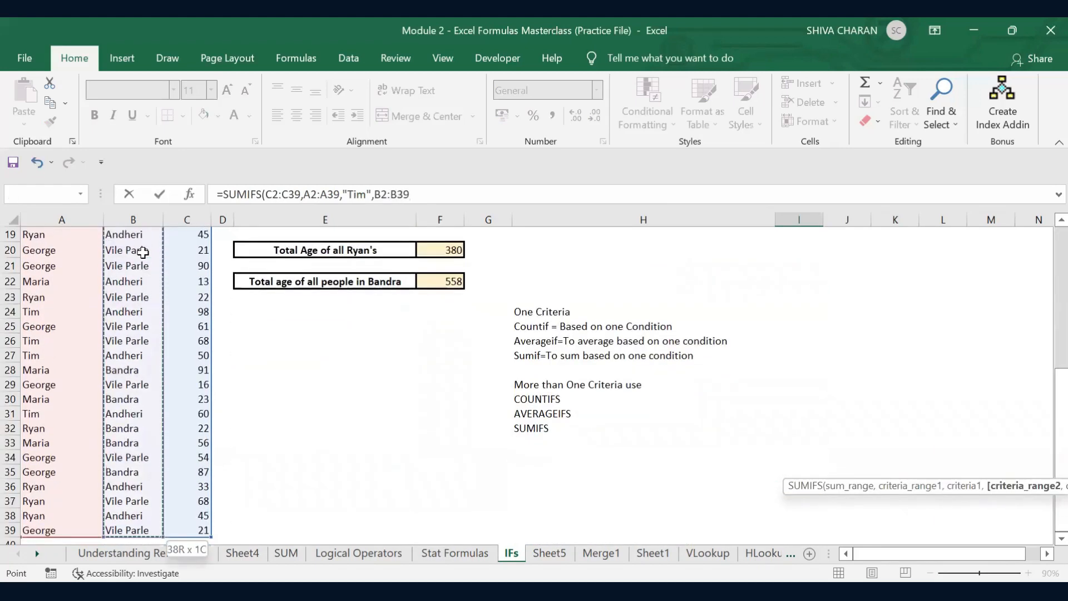
scroll(143, 251, "up", 5)
type(",")
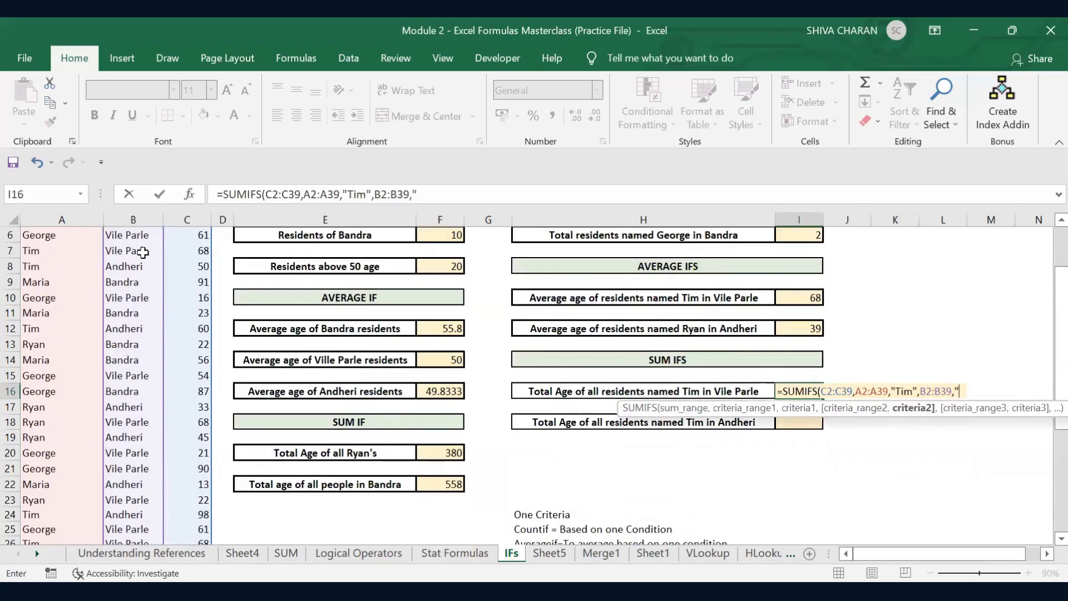
type("\"")
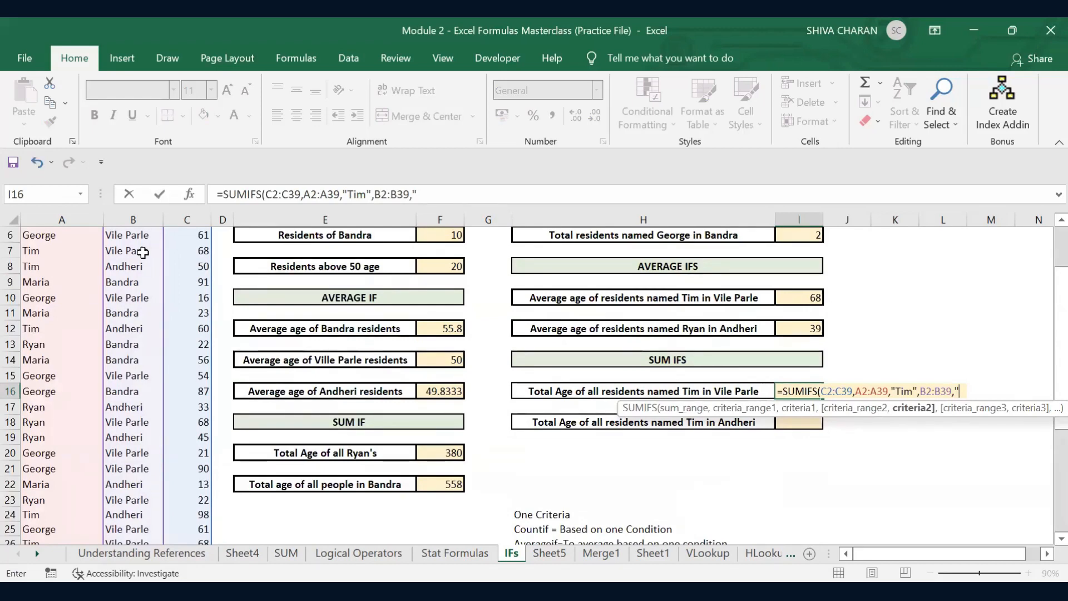
type("Vile Parle\")")
key("Return")
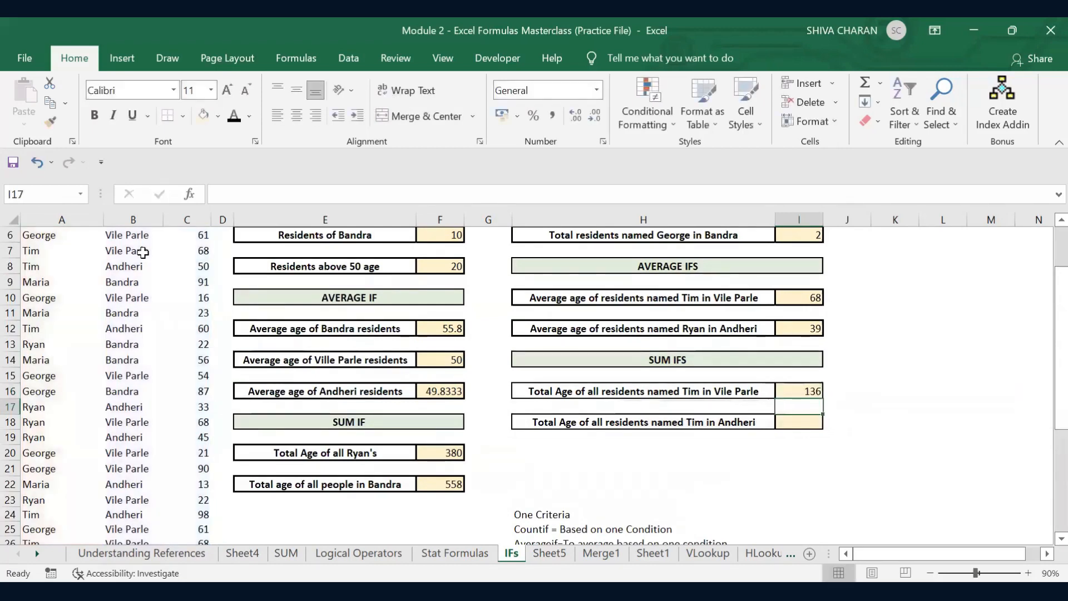
Review the SUMIFS formula in I16 against its label and read the second SUM IFS question in H18.
scroll(143, 252, "up", 2)
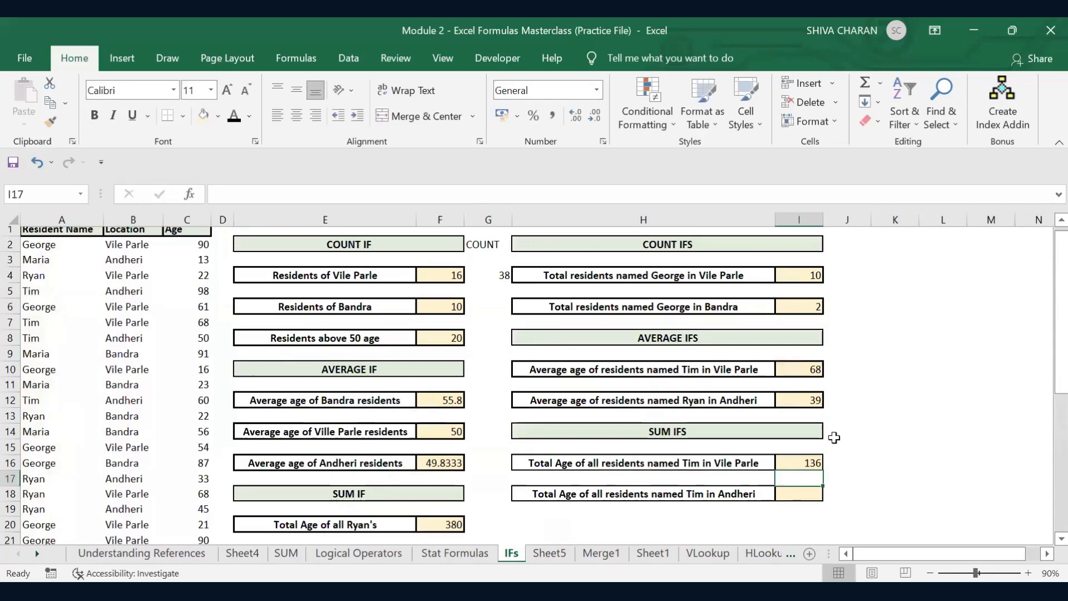
left_click(808, 468)
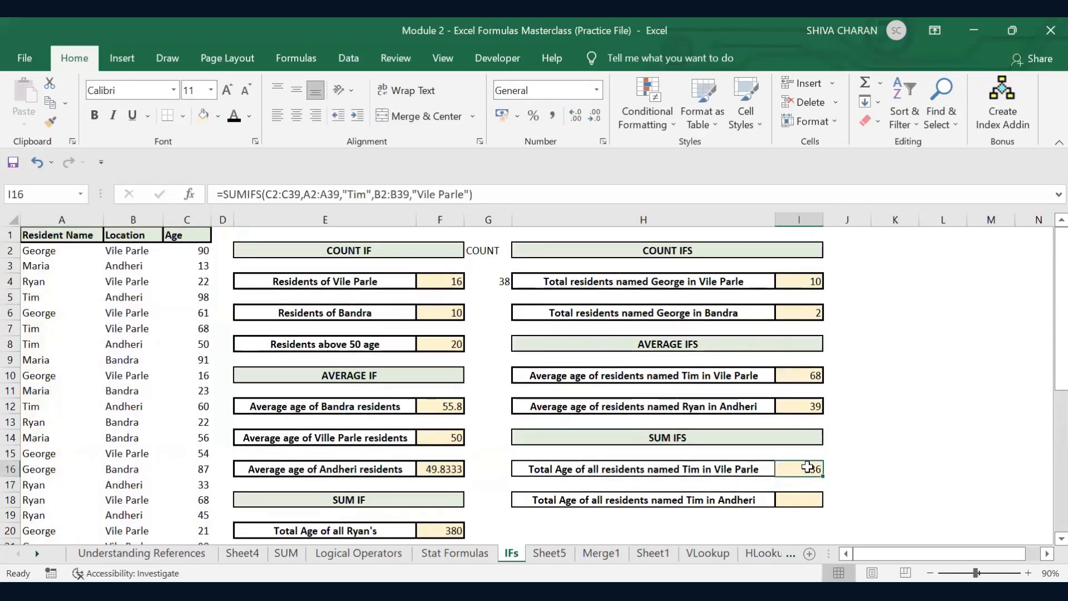
left_click(652, 470)
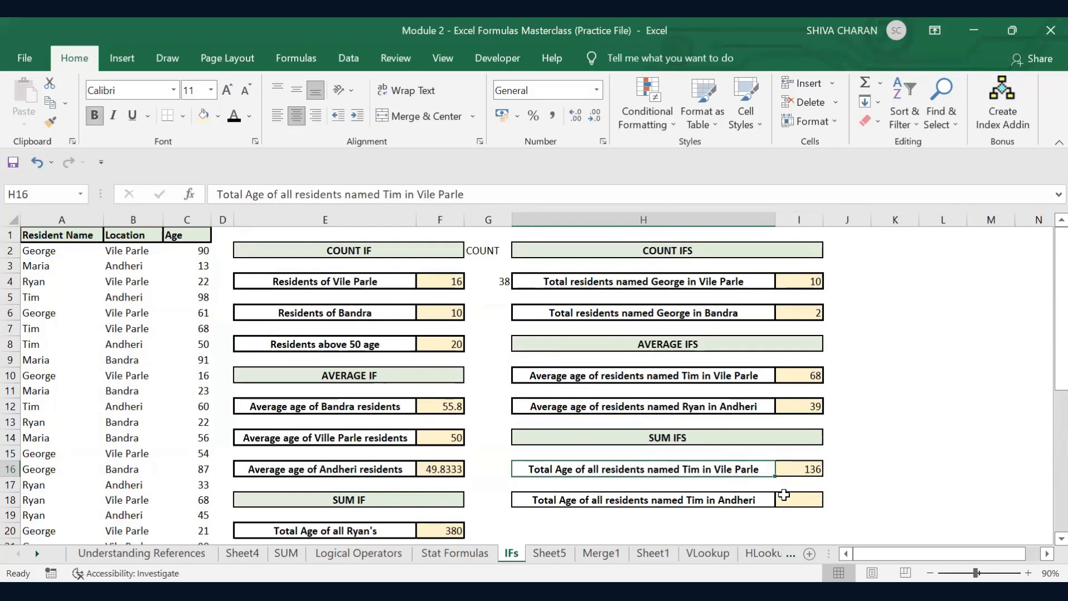
left_click(728, 499)
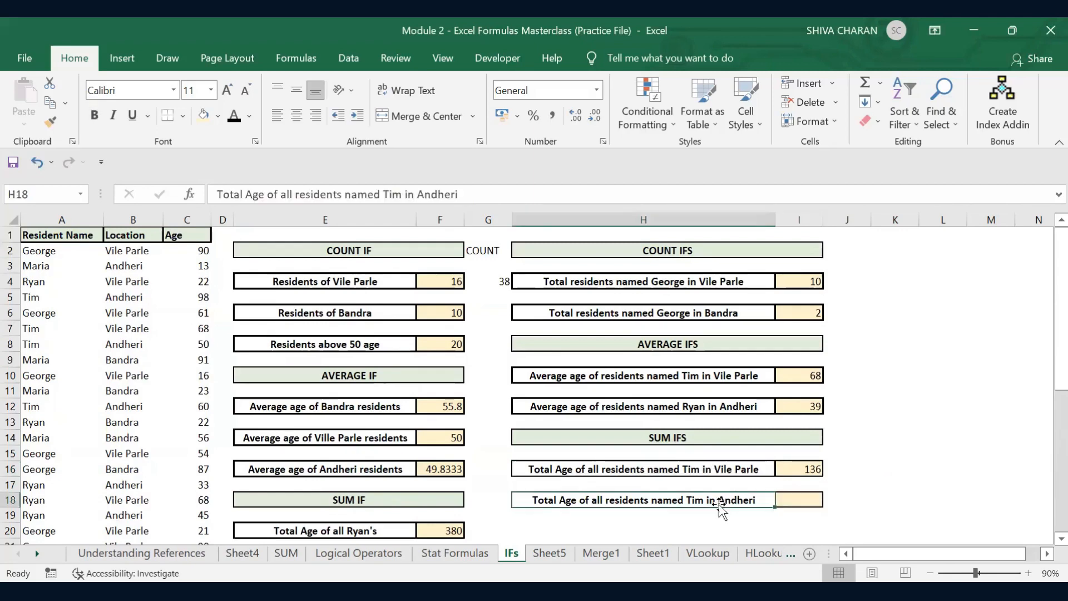
Start a SUMIFS formula in I18 for the Andheri question, using the Age cells C2:C39 as the sum range.
left_click(797, 500)
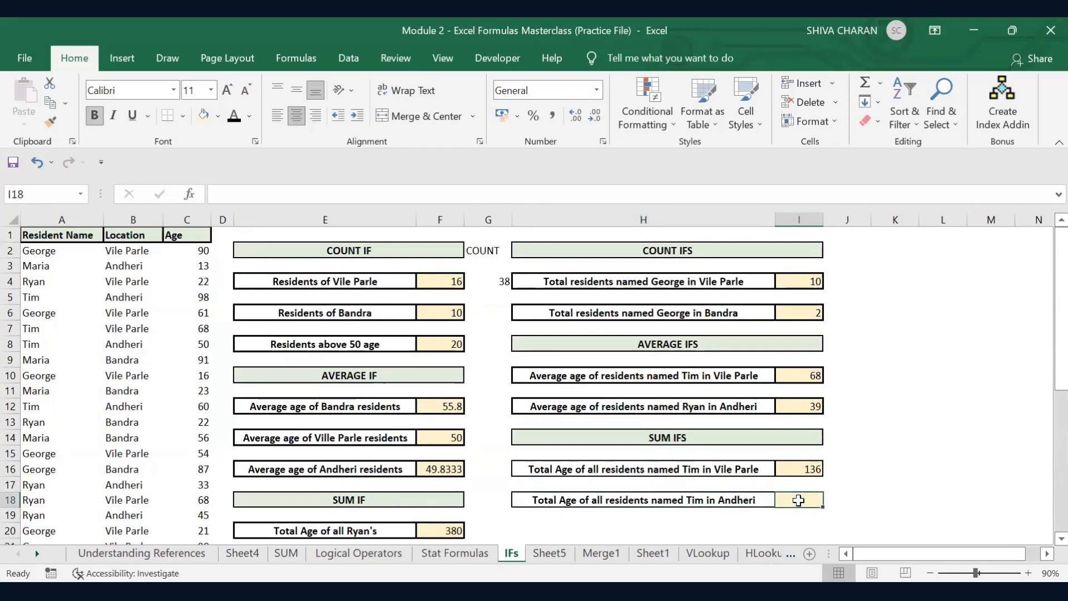
type("=")
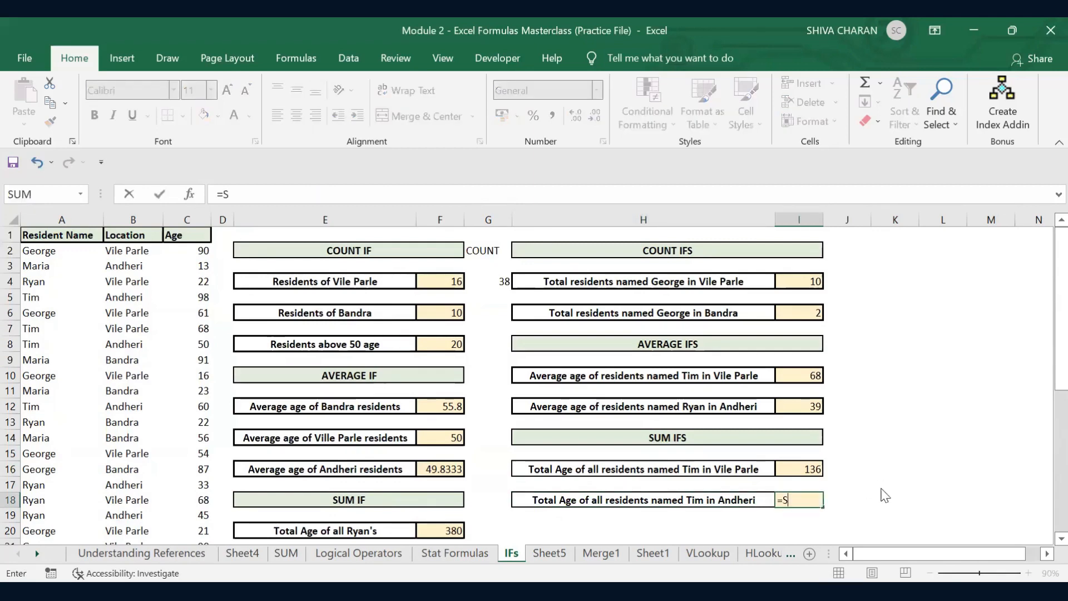
type("SUM")
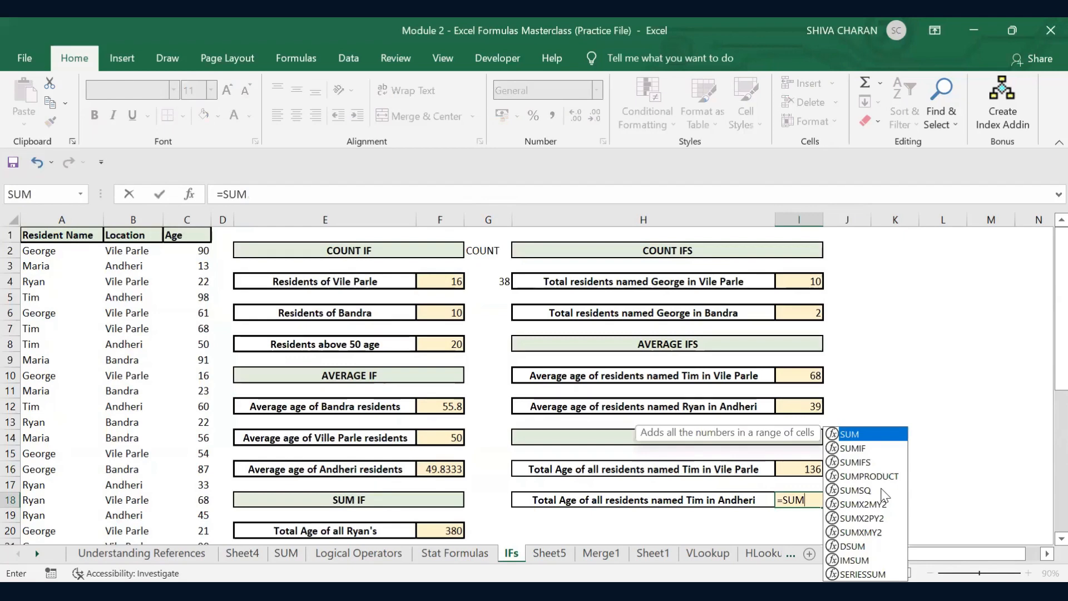
type("IFS")
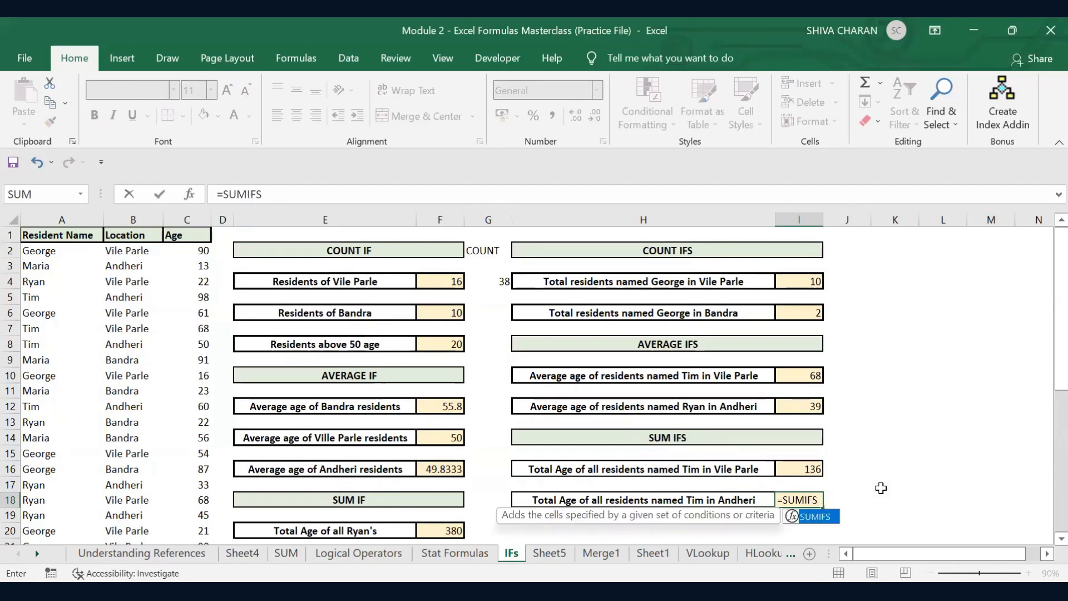
type("(")
left_click(198, 250)
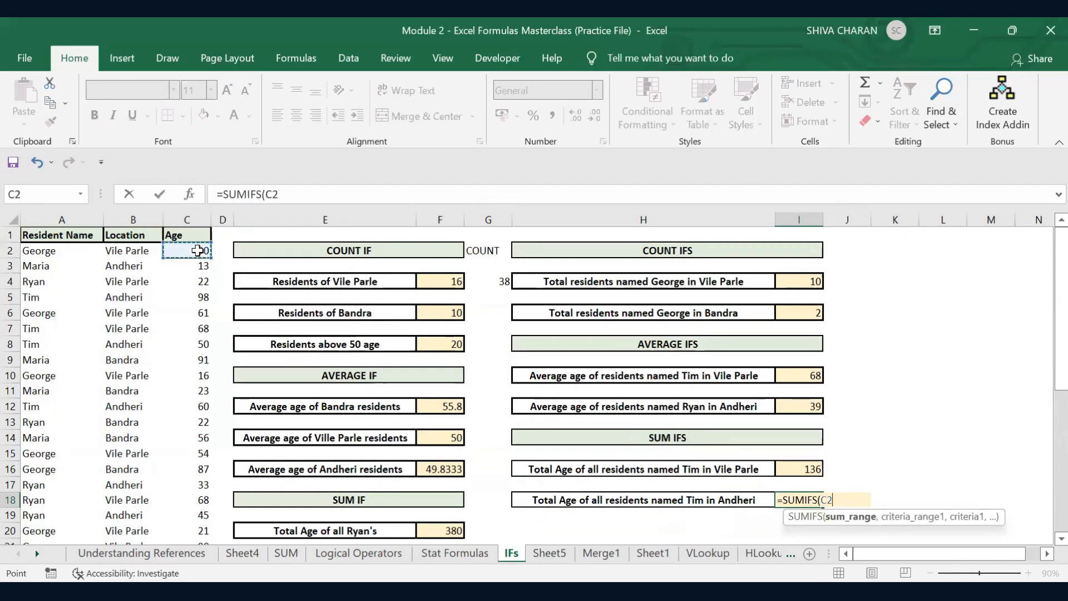
key("ctrl+shift+Down")
scroll(197, 250, "up", 4)
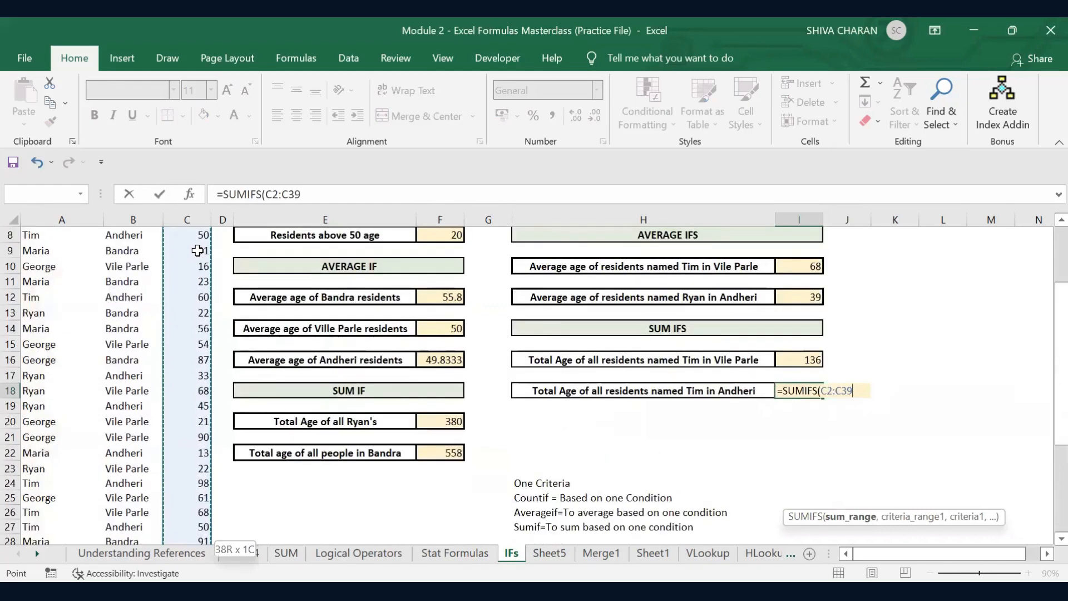
Add the Resident Name cells A2:A39 as the first criteria range in the I18 formula, with "Time" as its quoted criterion.
scroll(165, 269, "up", 3)
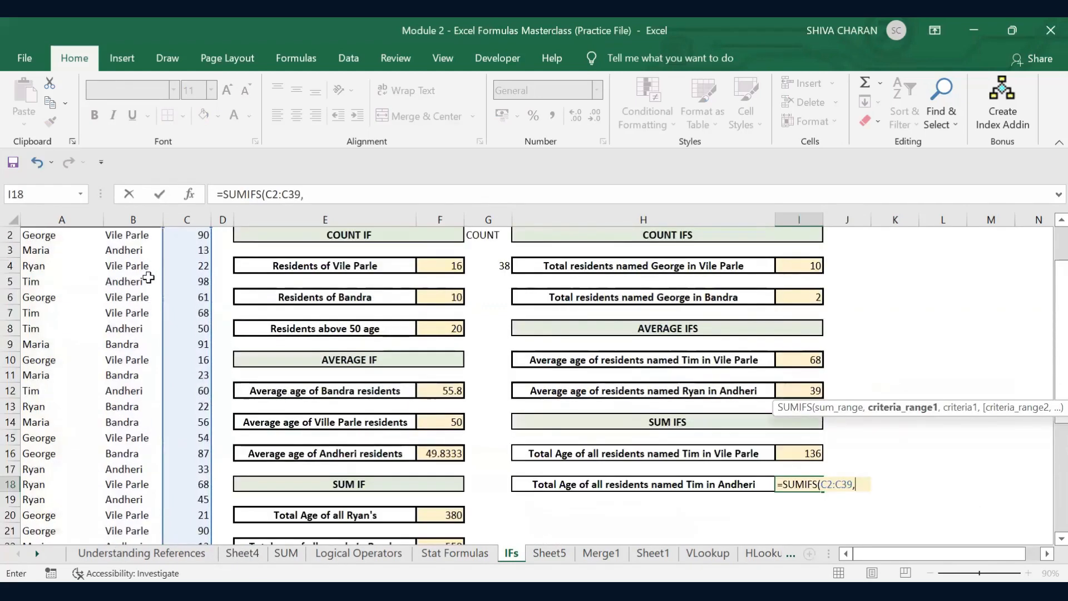
left_click(73, 251)
key("ctrl+shift+Down")
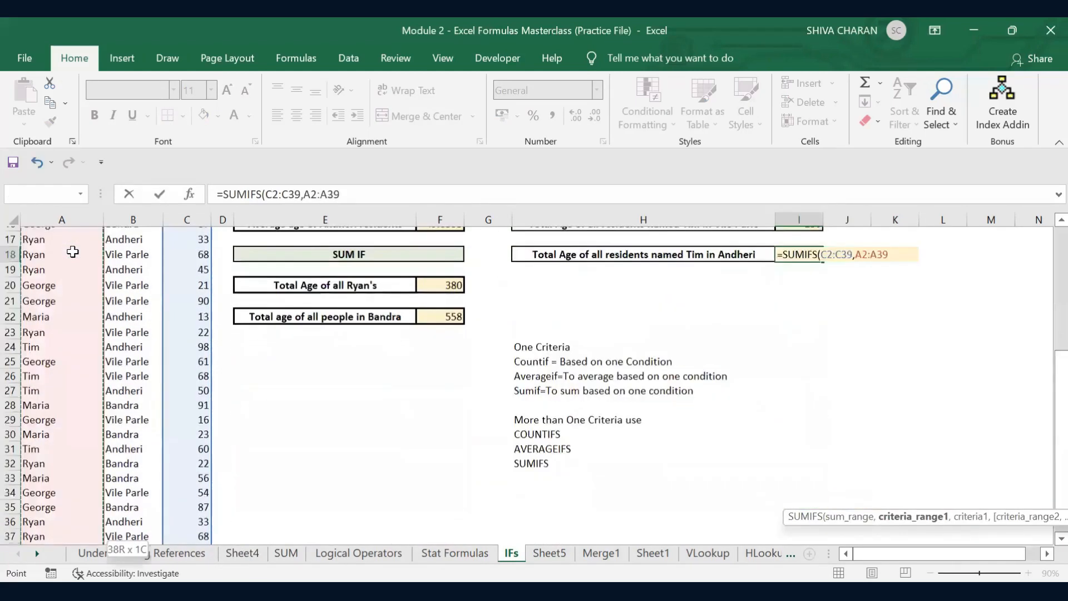
scroll(73, 252, "up", 4)
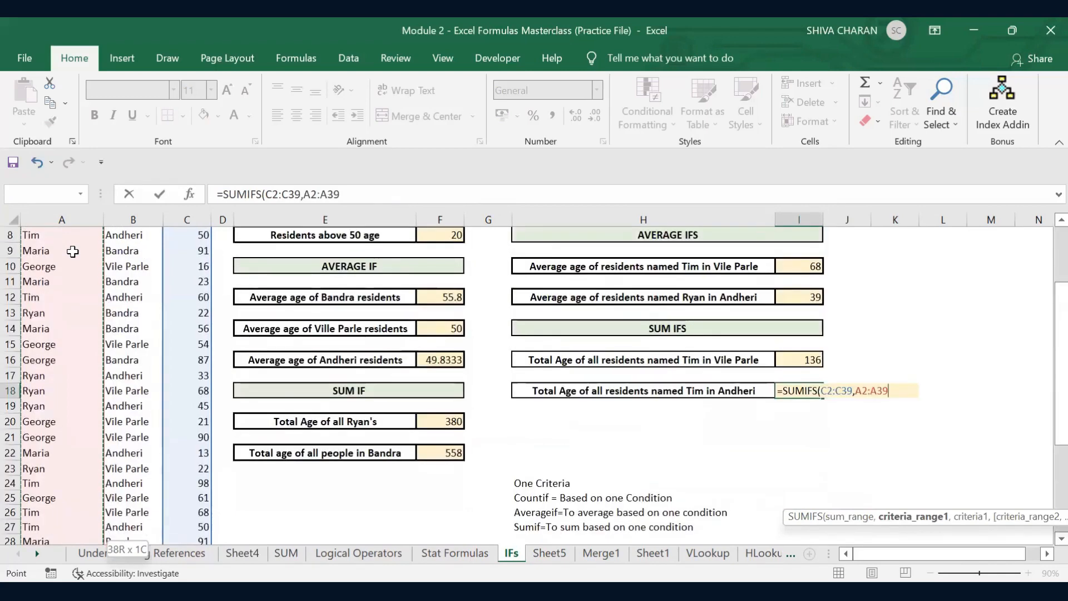
type(",\"")
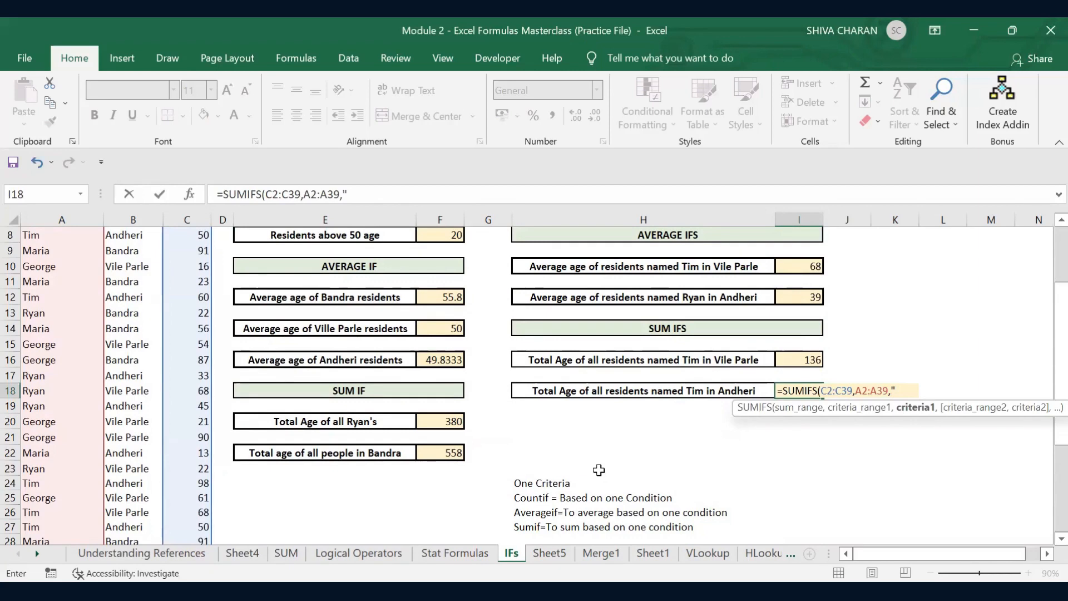
type("Time\",")
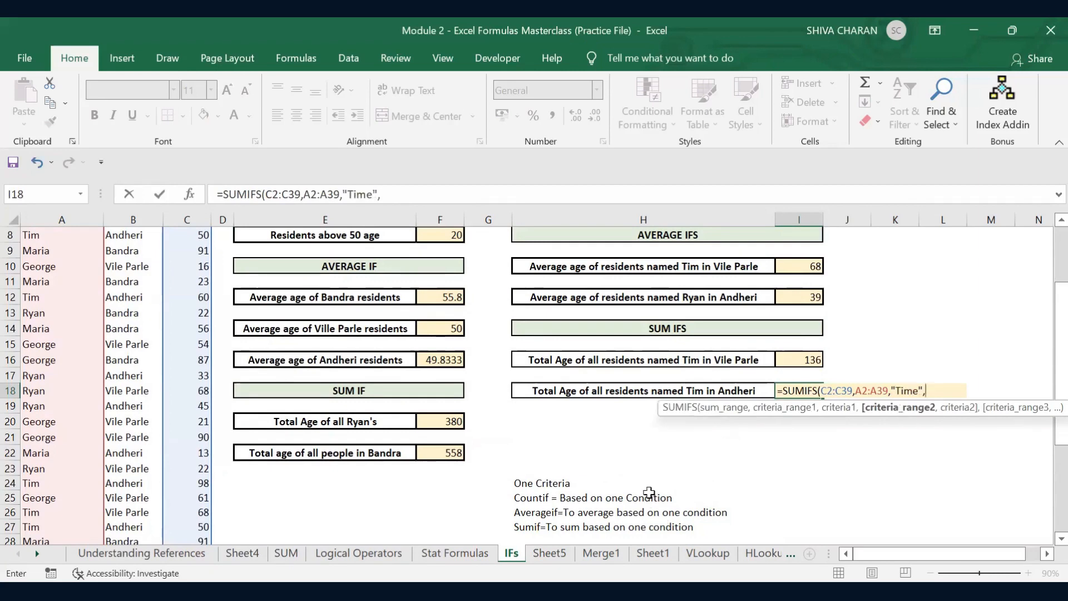
Add the Location cells B2:B39 with the criterion "Andheri" and enter the SUMIFS formula in I18.
scroll(534, 459, "up", 3)
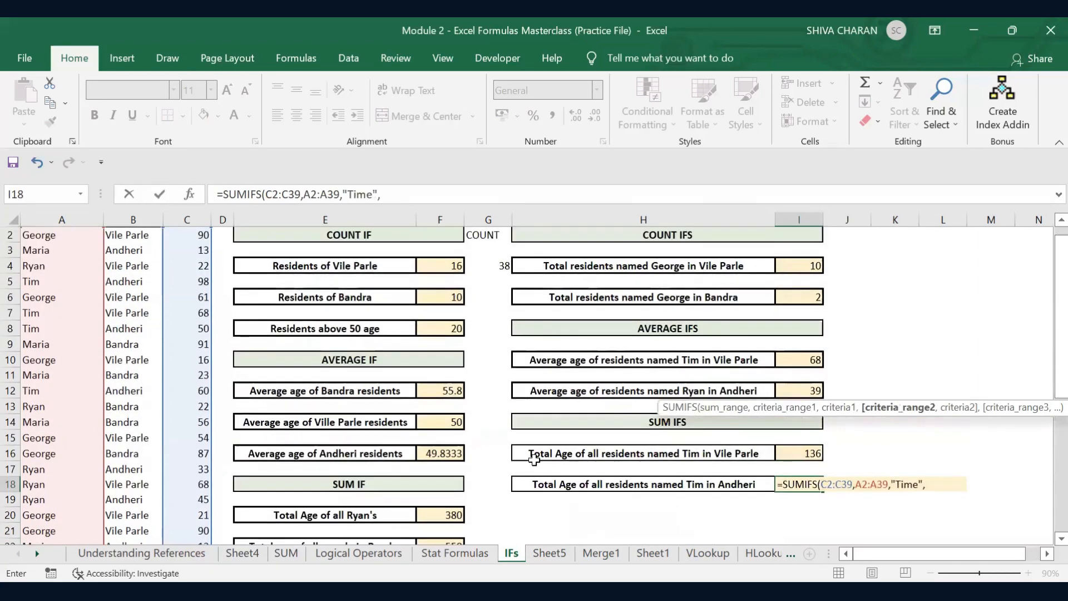
left_click(137, 247)
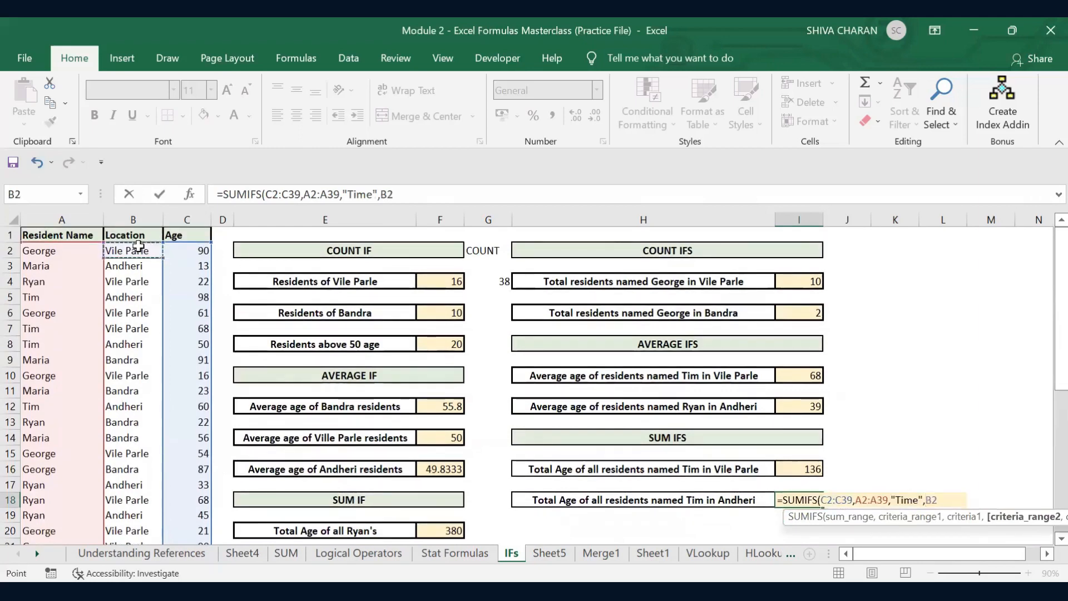
key("ctrl+shift+Down")
scroll(138, 246, "up", 4)
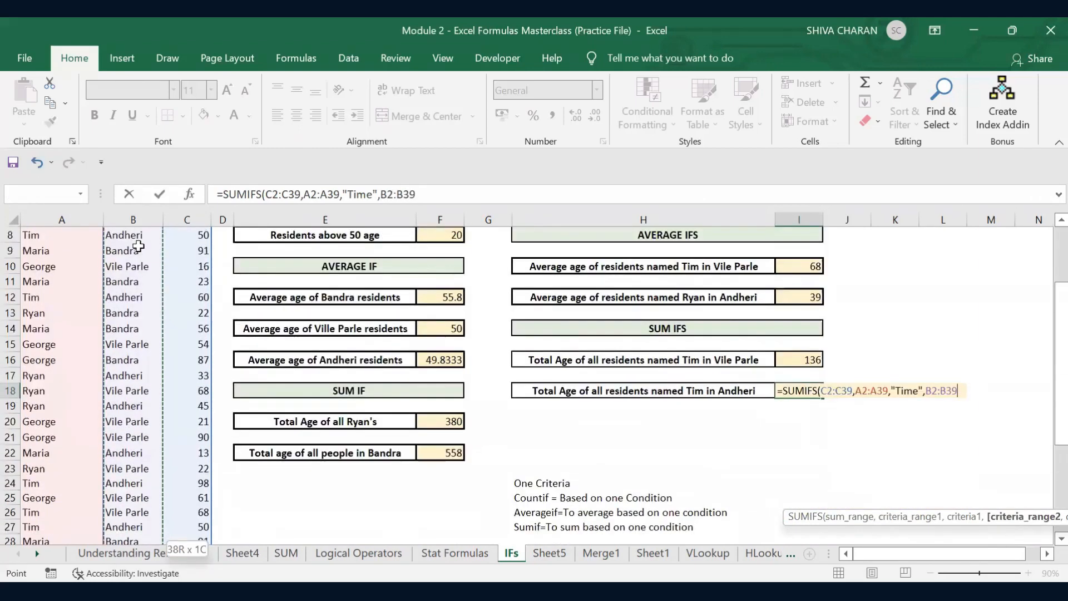
type(",")
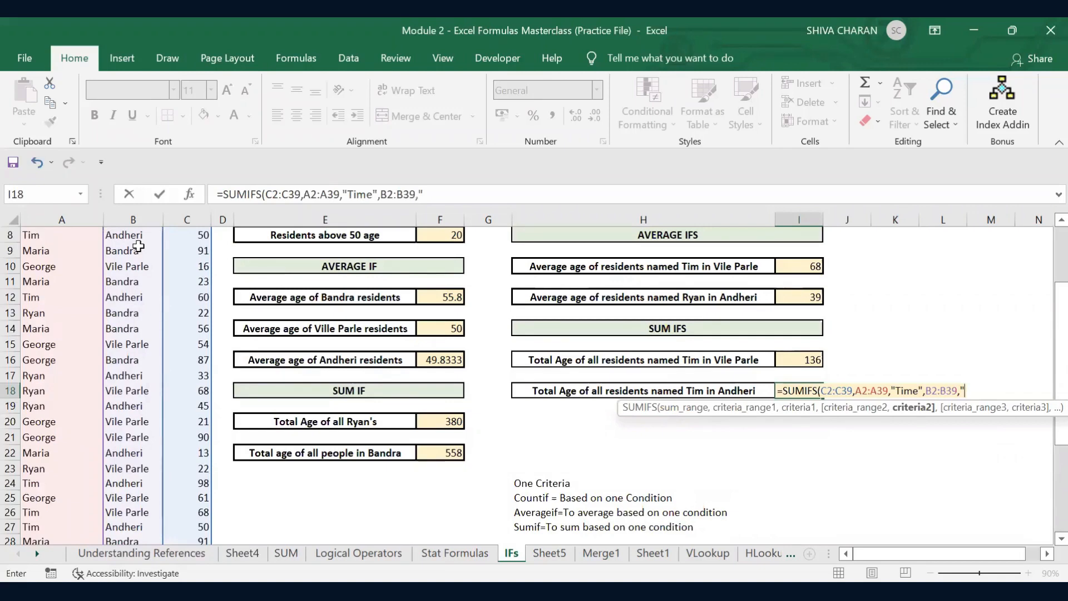
type("\"Andheri\")")
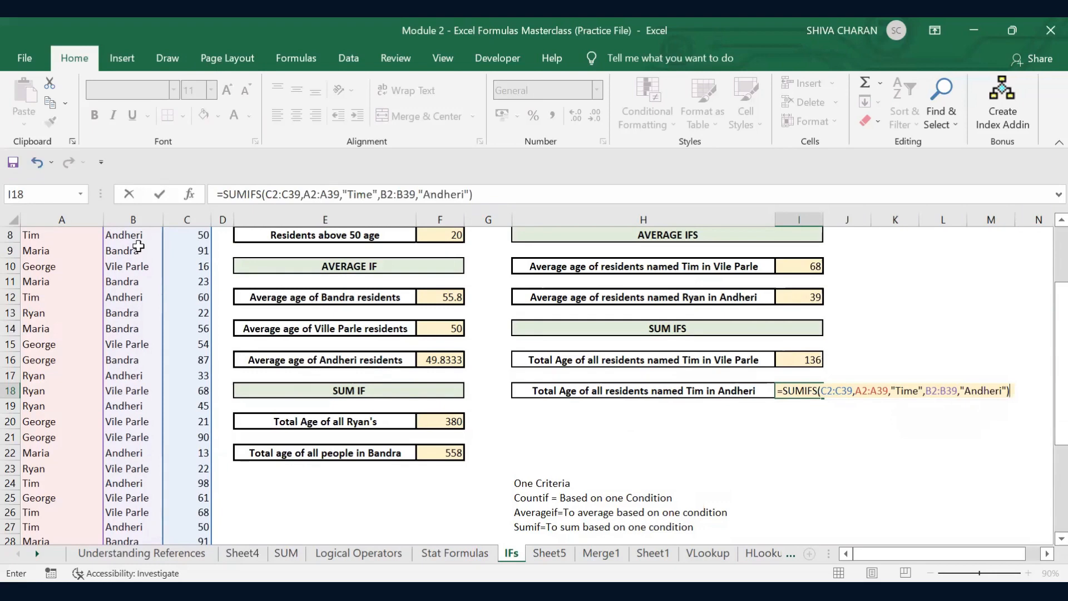
key("Return")
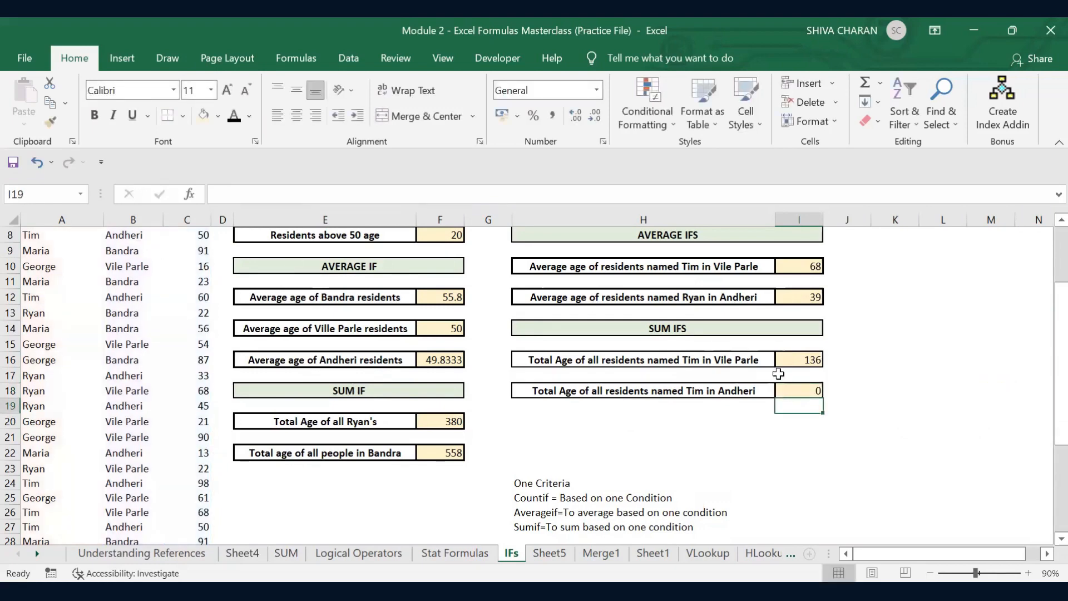
Replace the second criterion of the SUMIFS formula in I18 with a freshly written "Andheri" and enter the formula again.
double_click(794, 390)
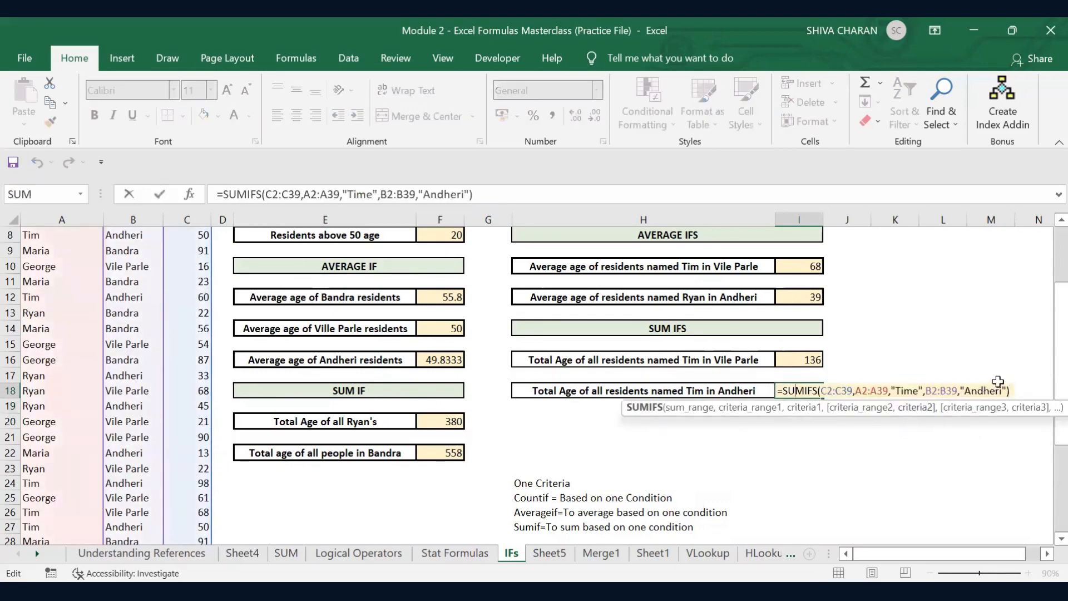
left_click(1007, 391)
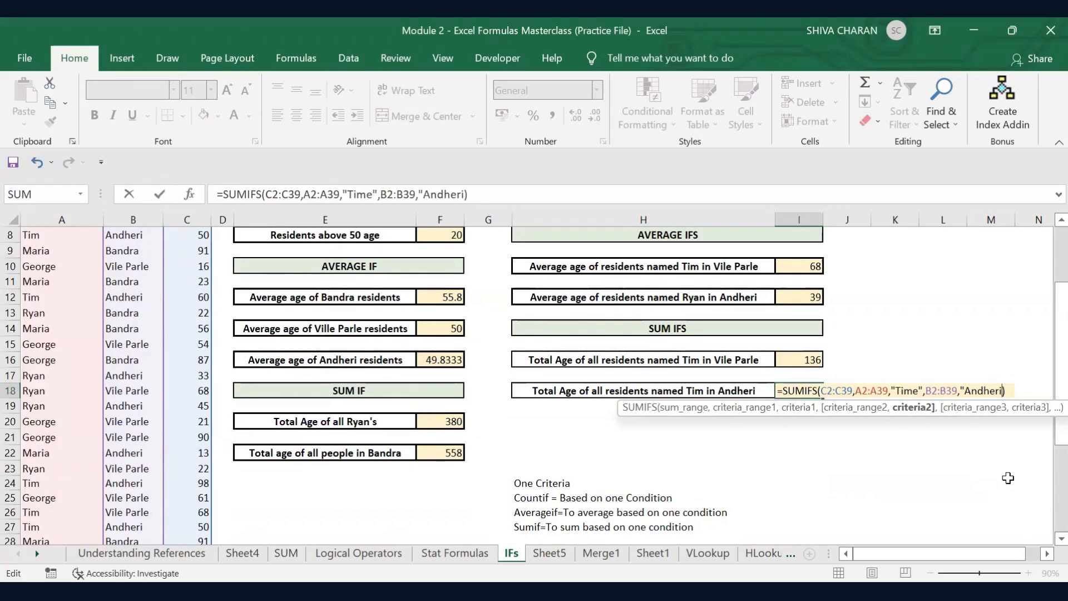
key("BackSpace")
key("BackSpace")
key("BackSpace")
key("BackSpace")
key("BackSpace")
key("BackSpace")
key("BackSpace")
key("BackSpace")
key("BackSpace")
key("BackSpace")
type(",")
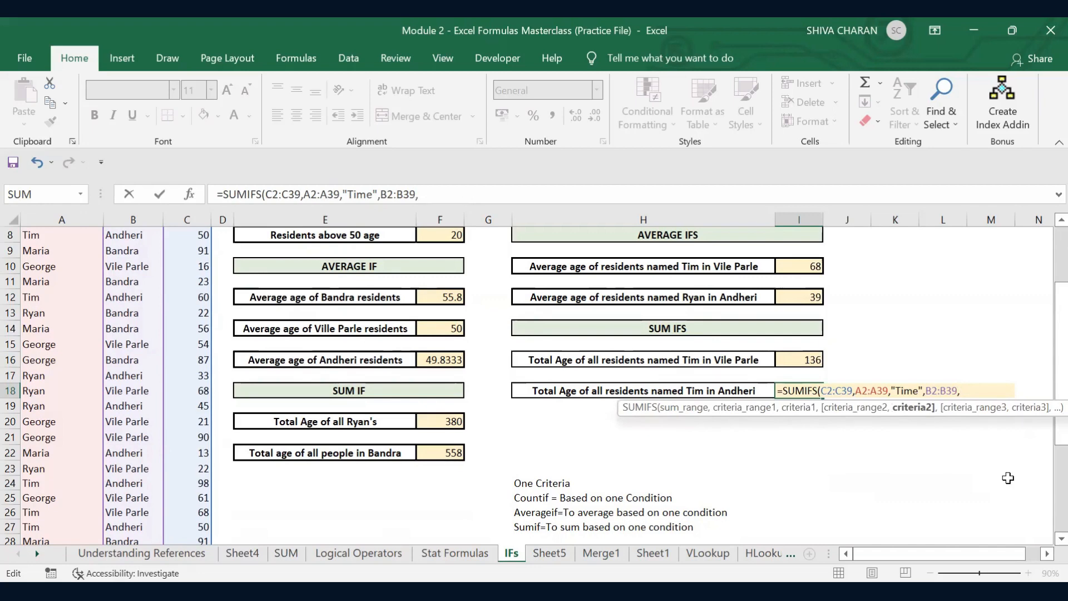
type("\"Andheri\"")
key("Return")
Correct the first criterion of the SUMIFS formula in I18 to the resident name given in the H18 label.
scroll(1006, 477, "up", 2)
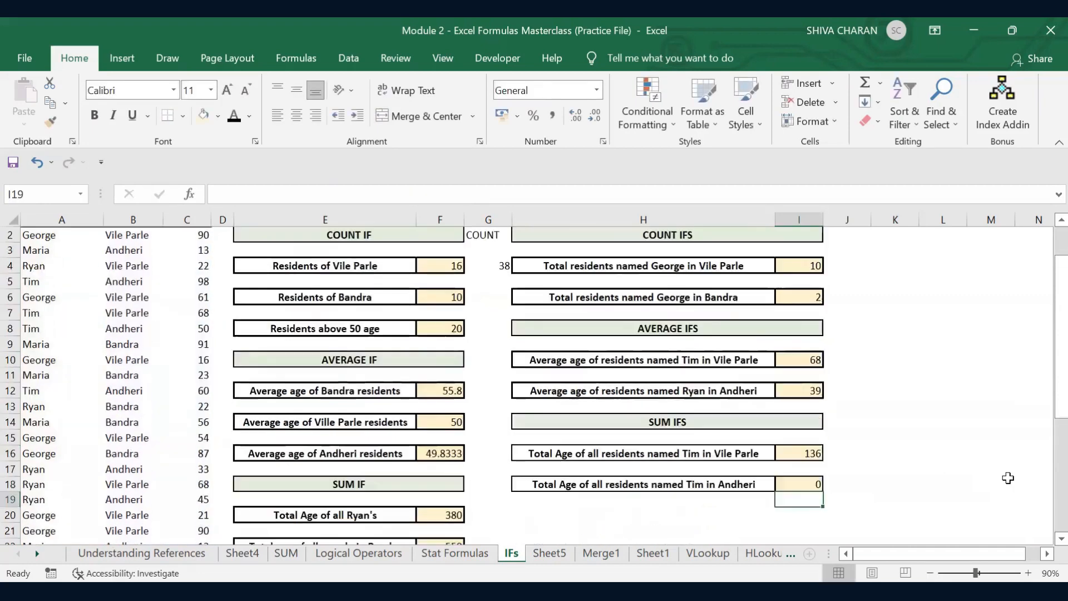
left_click(811, 480)
double_click(811, 479)
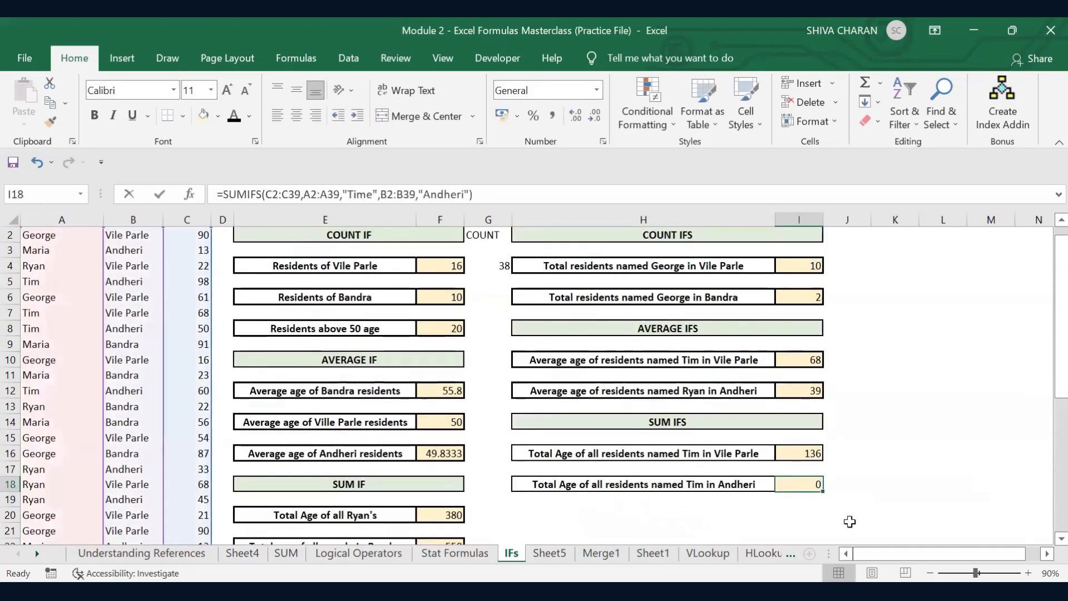
left_click(913, 482)
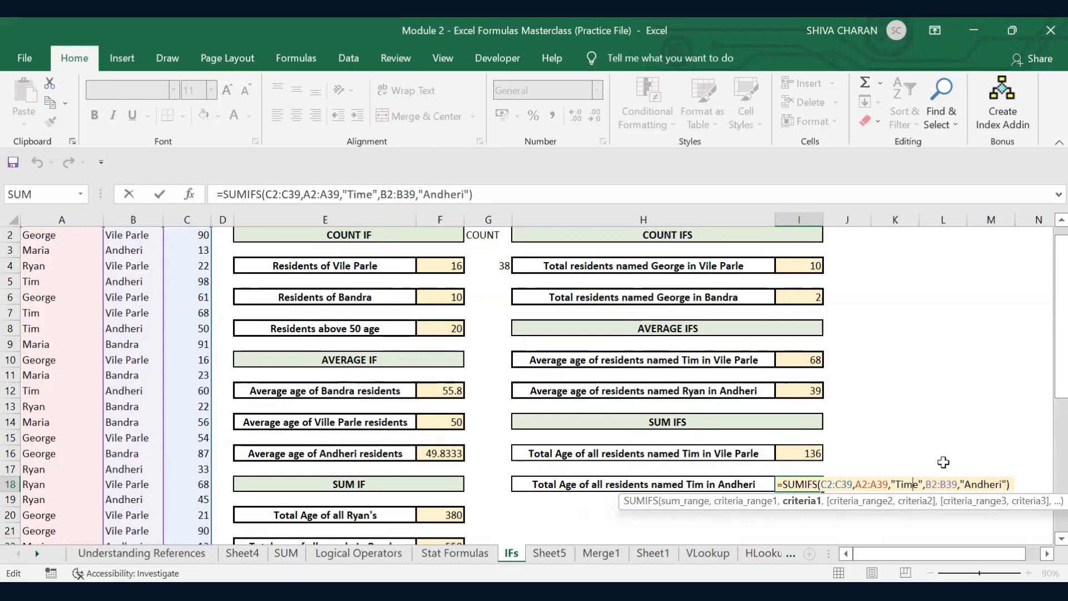
key("Delete")
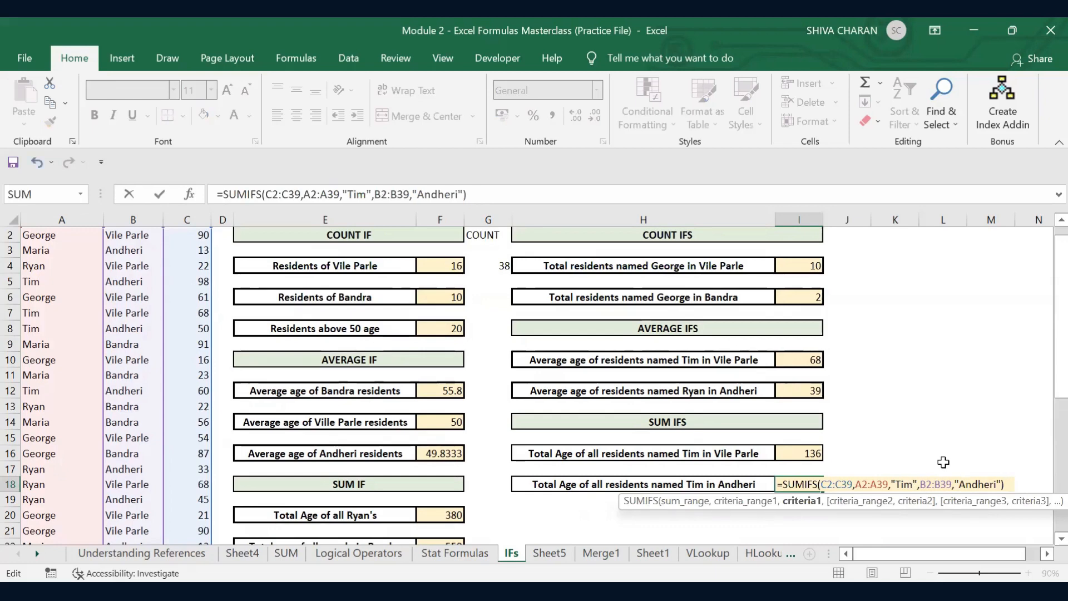
key("Return")
left_click(810, 483)
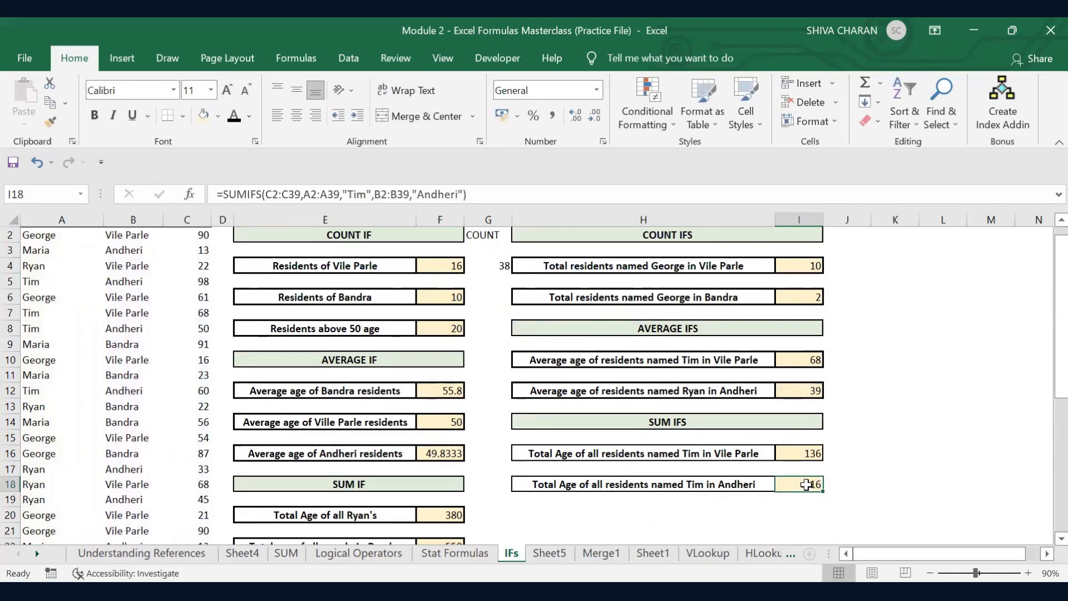
left_click(896, 483)
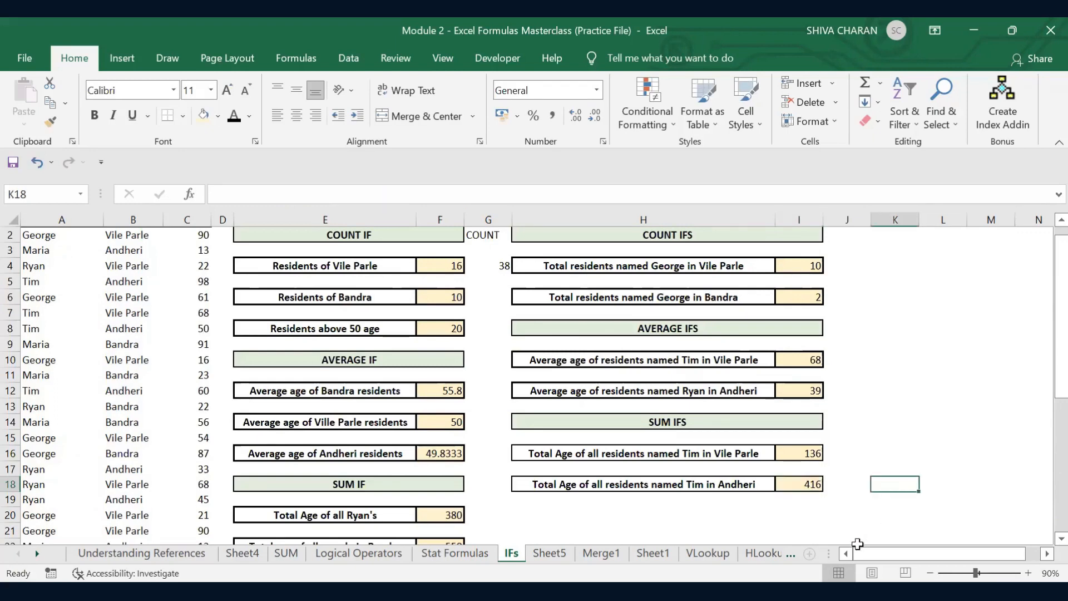
Review the COUNT IF, AVERAGE IF, SUM IF, COUNT IFS, AVERAGE IFS and SUM IFS sections in turn.
scroll(854, 484, "up", 1)
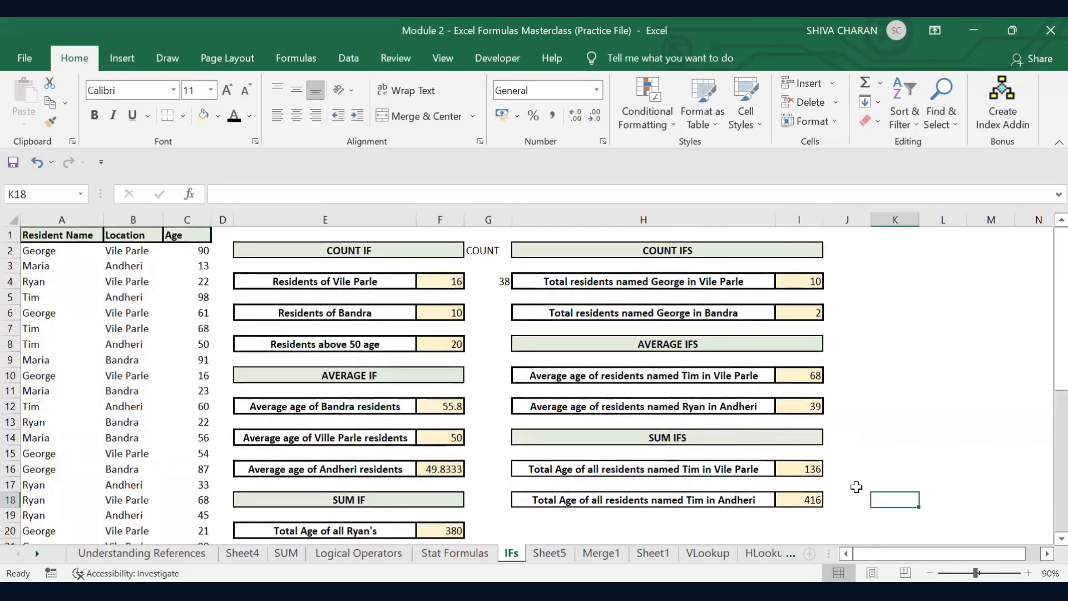
left_click(391, 258)
left_click(399, 383)
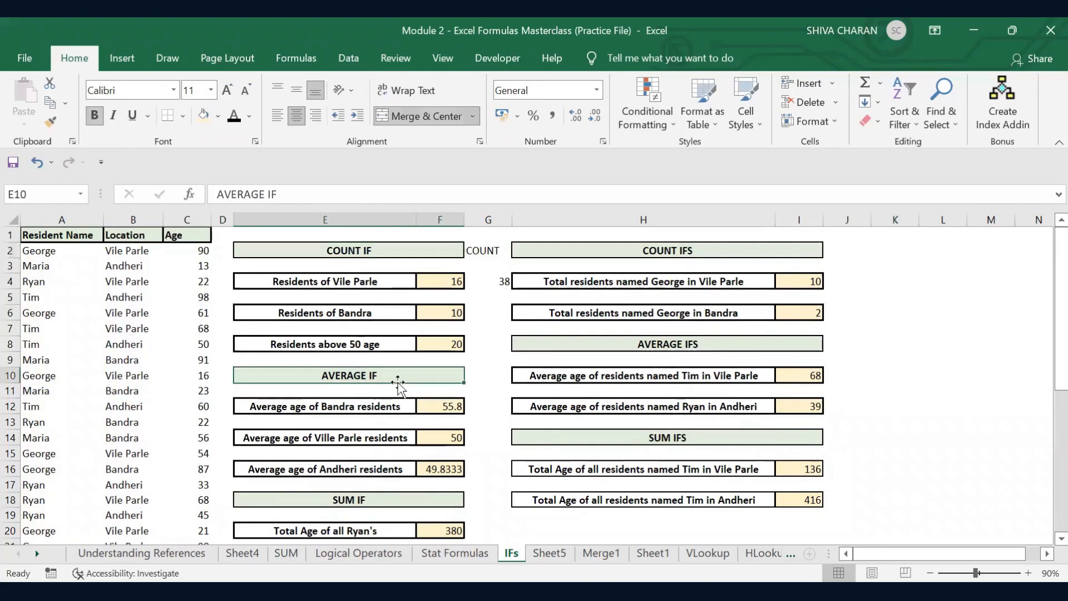
left_click(384, 494)
left_click(719, 249)
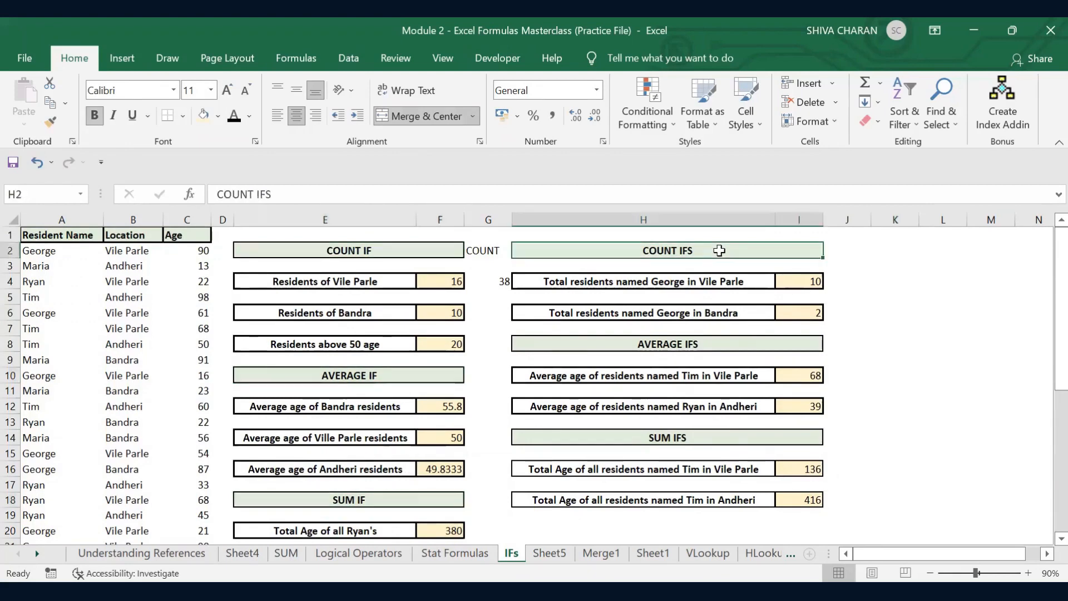
left_click(745, 349)
left_click(699, 438)
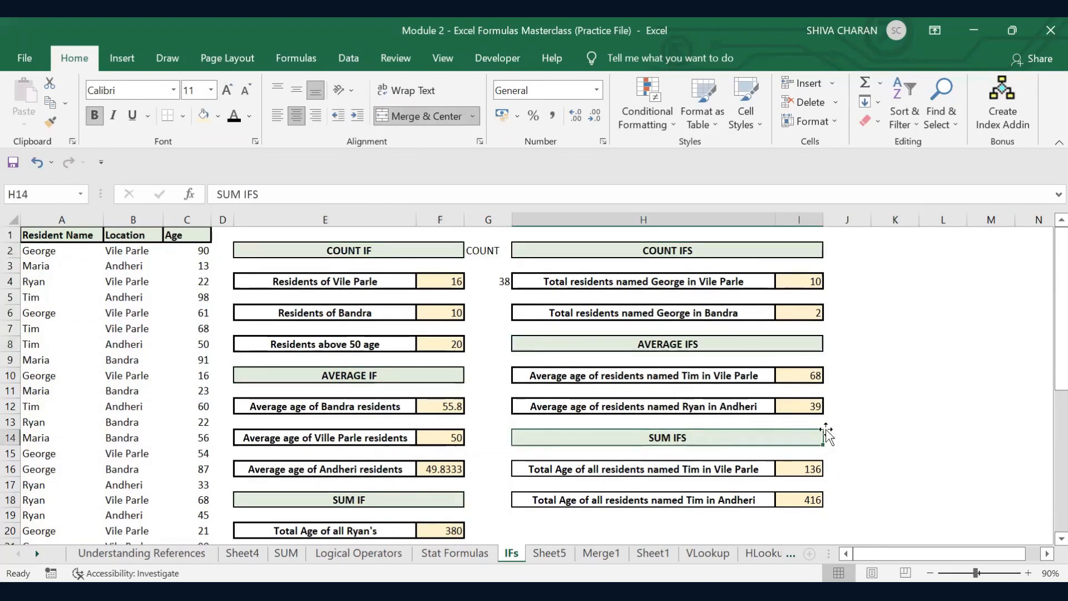
left_click(927, 465)
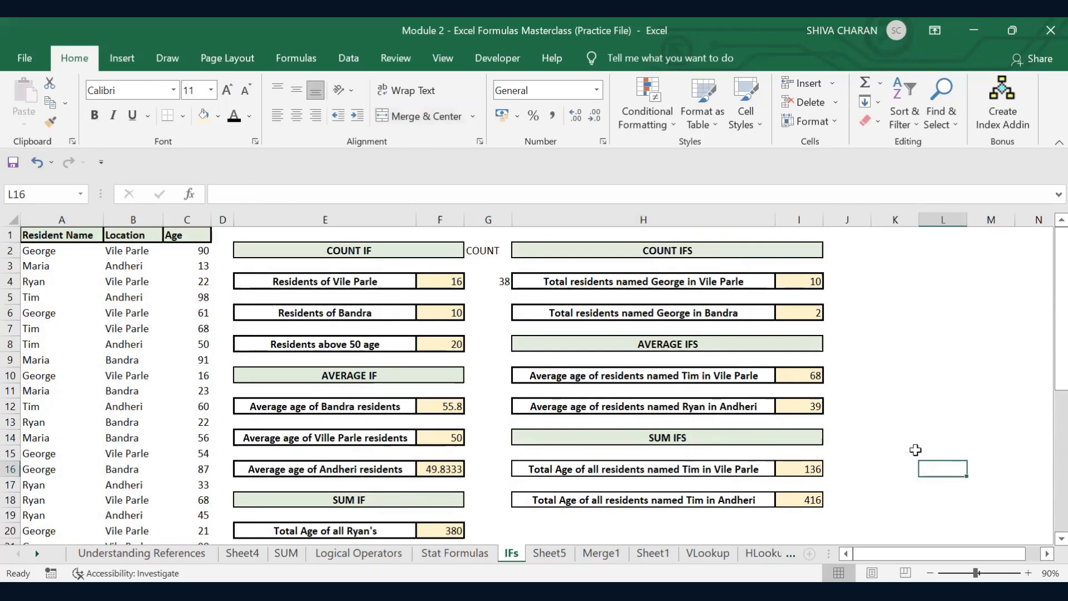
Review the resident data table and compare the one-condition COUNTIF in F4 with the multi-condition COUNTIFS in I4.
left_click_drag(66, 251, 136, 329)
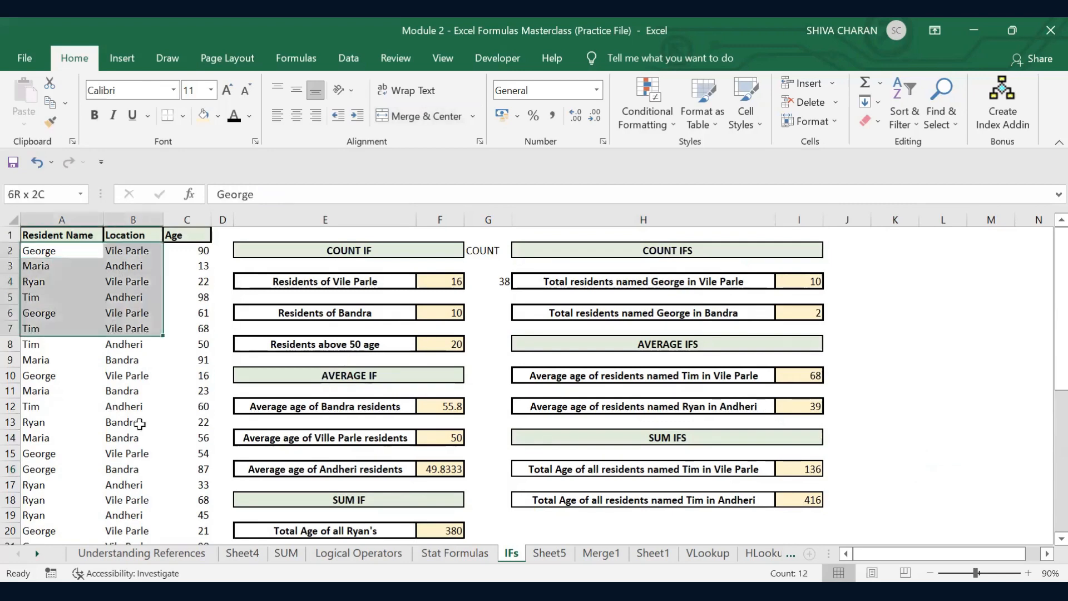
left_click_drag(139, 424, 201, 500)
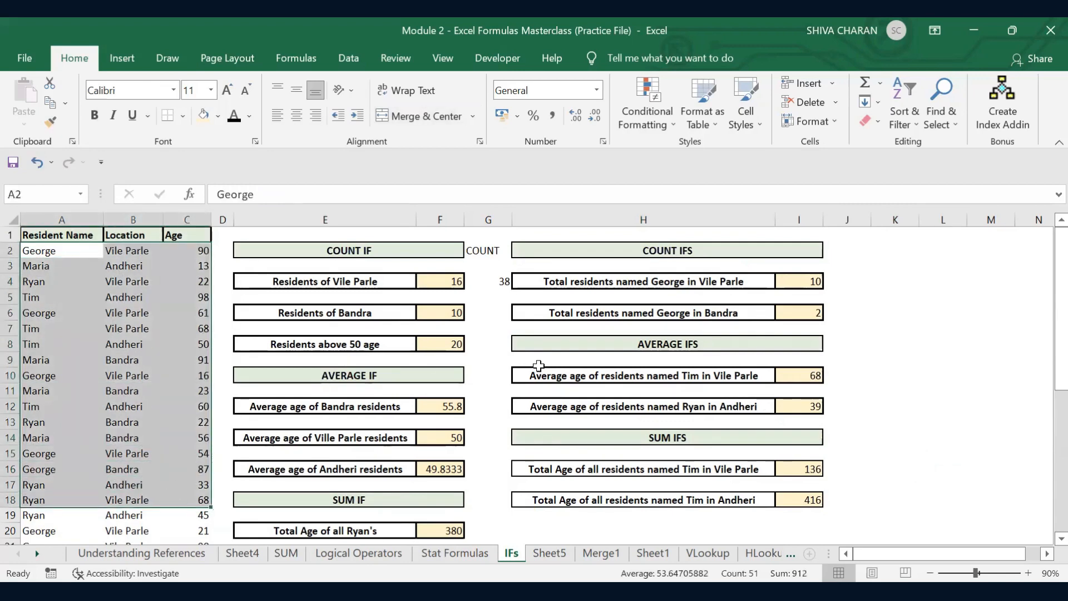
left_click(445, 288)
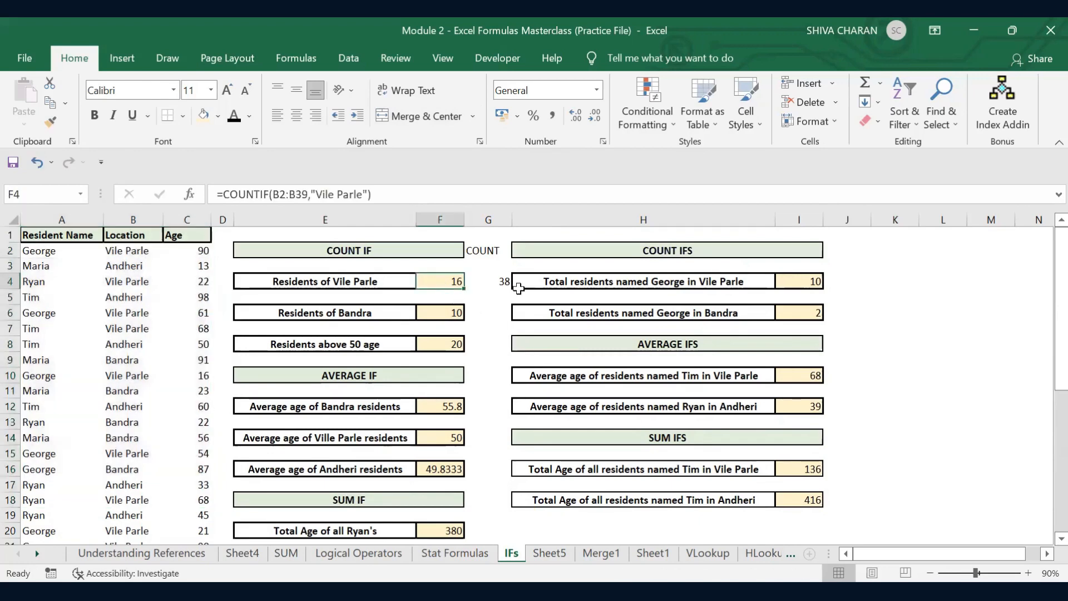
left_click(803, 296)
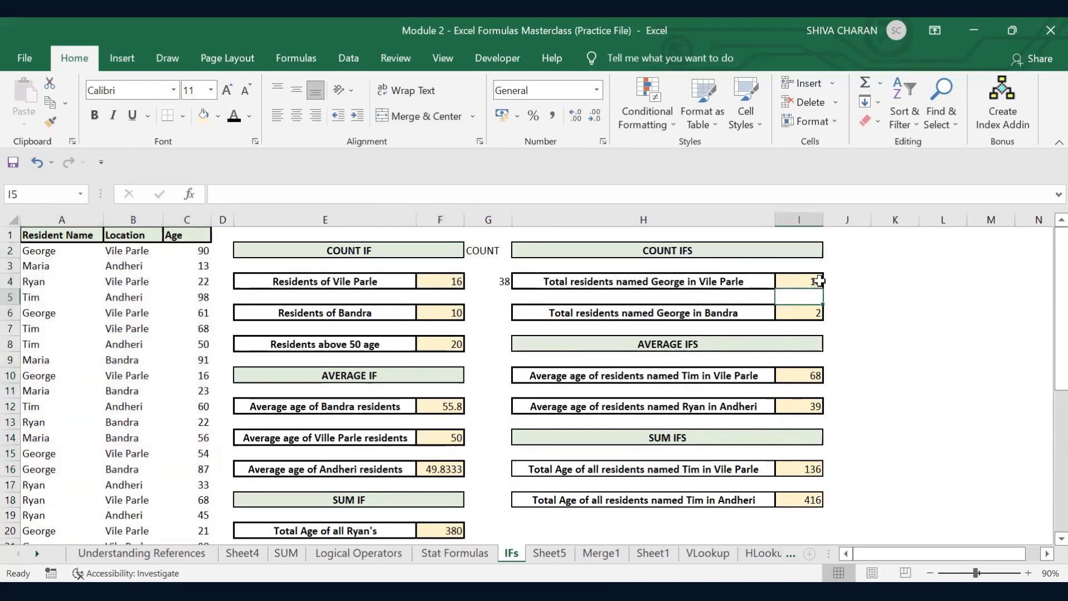
left_click(819, 281)
left_click(933, 427)
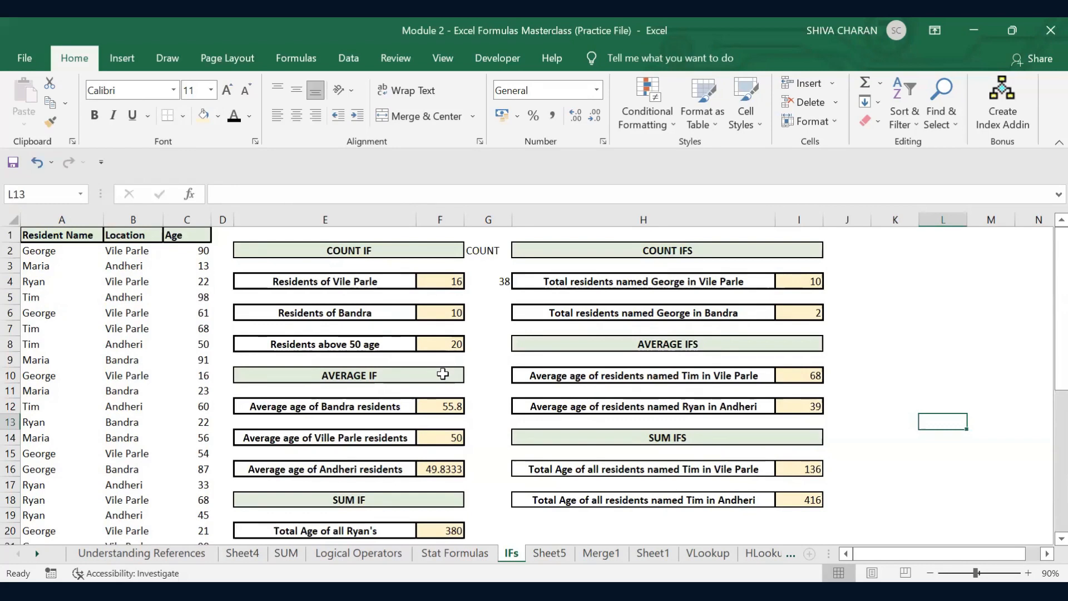
scroll(847, 384, "down", 2)
scroll(847, 380, "up", 2)
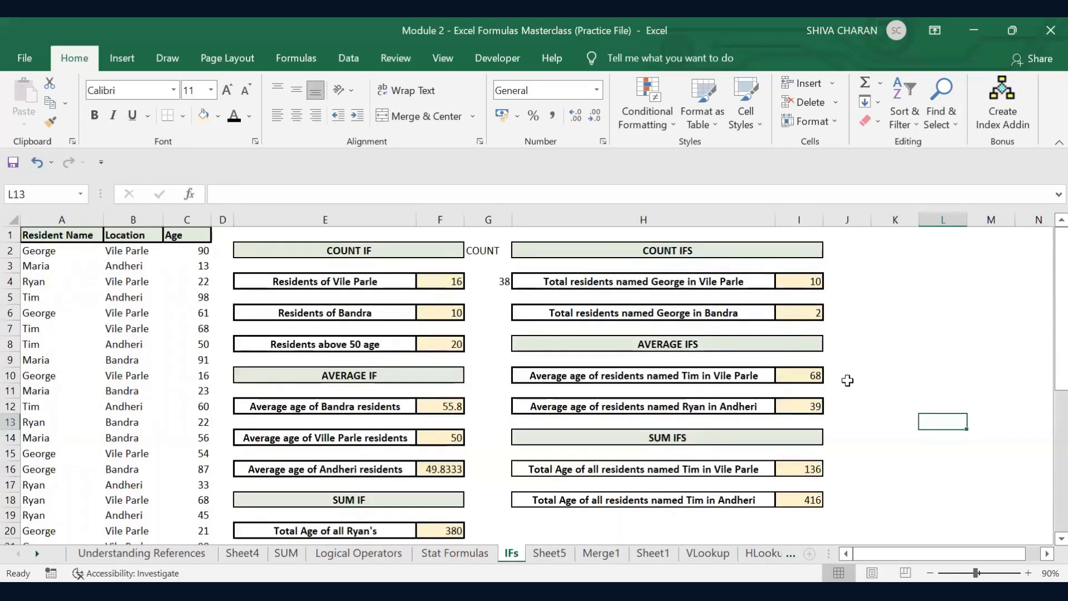